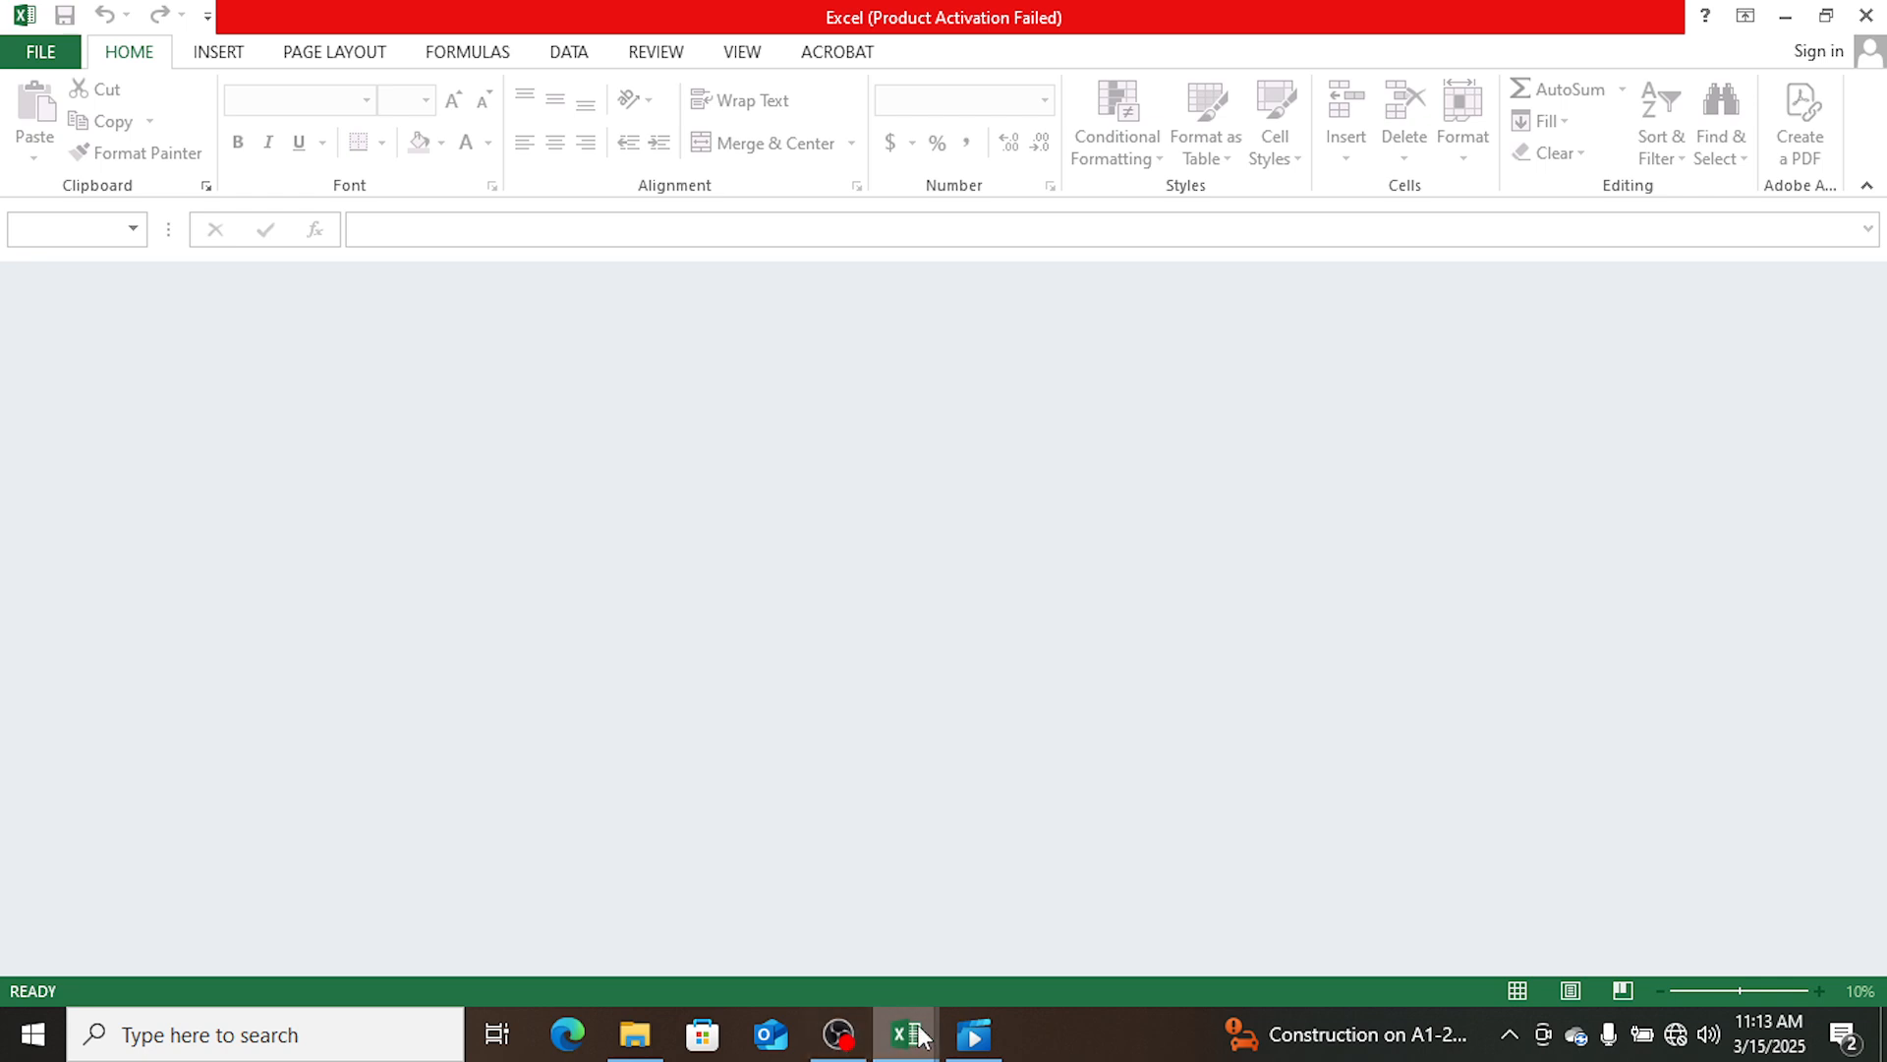
- Close the extra empty Excel window, then dismiss the activation wizard and create a blank workbook
mouse_move(908, 1030)
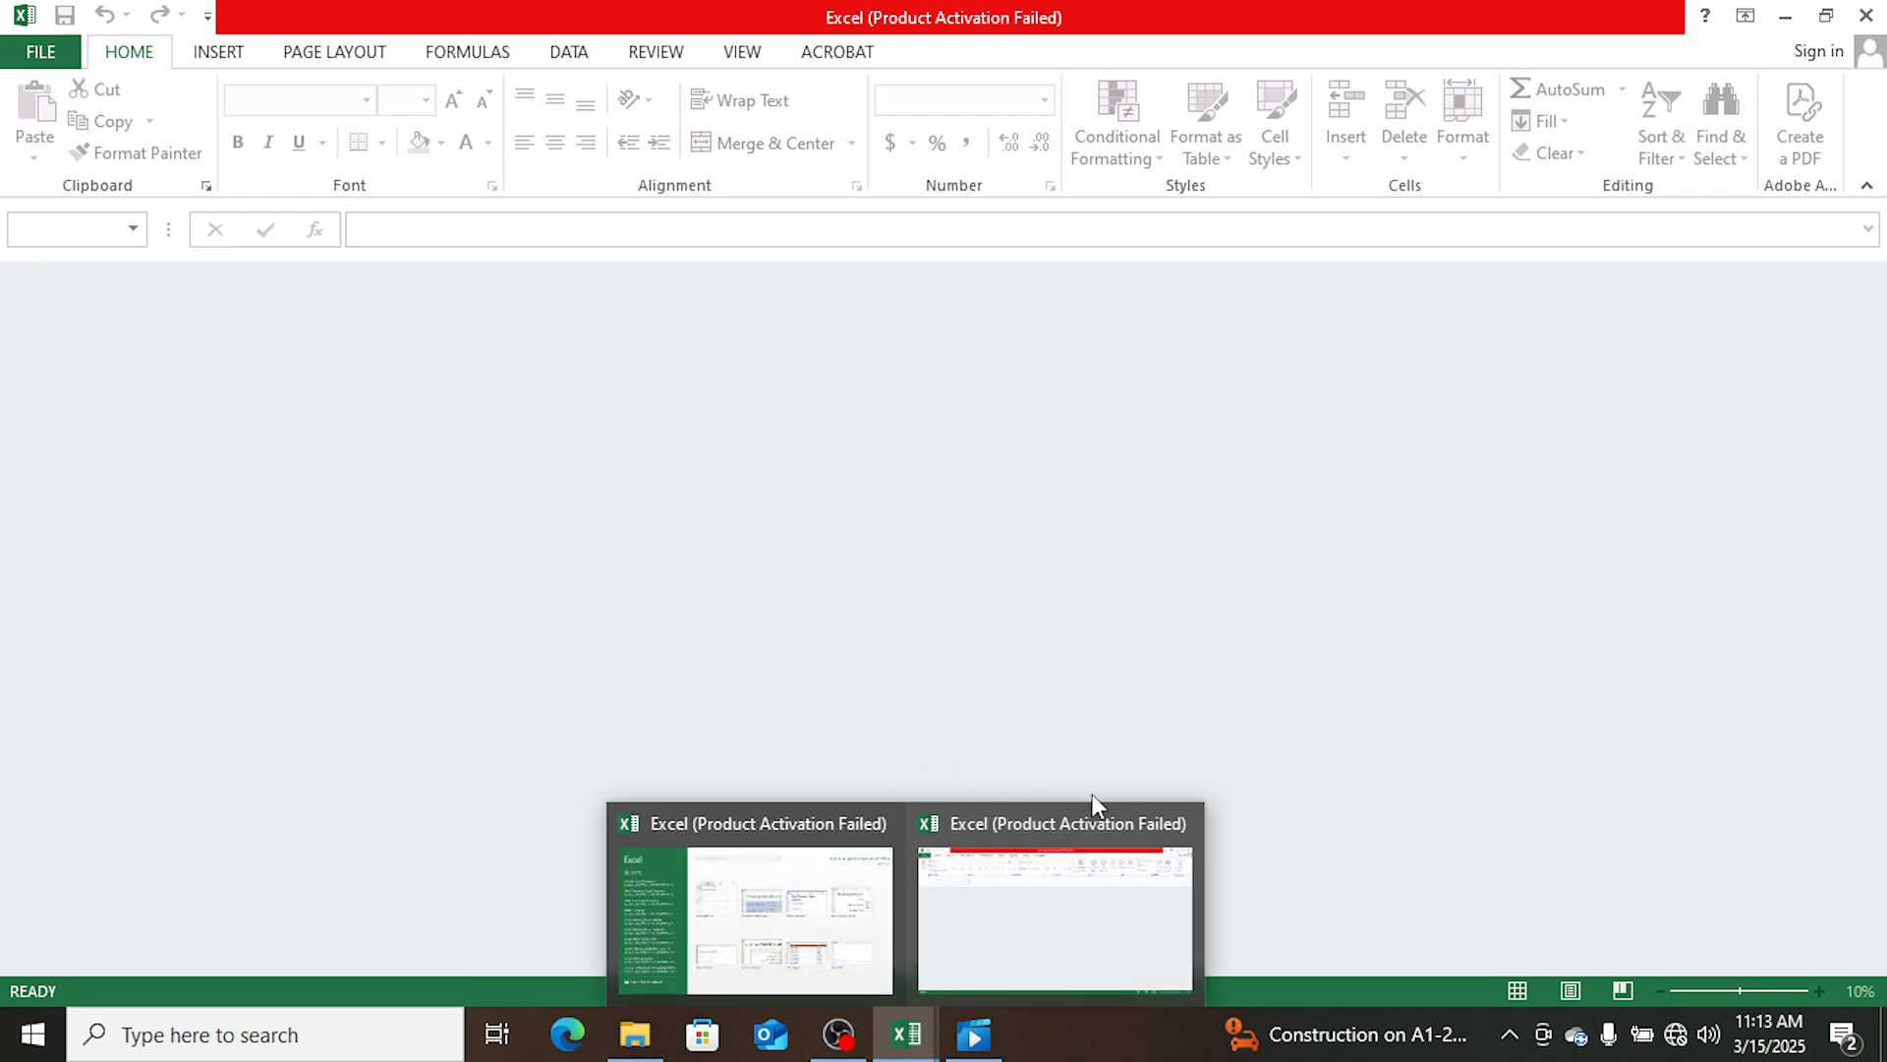
click(1186, 820)
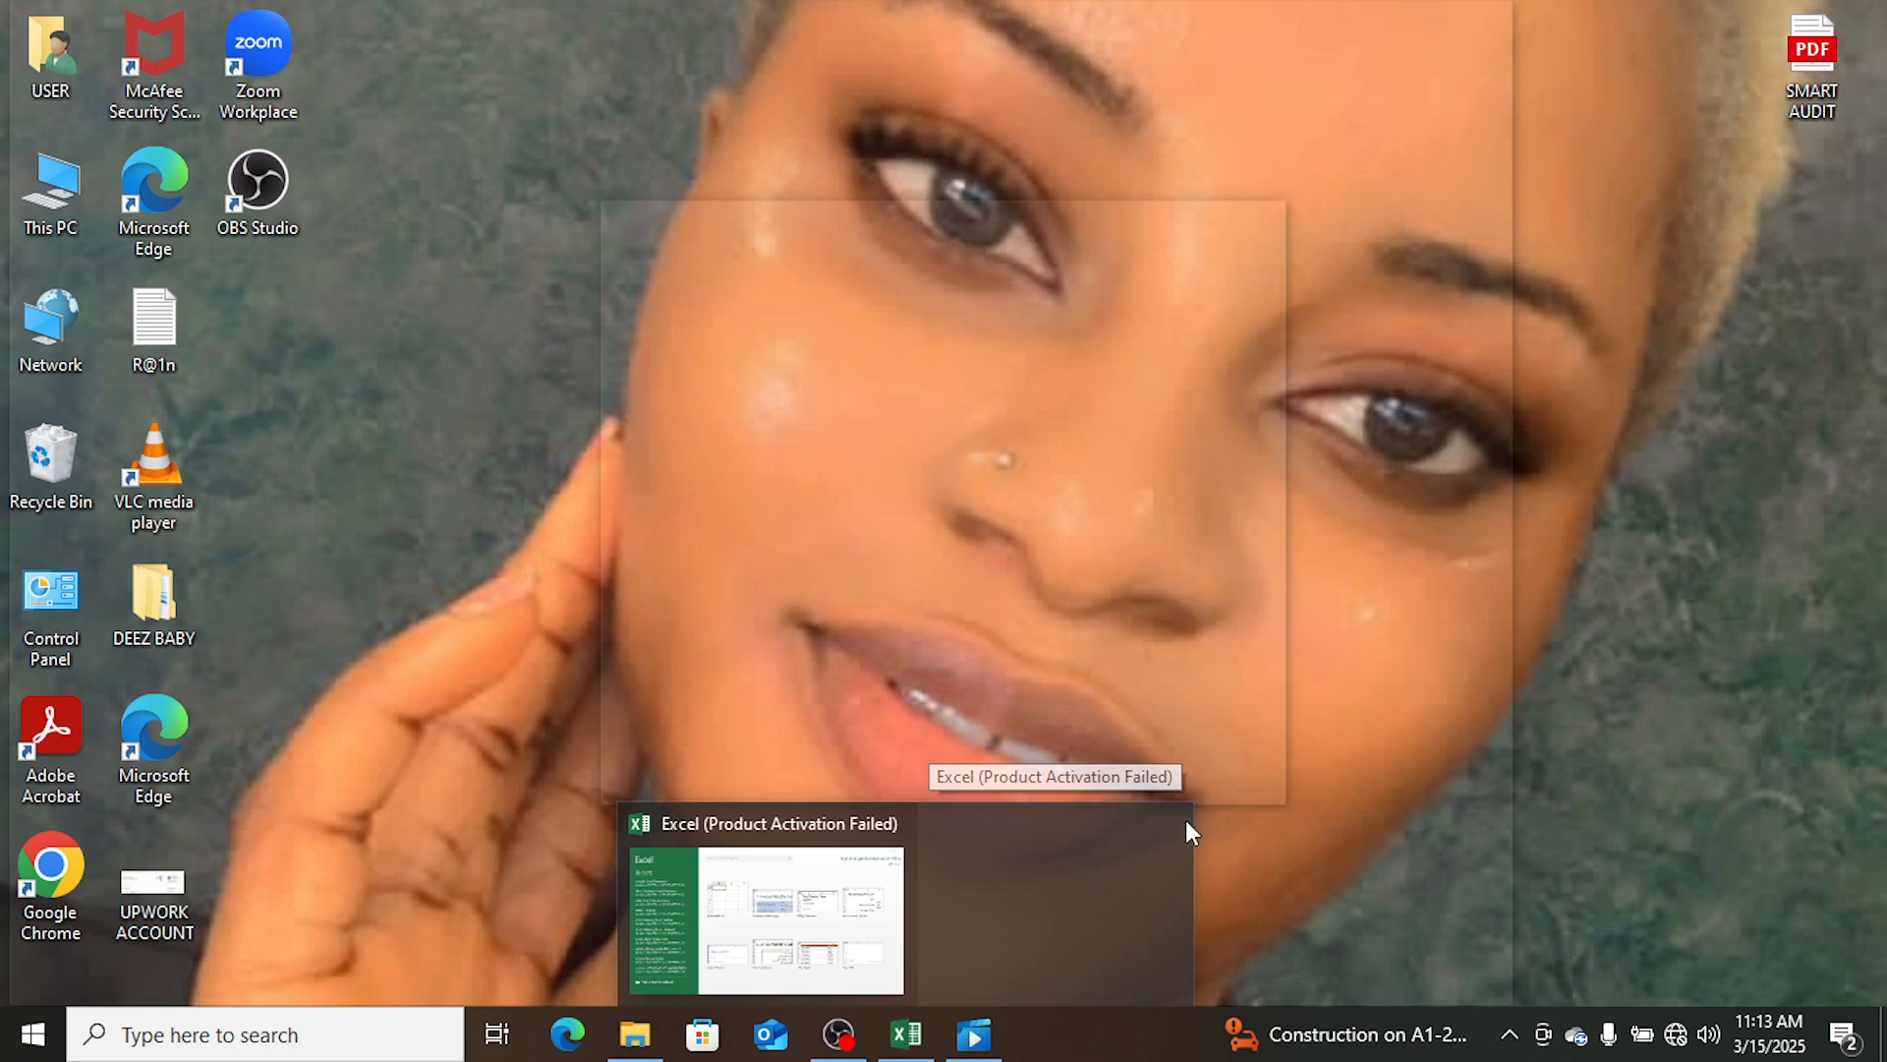
click(963, 926)
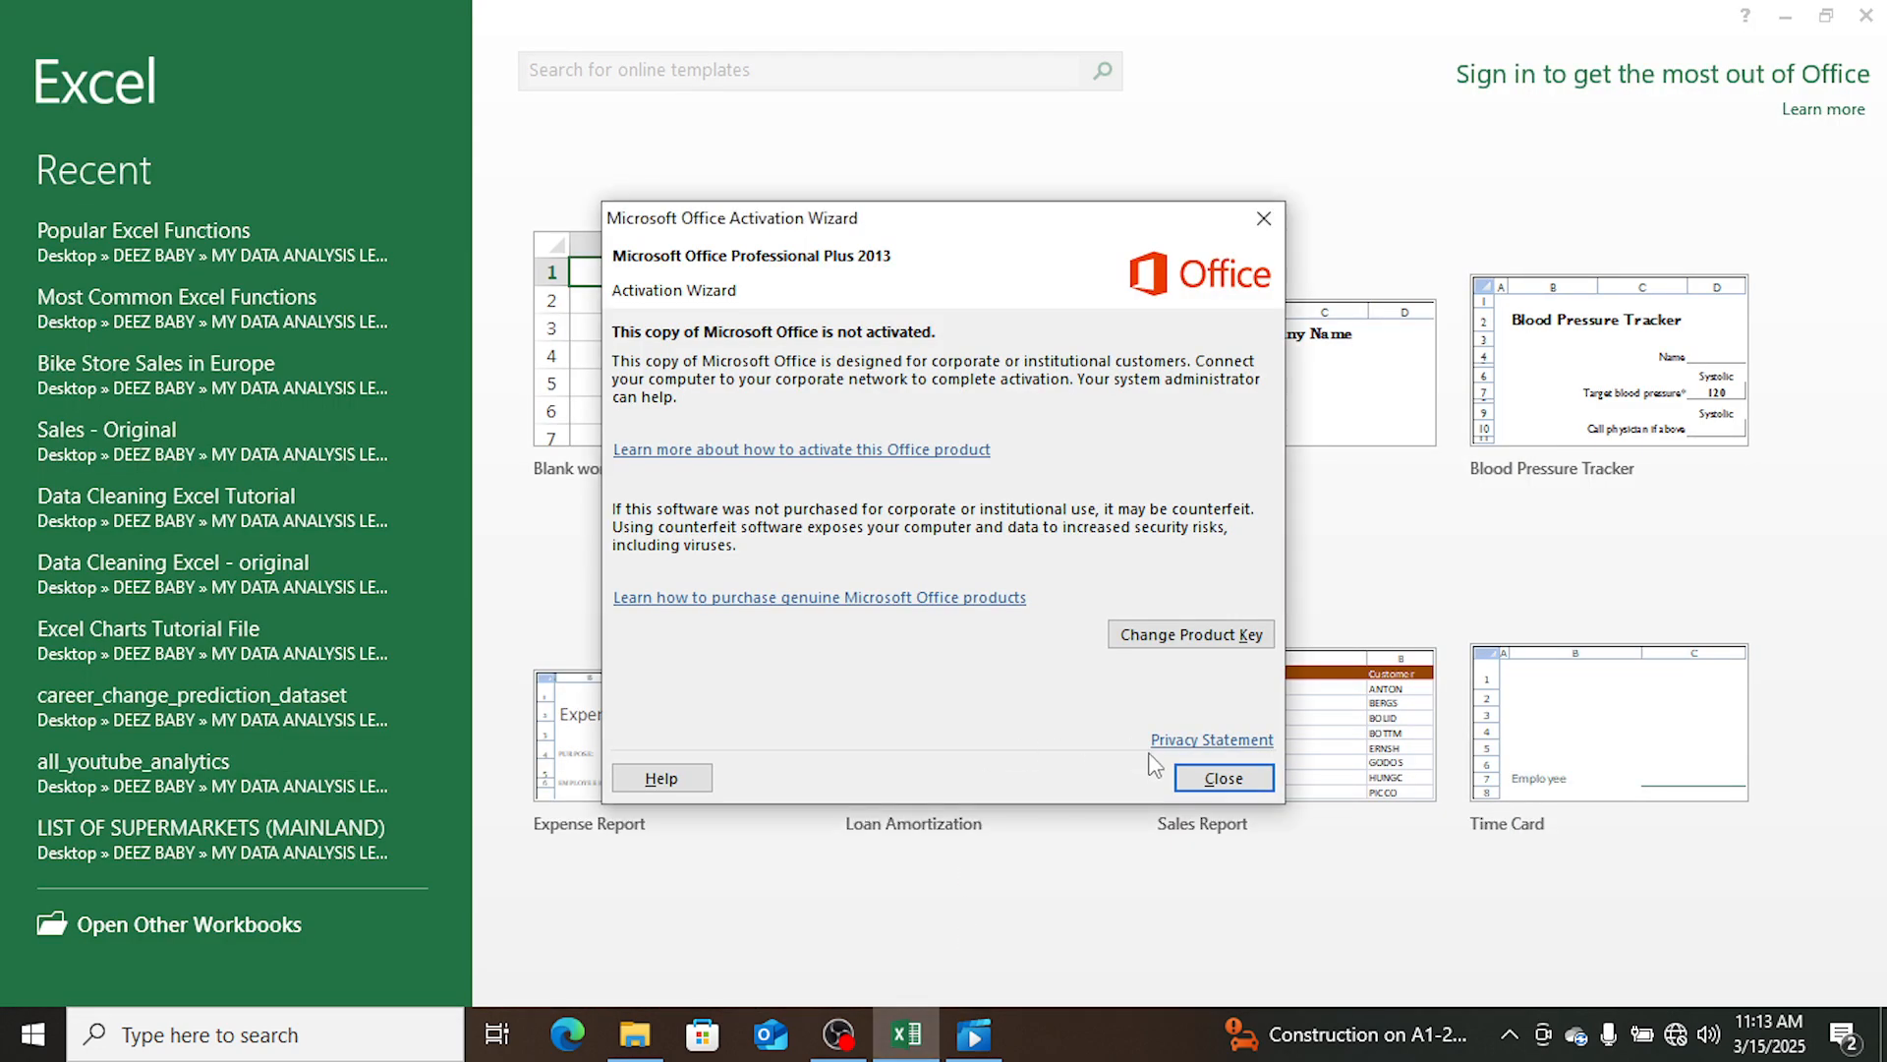
click(1205, 777)
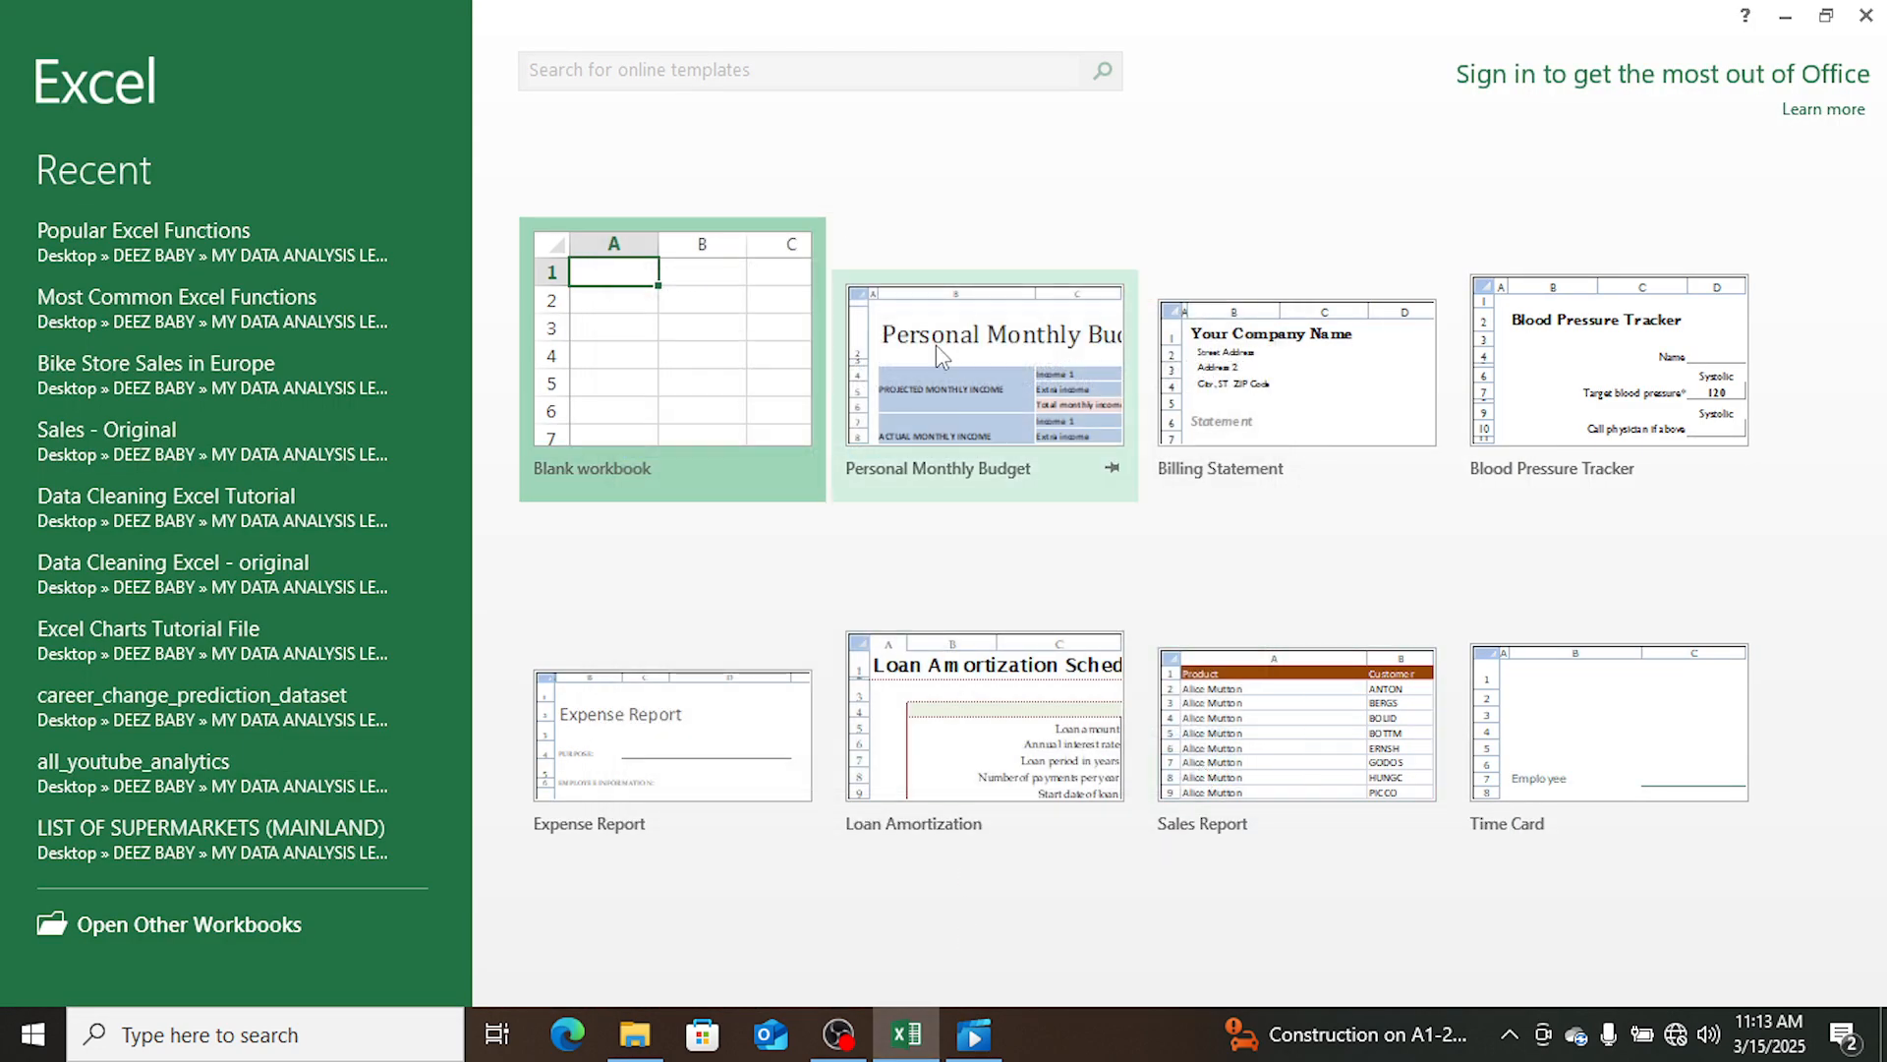
click(775, 387)
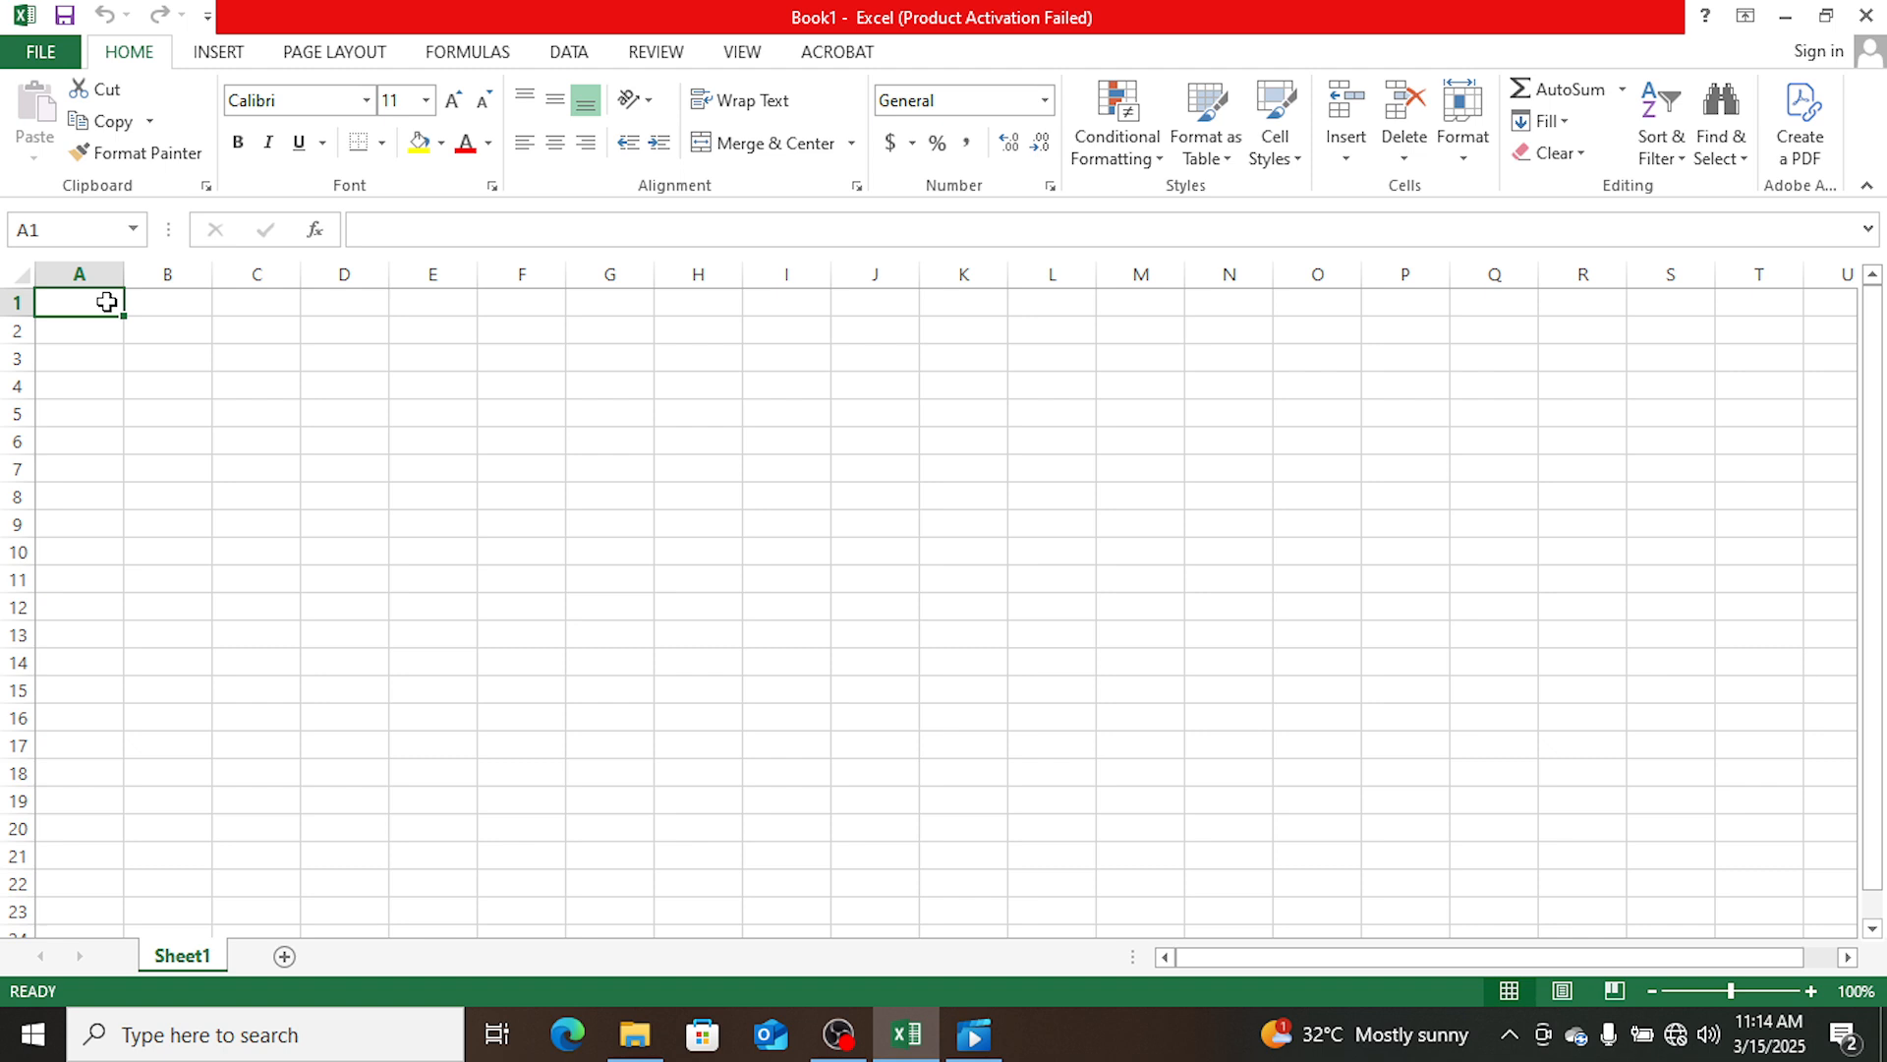
text(CARS)
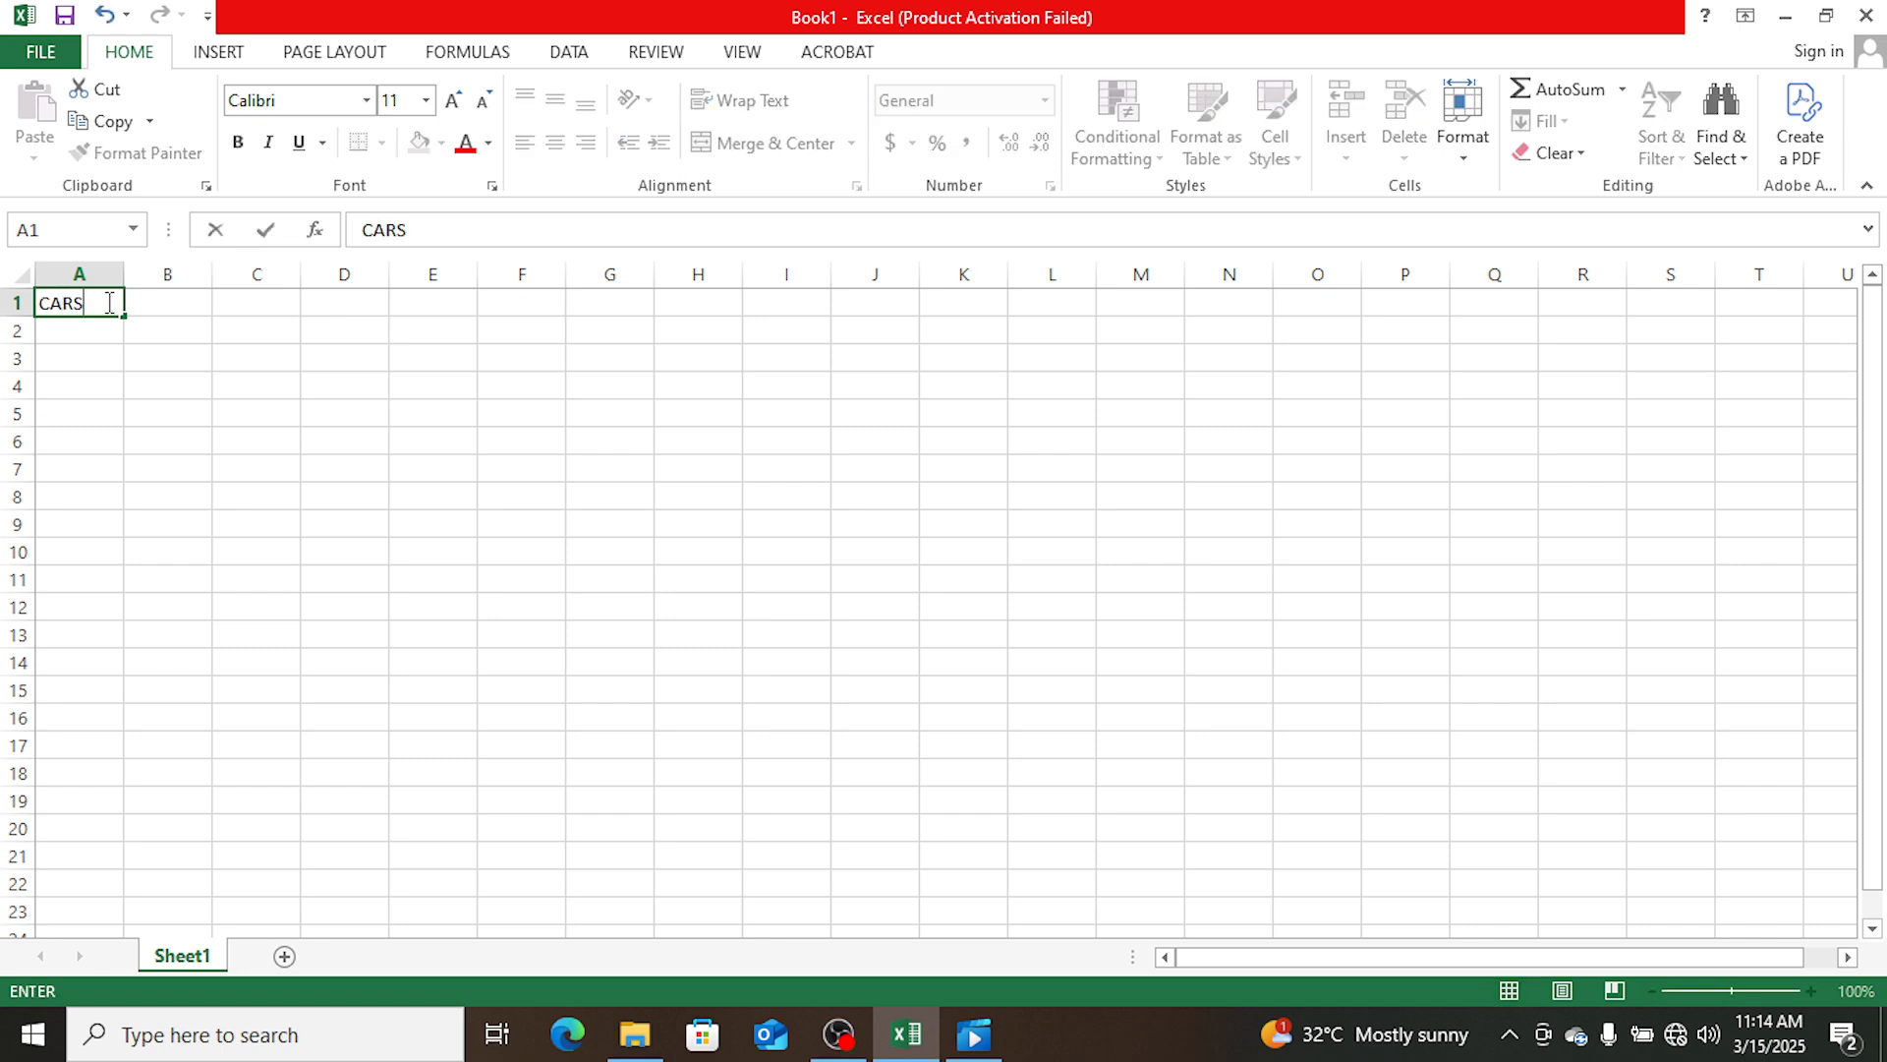
key(Tab)
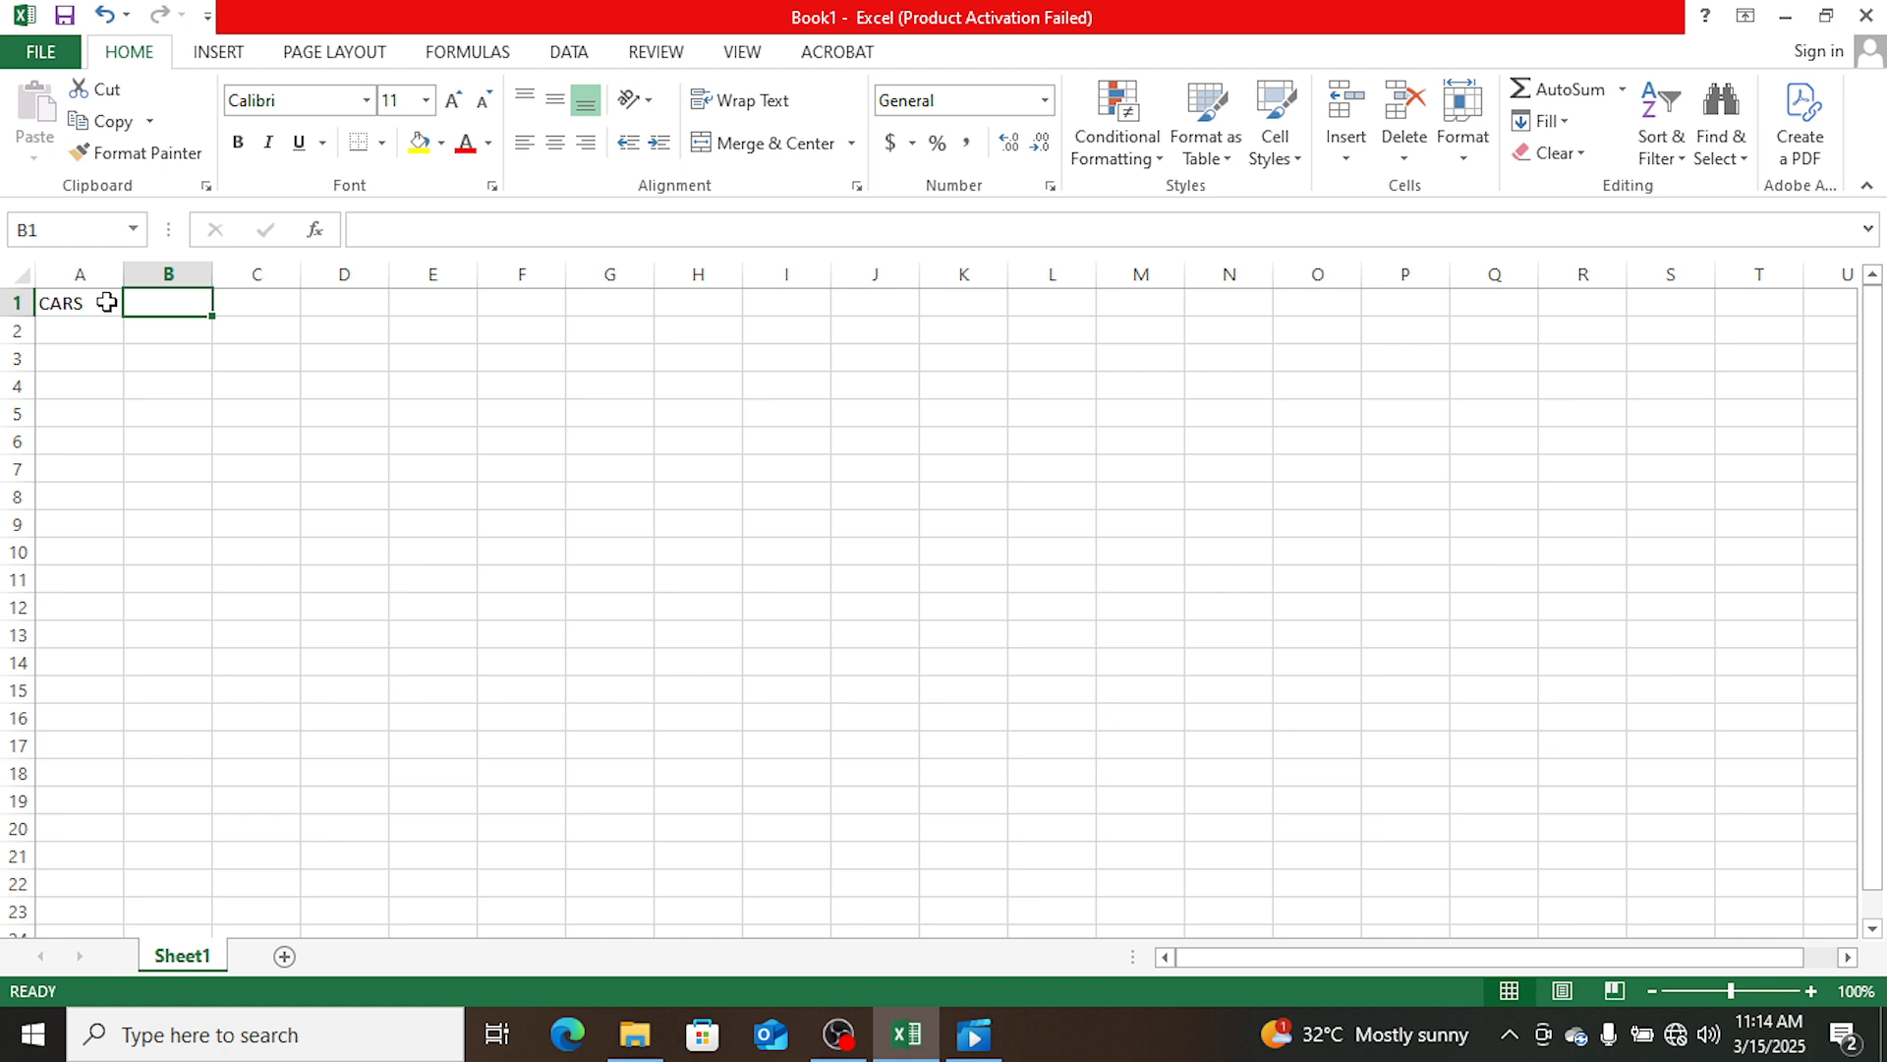
text(P)
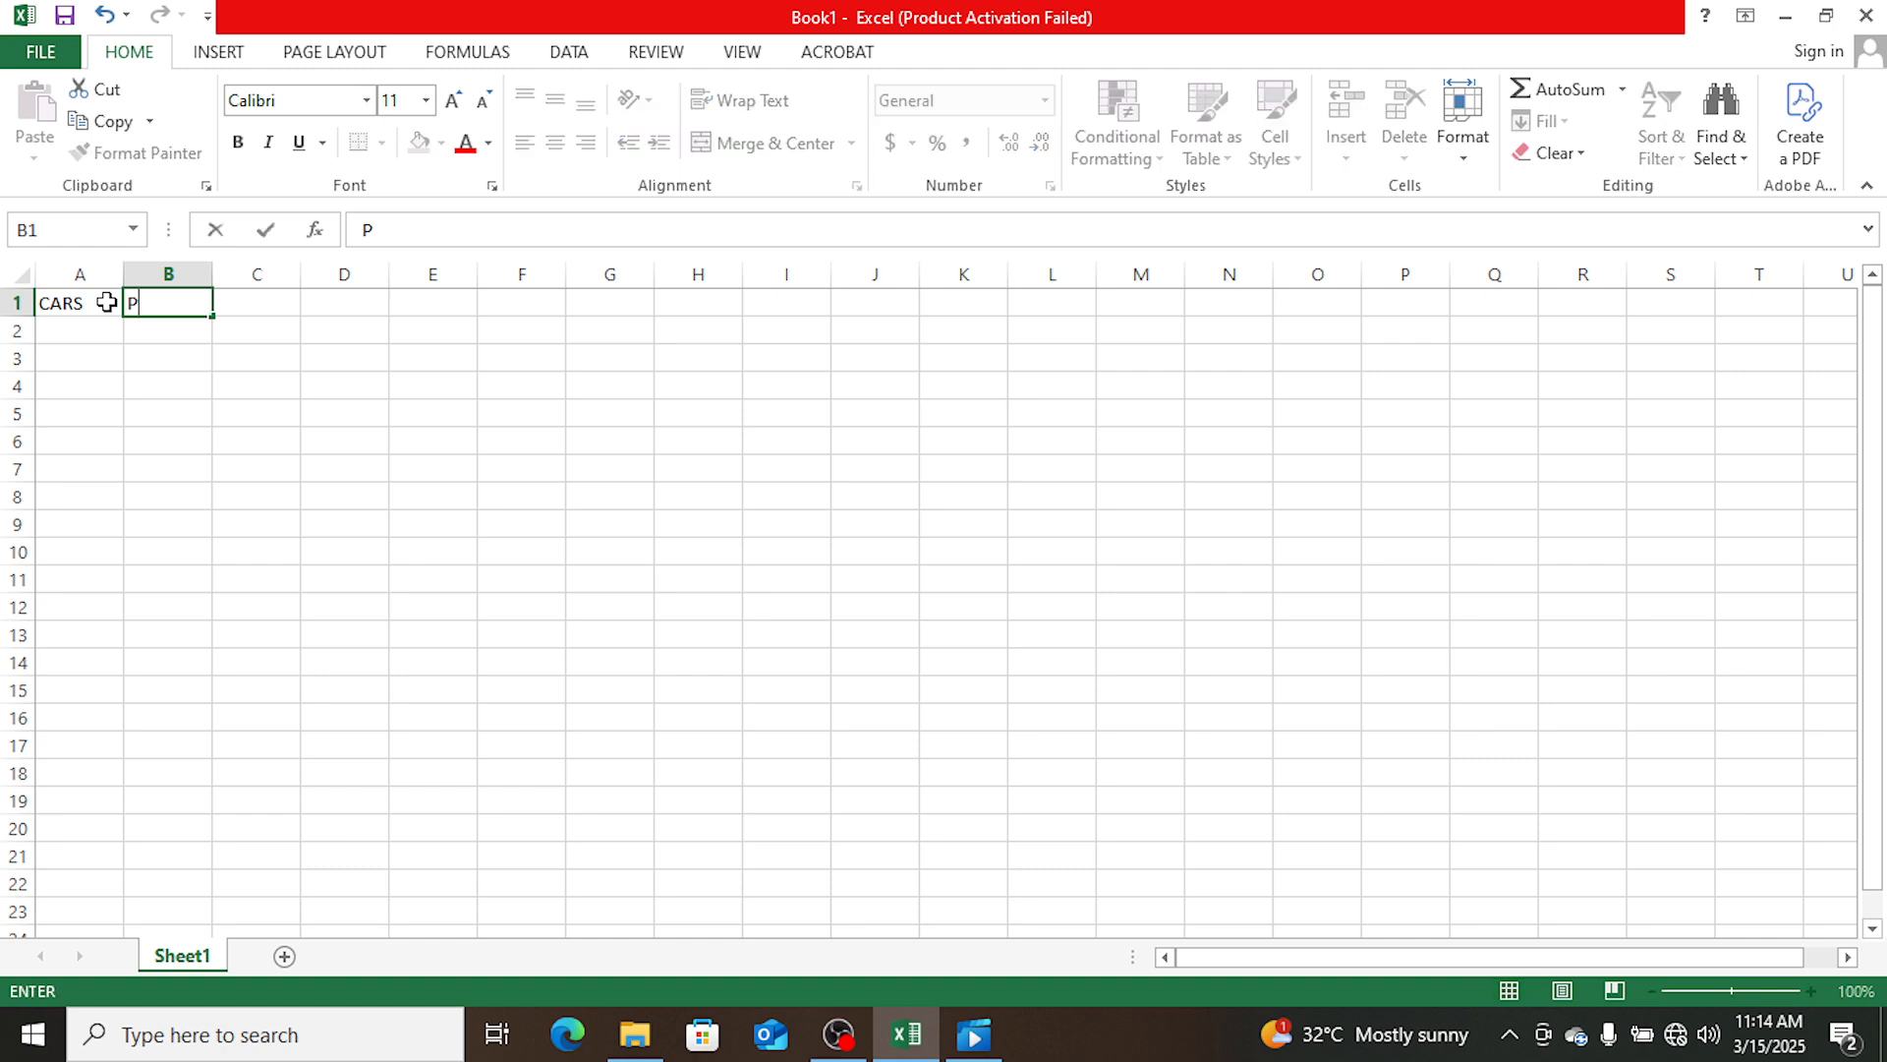
- Enter the column header "Types of Car" in cell A1
click(88, 303)
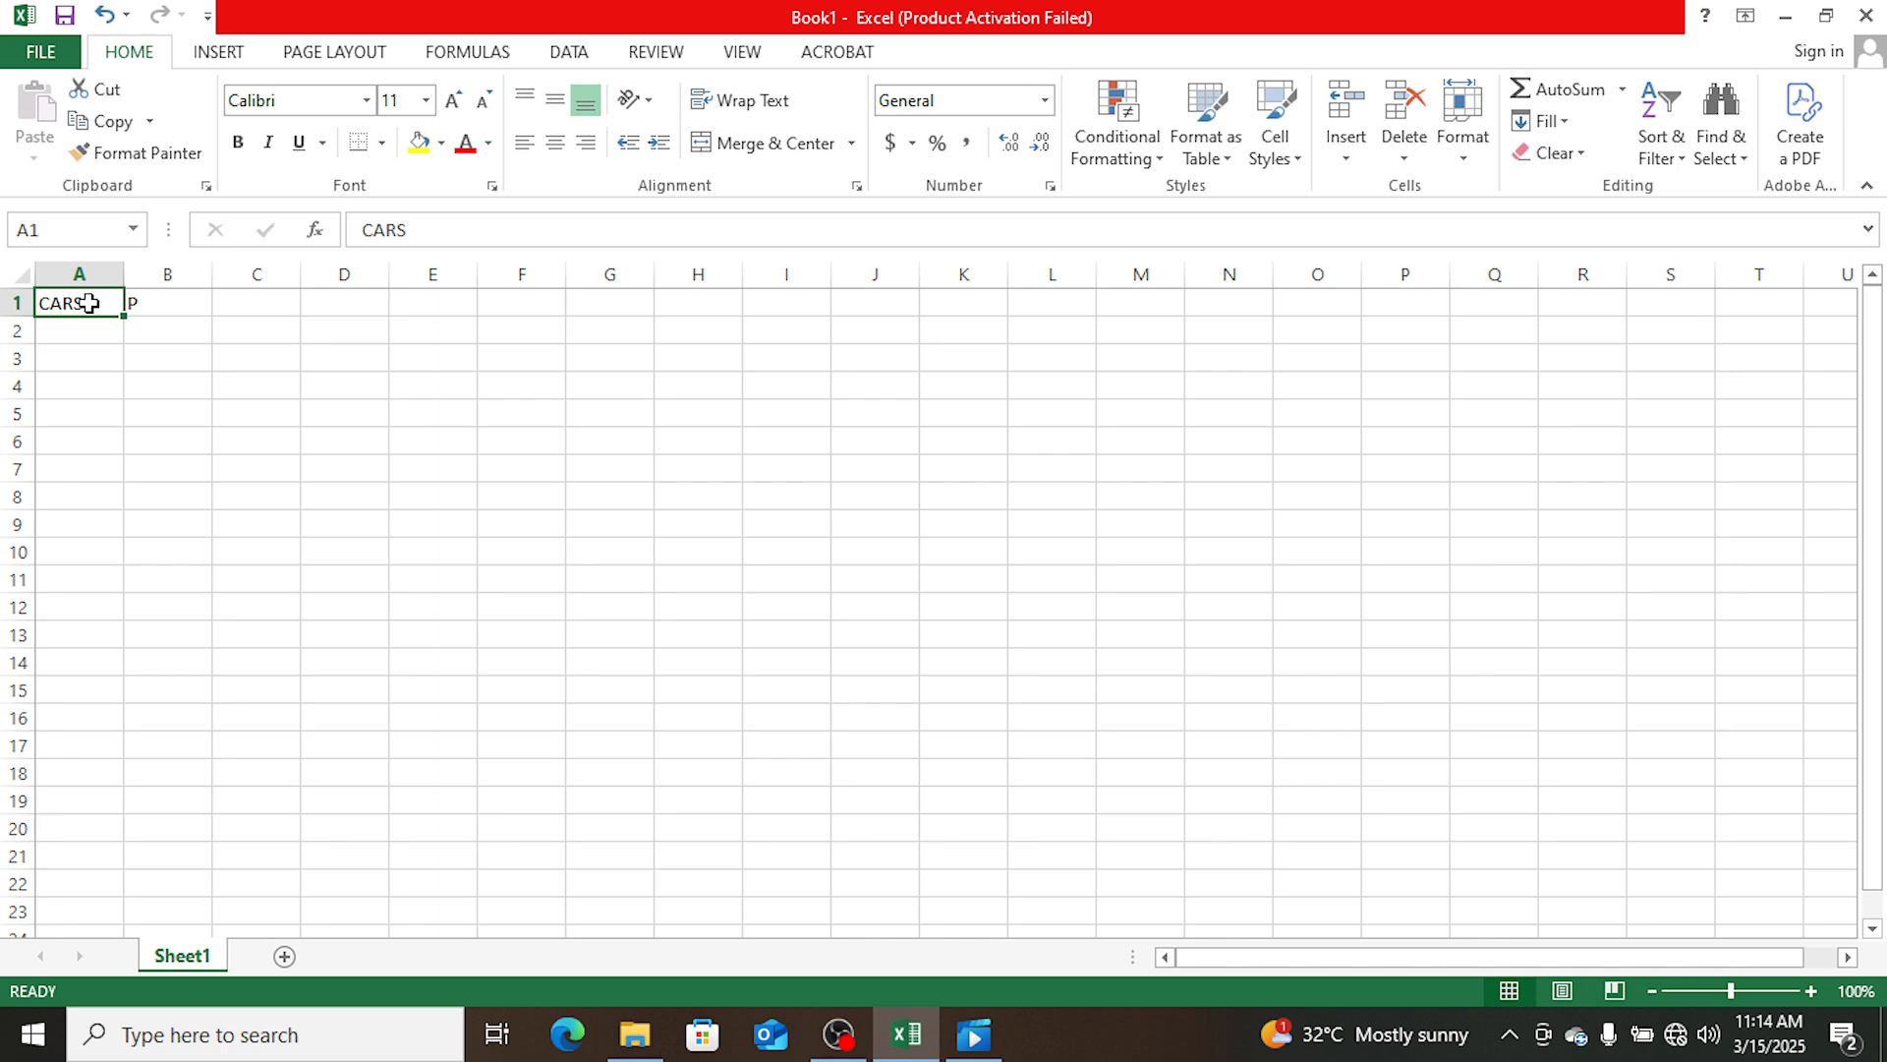
text(Ty)
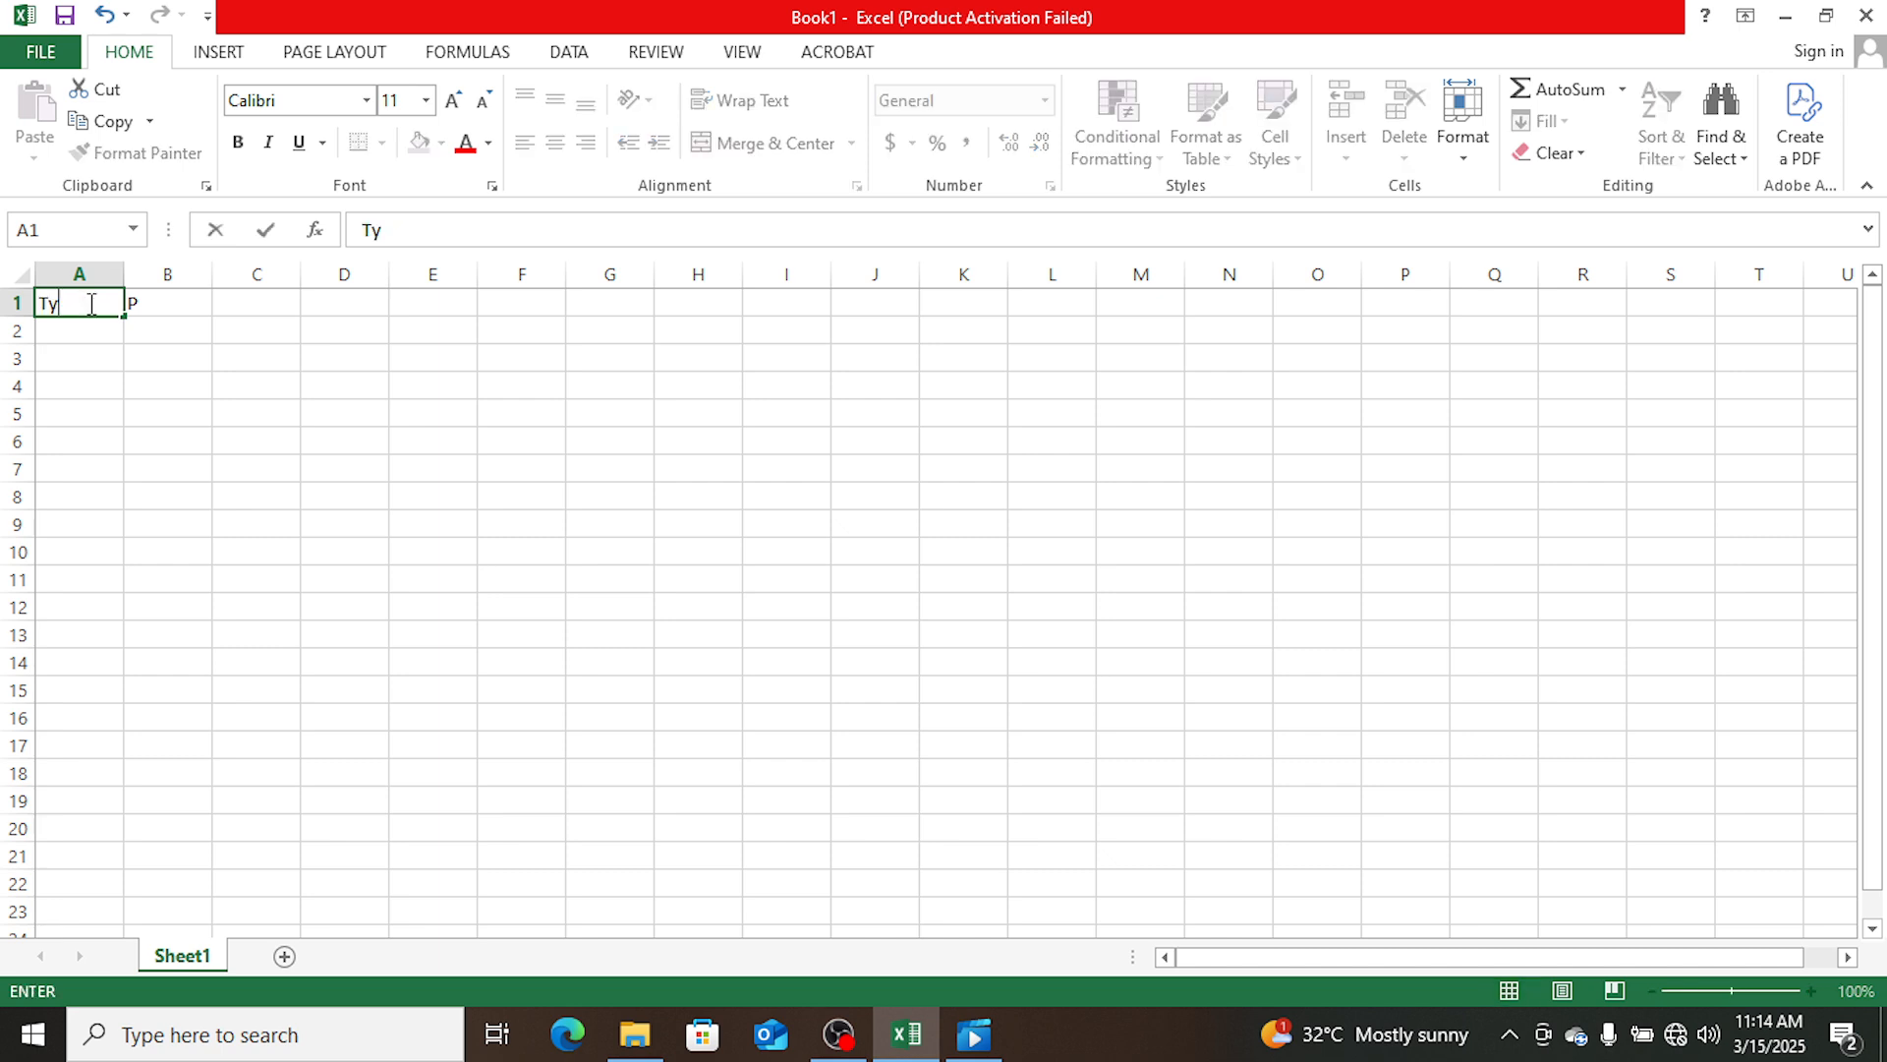
text(pes of Car)
key(Tab)
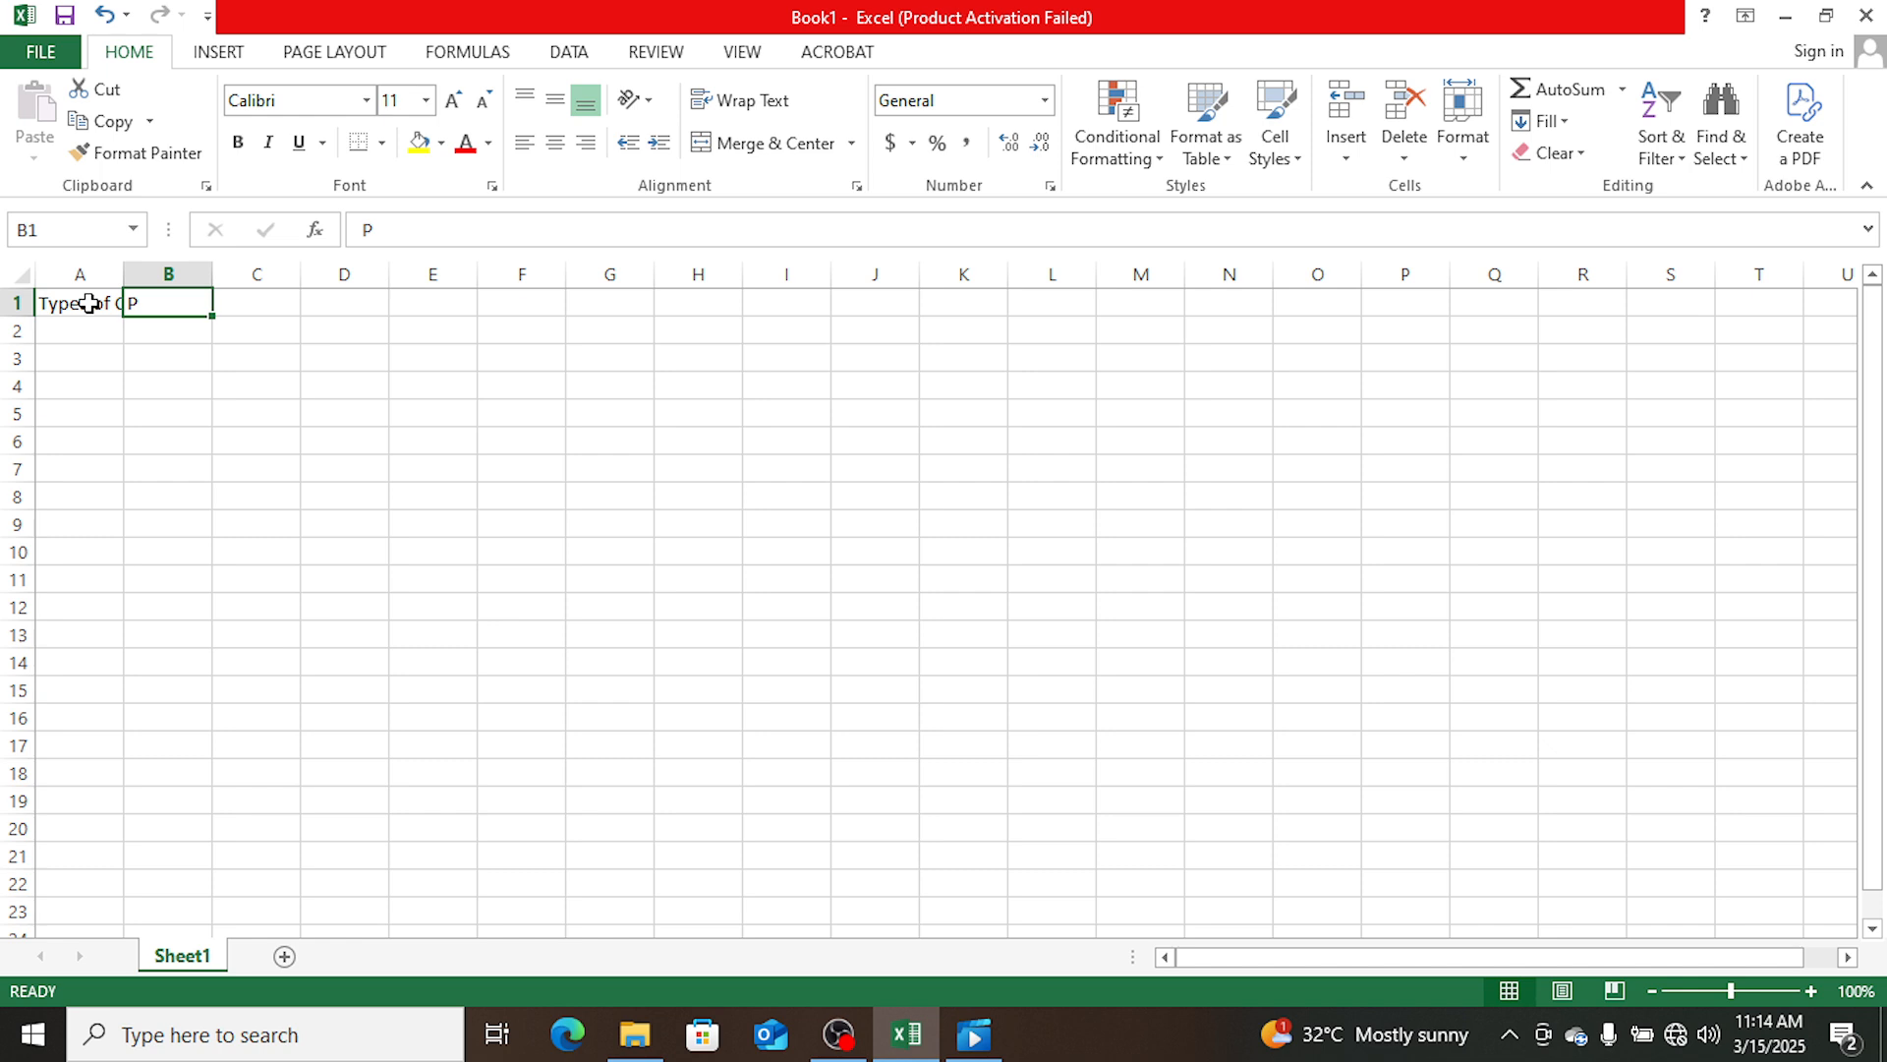
- Enter the column headers "Price" in cell B1 and "Qty sold" in cell C1
text(Pr)
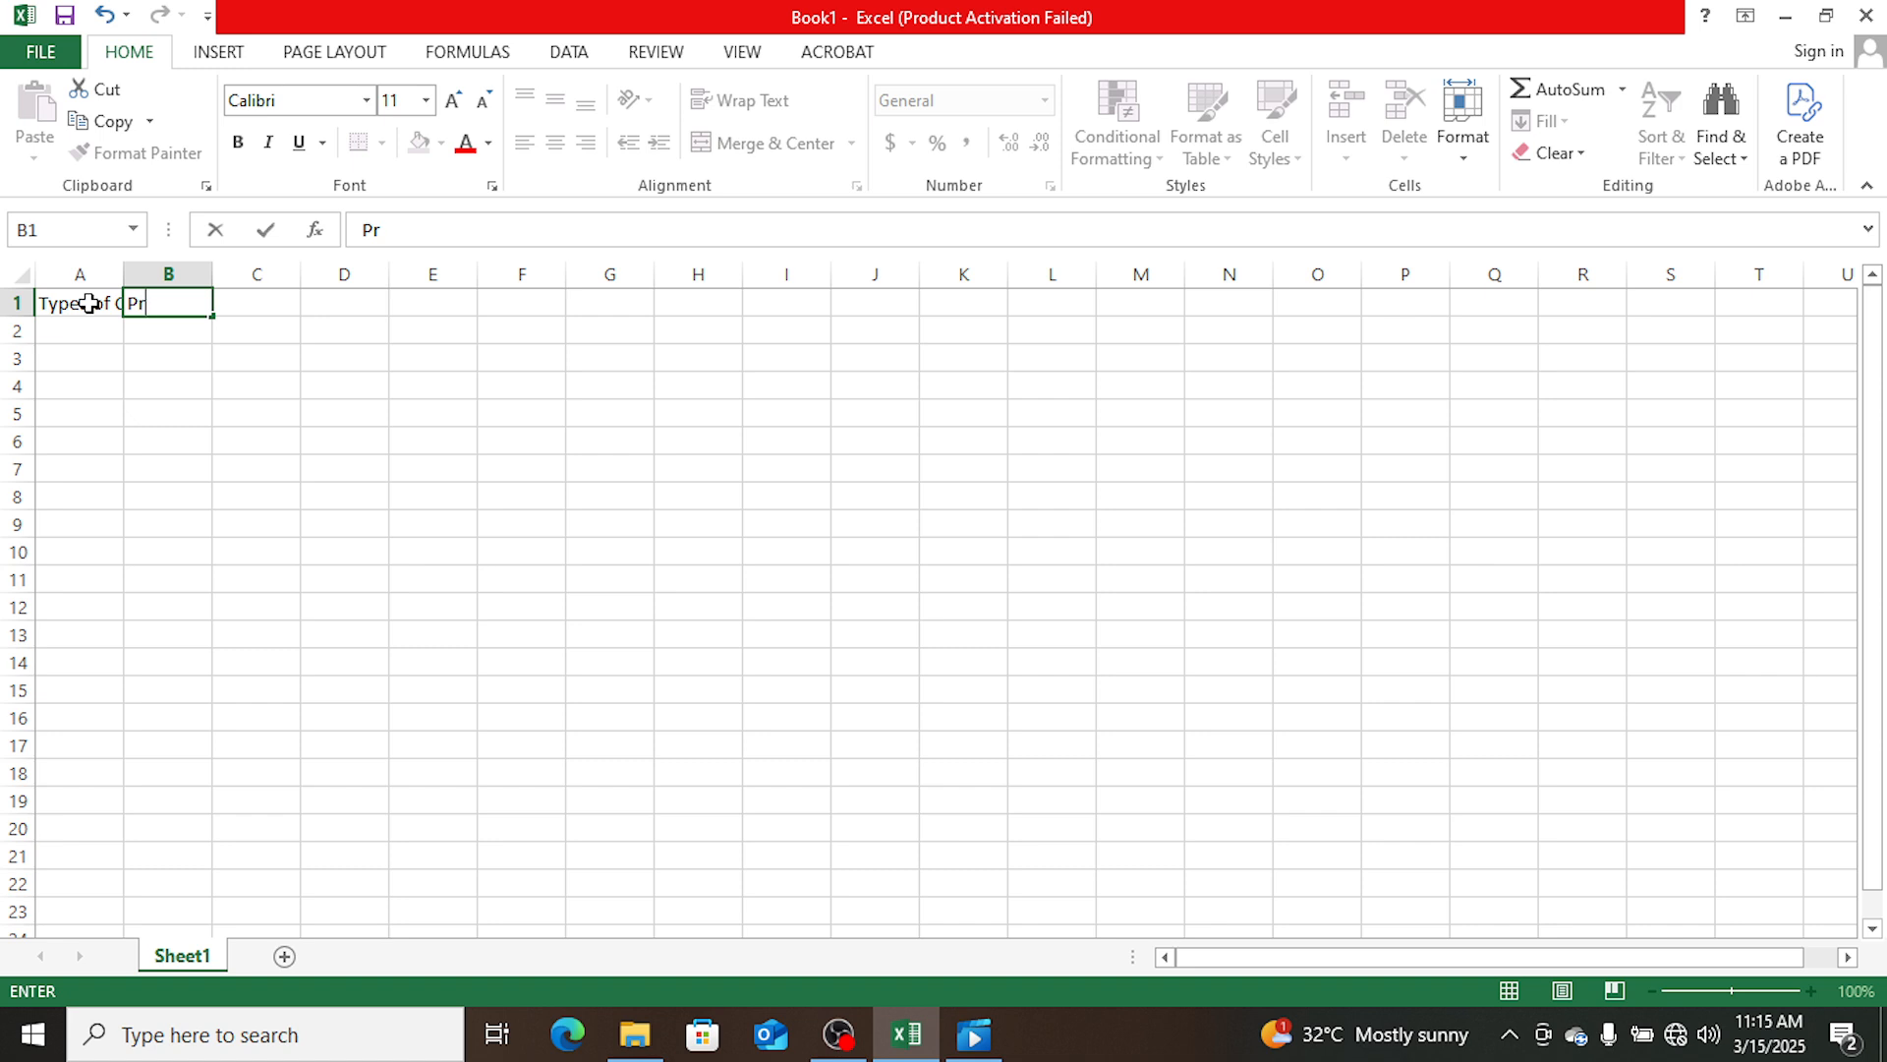
text(ice)
key(Tab)
text(Qty)
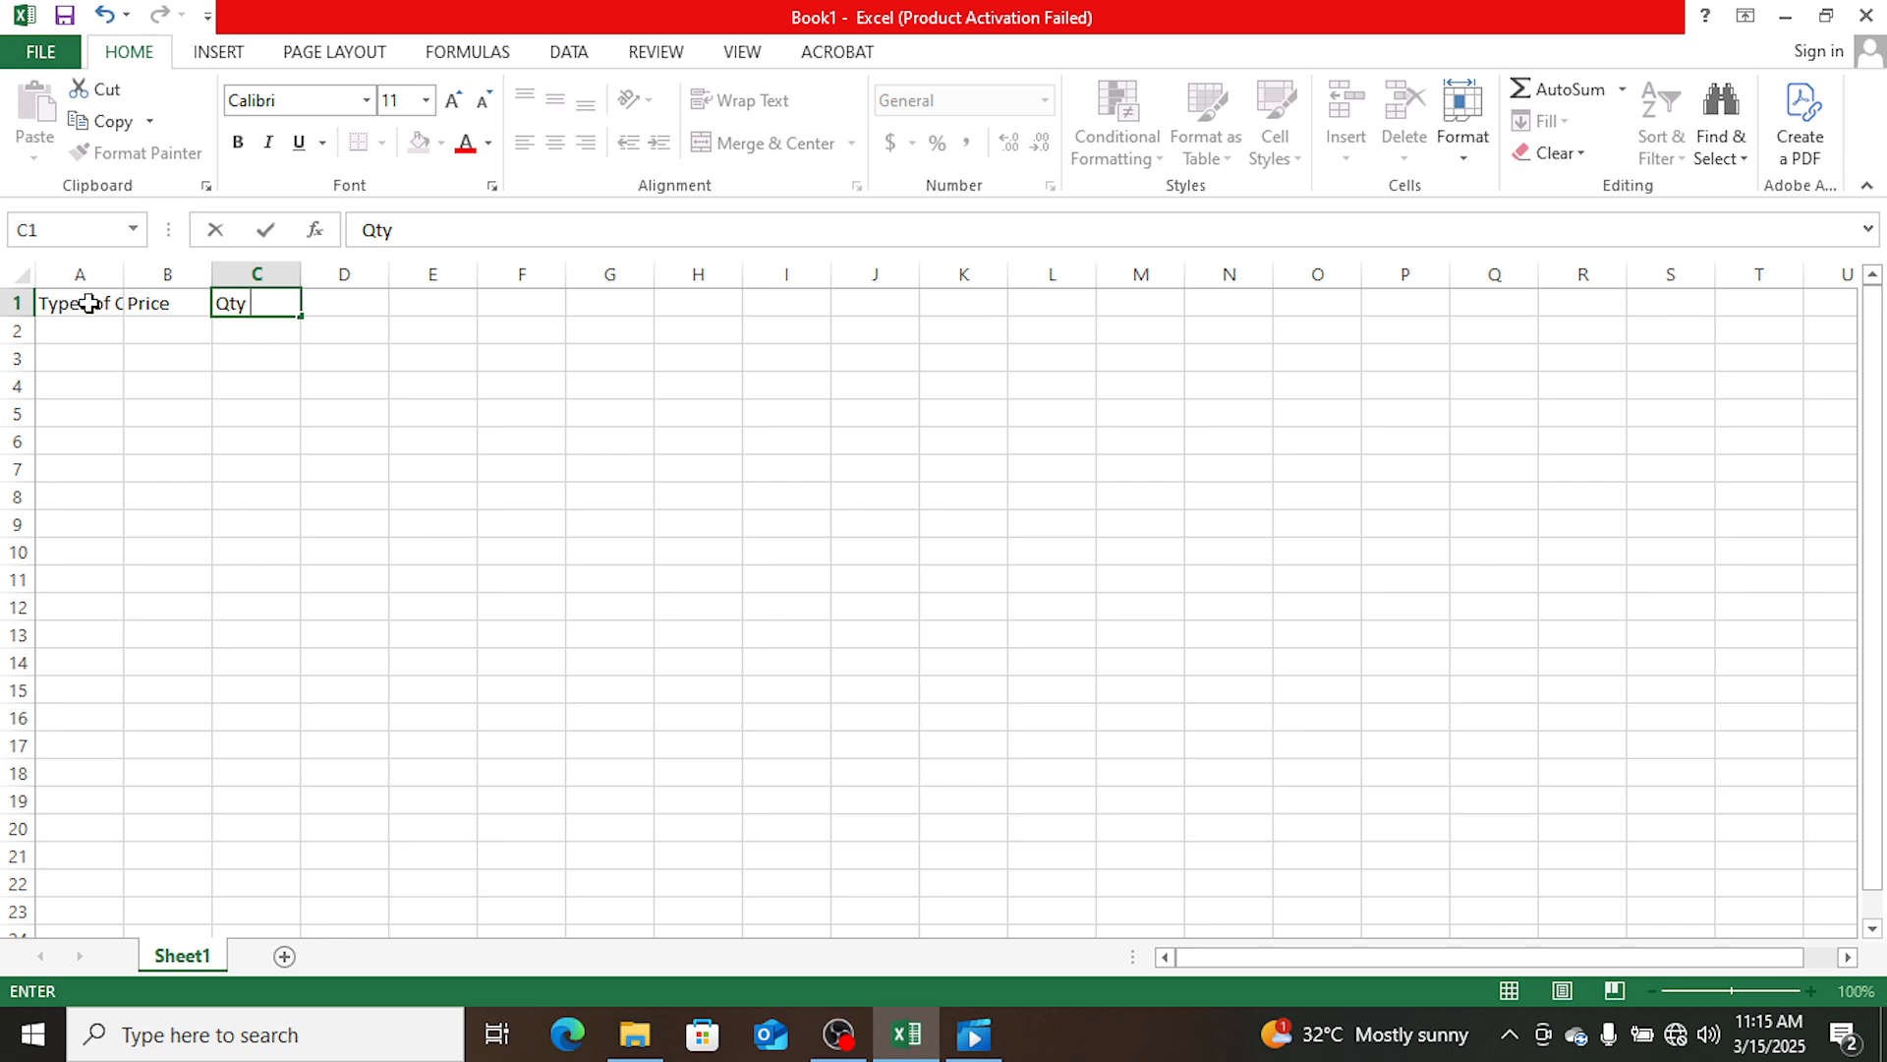
text( sold)
key(Tab)
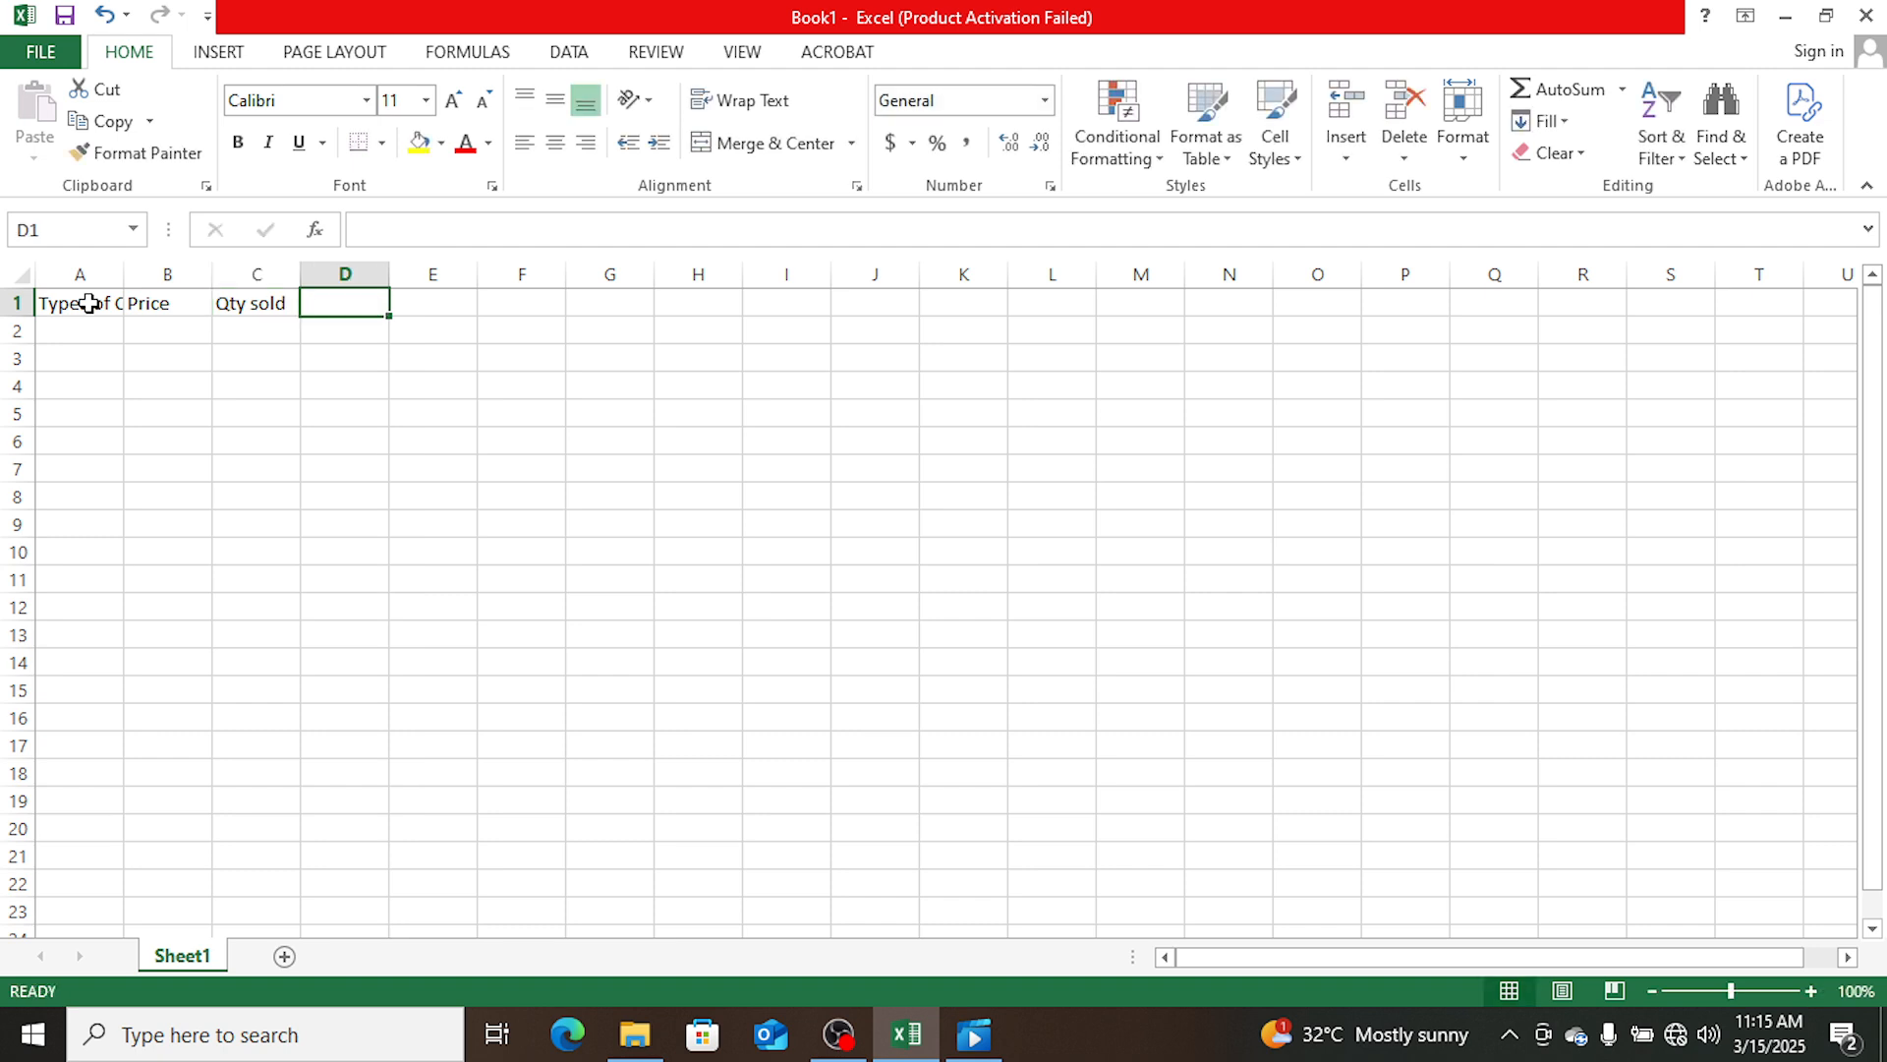
- Change the header in B1 to "Sales Price" and widen columns A to C to fit their headers
click(137, 302)
double_click(137, 303)
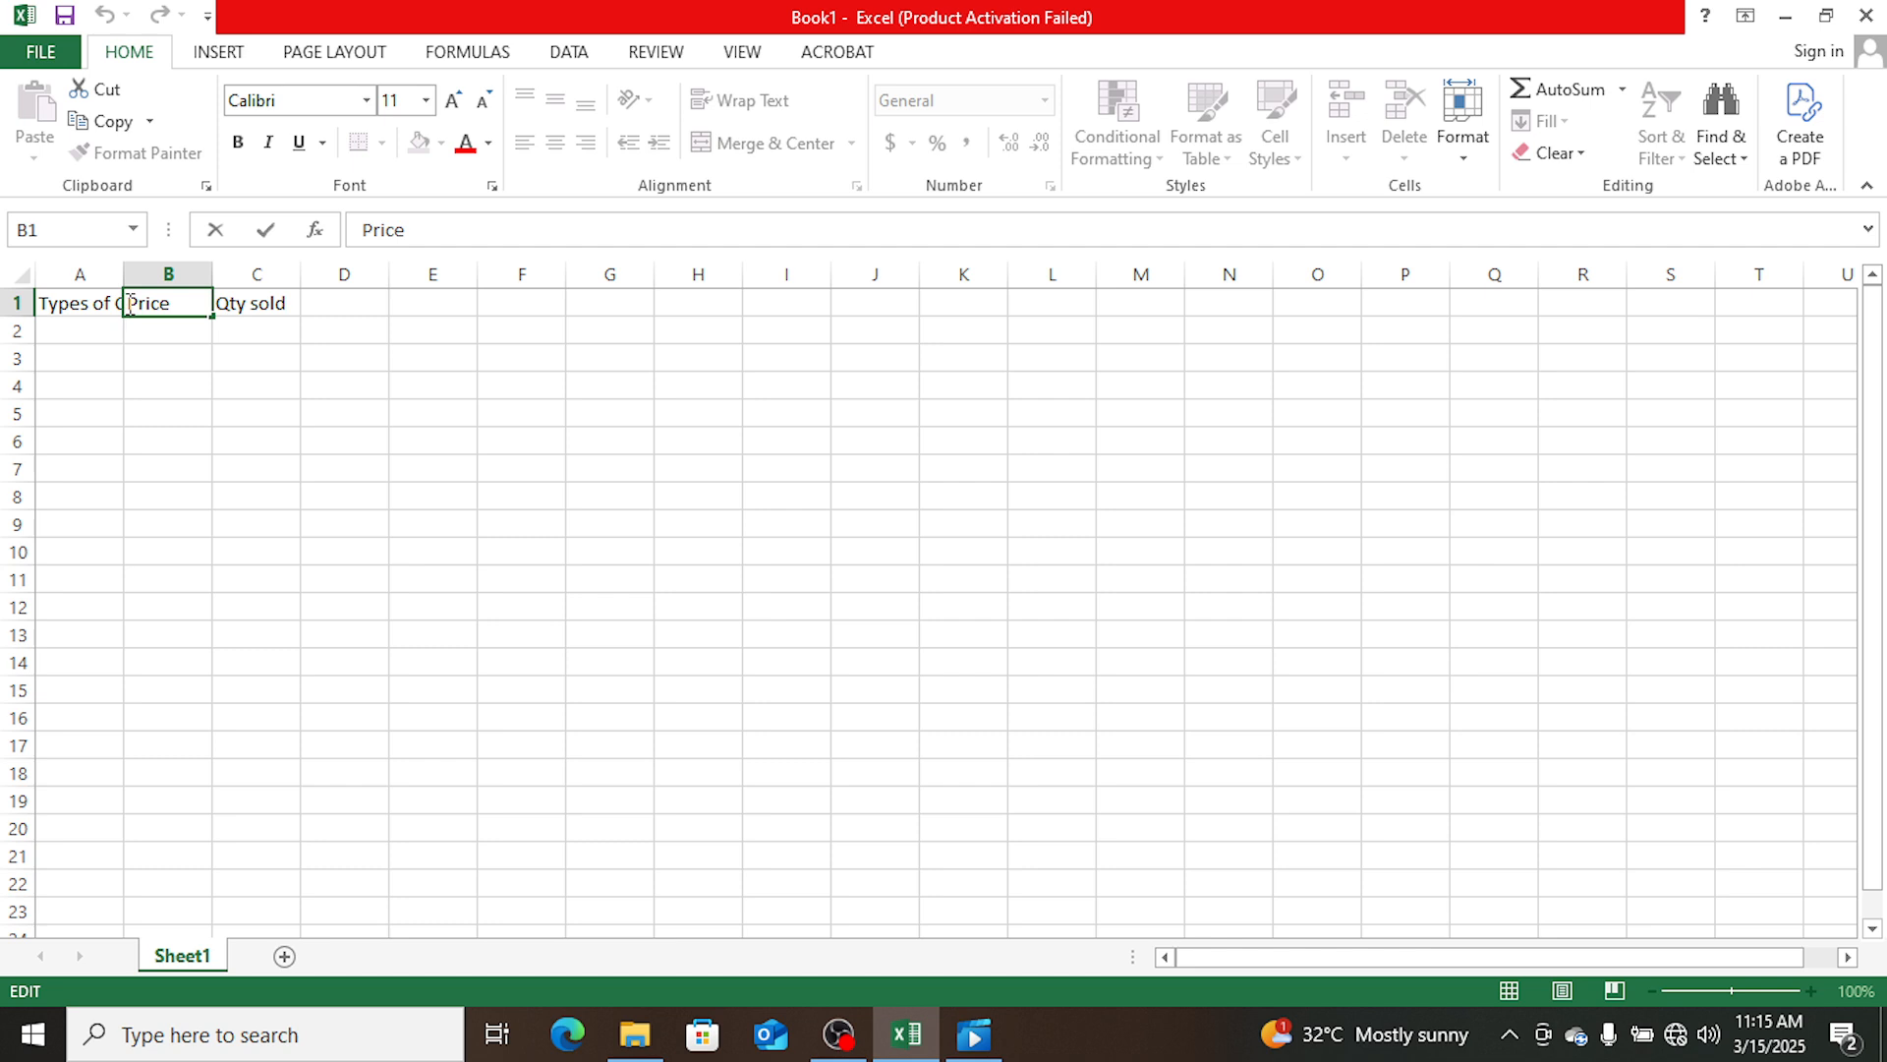
text(Sales)
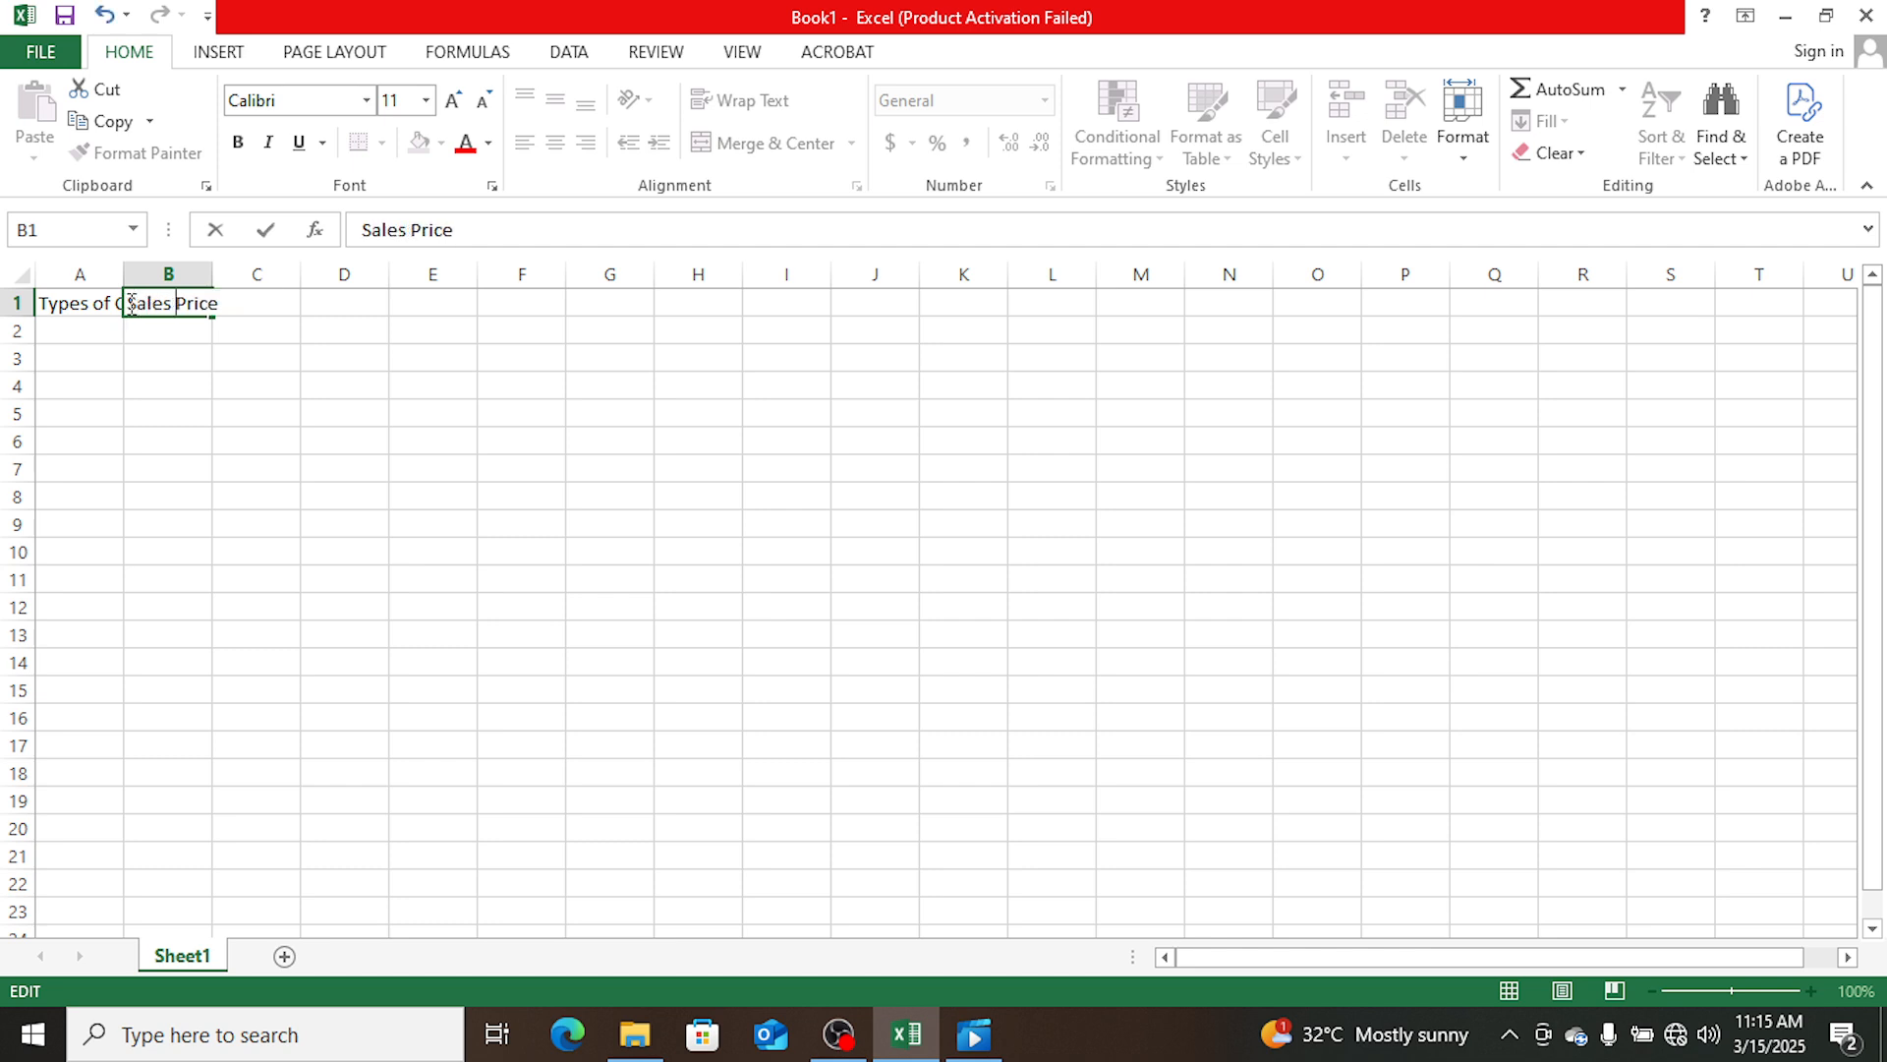
key(Tab)
key(Right)
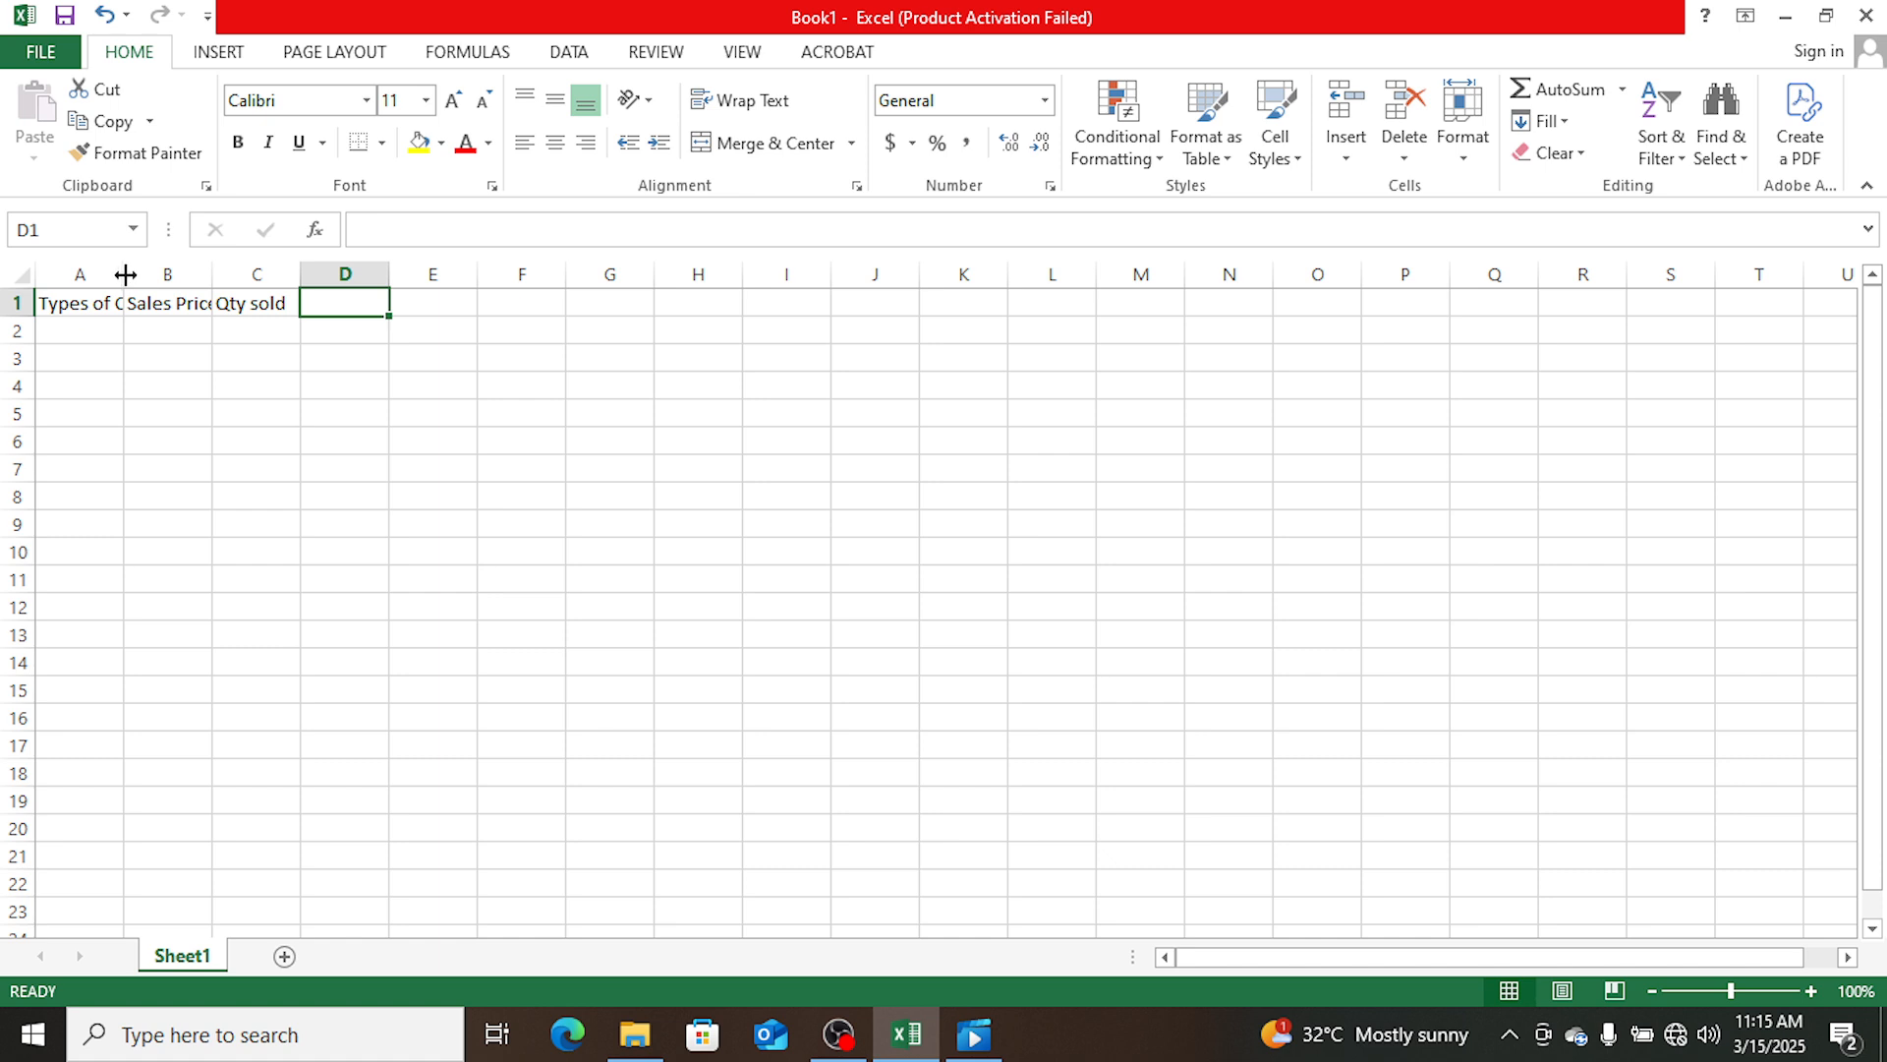
drag(128, 272, 440, 285)
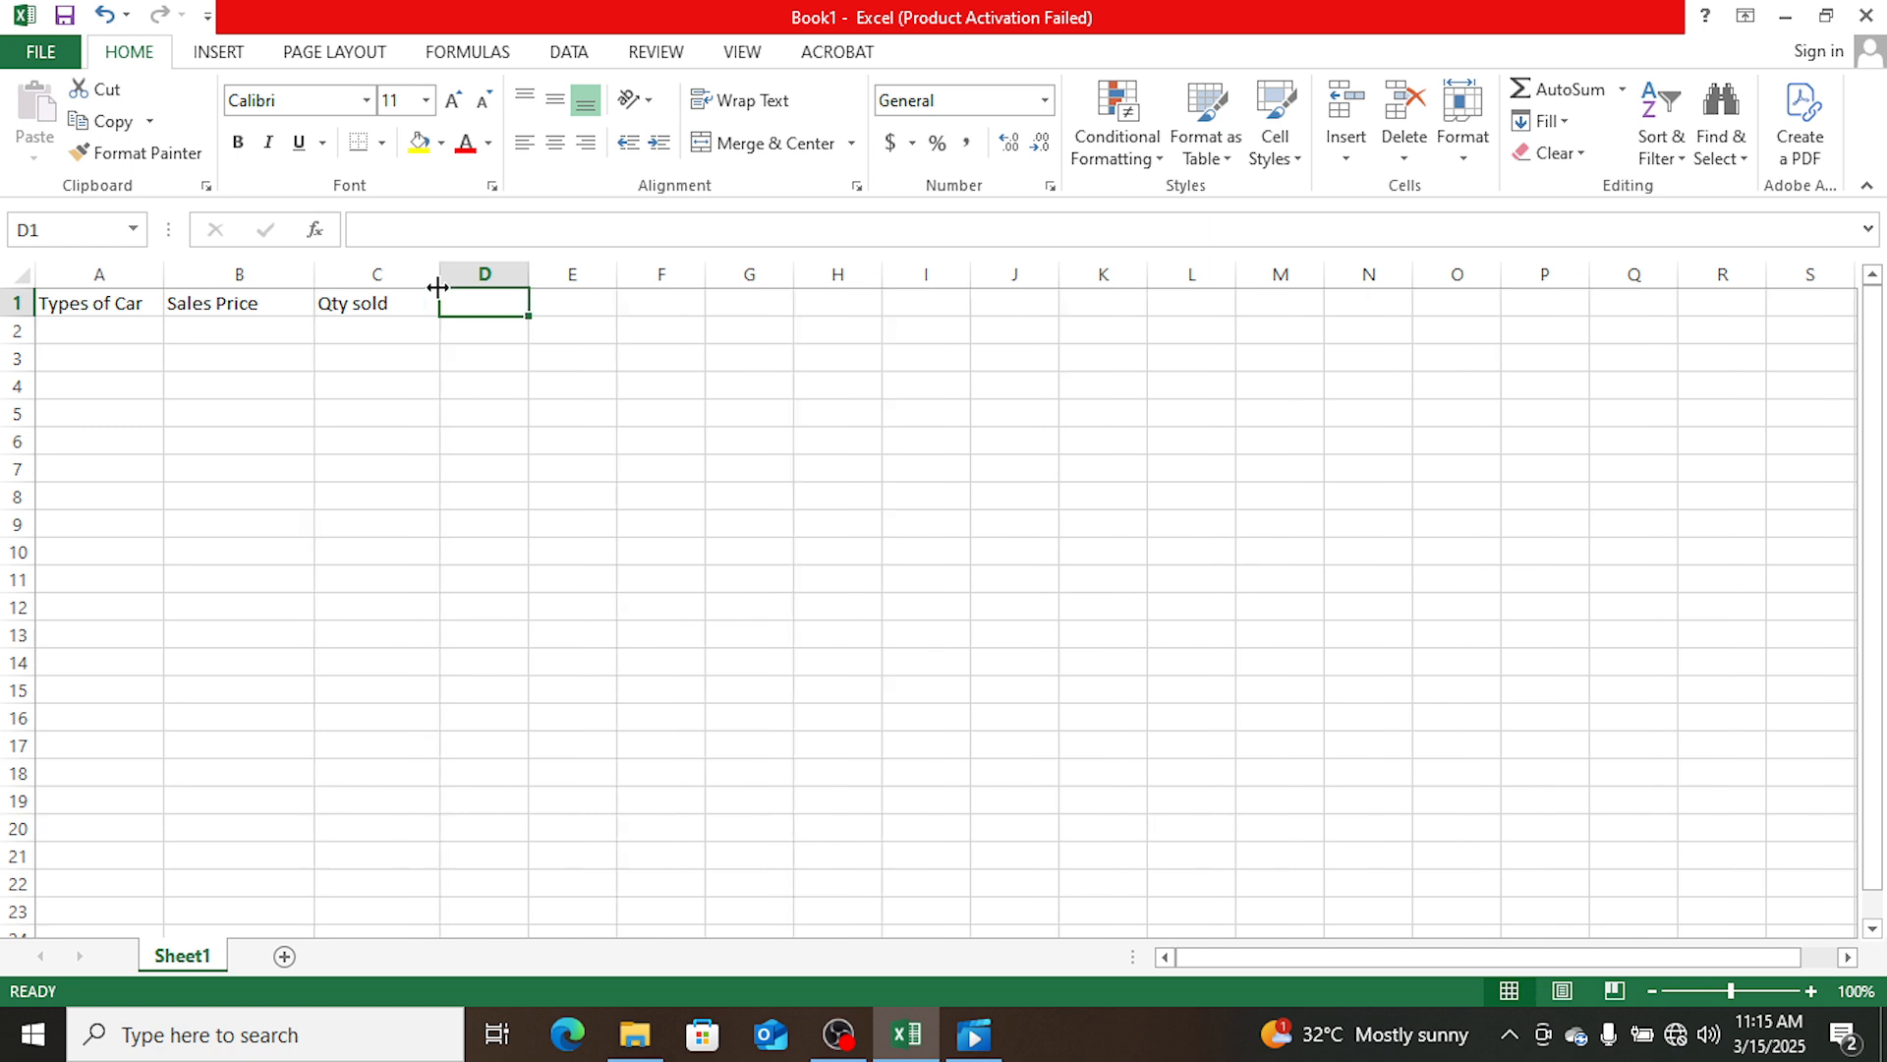
- List the car types Toyota, Honda and Hyundai in cells A2 to A4
click(129, 327)
text(Toyo)
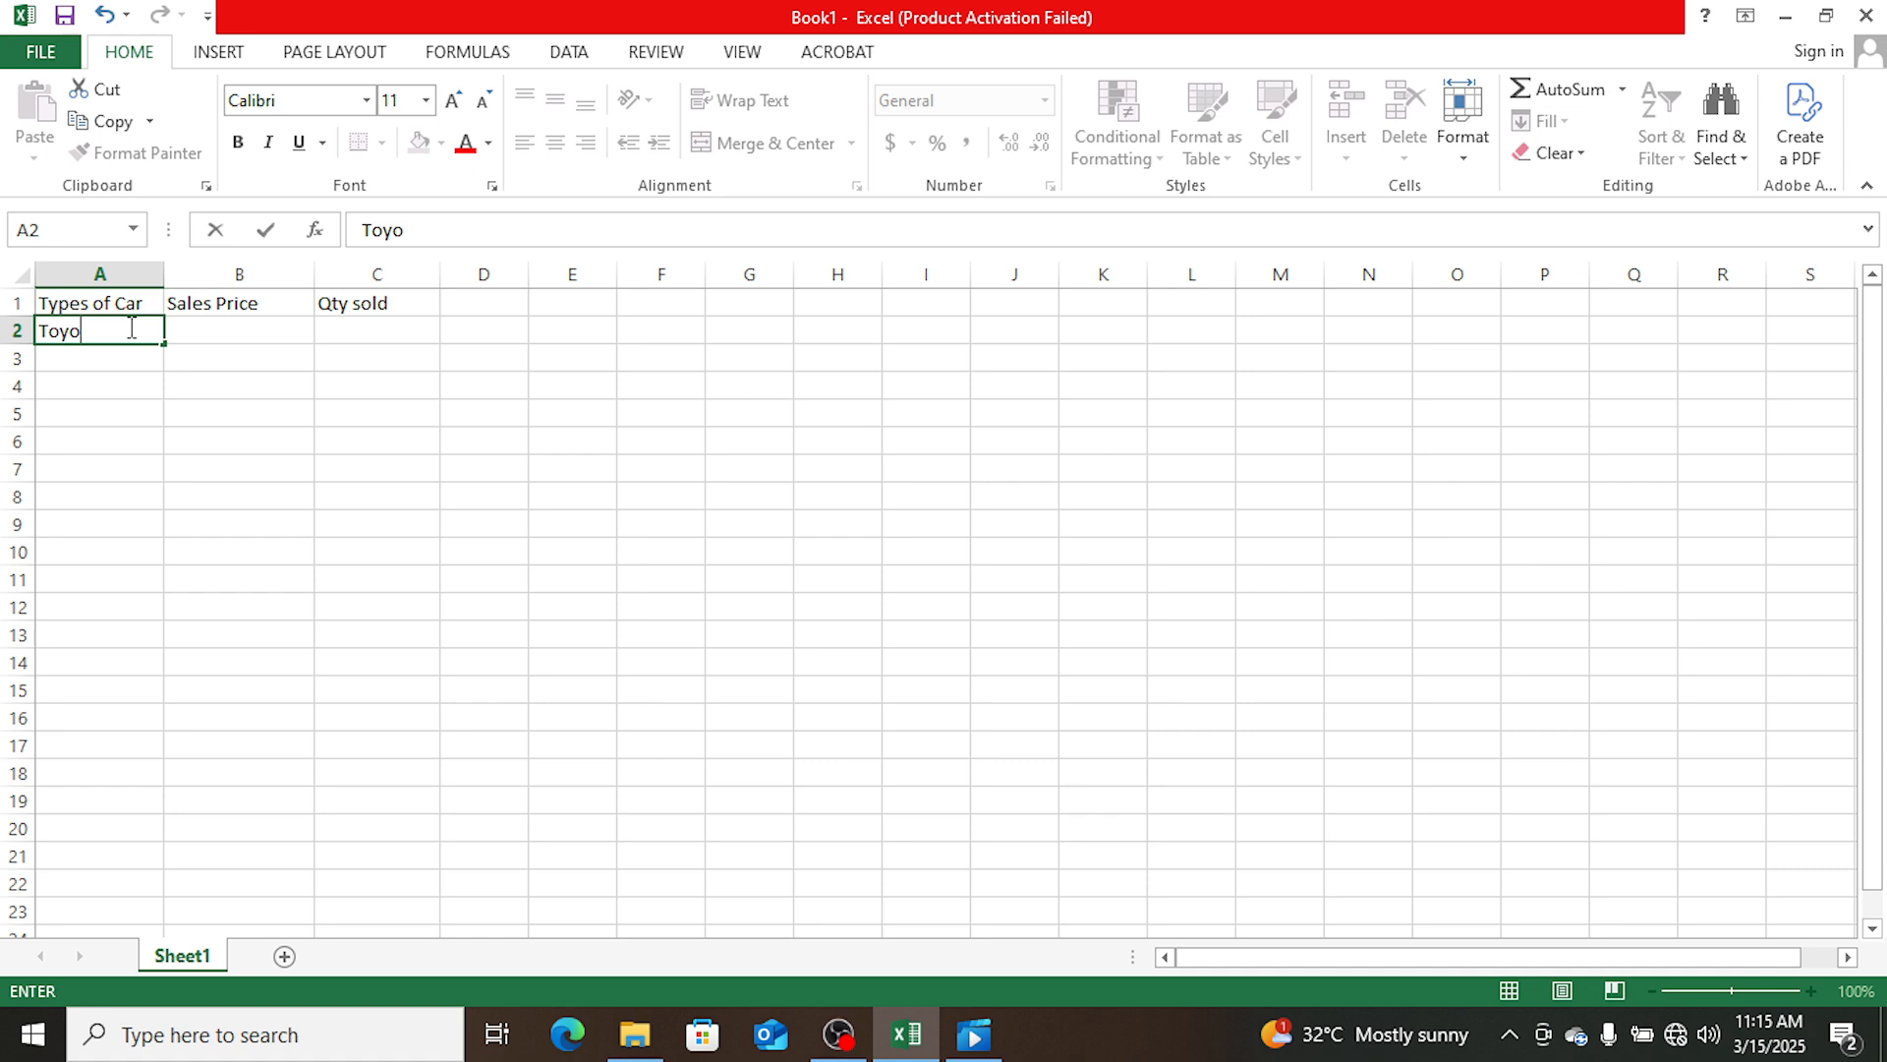
text(ta)
key(Return)
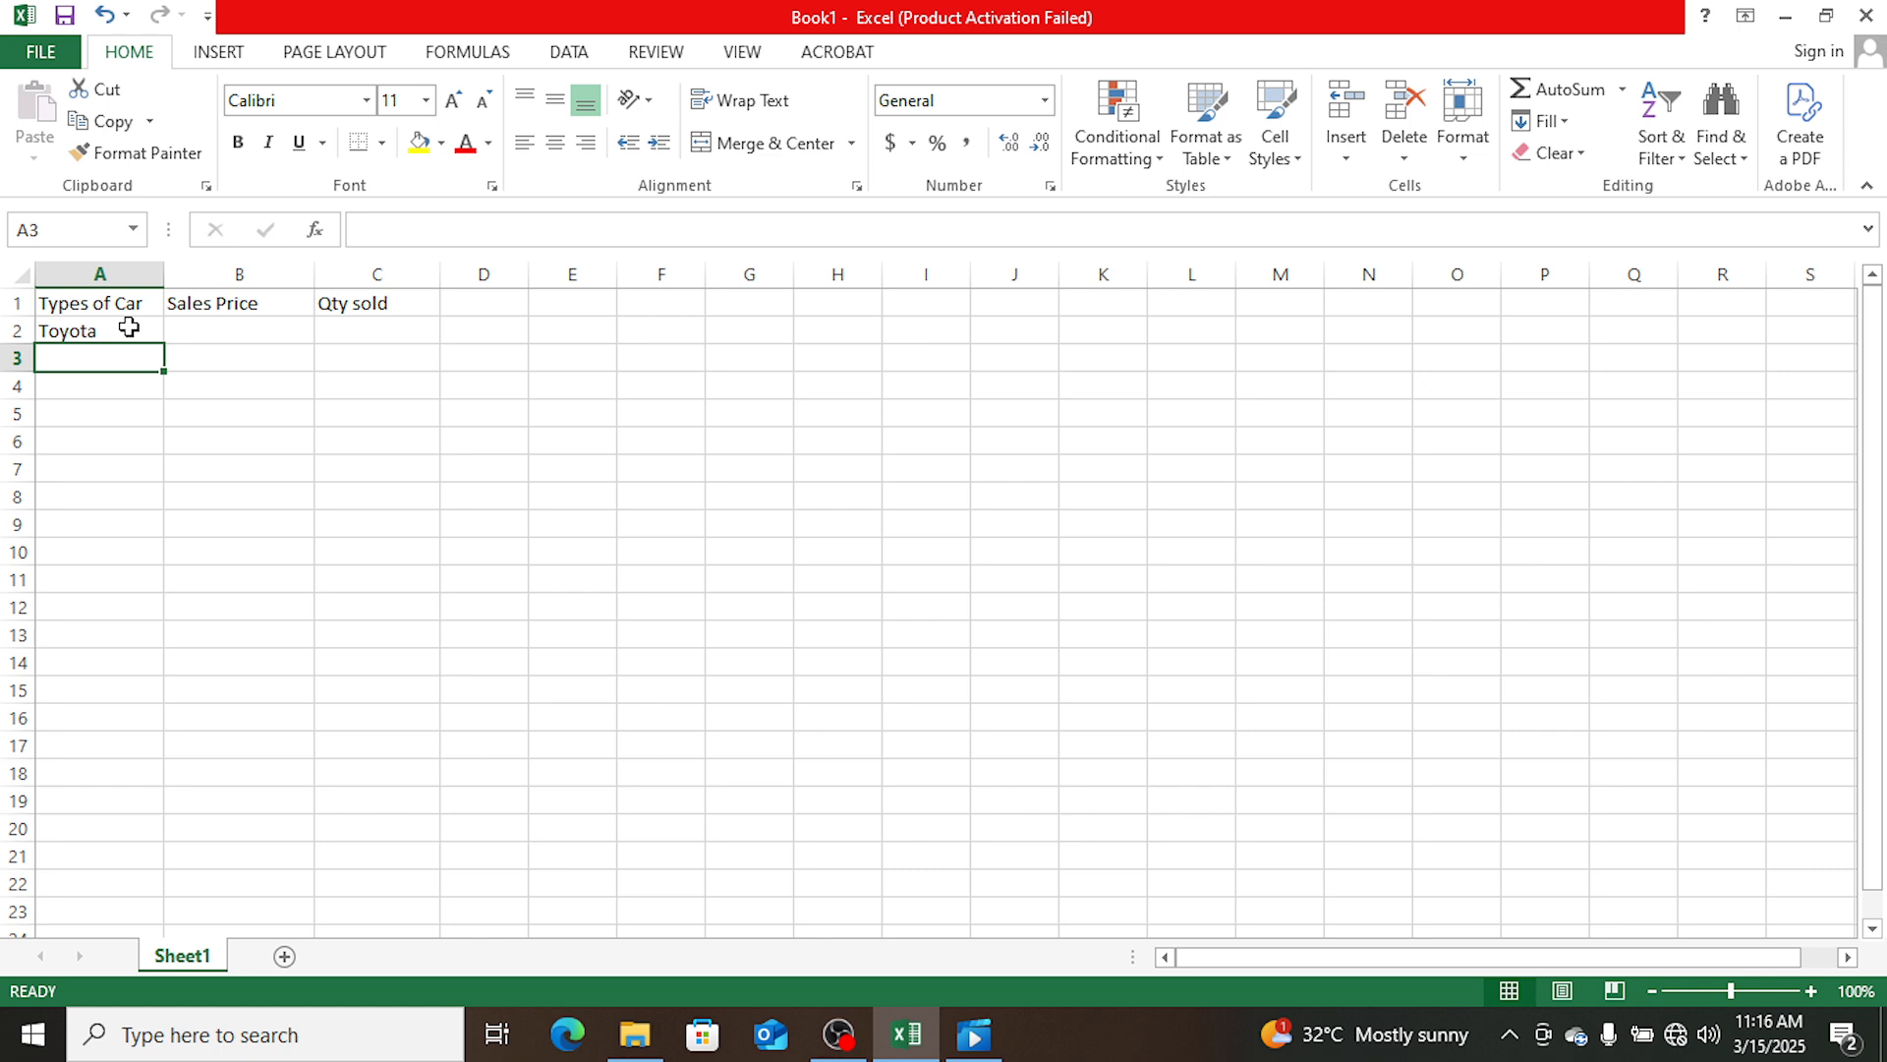
text(H)
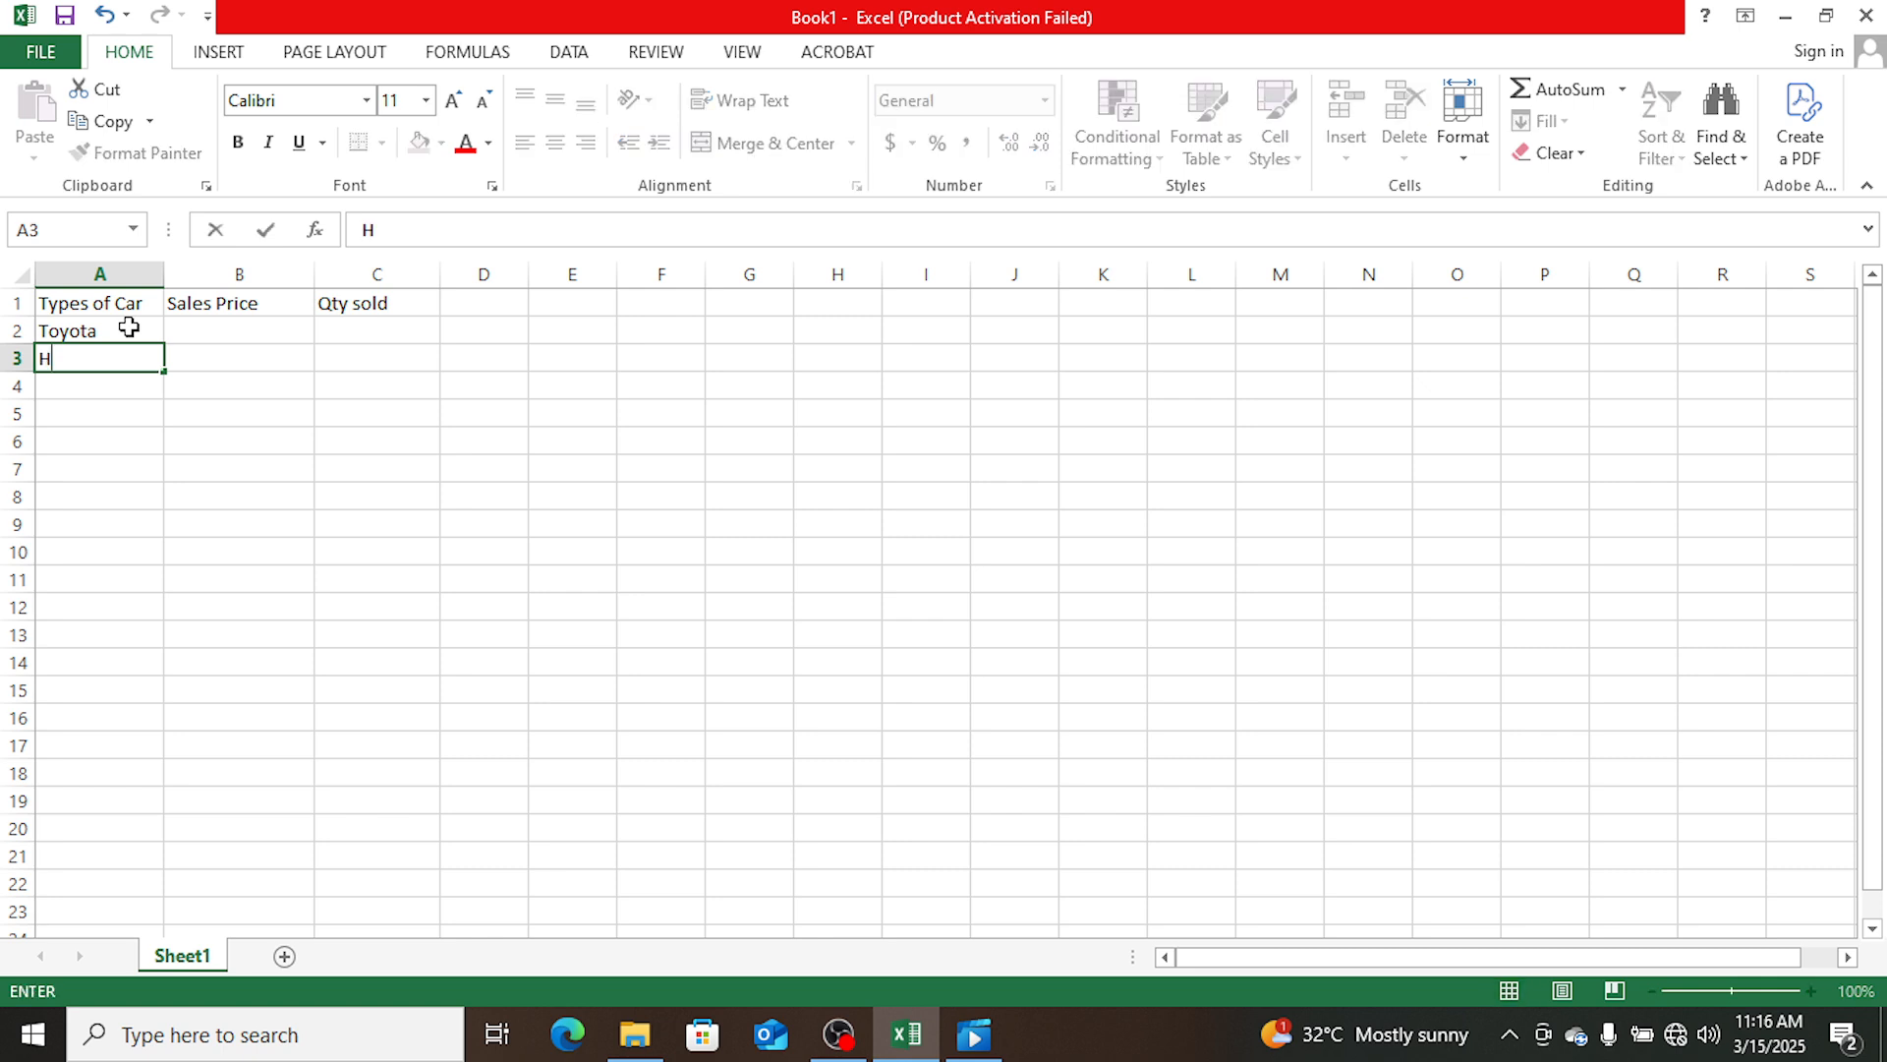
text(onda)
key(Return)
text(Hy)
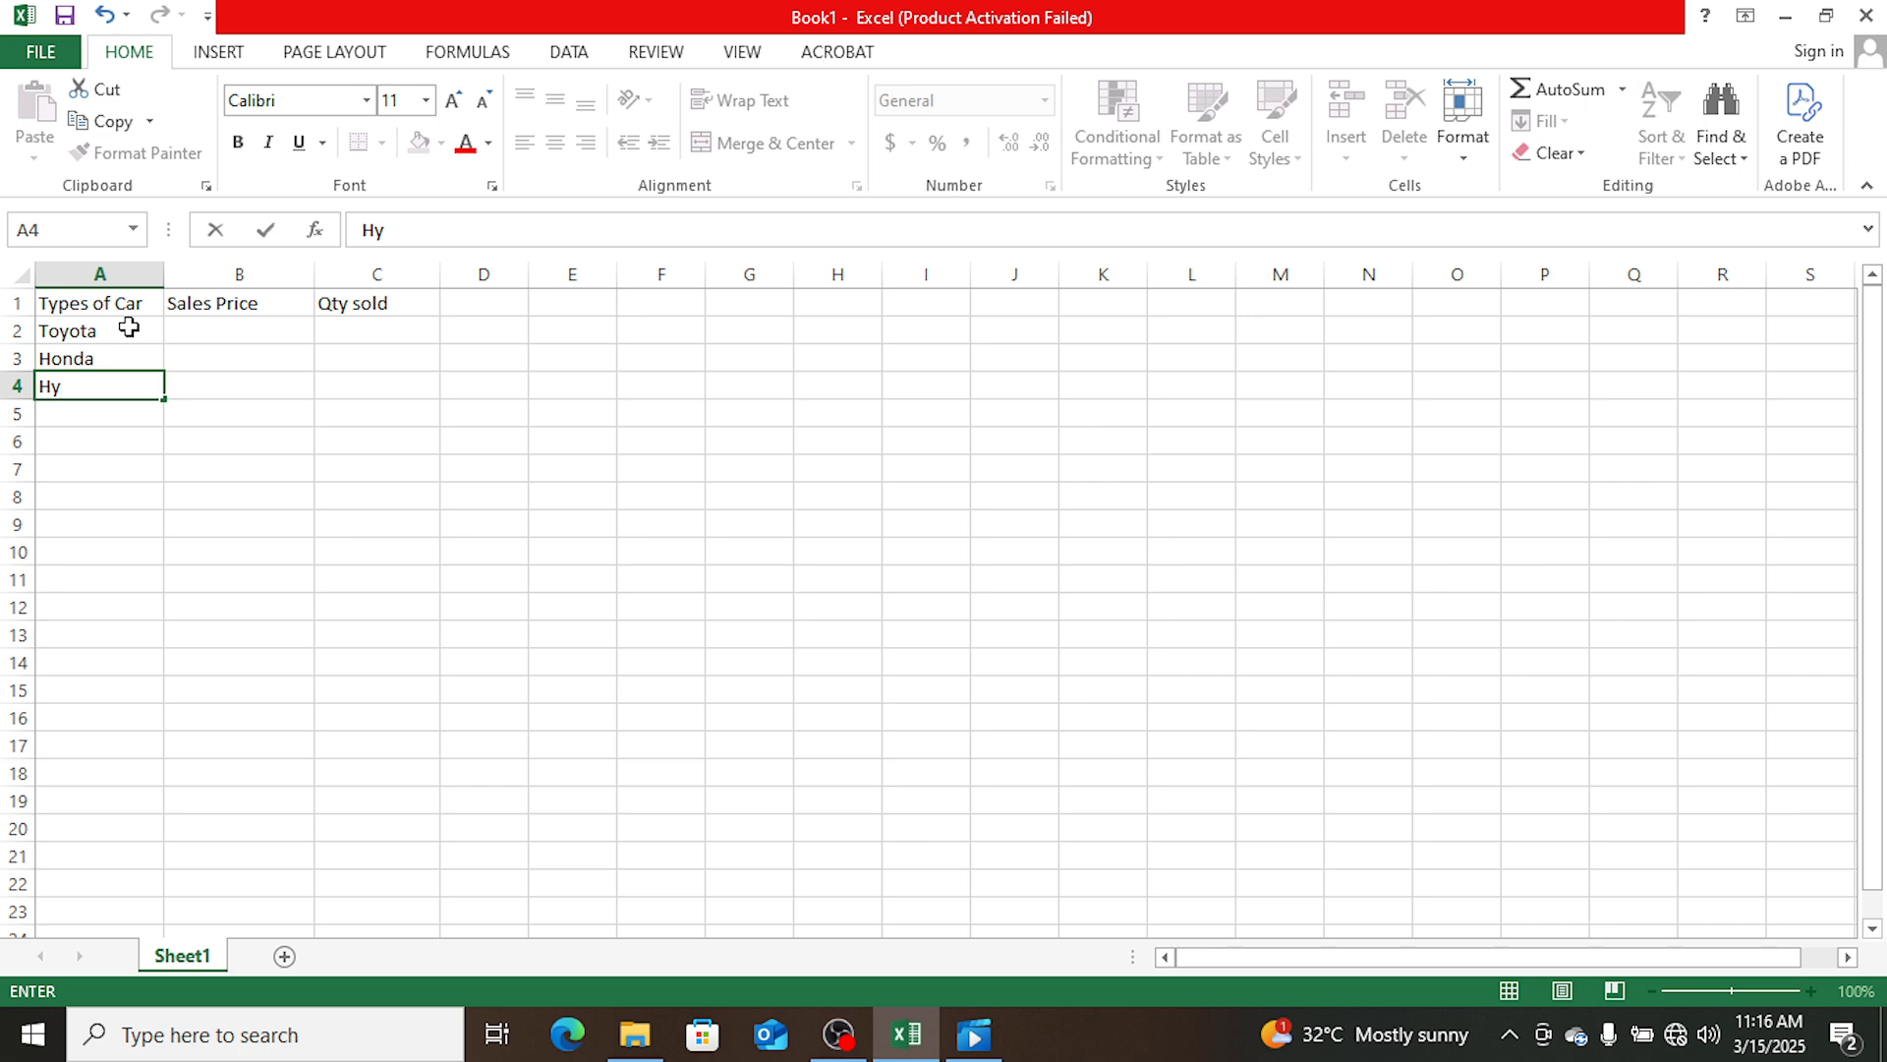
text(undai)
key(Return)
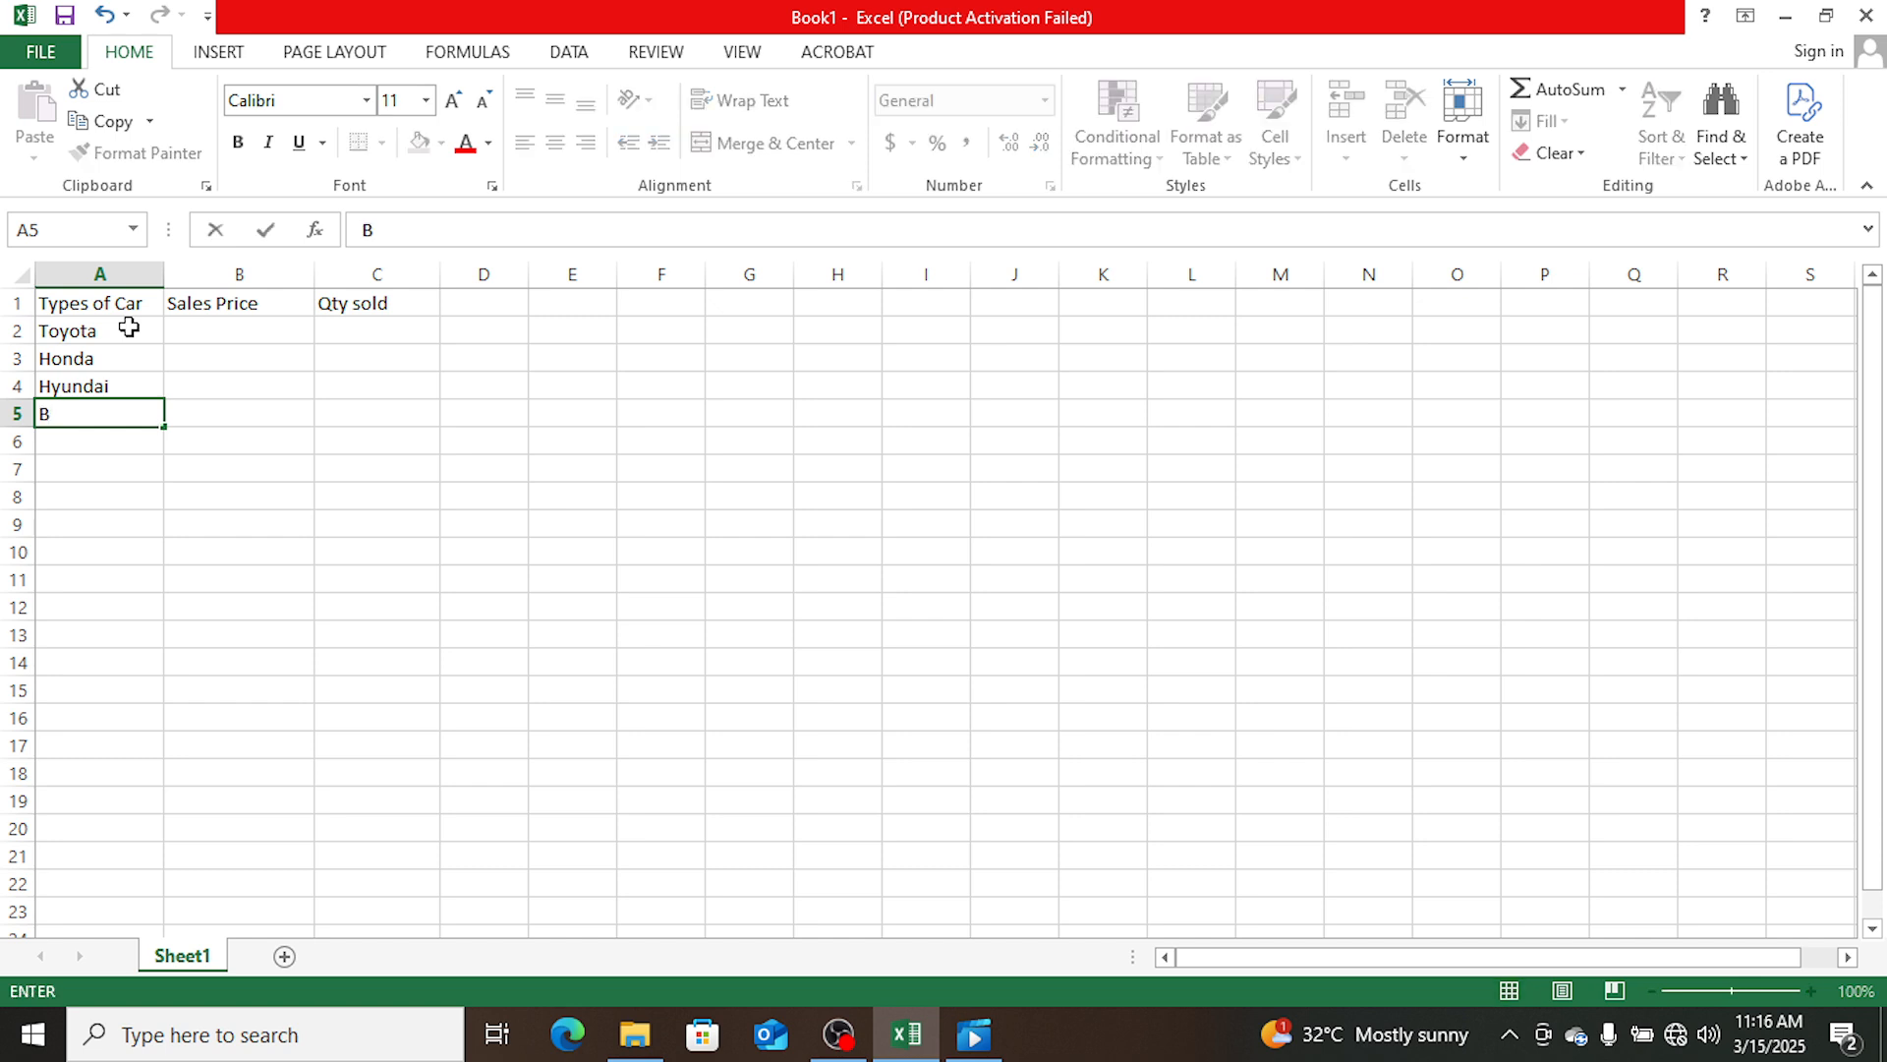
- Enter BMW as the next car type in cell A5
text(W)
key(BackSpace)
text(MW)
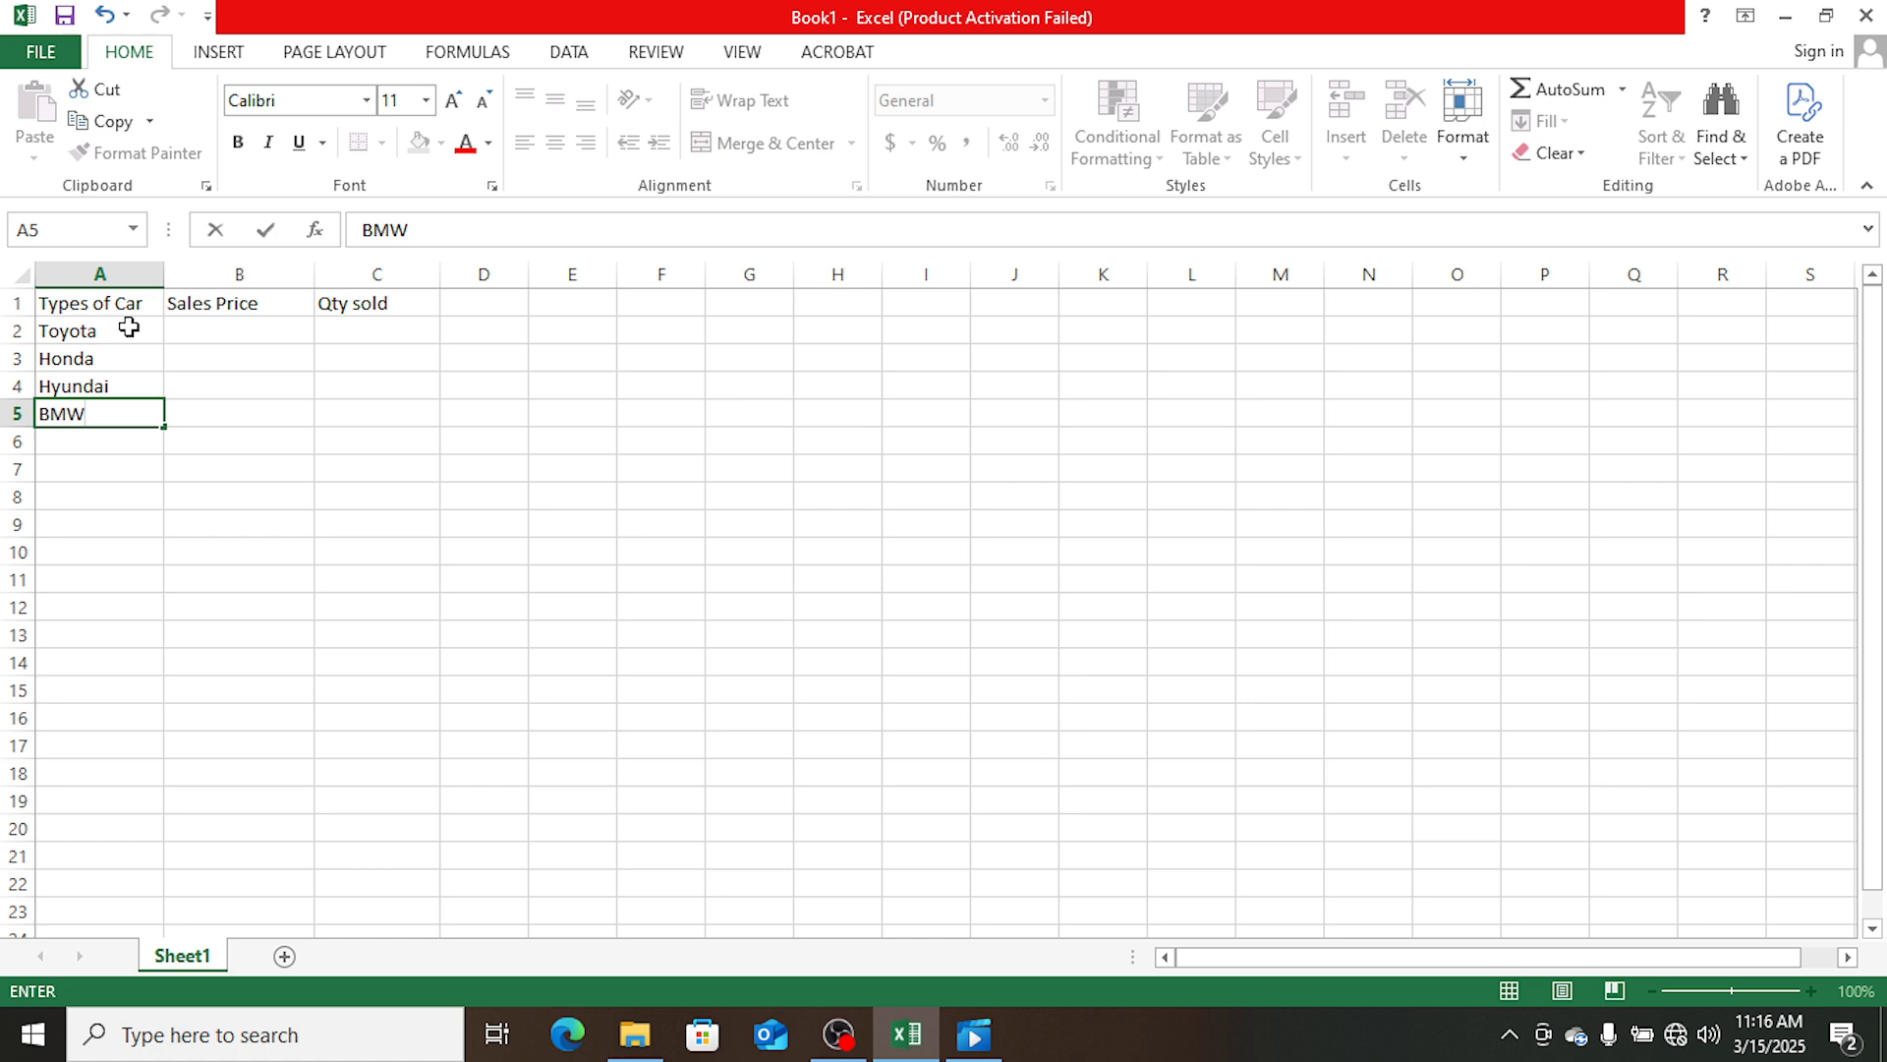
key(Return)
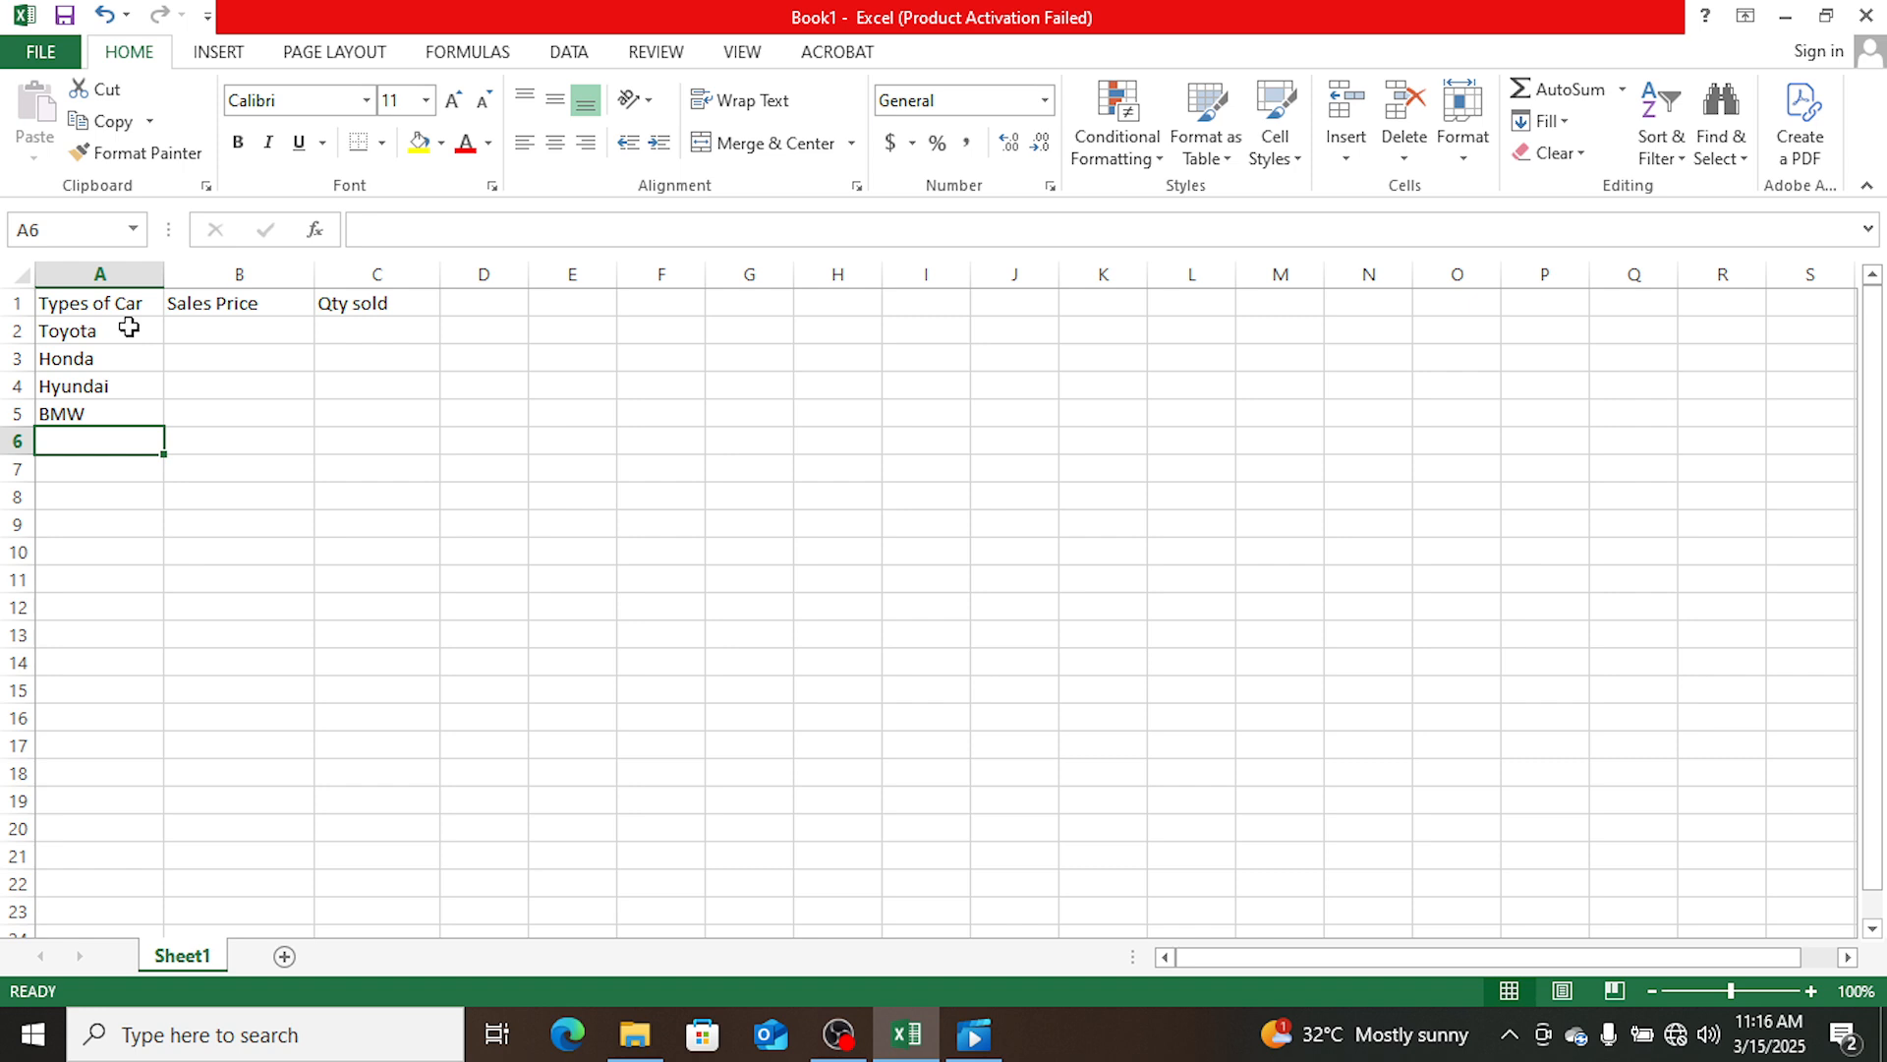
- Enter Mercedes-Benz in cell A6 and widen column A to fit the name
text(Merc)
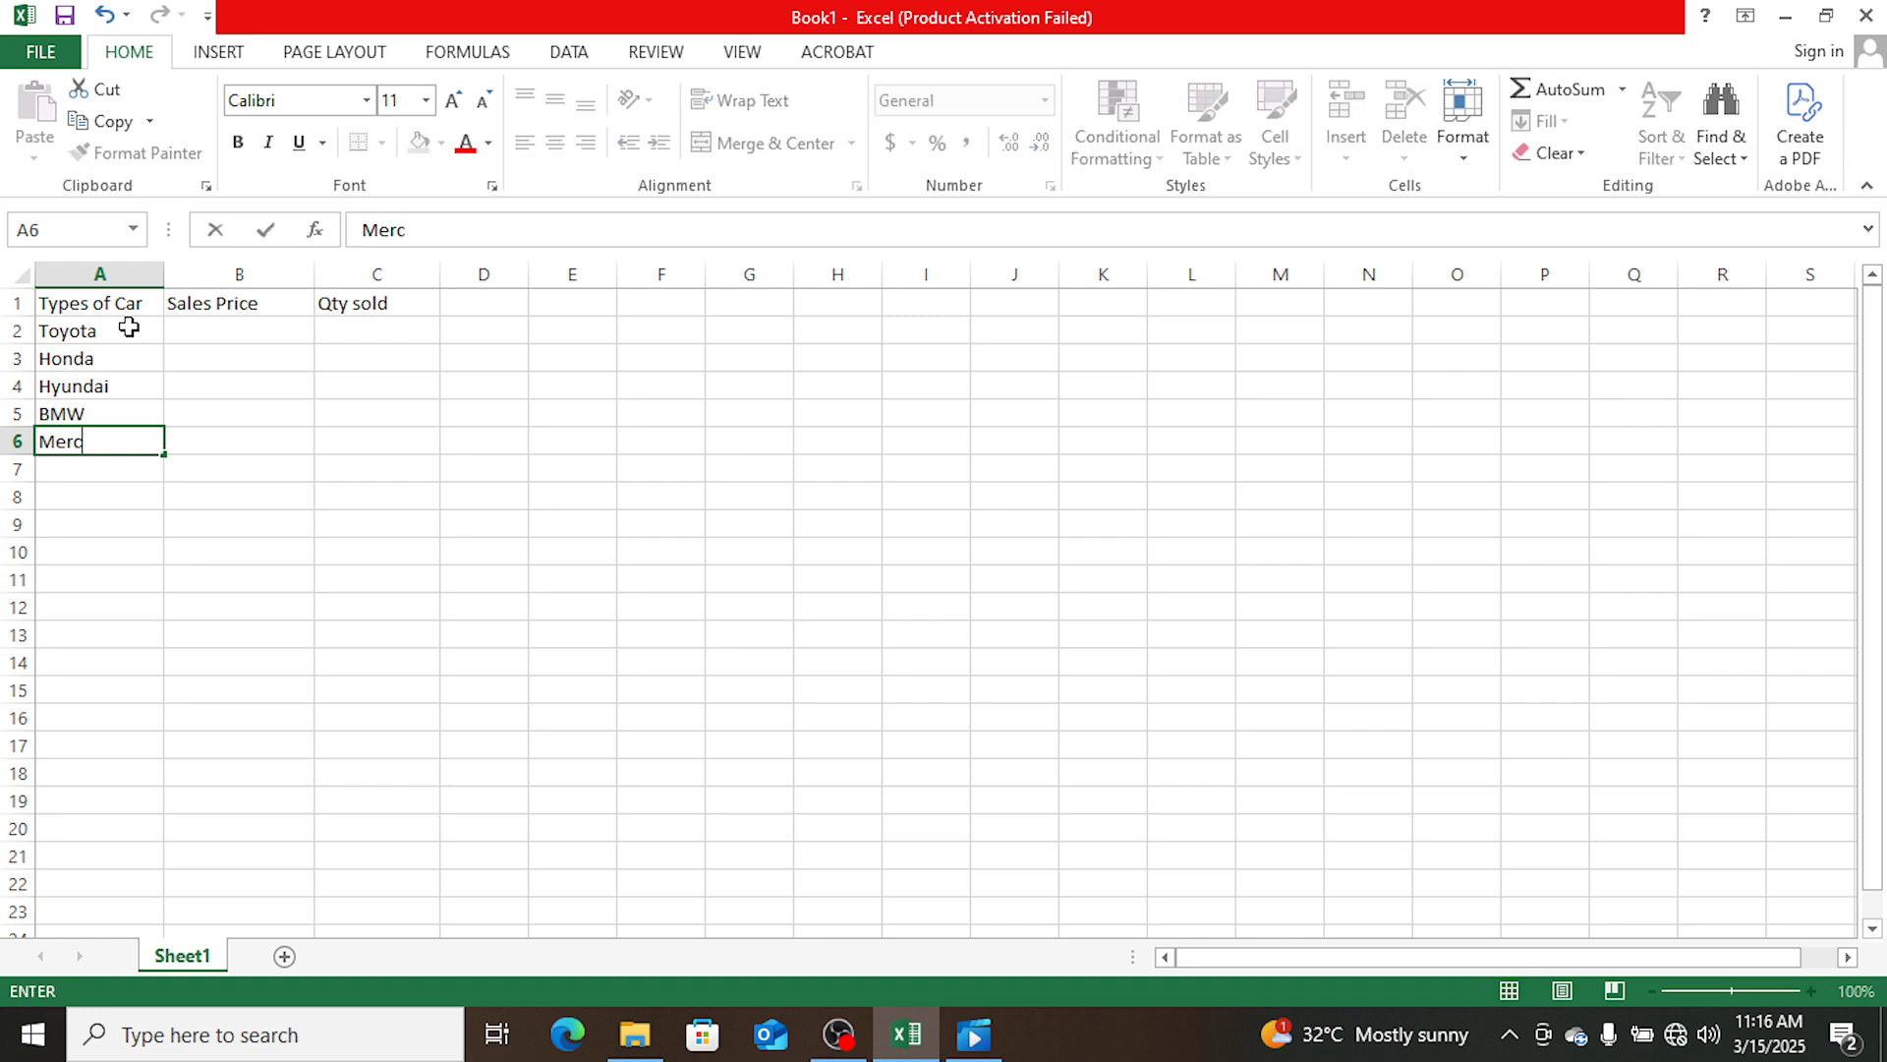
text(edes-Ben)
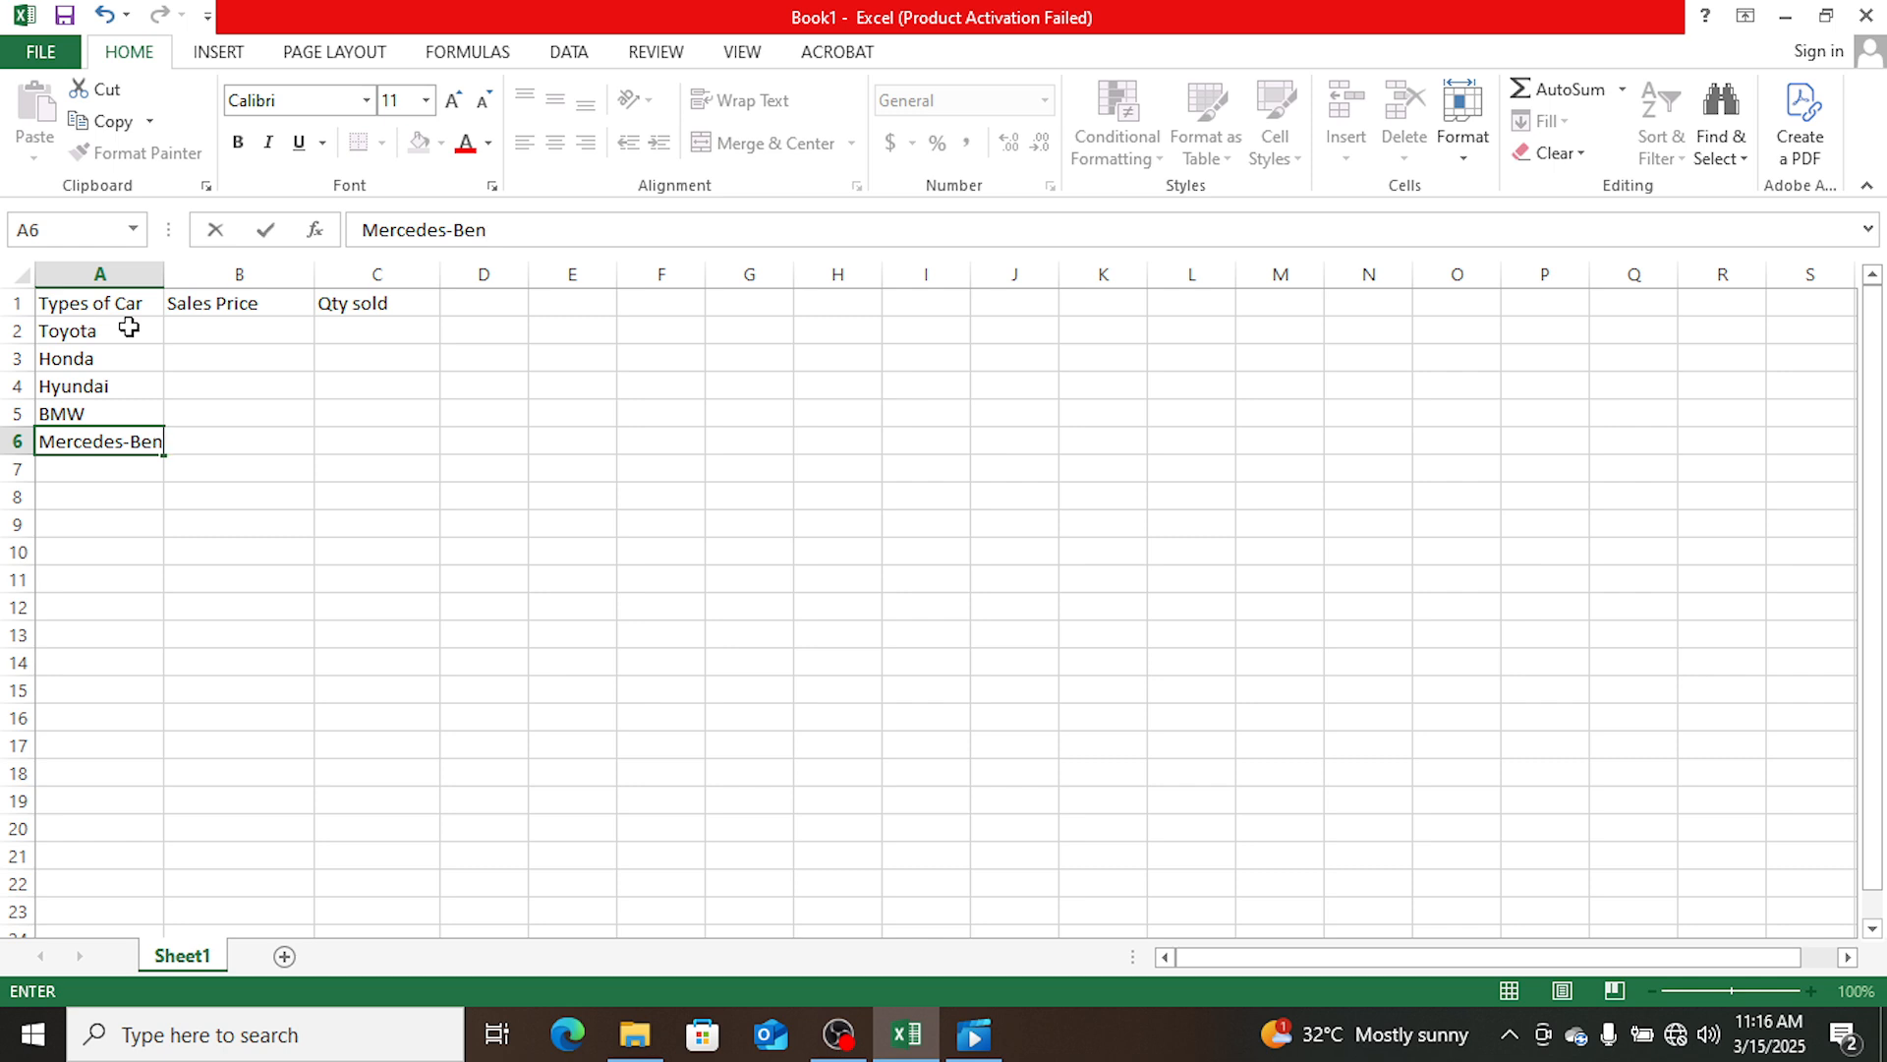
text(z)
key(Tab)
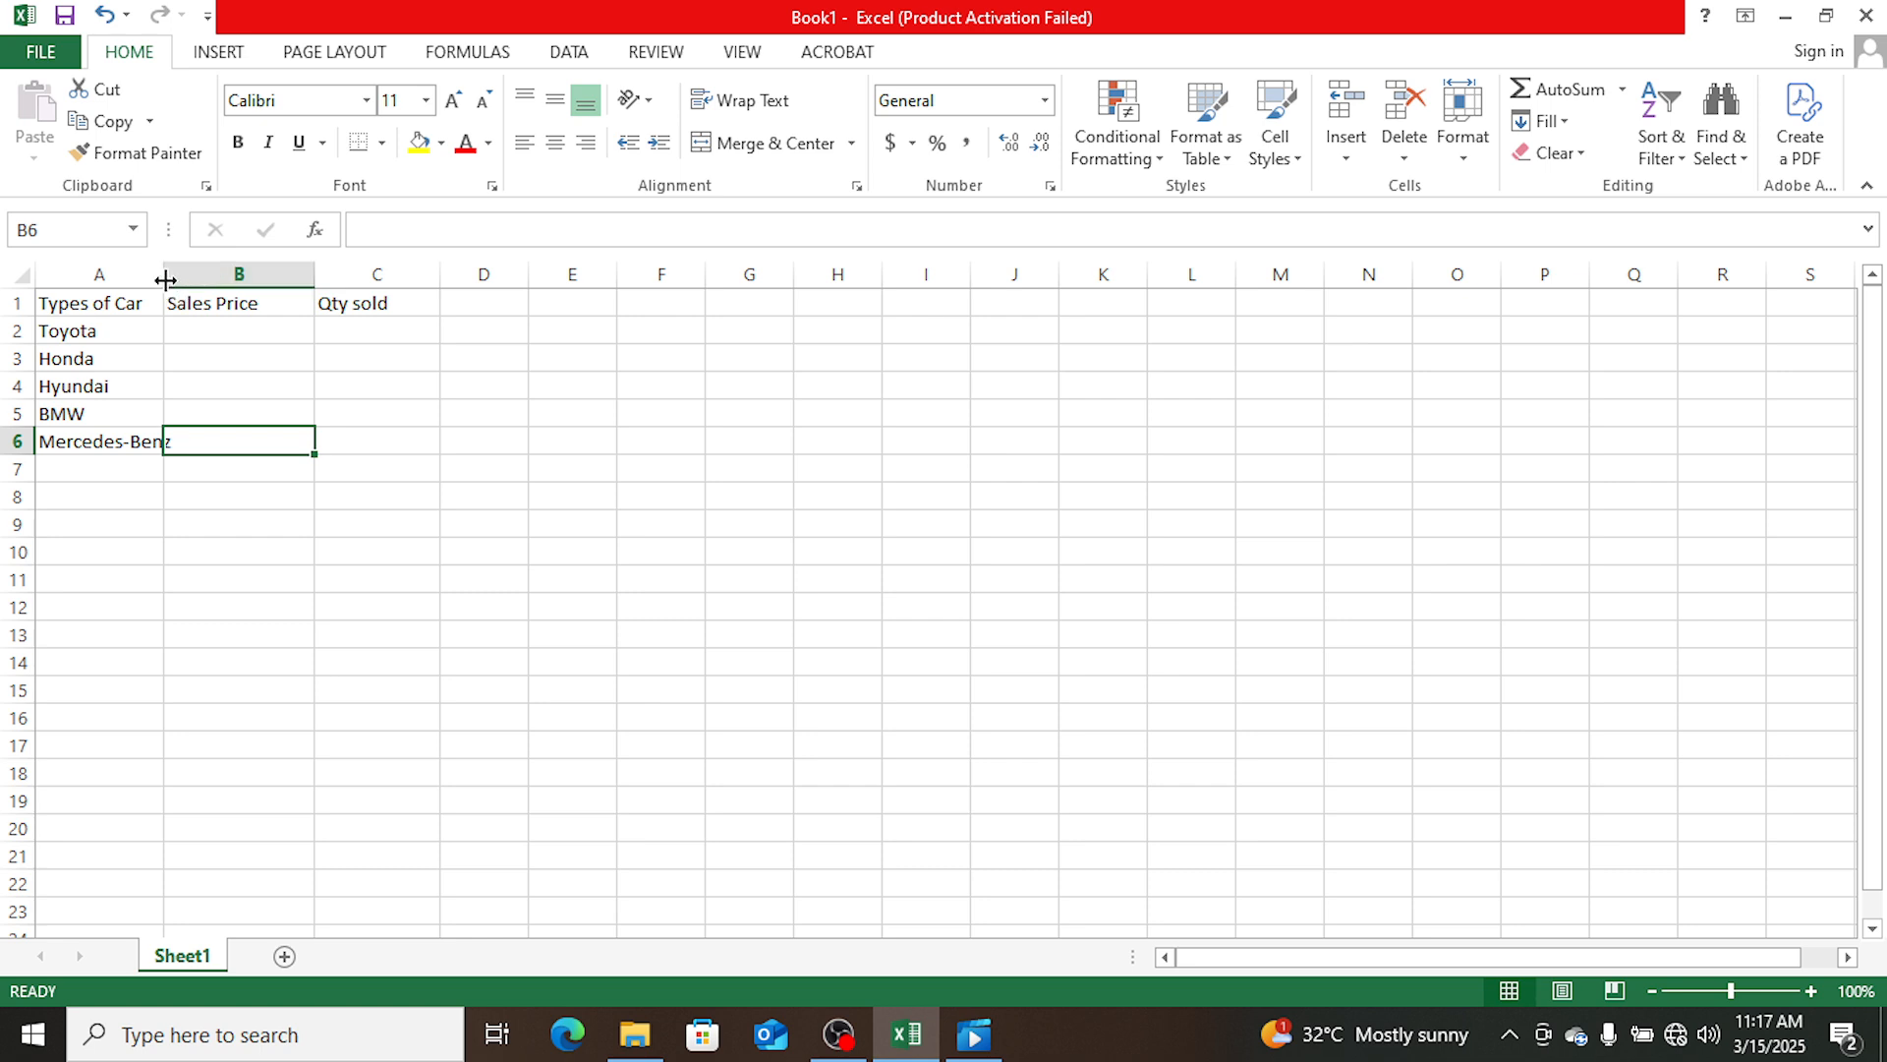
drag(165, 280, 181, 280)
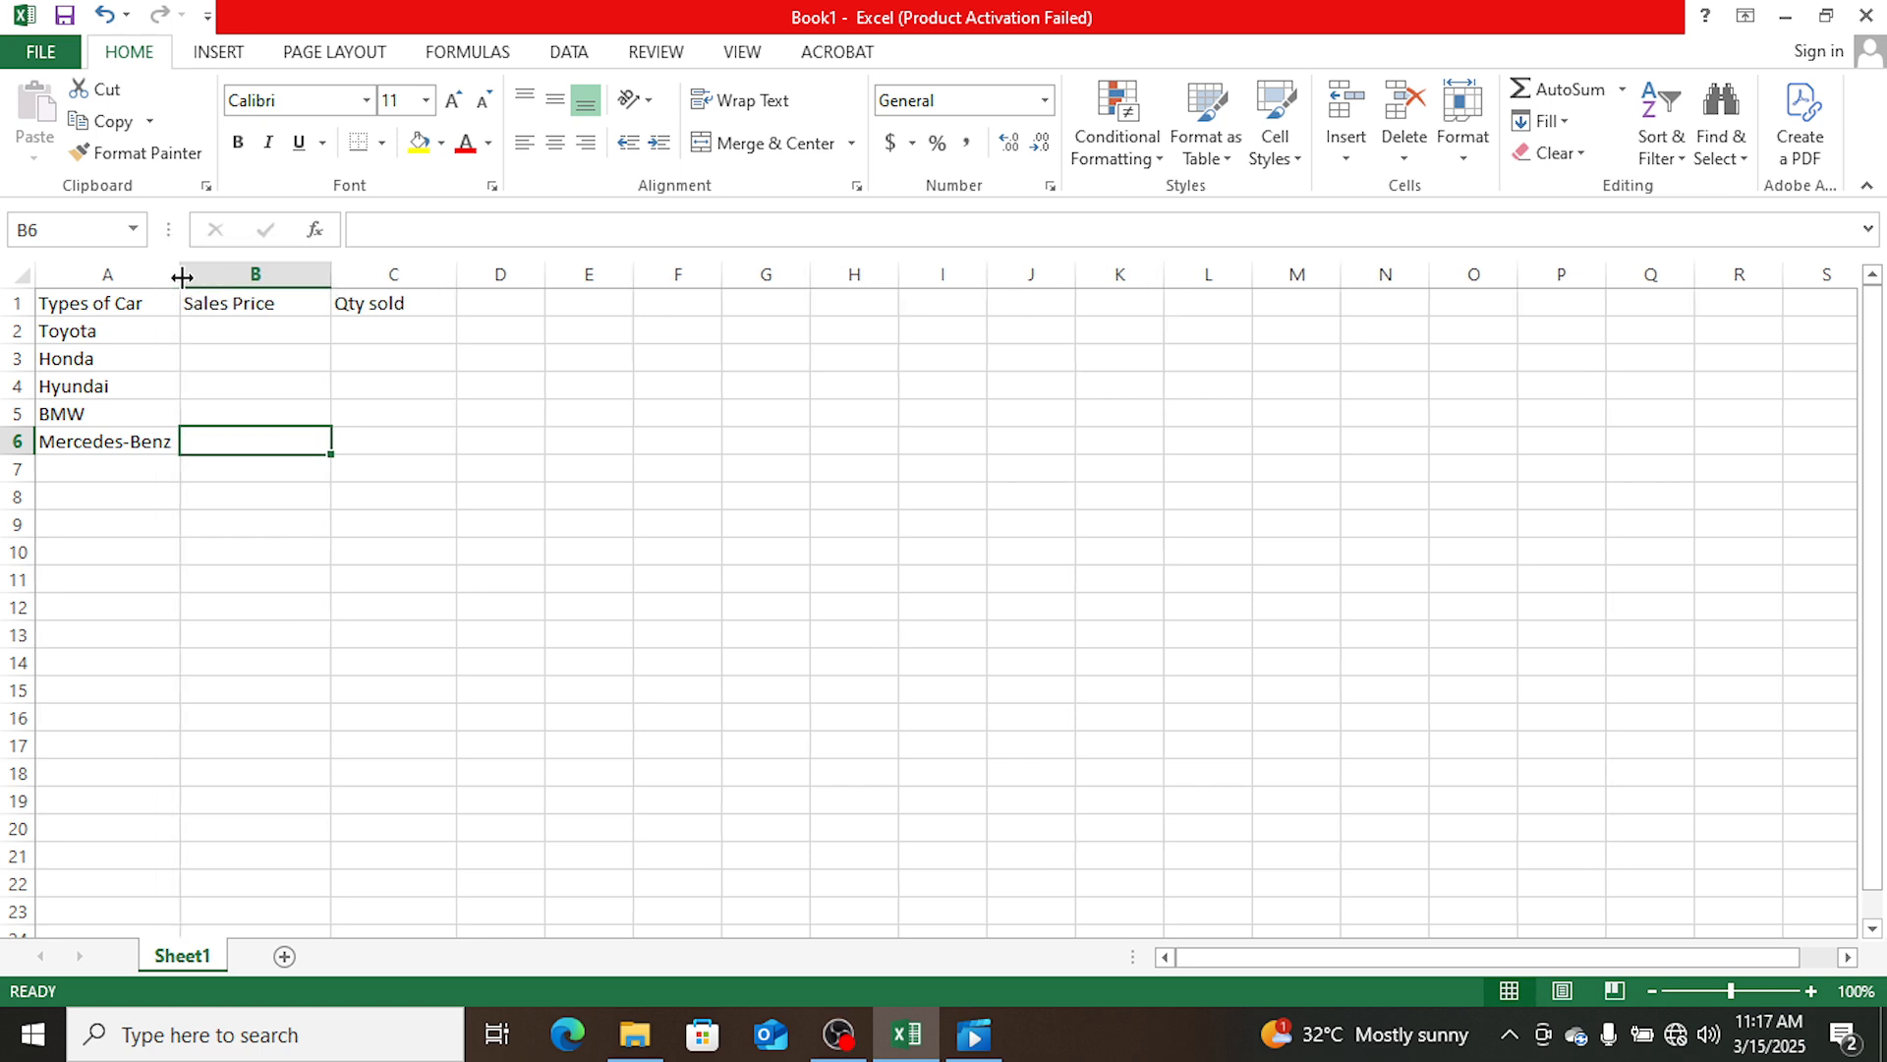
- Enter the sales prices 1500000 for Toyota in B2 and 1200000 for Honda in B3
click(224, 331)
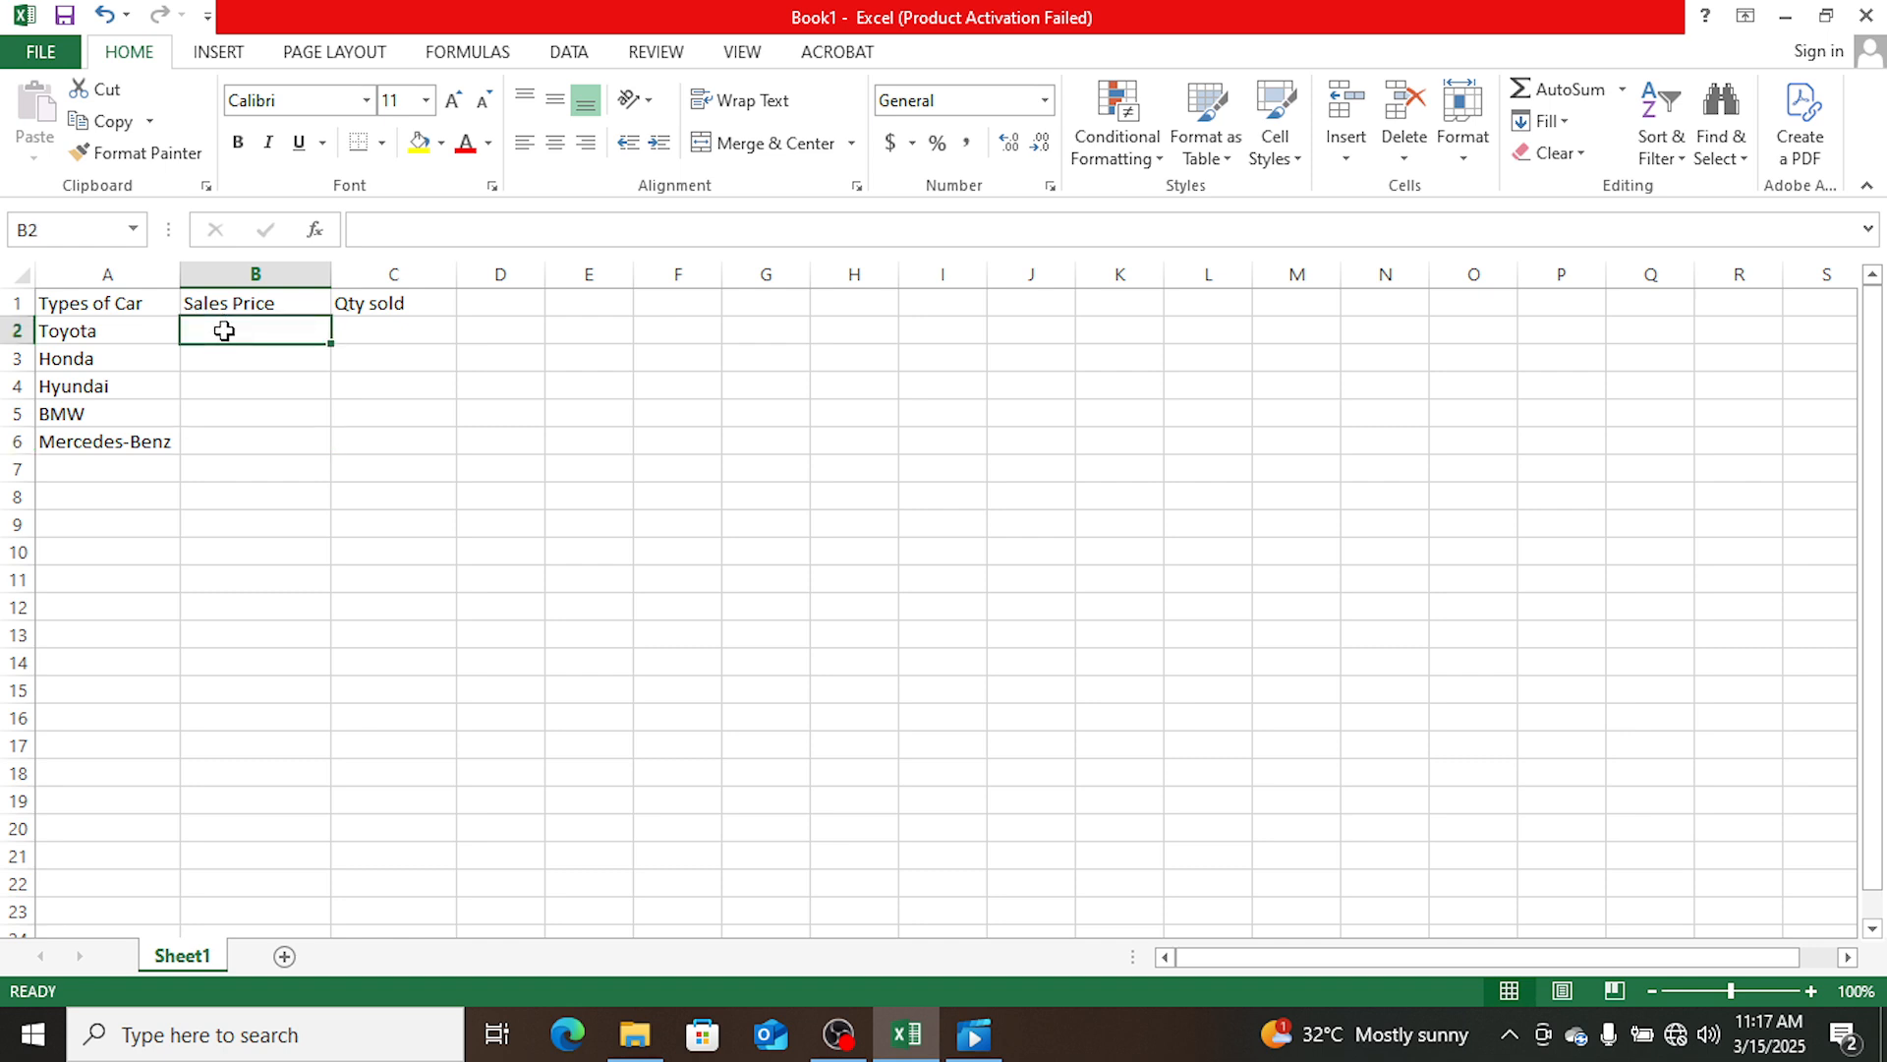
text(1)
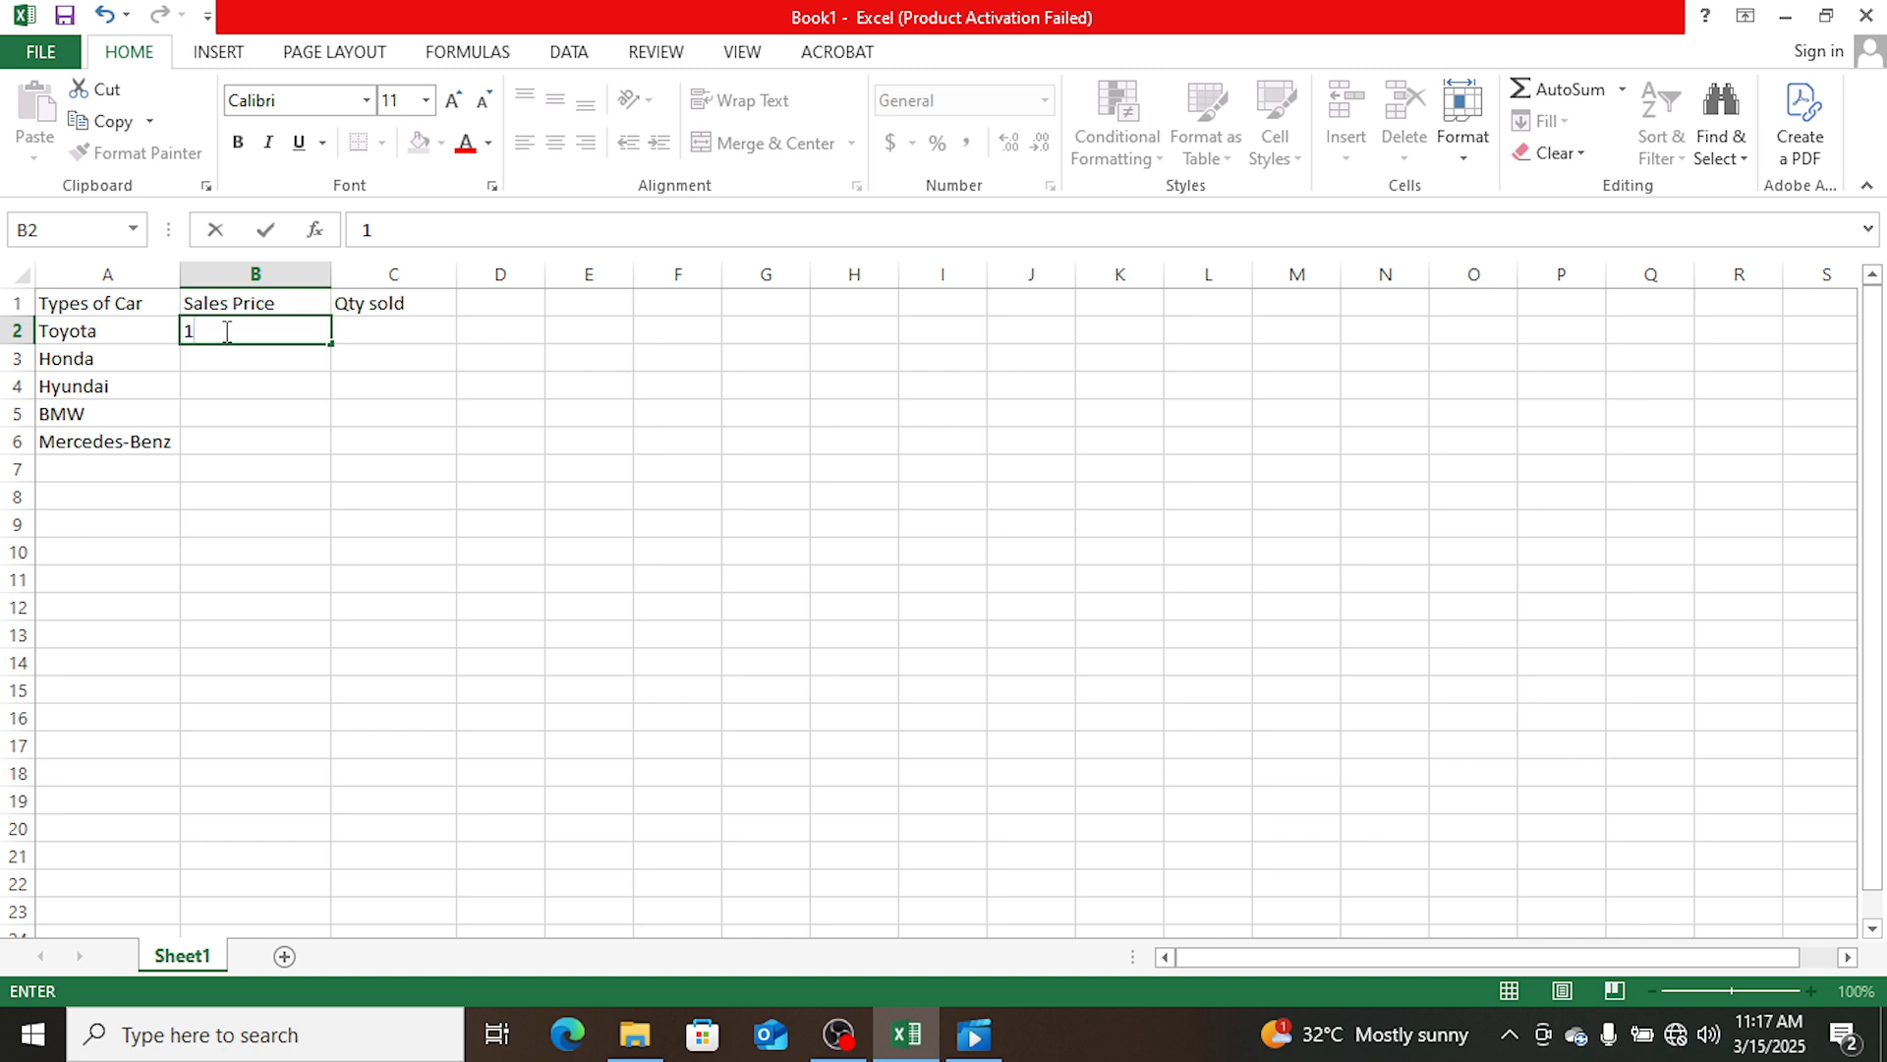
text(500000)
key(Return)
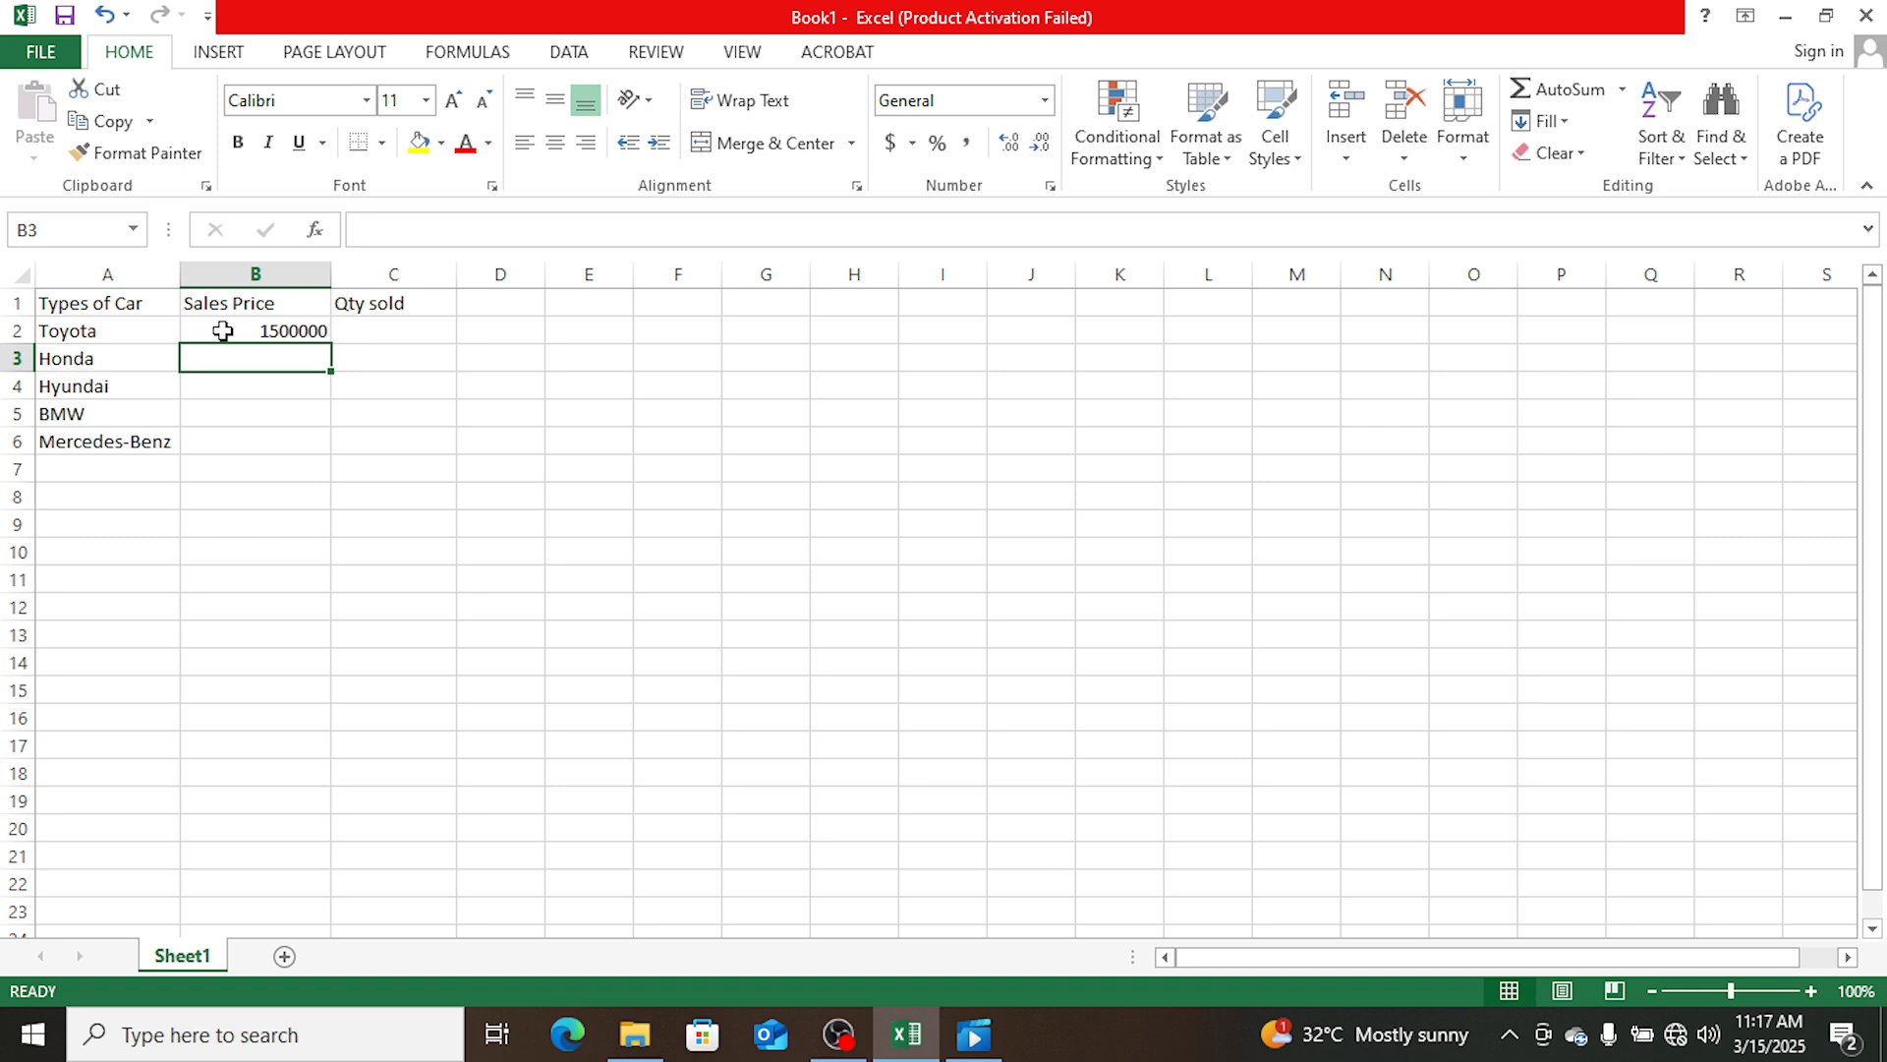
text(1200)
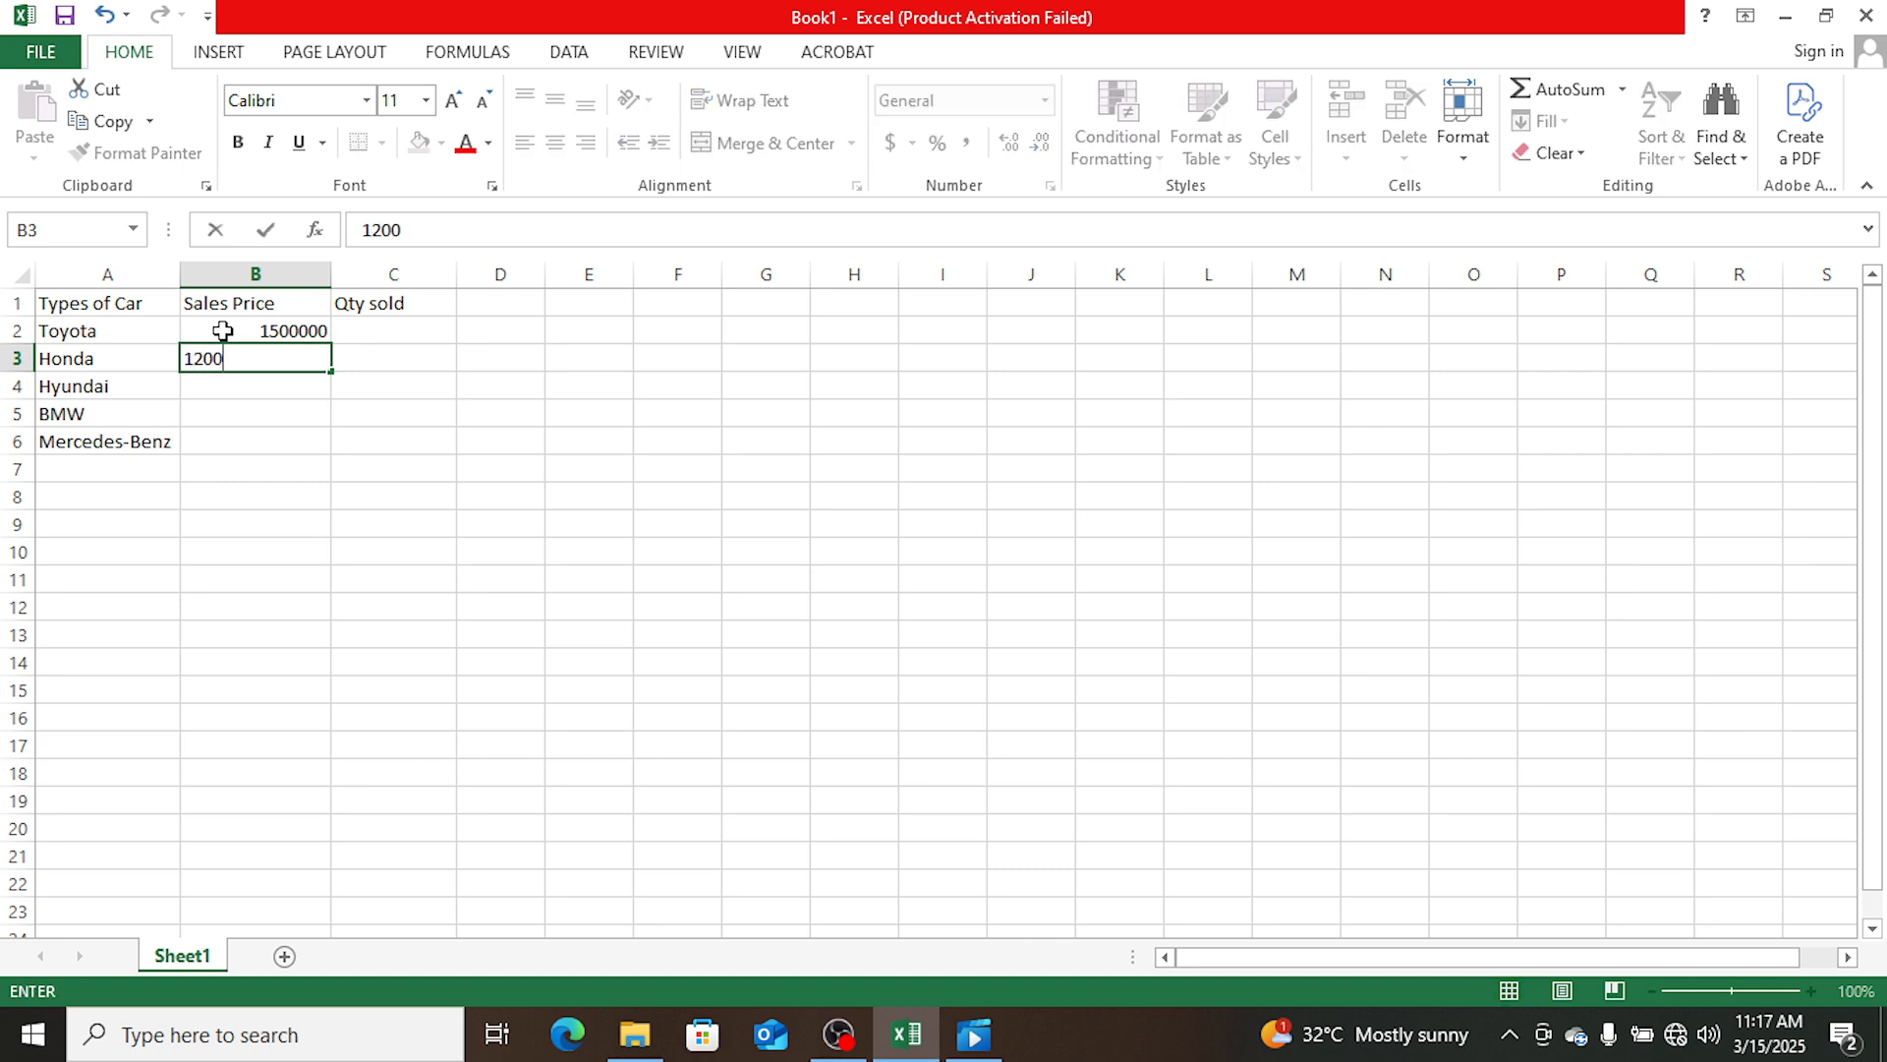
text(000)
key(Return)
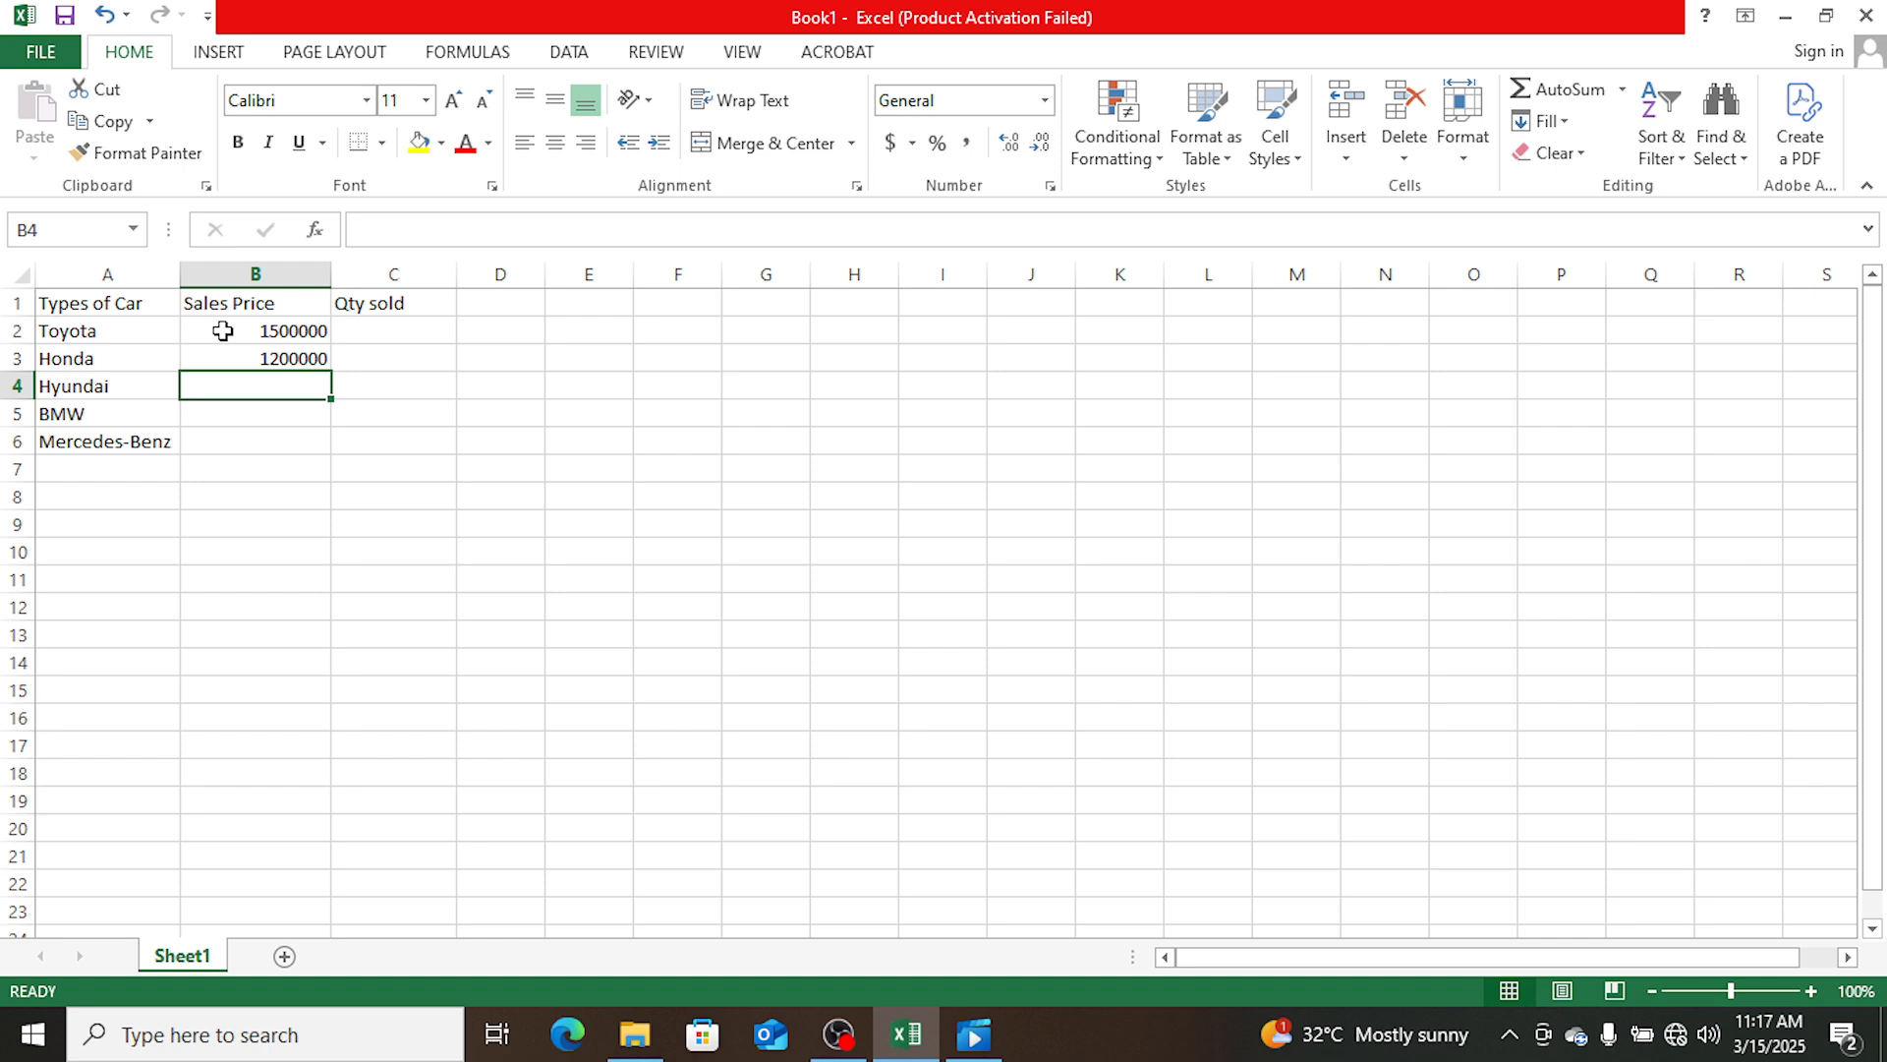
- Enter the sales prices 800000 for Hyundai in B4 and 2000000 for BMW in B5
text(8)
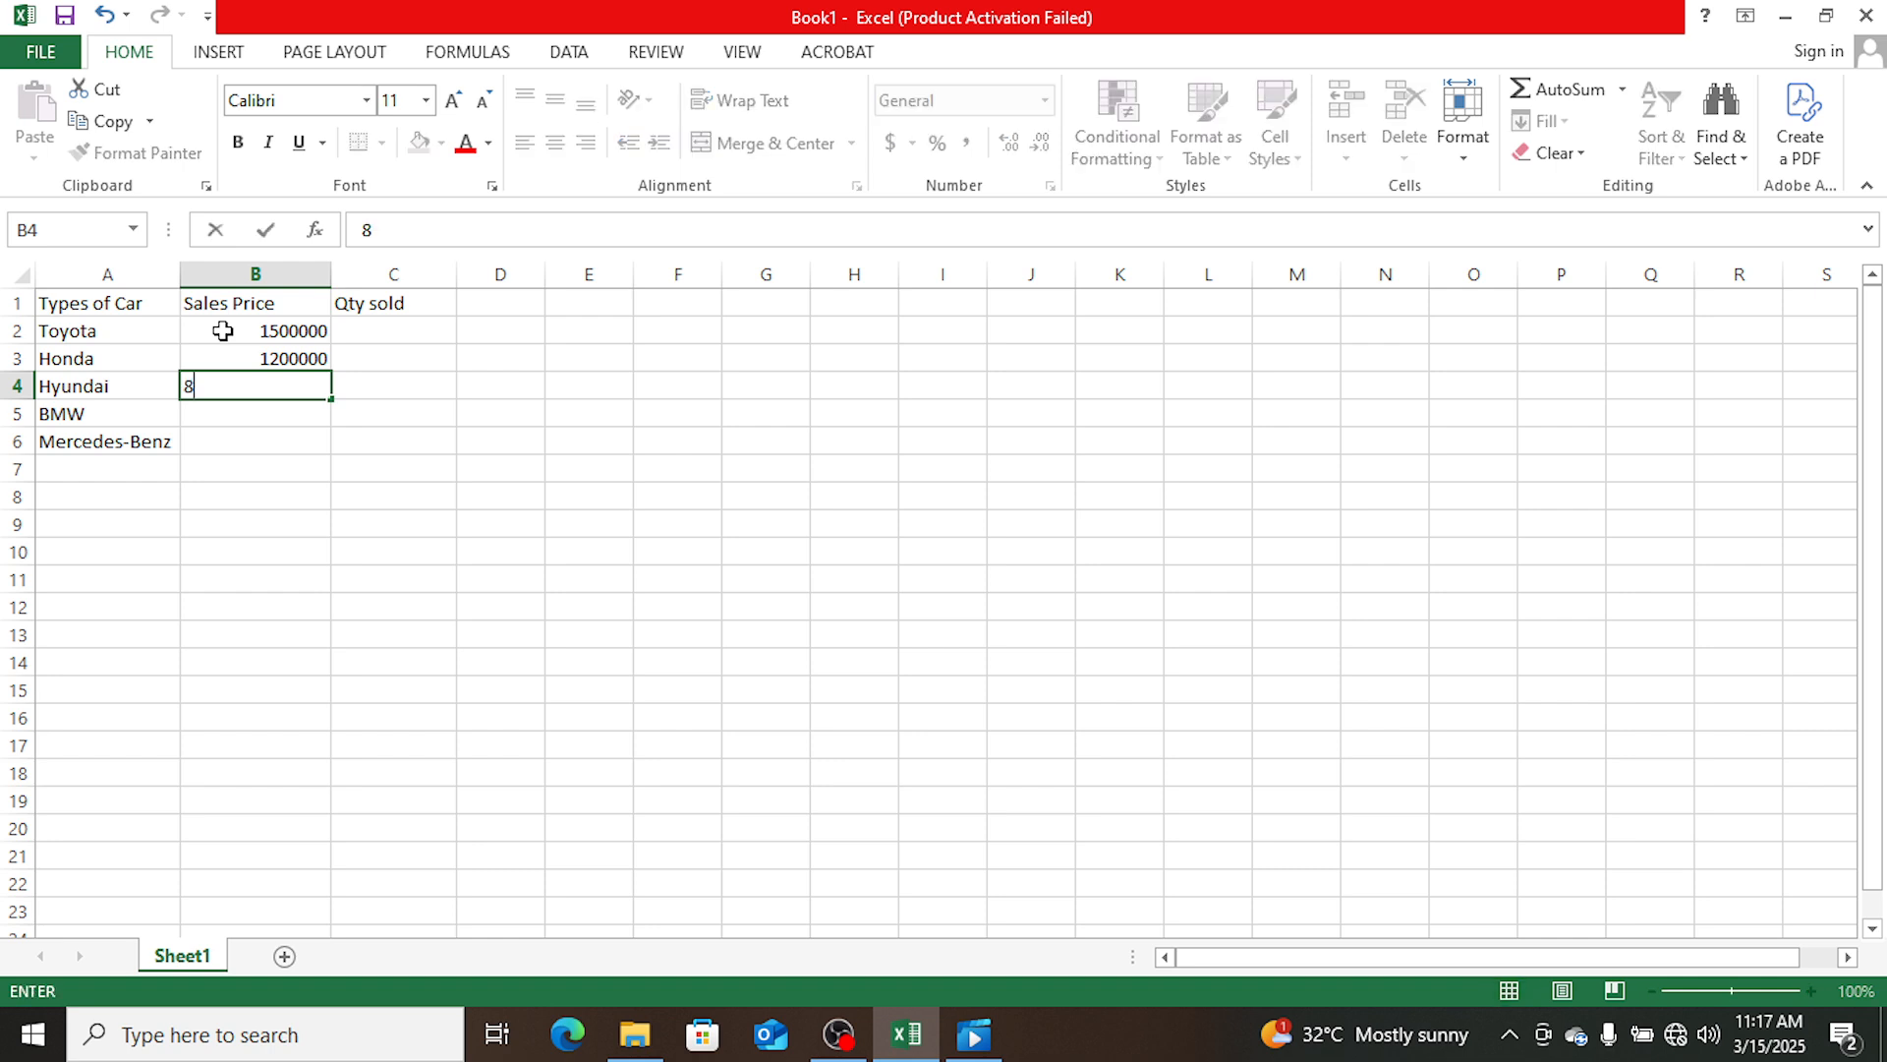
text(00000)
key(Return)
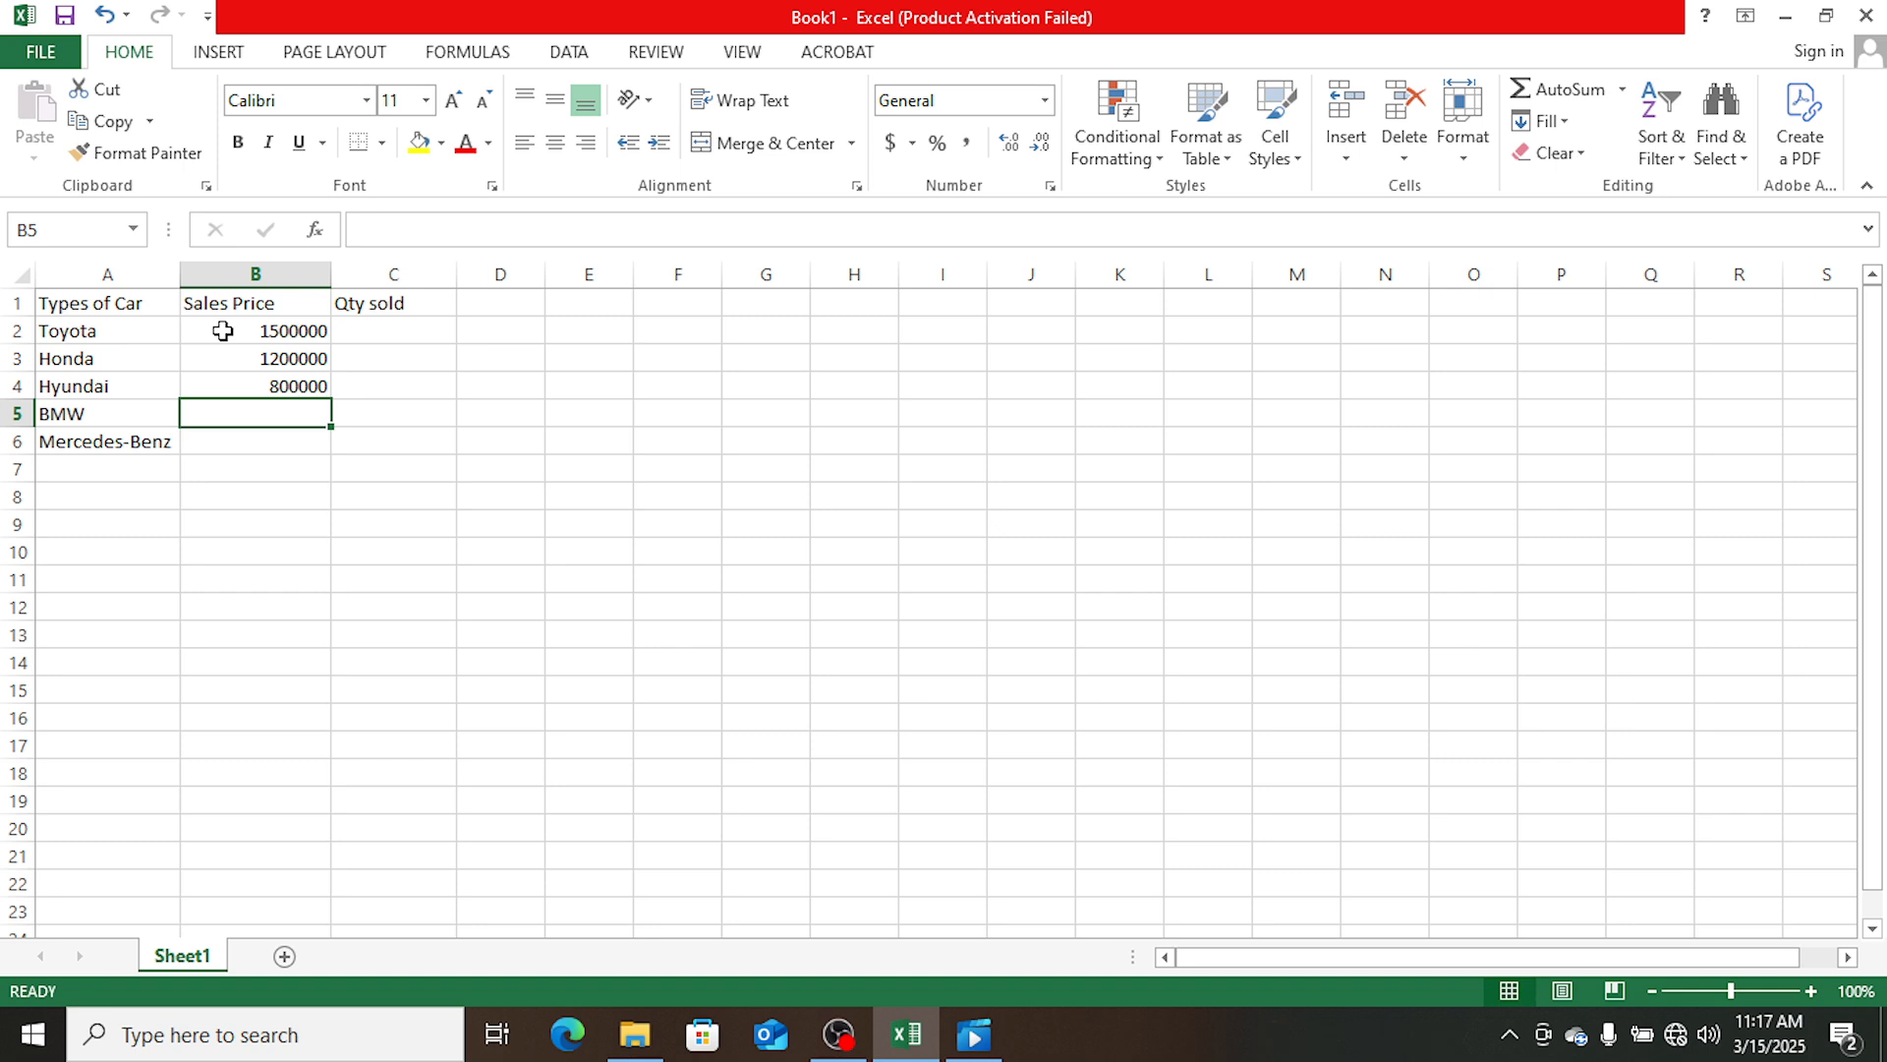
text(20000)
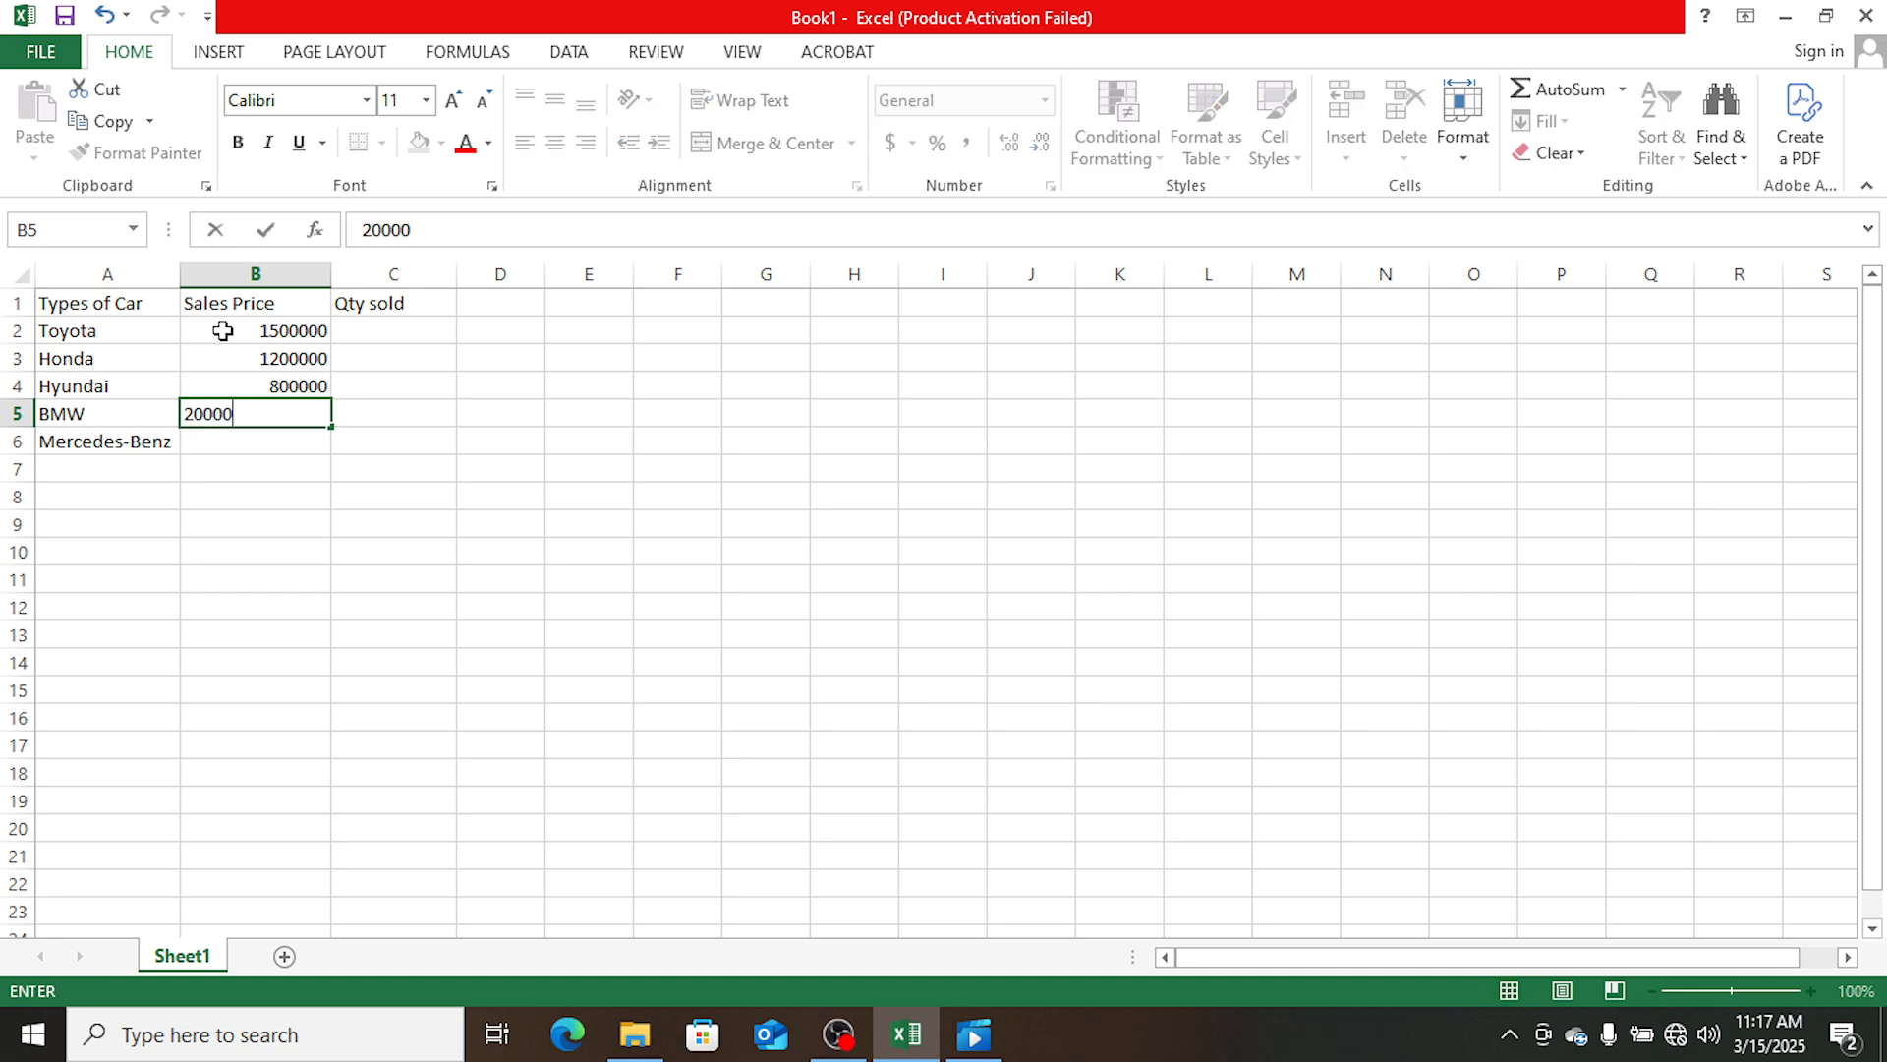
text(0)
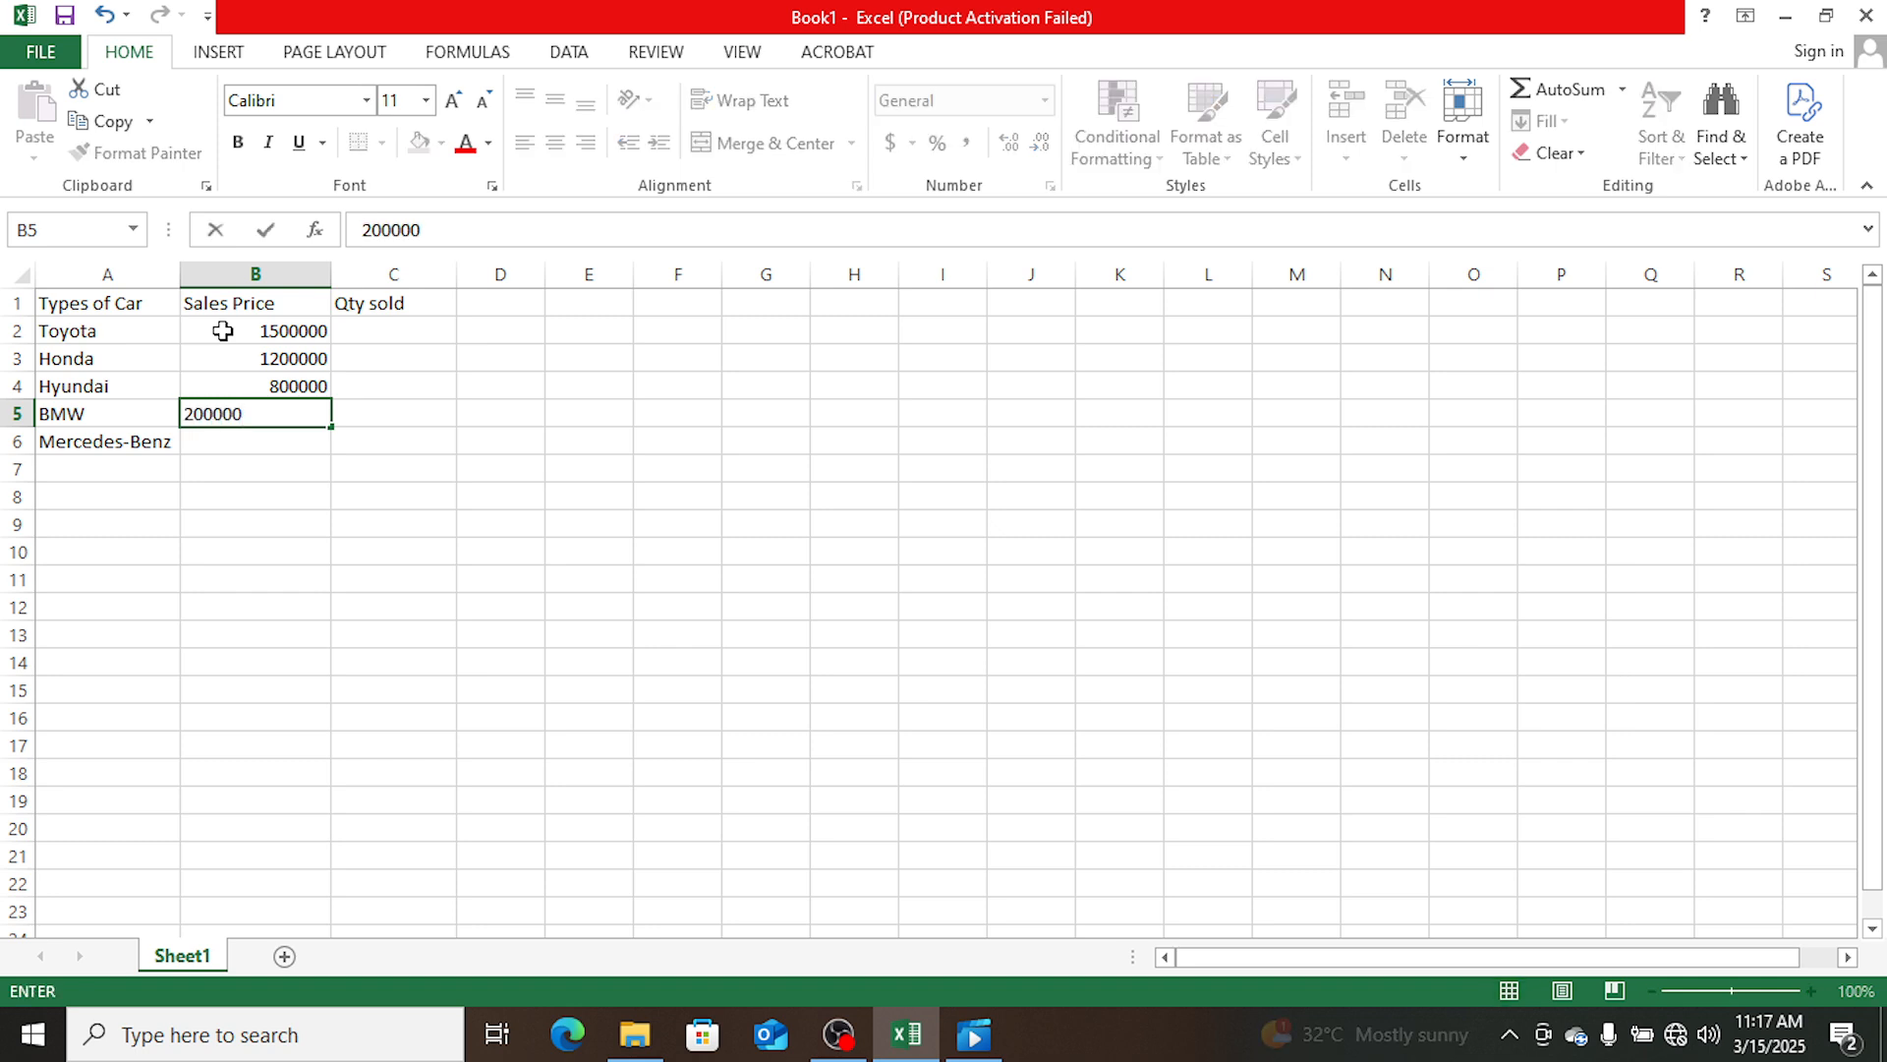
text(0)
key(Return)
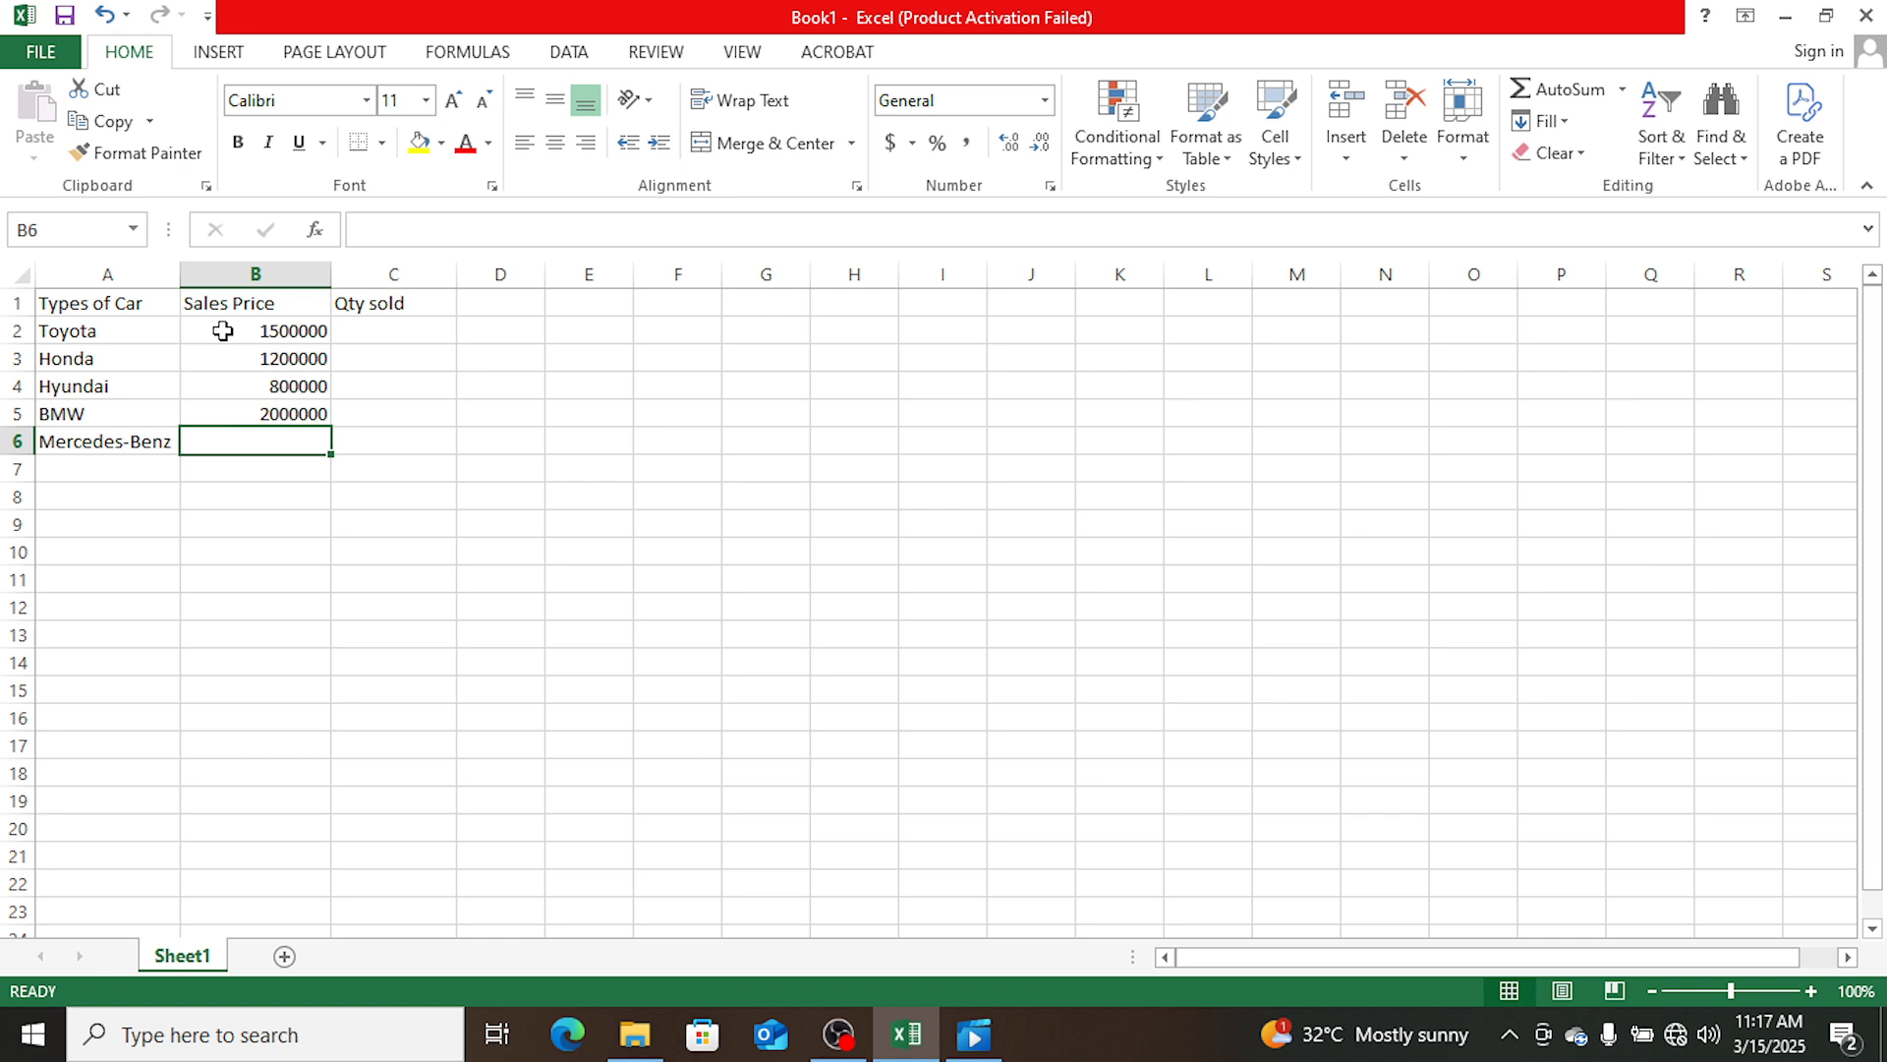
- Enter the sales price 1800000 for Mercedes-Benz in B6
text(180)
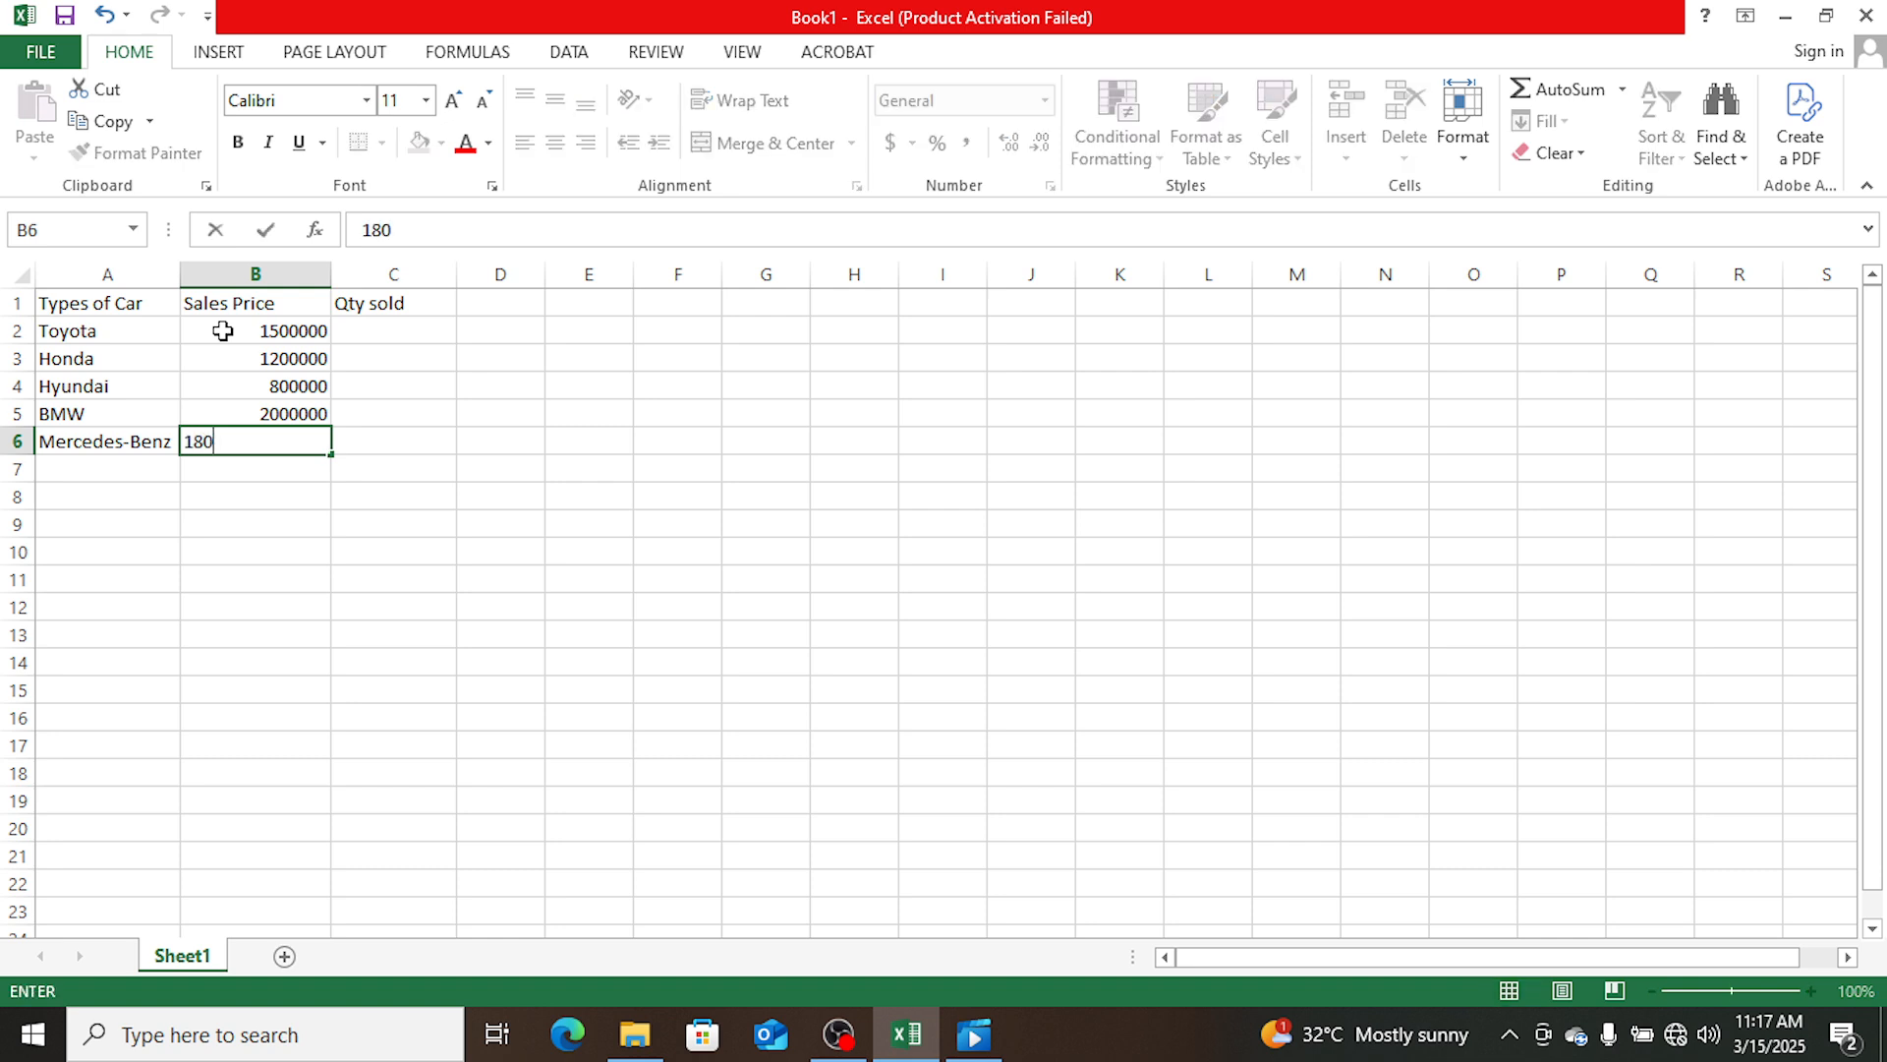
text(0000)
key(Return)
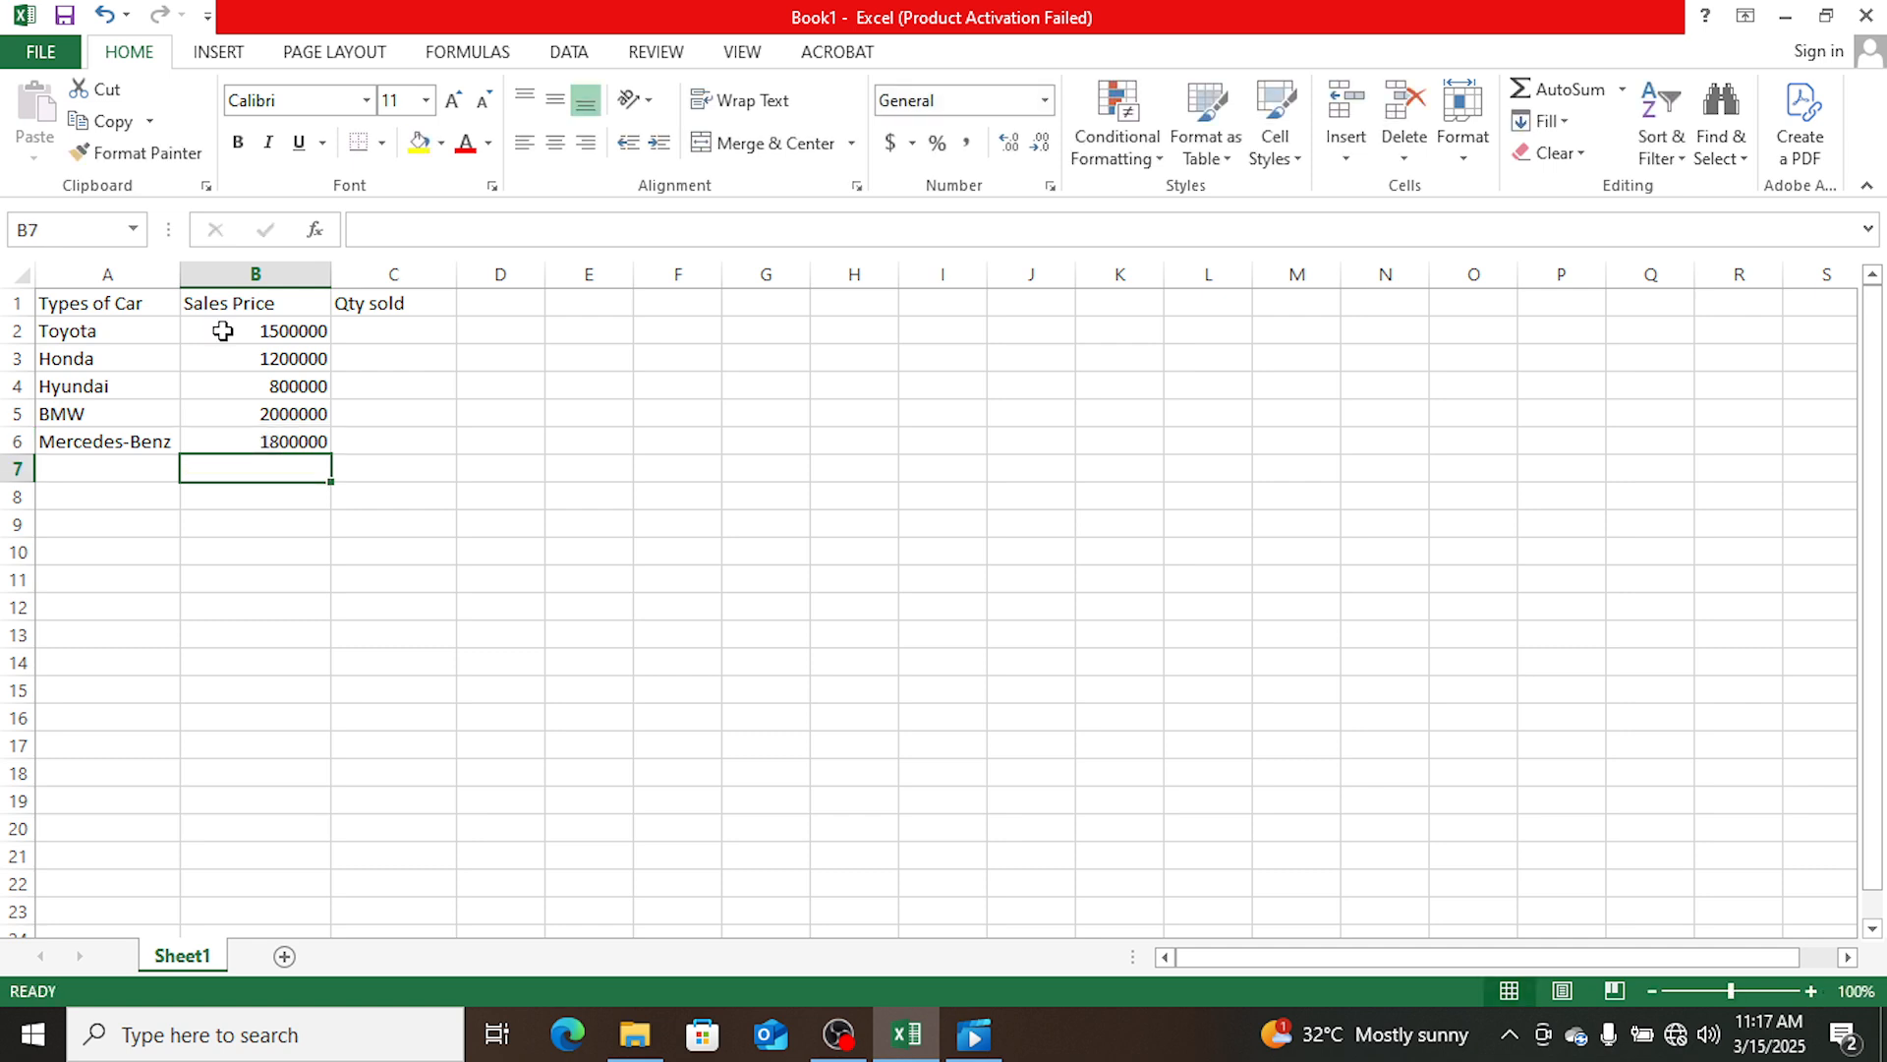
- Enter the quantities sold 5, 3, 4, 6 and 7 in cells C2 to C6
click(365, 333)
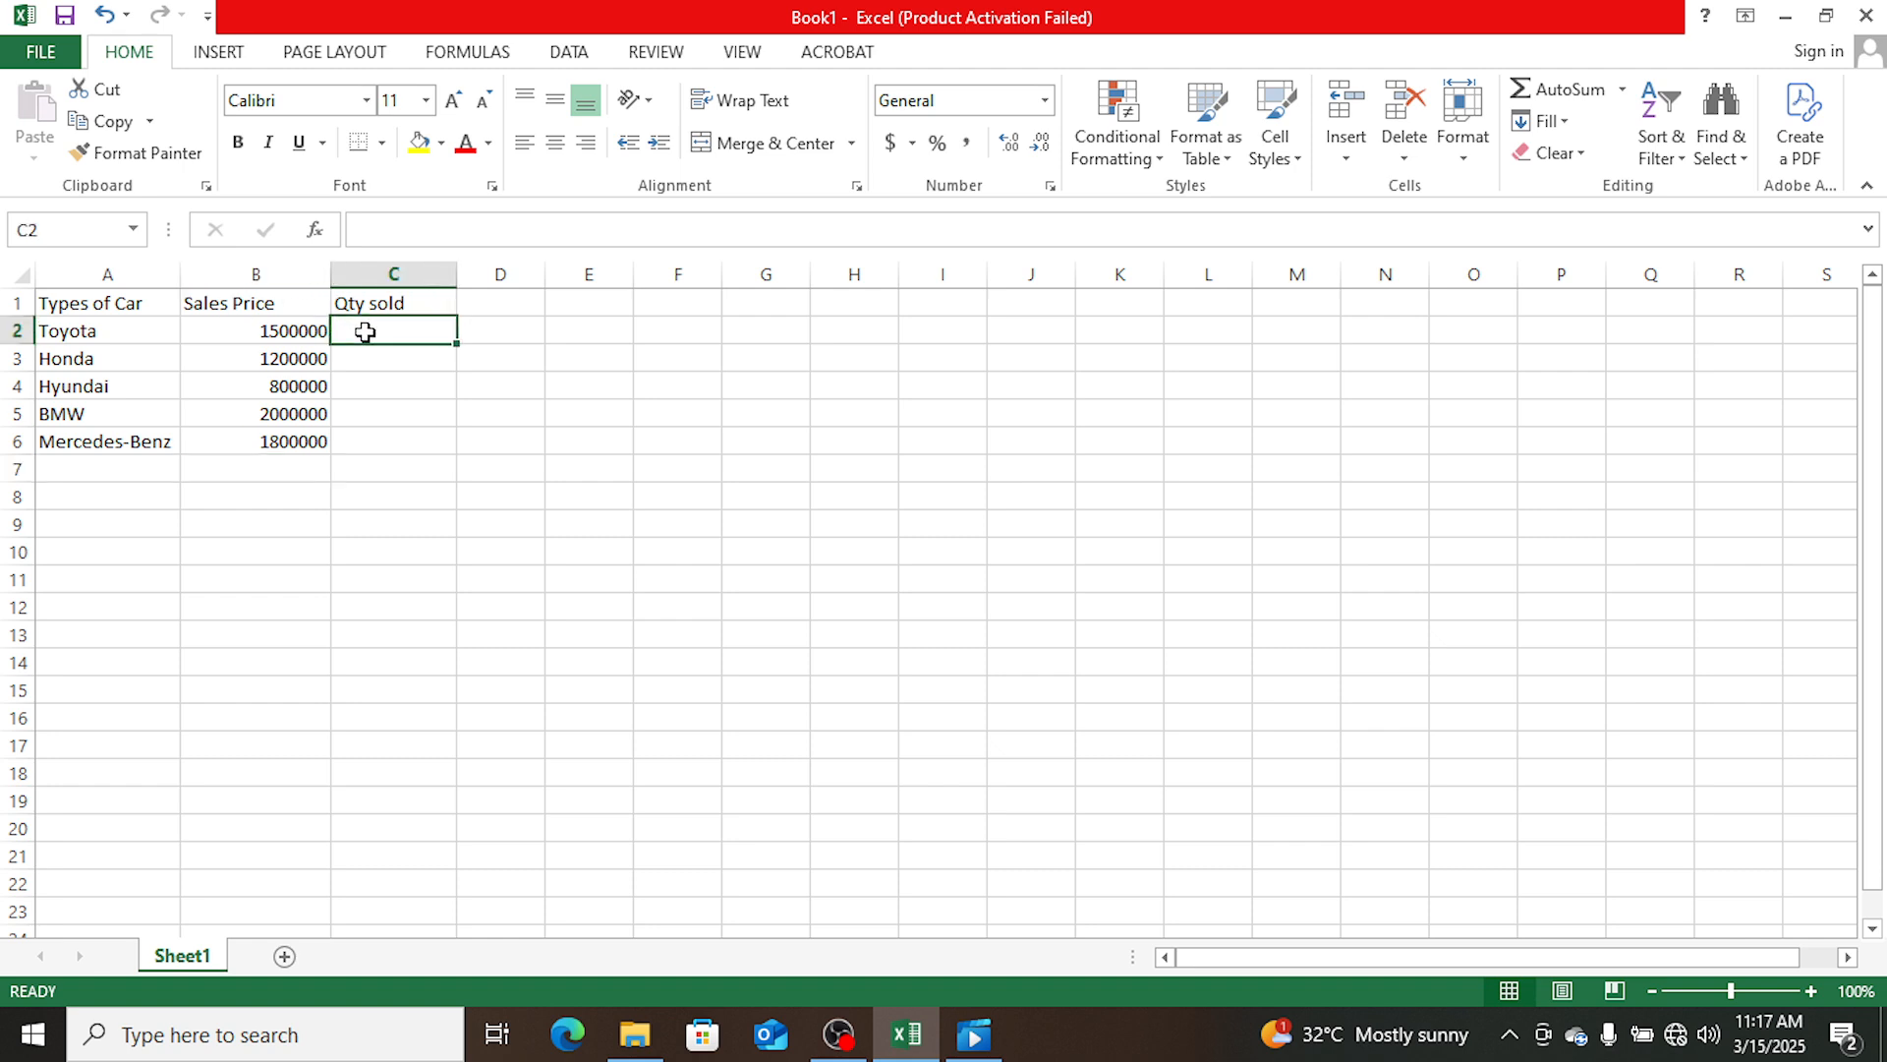
text(5)
key(Return)
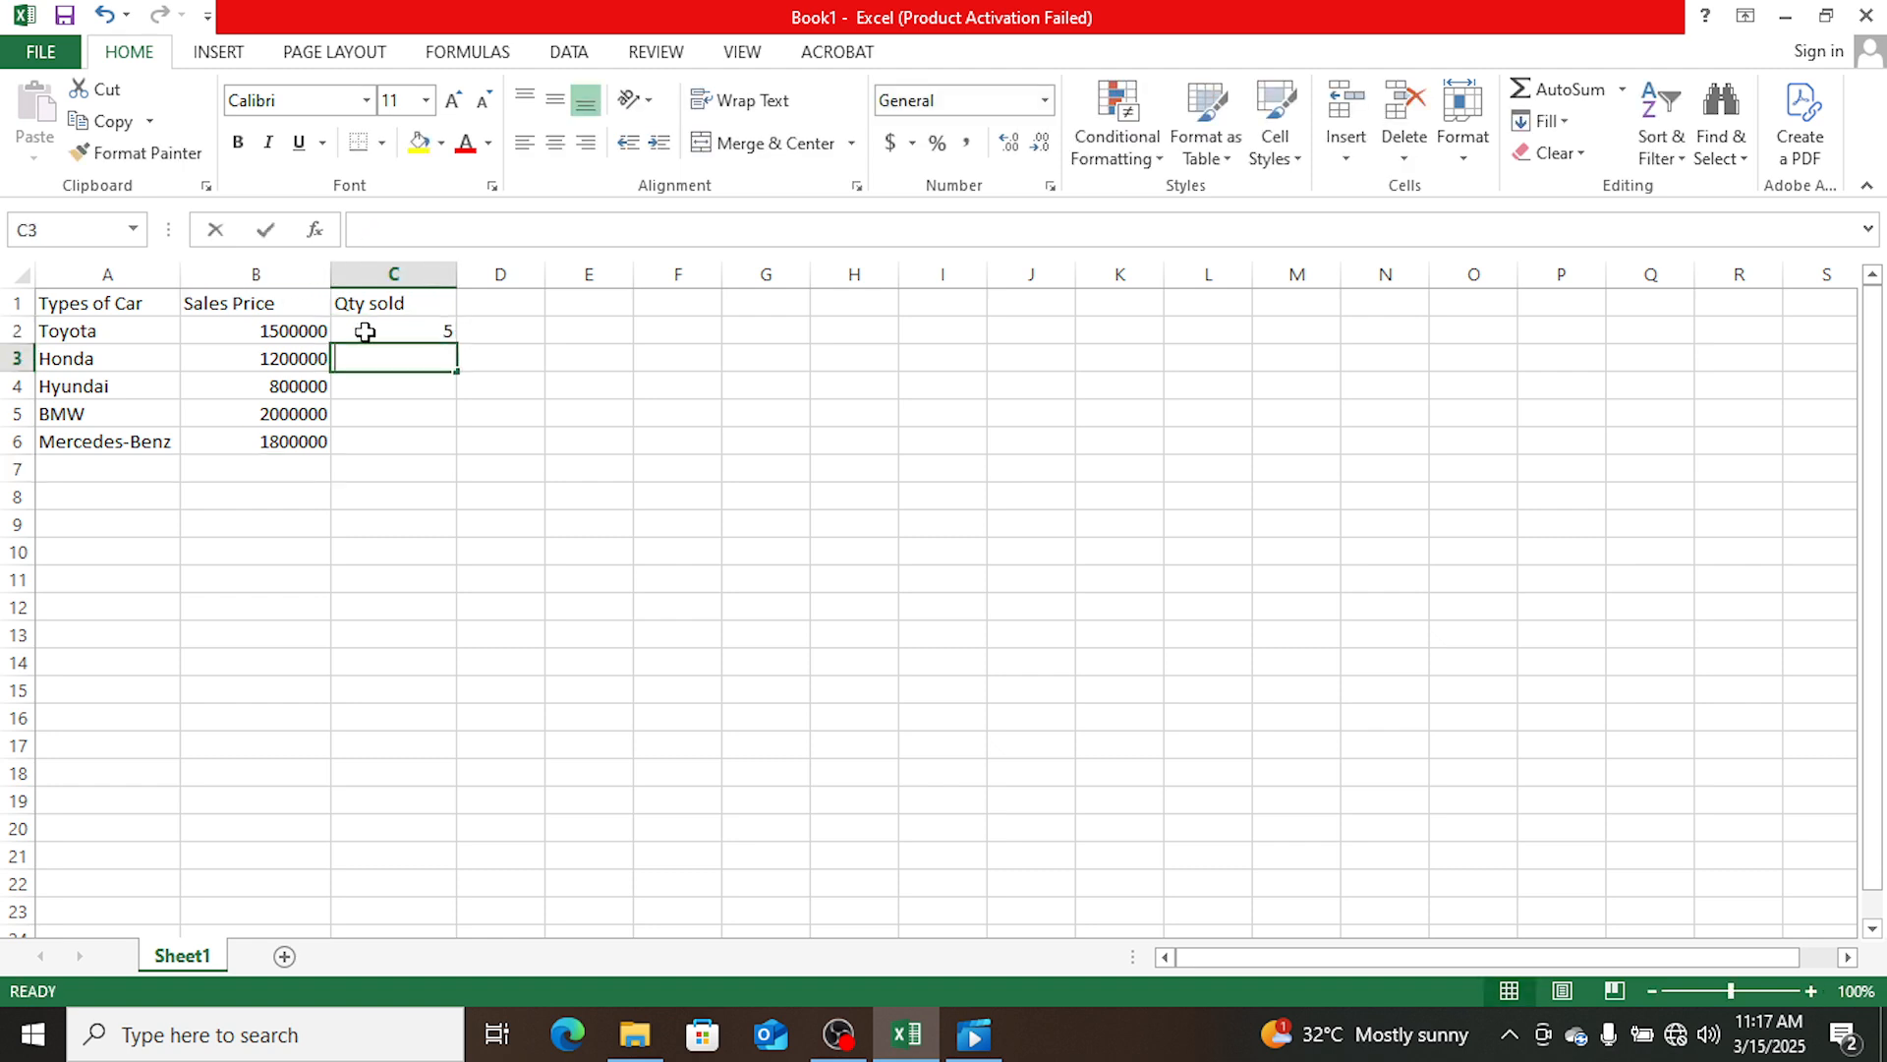
text(3)
key(Return)
text(4)
key(Return)
text(6)
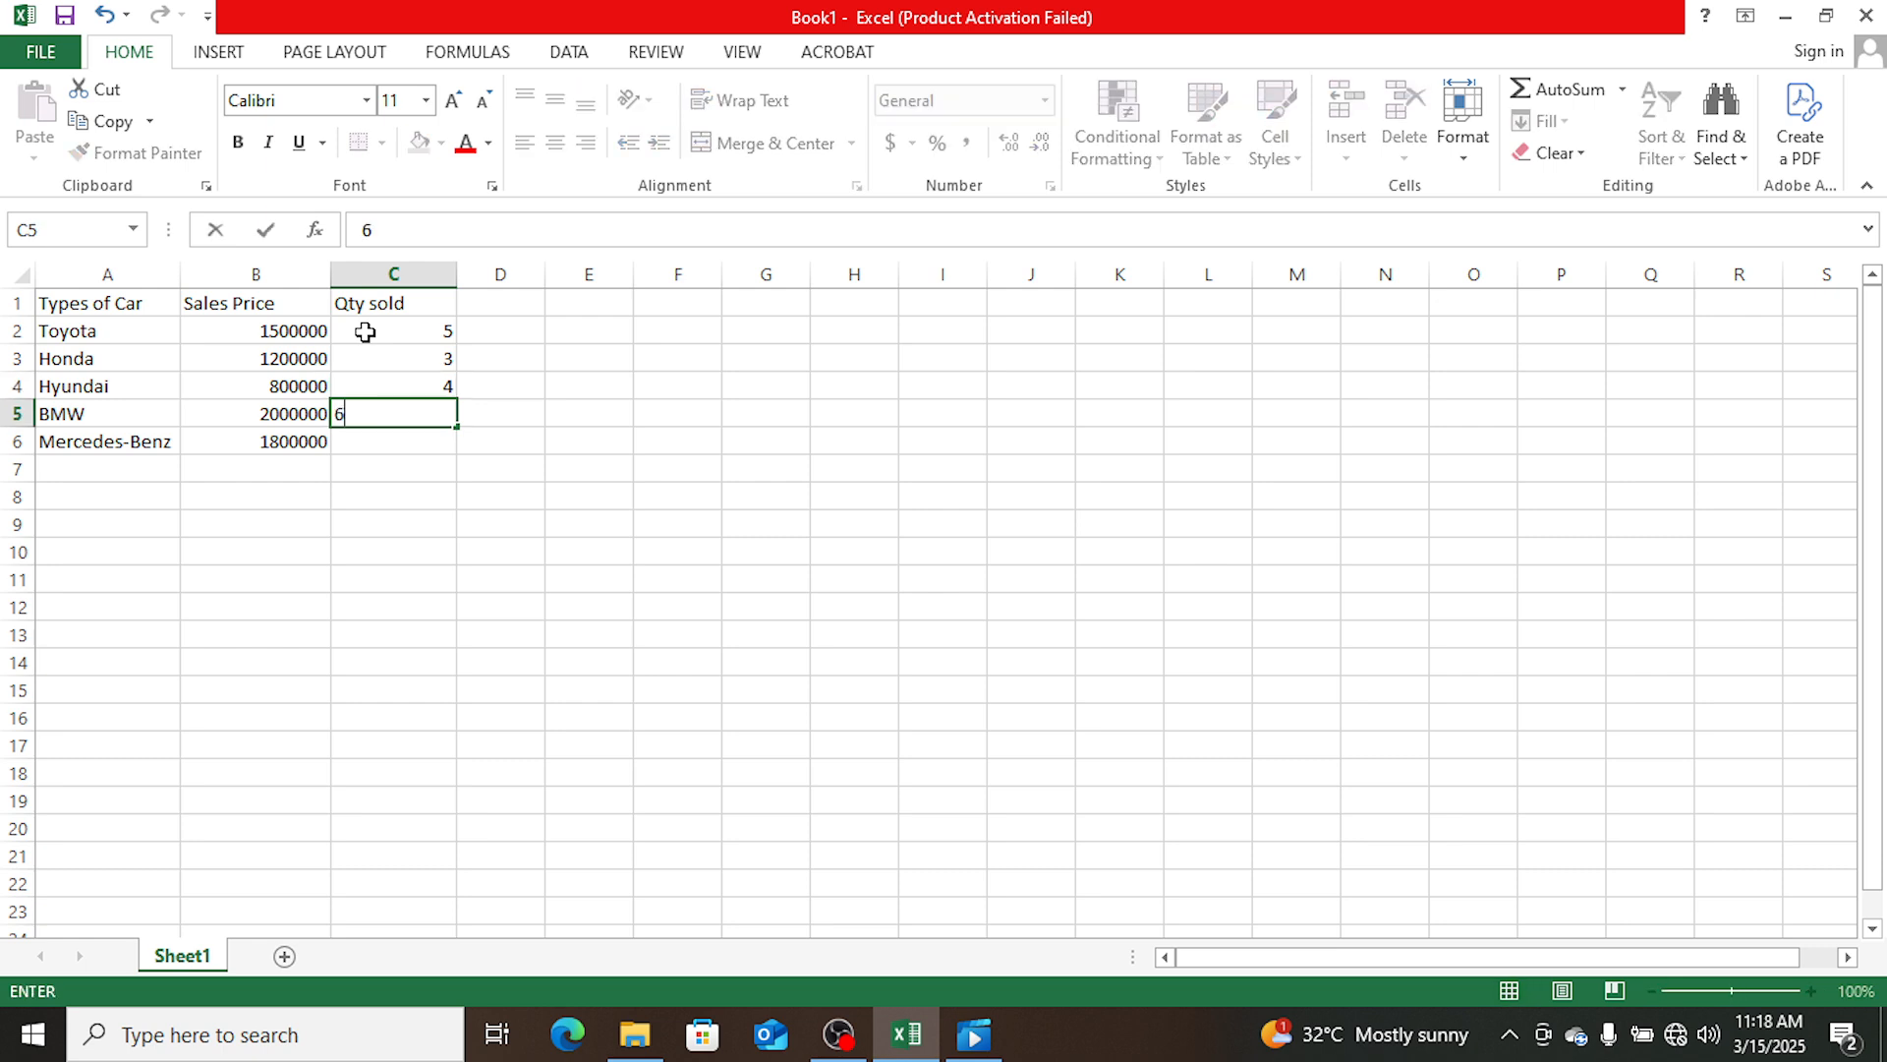
key(Return)
text(7)
key(Return)
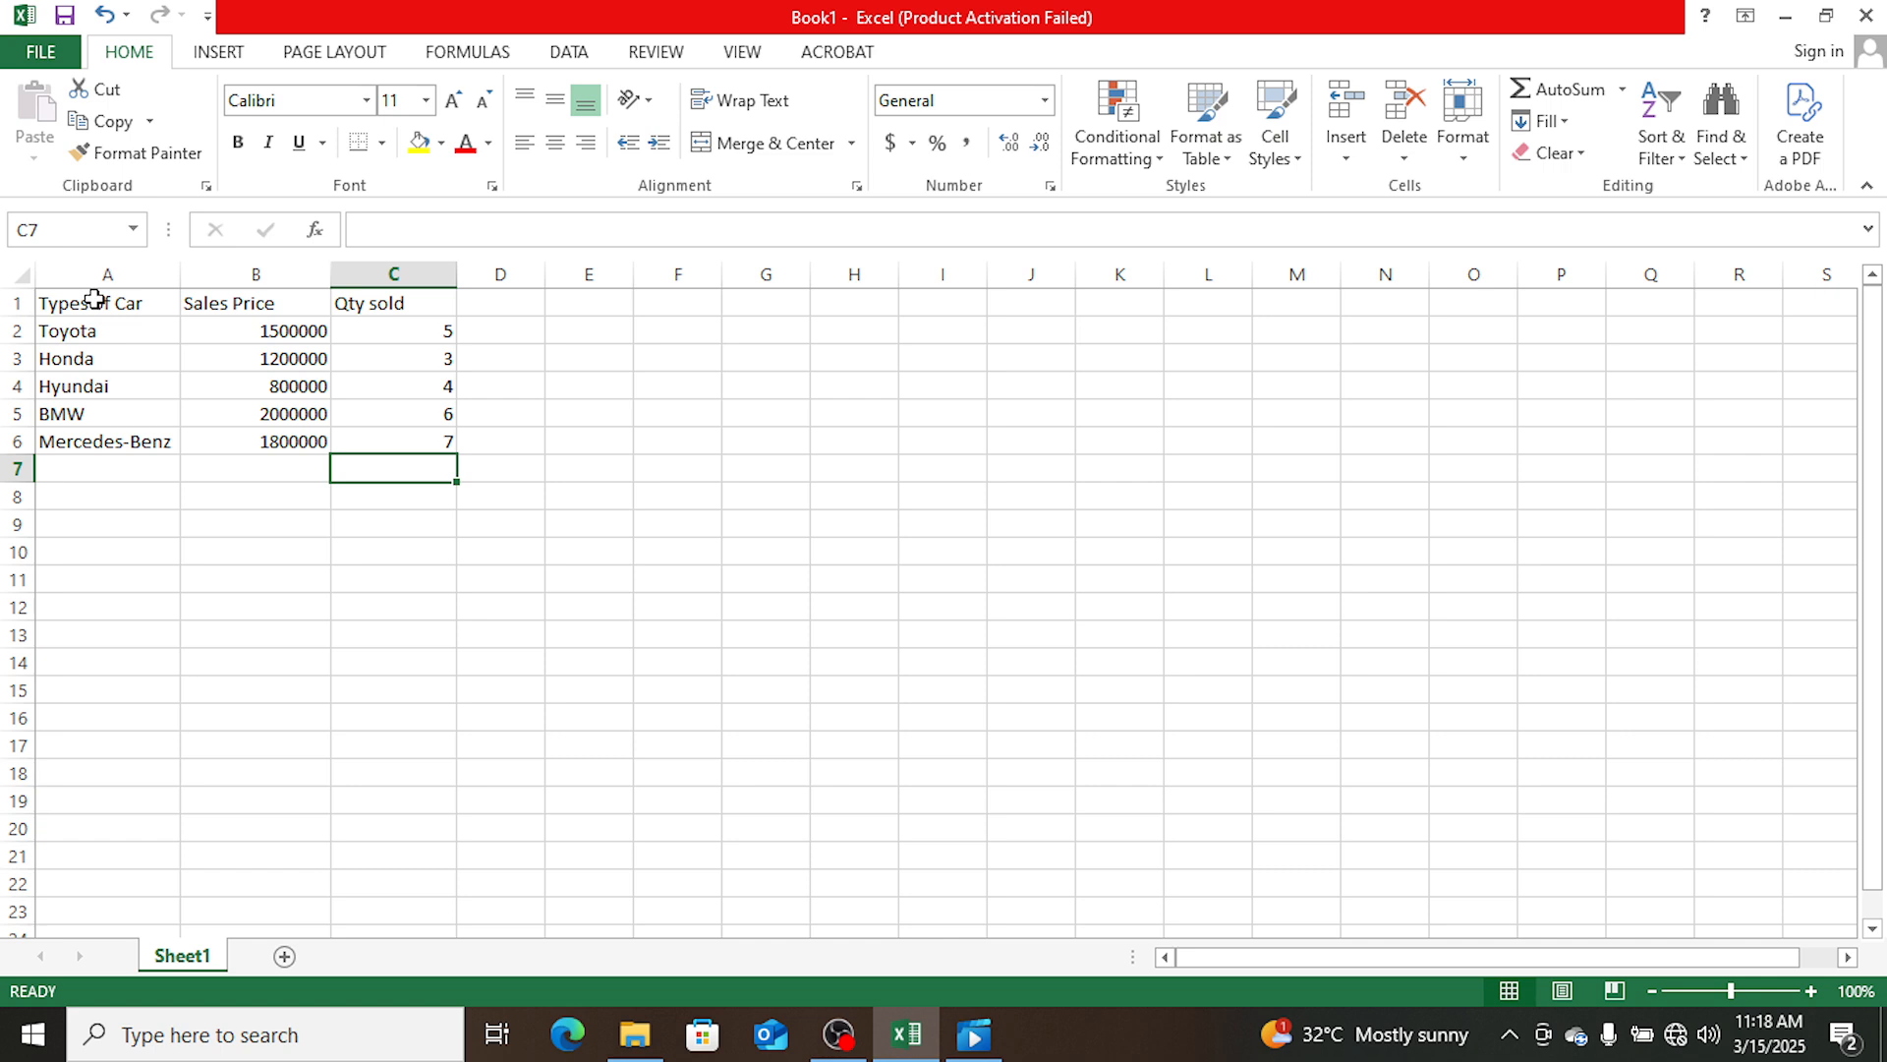
- Apply All Borders to the whole car sales table in A1:C6
drag(94, 302, 391, 440)
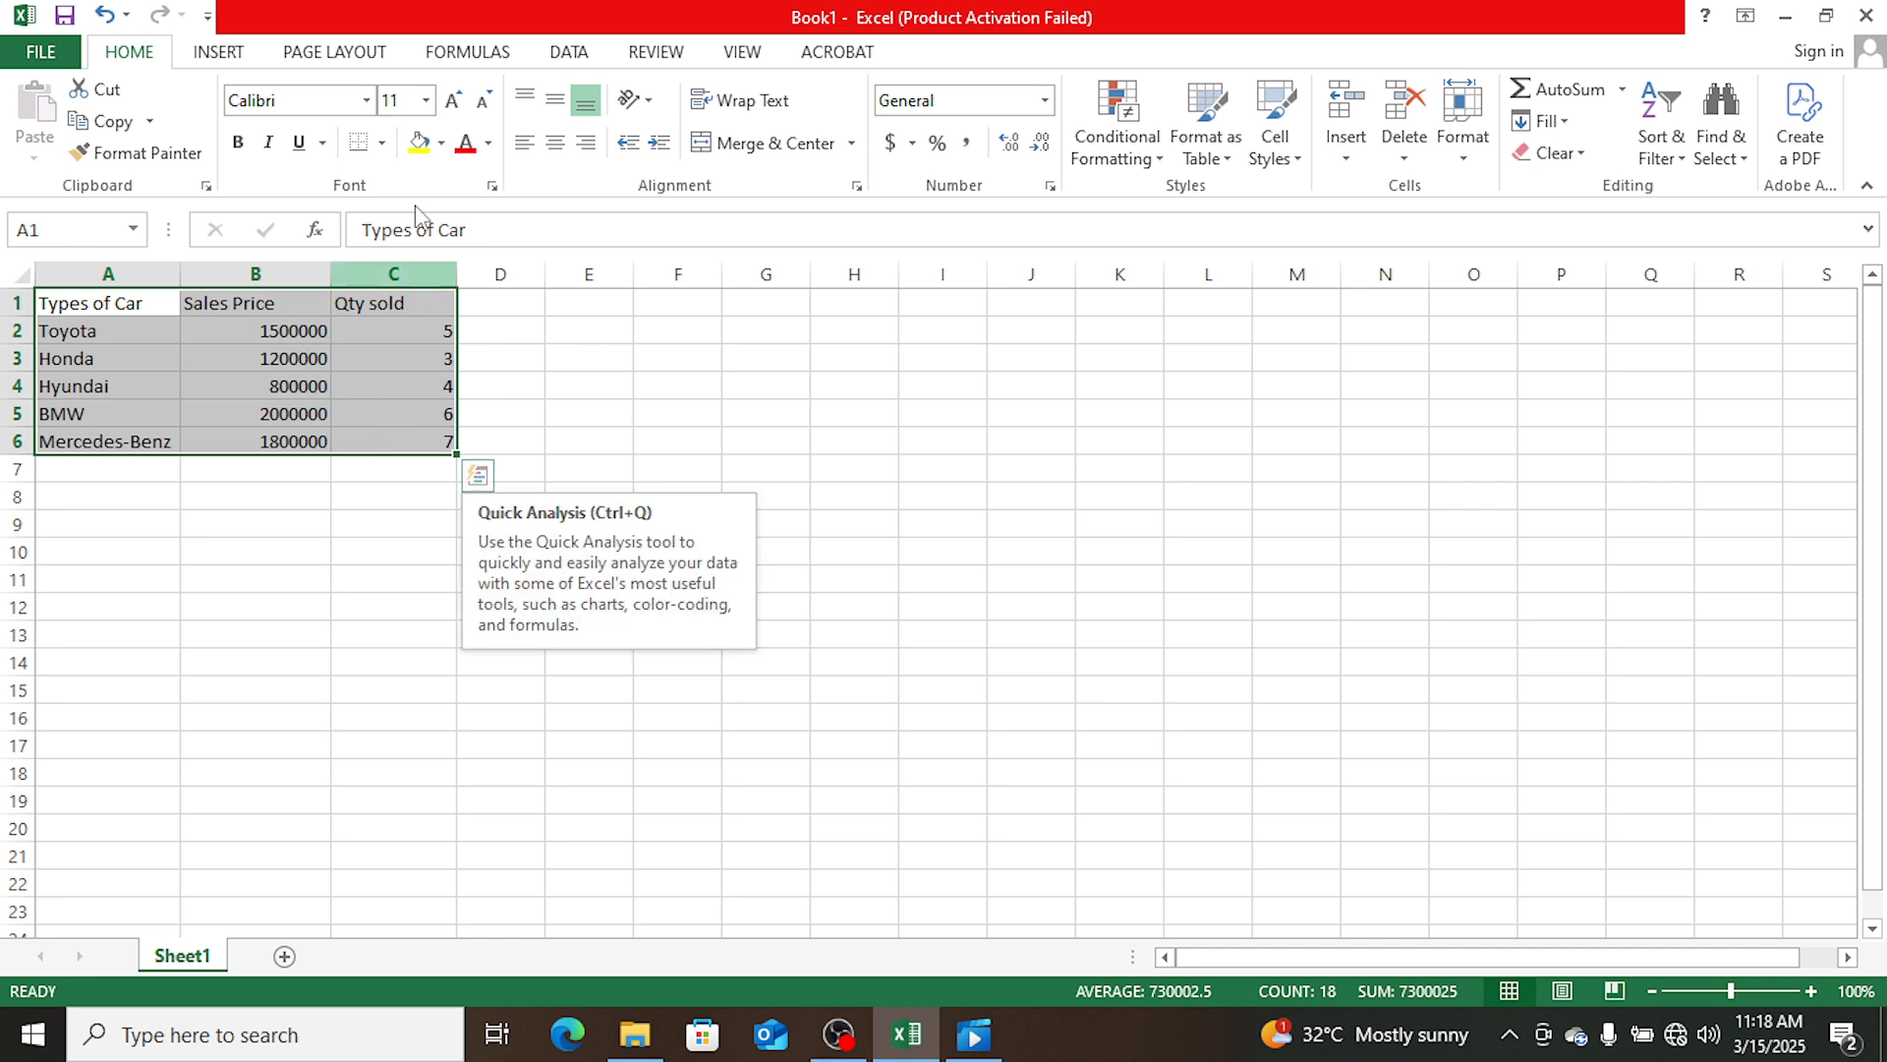
click(383, 143)
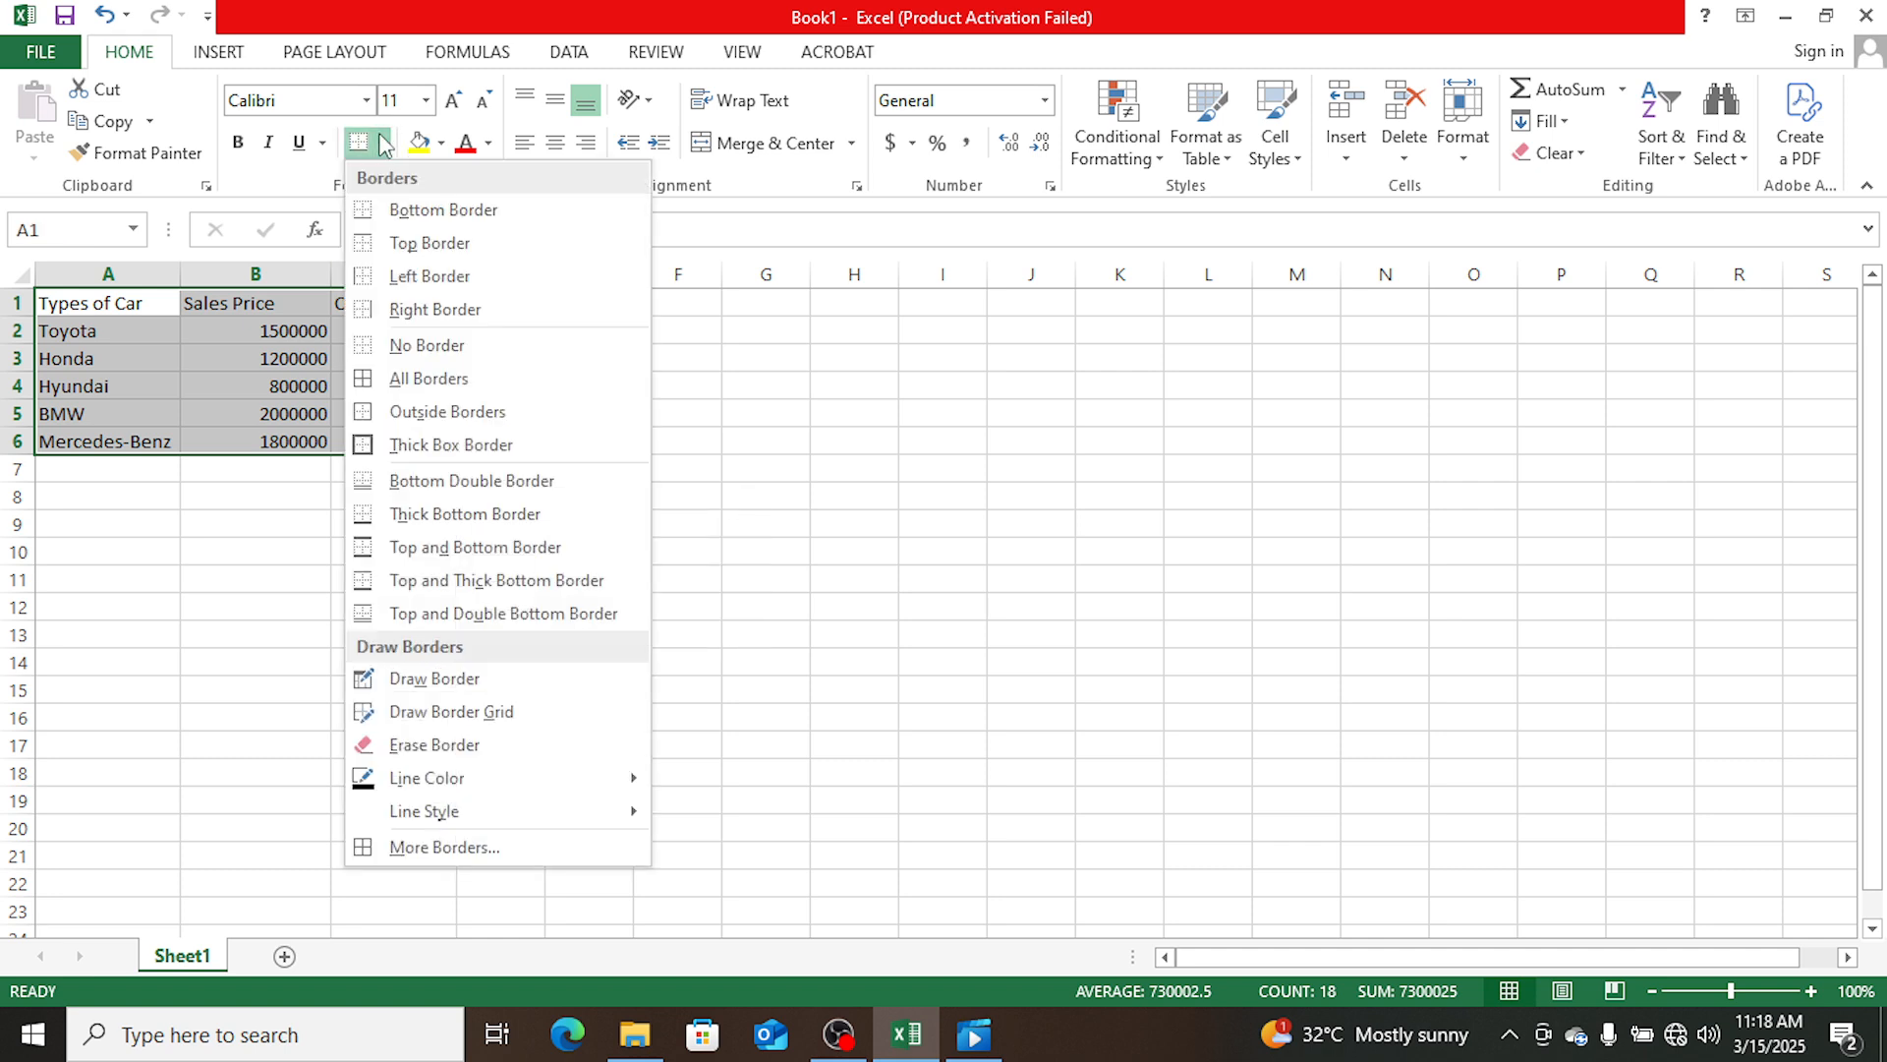
click(403, 382)
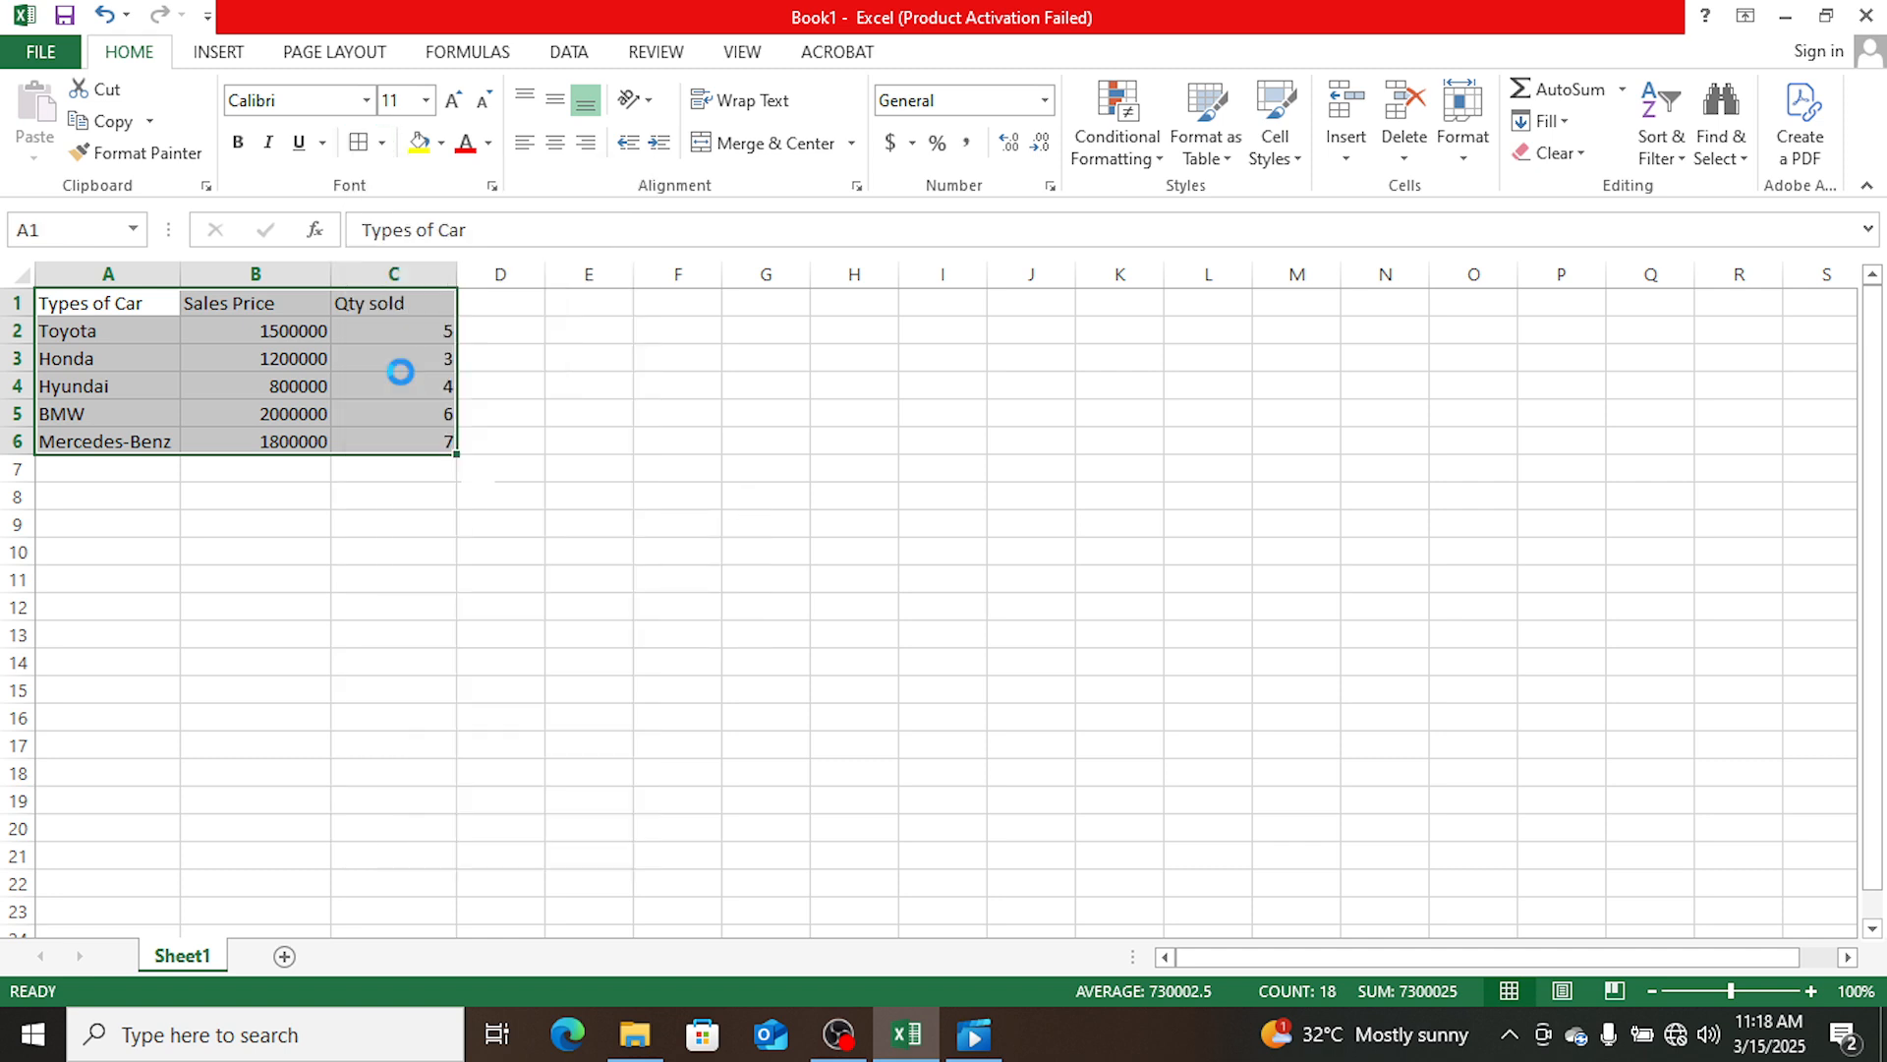
click(568, 407)
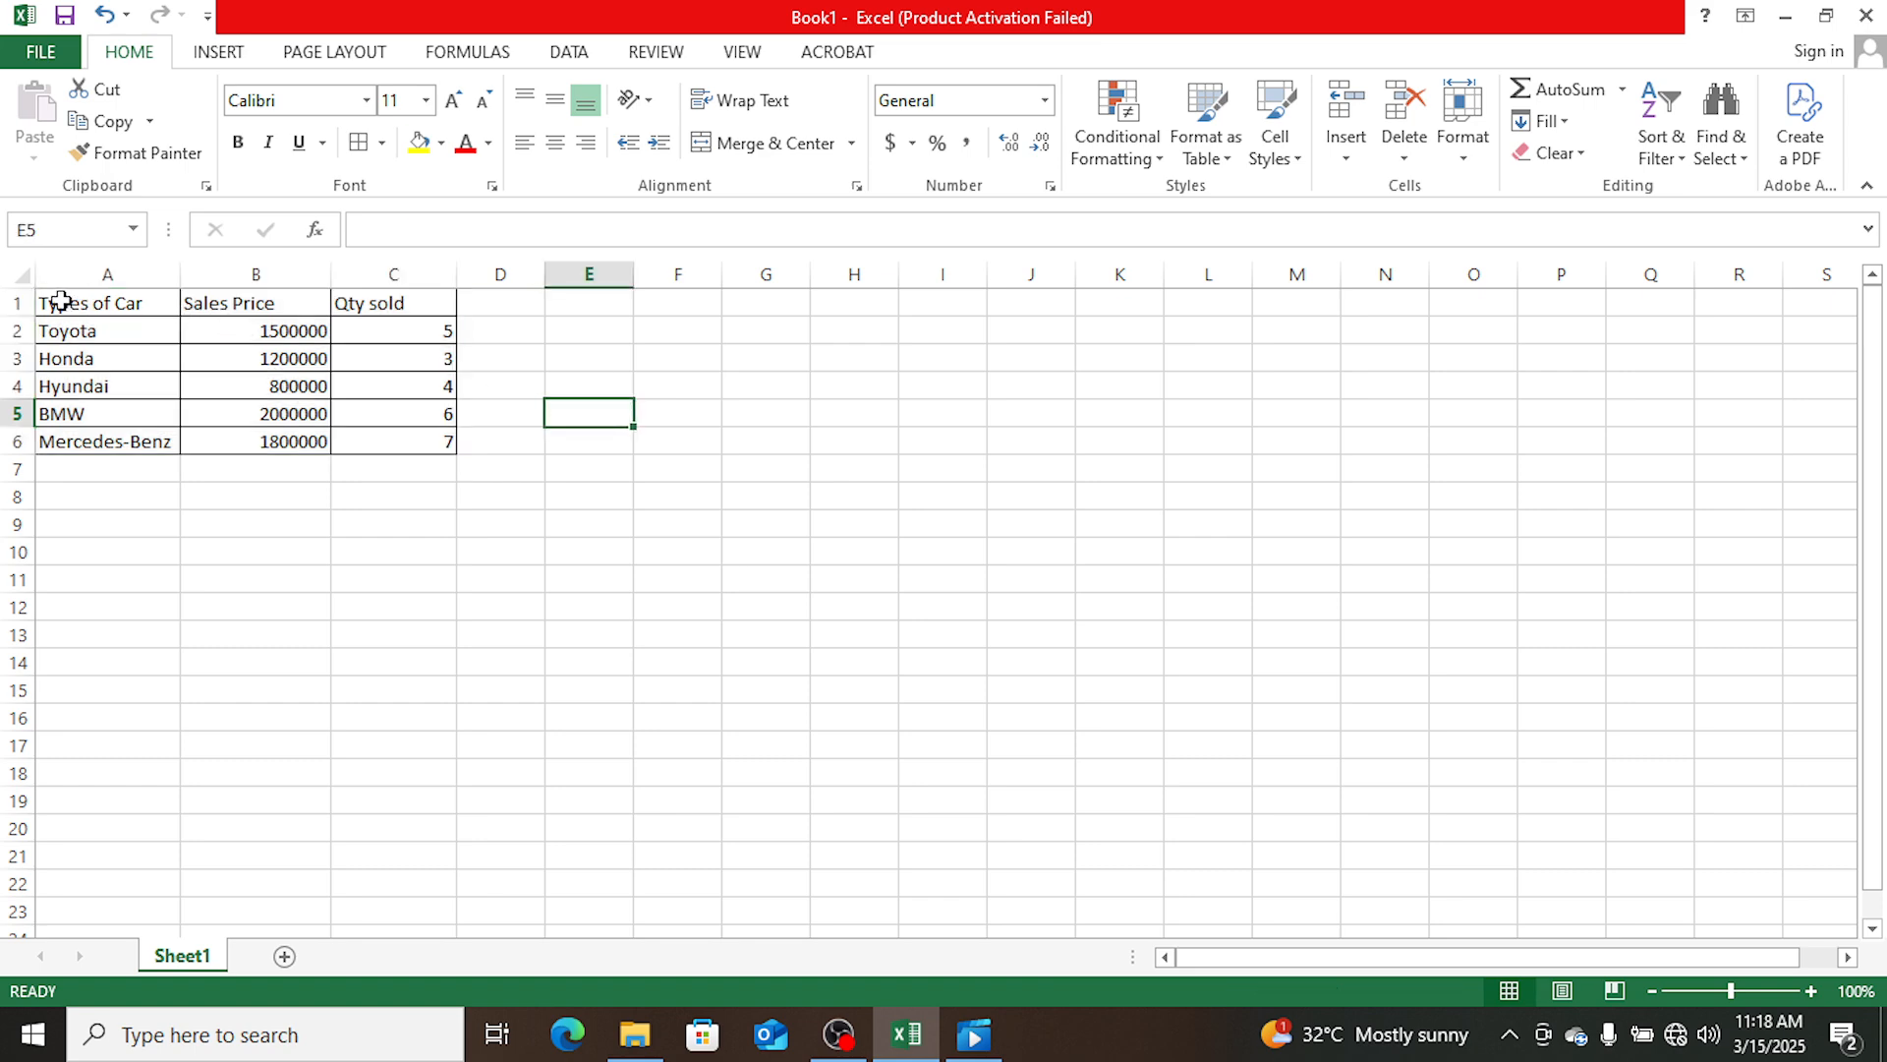
- Insert an empty row above the table's header row
click(17, 303)
right_click(17, 304)
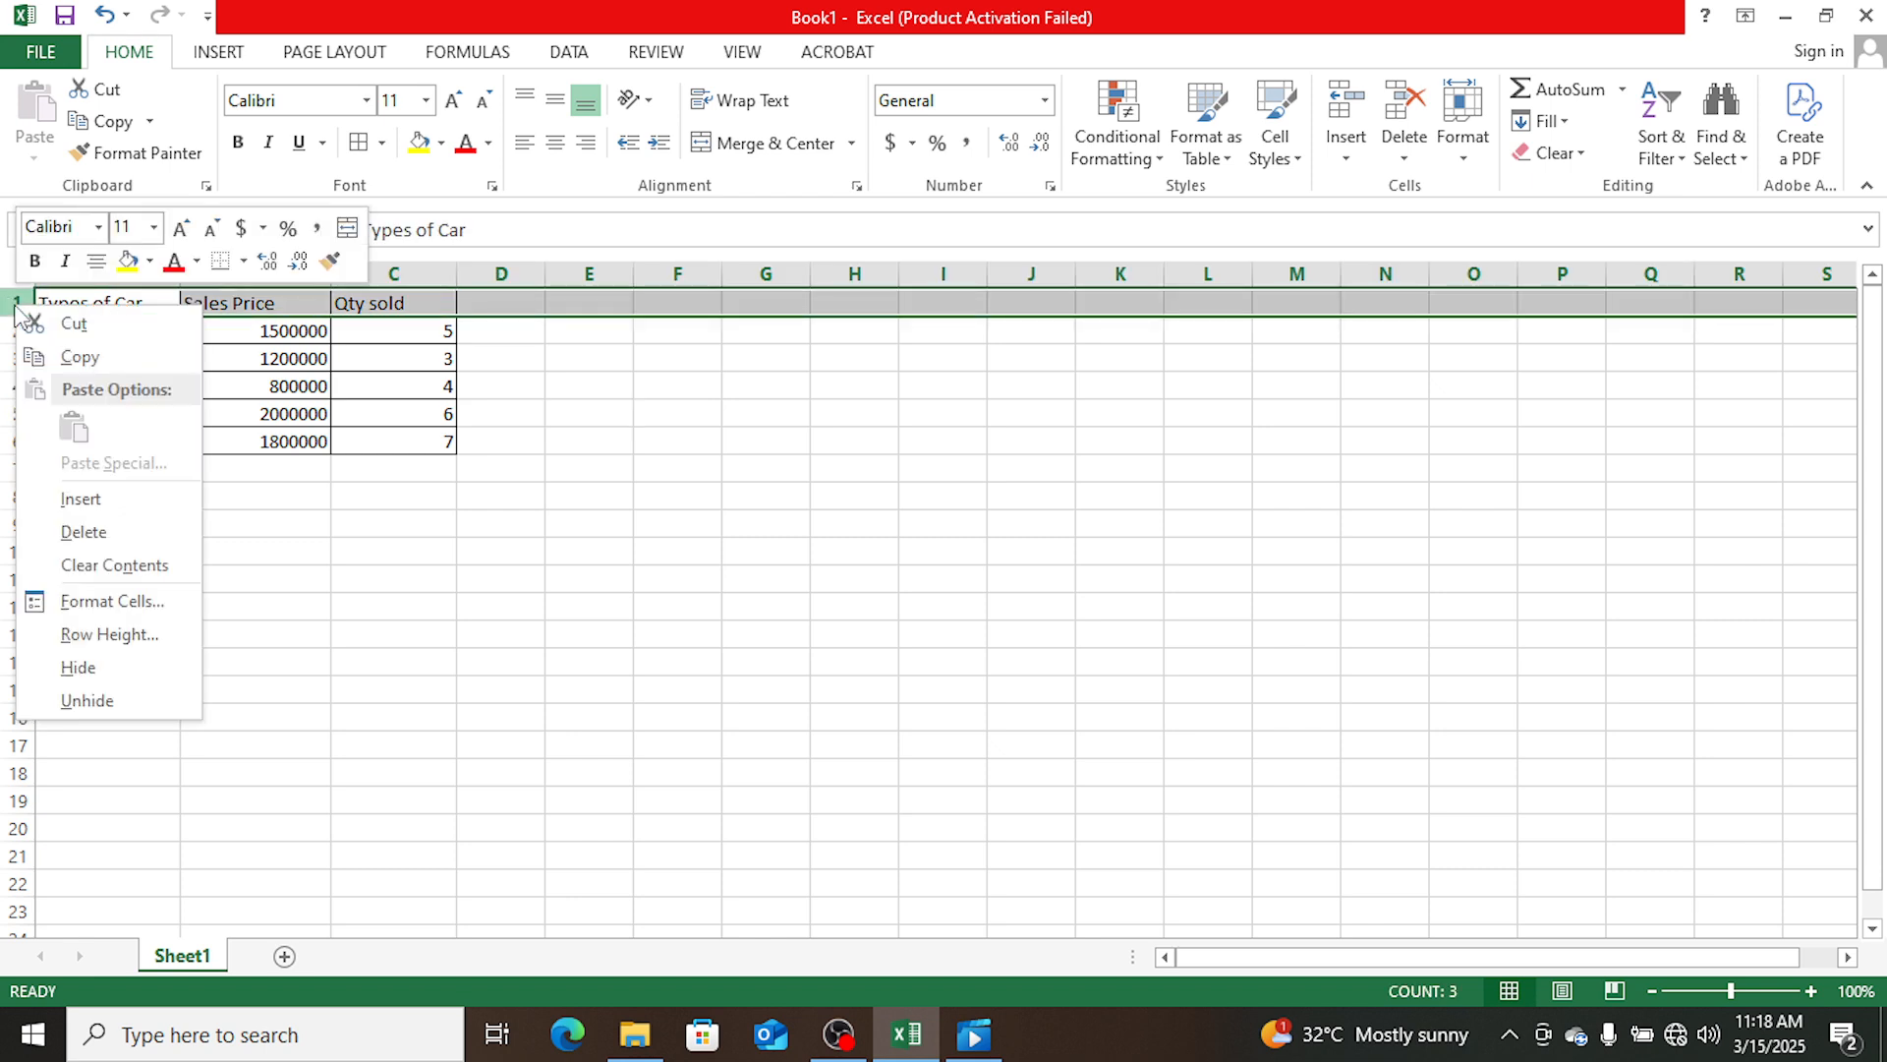
click(96, 497)
click(303, 594)
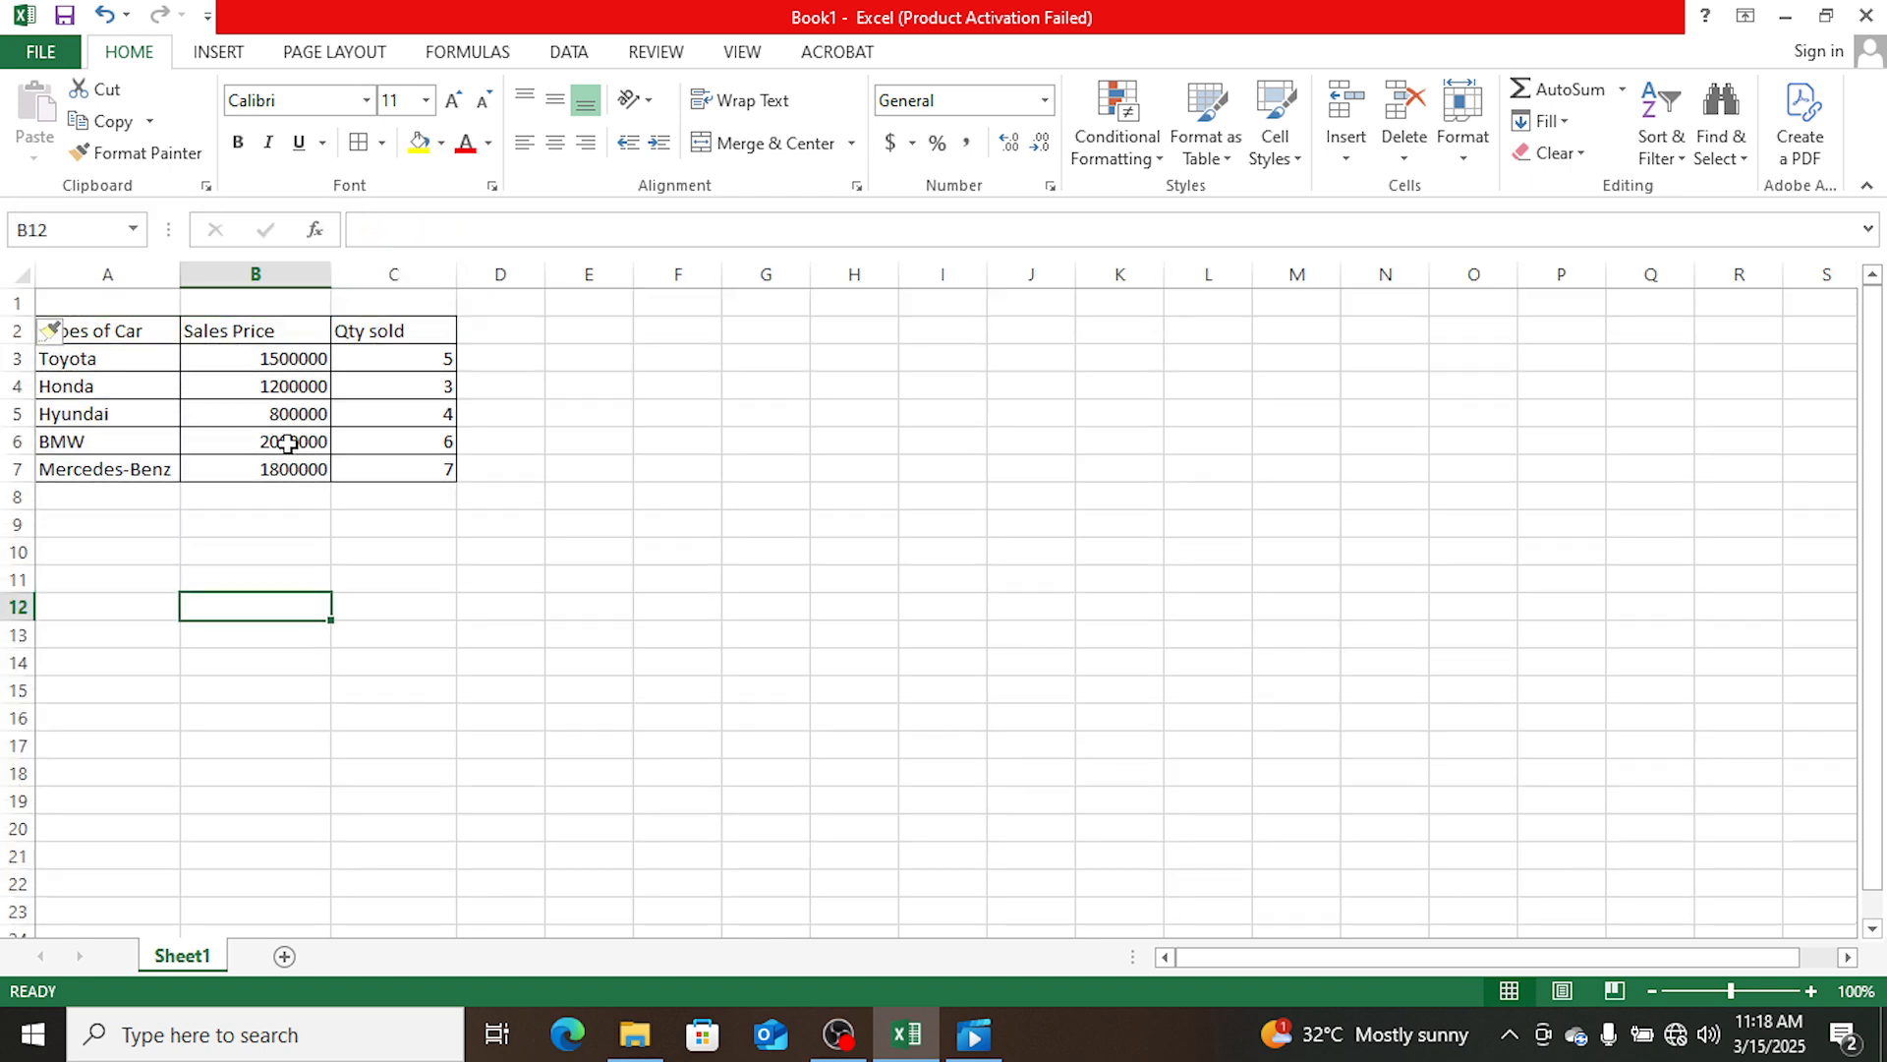
- Insert an empty column before the Types of Car column
click(132, 273)
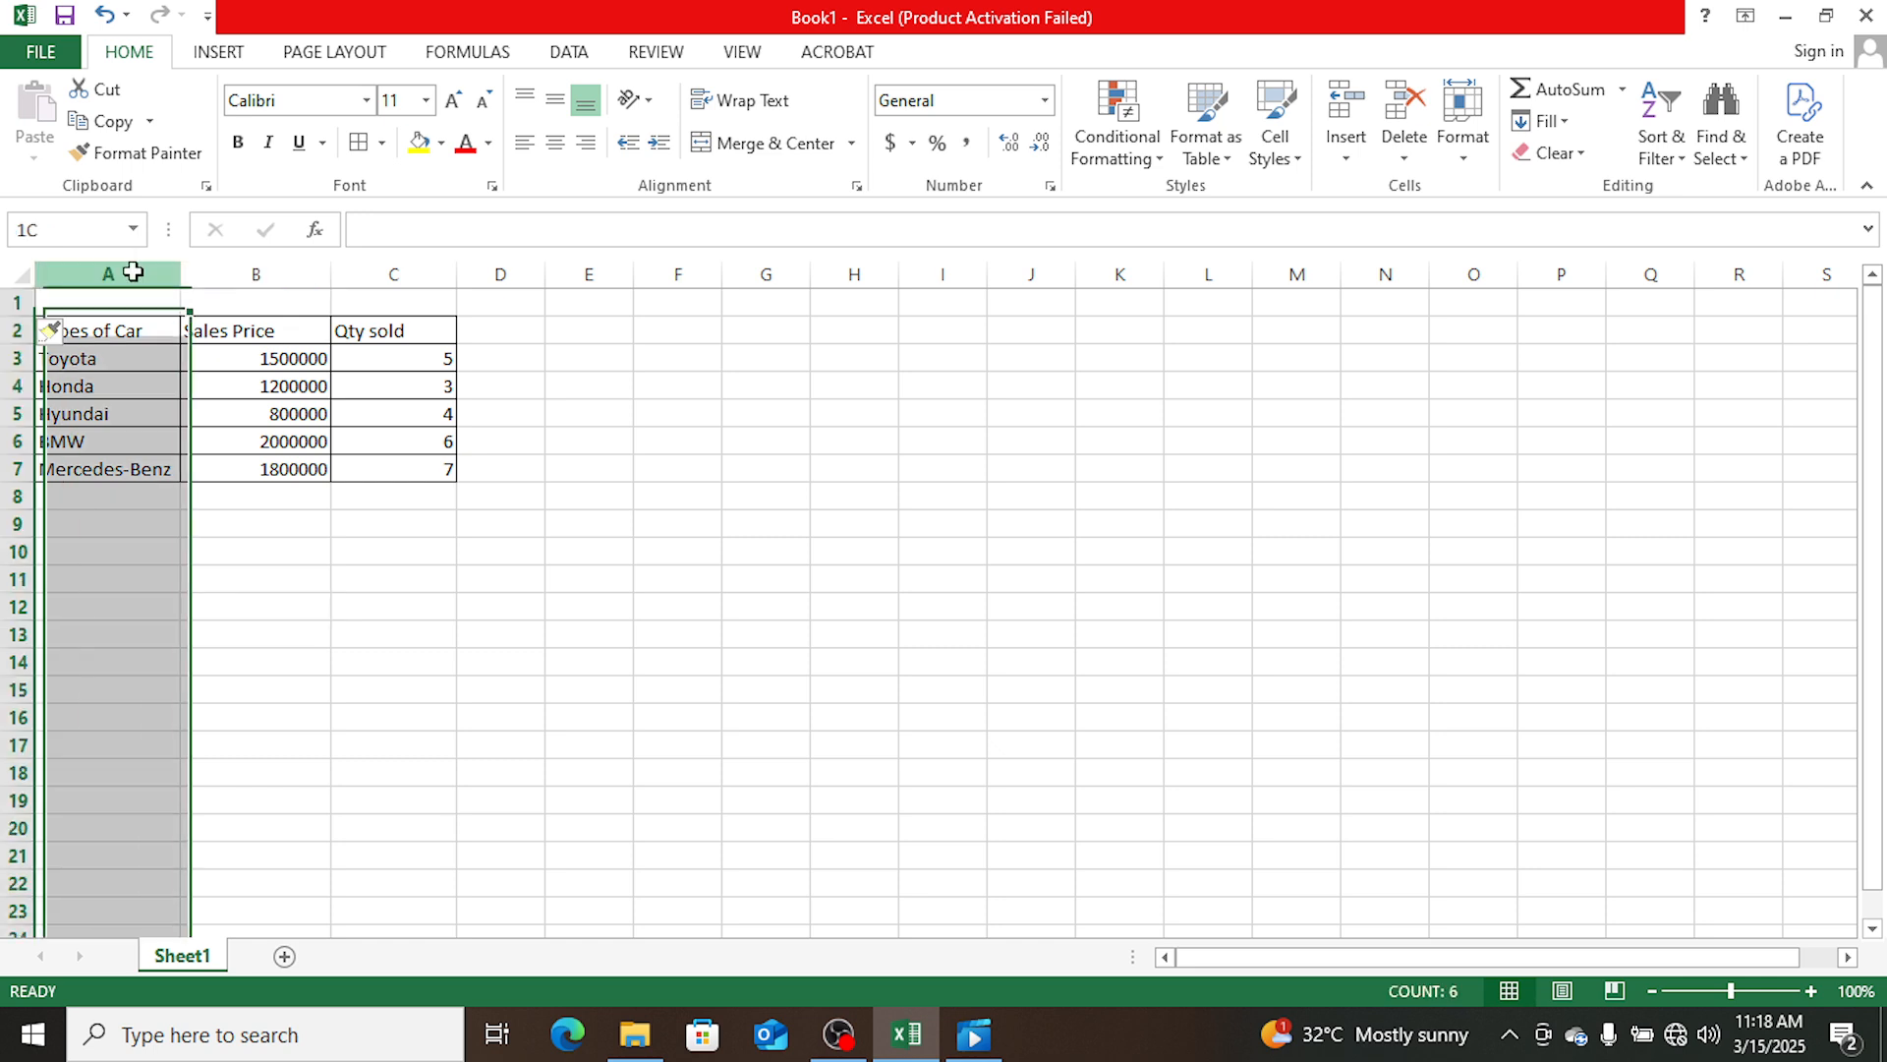
right_click(135, 277)
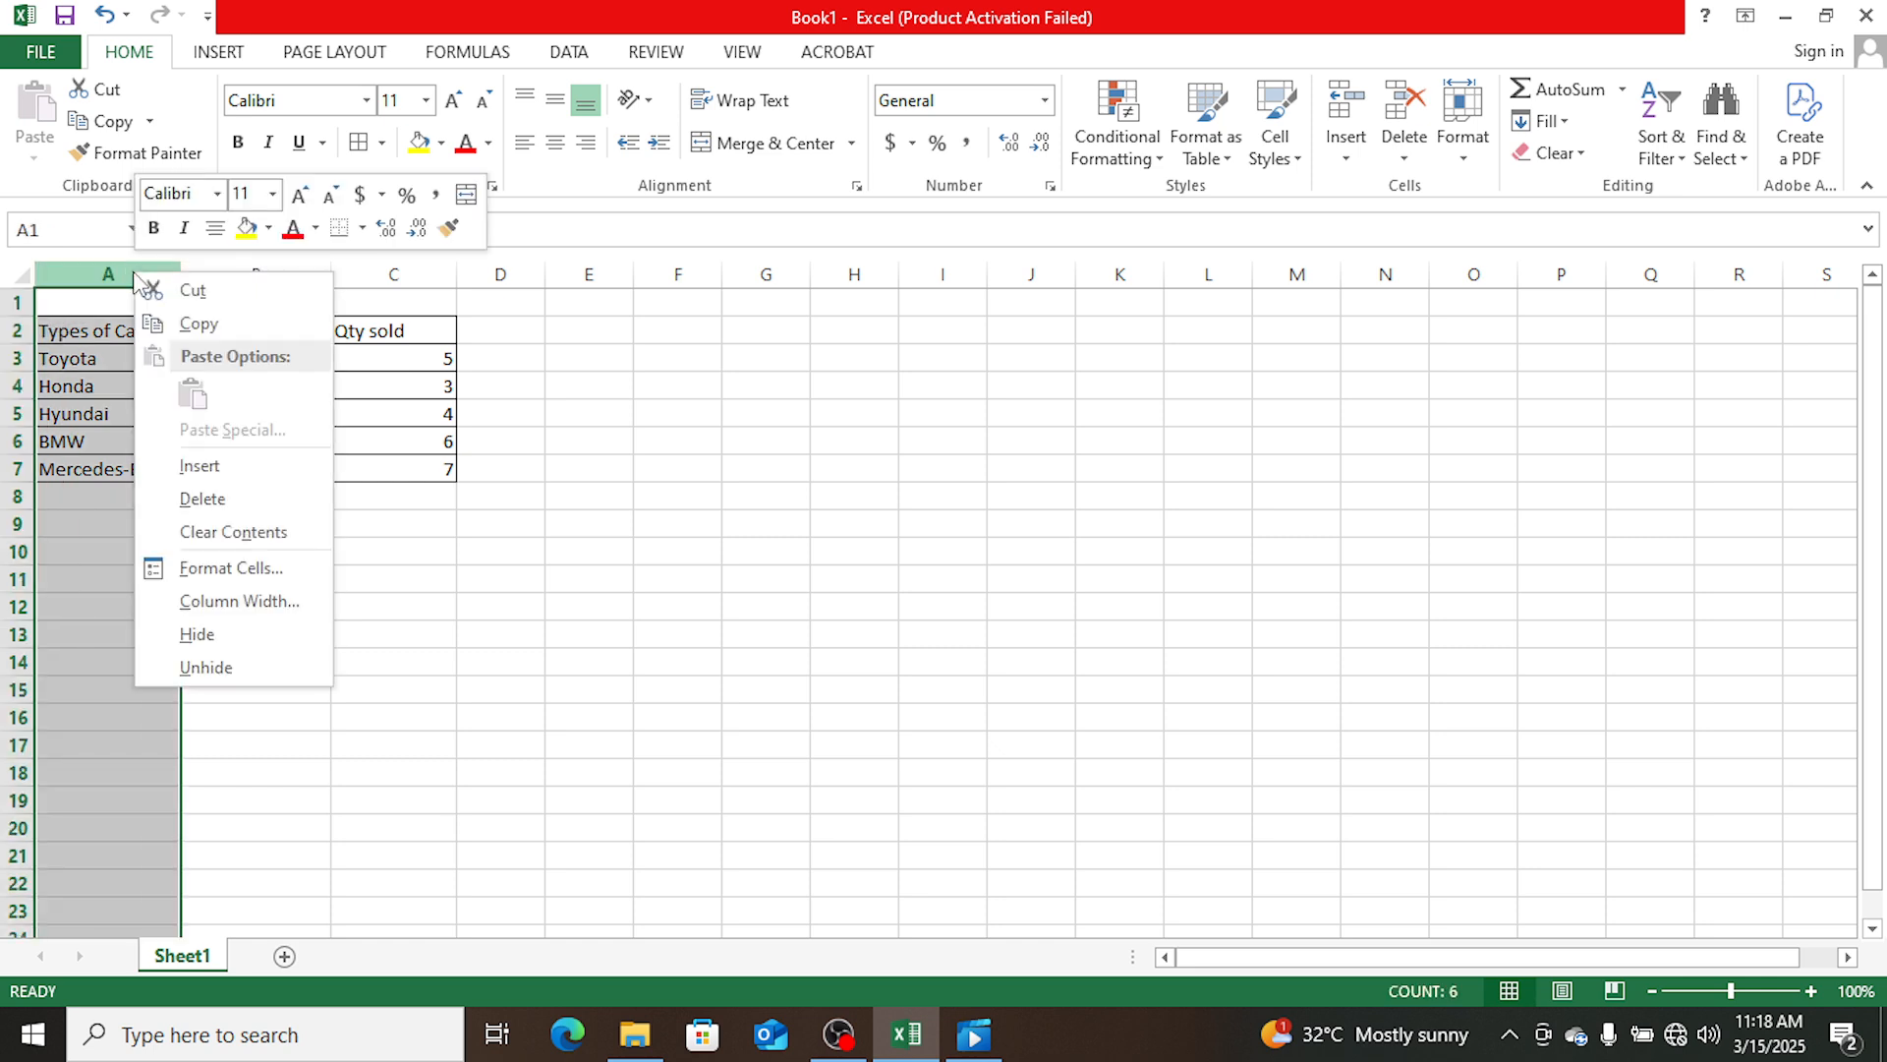
click(183, 470)
click(320, 611)
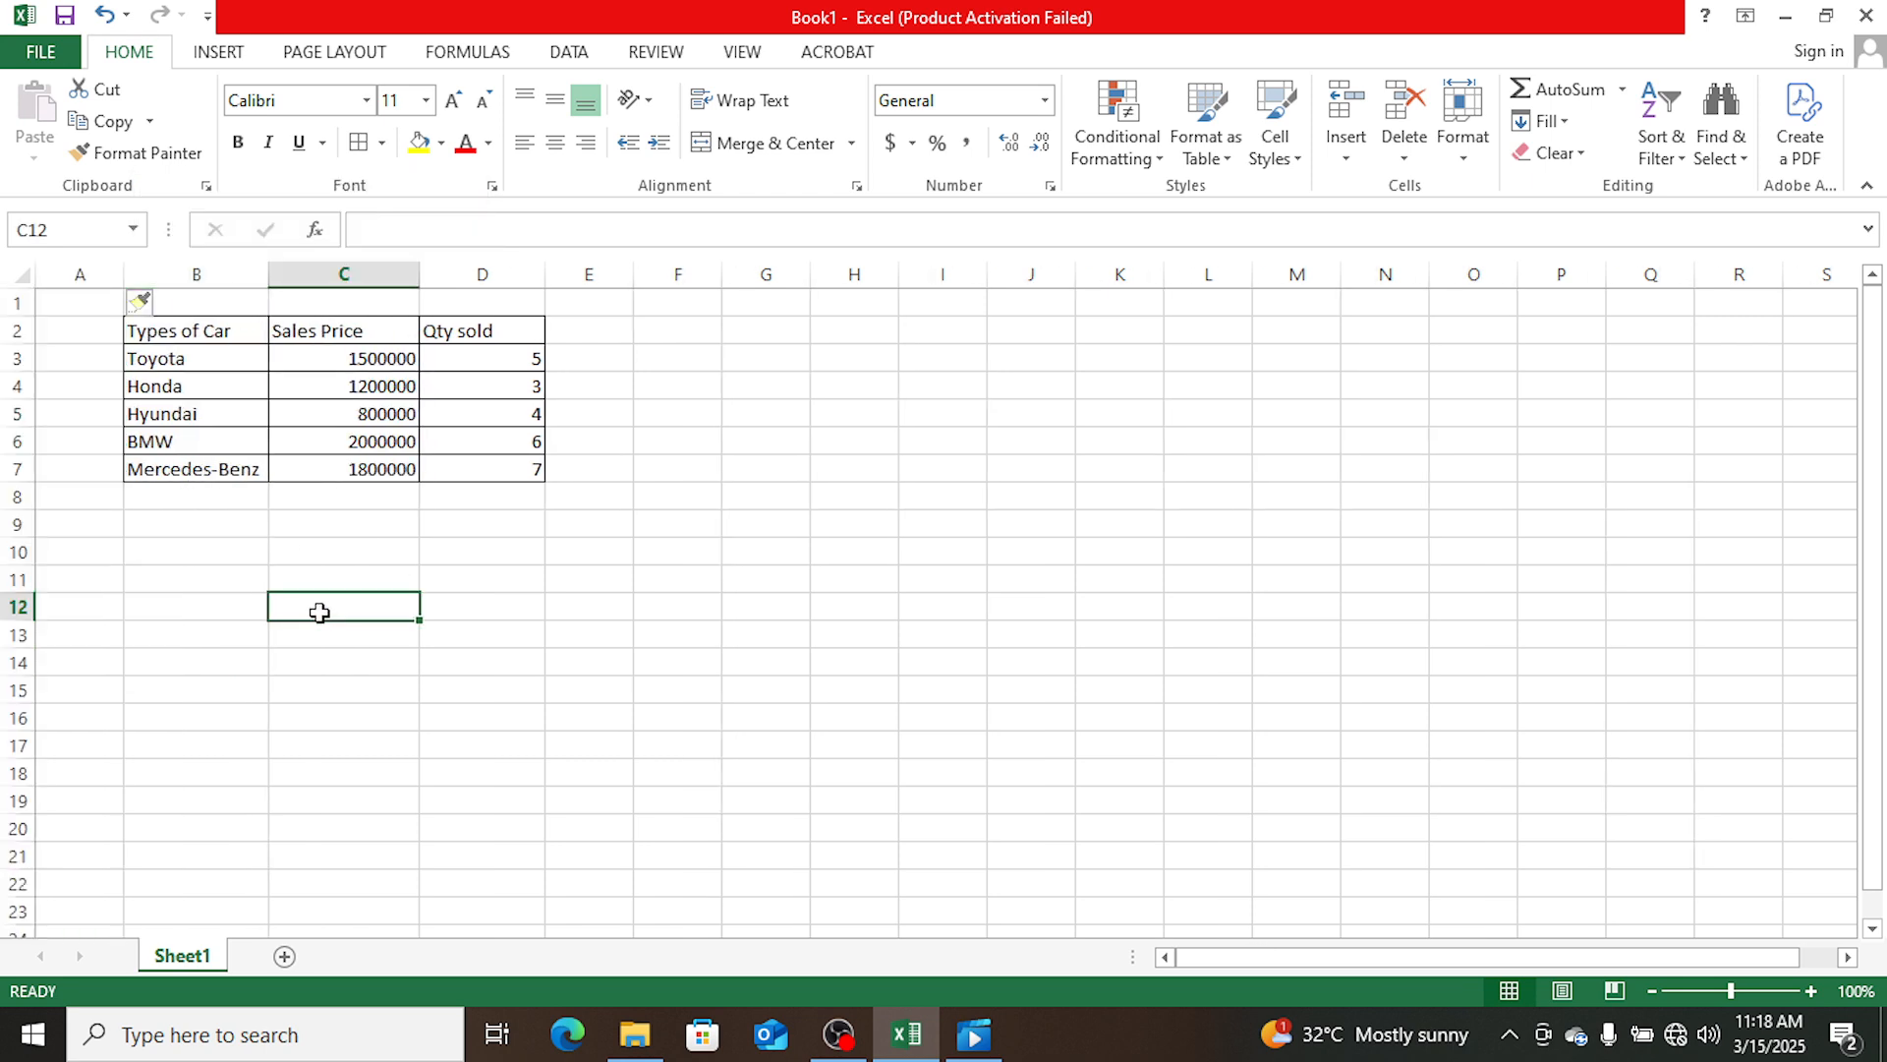
double_click(463, 526)
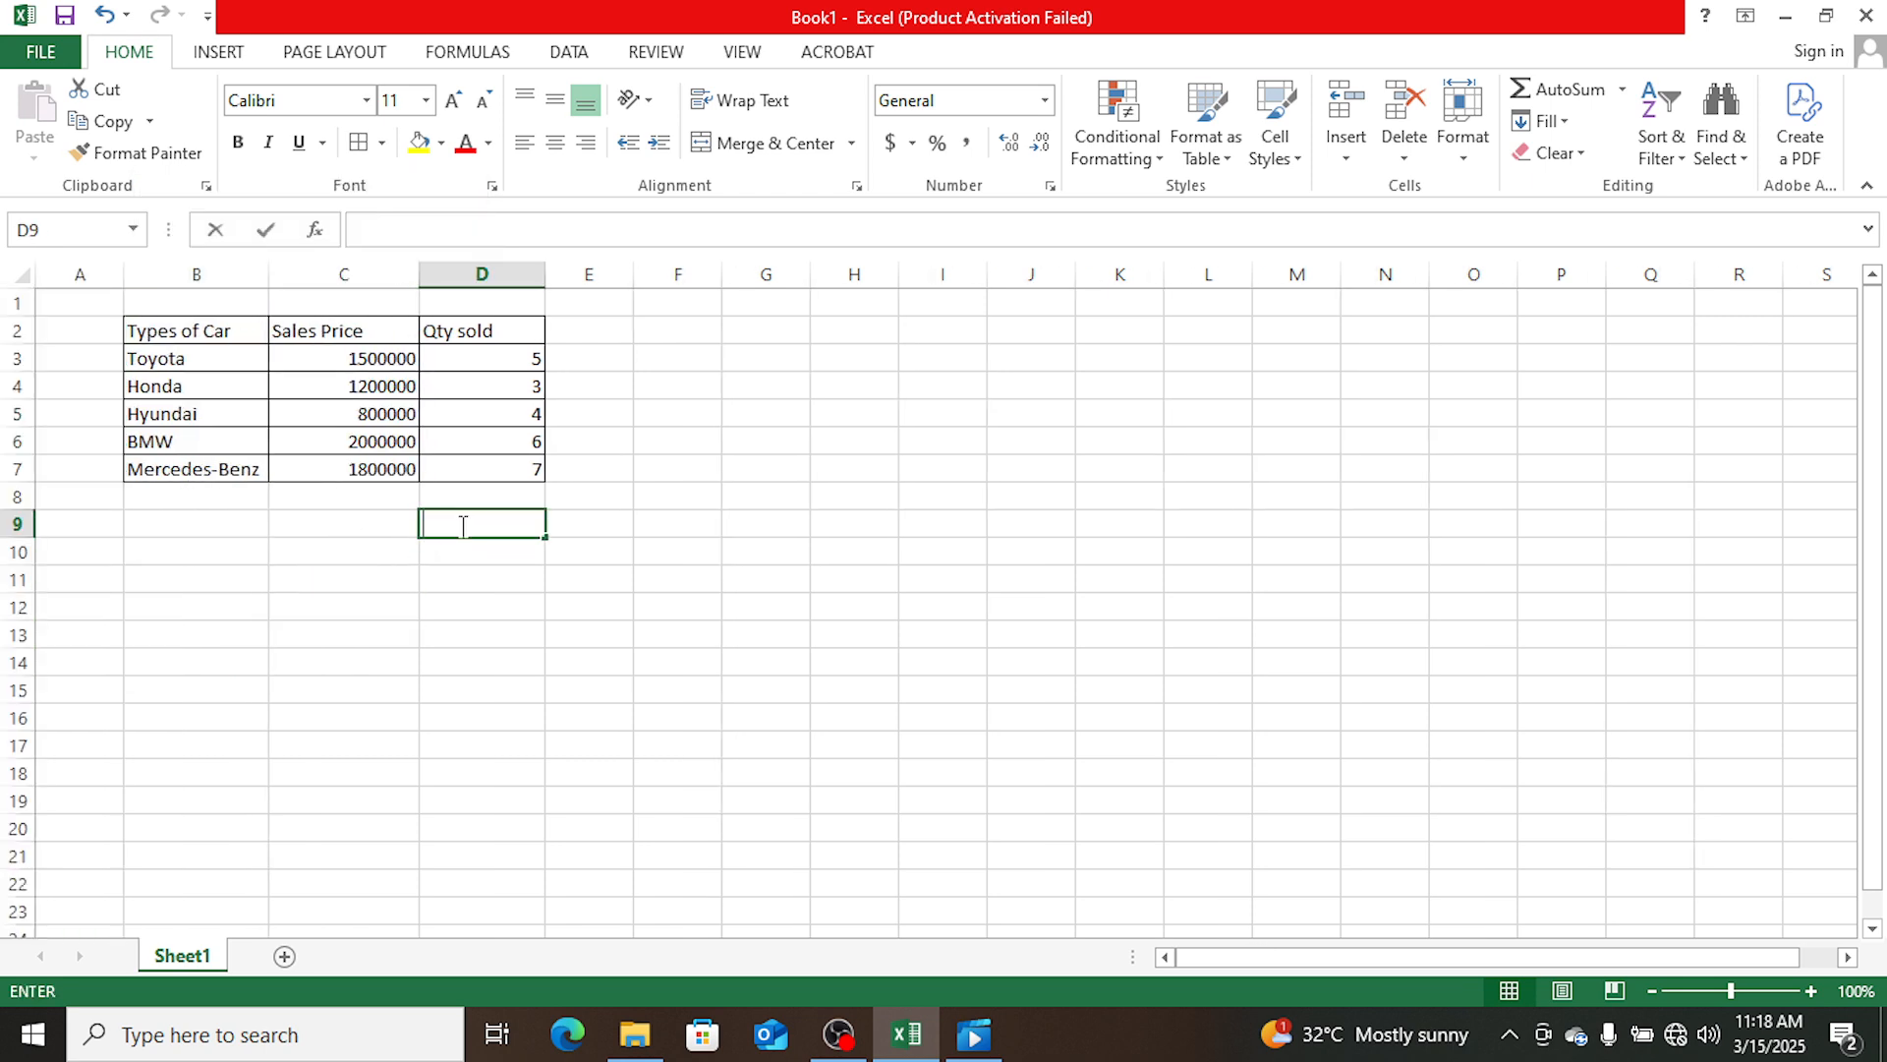
click(770, 467)
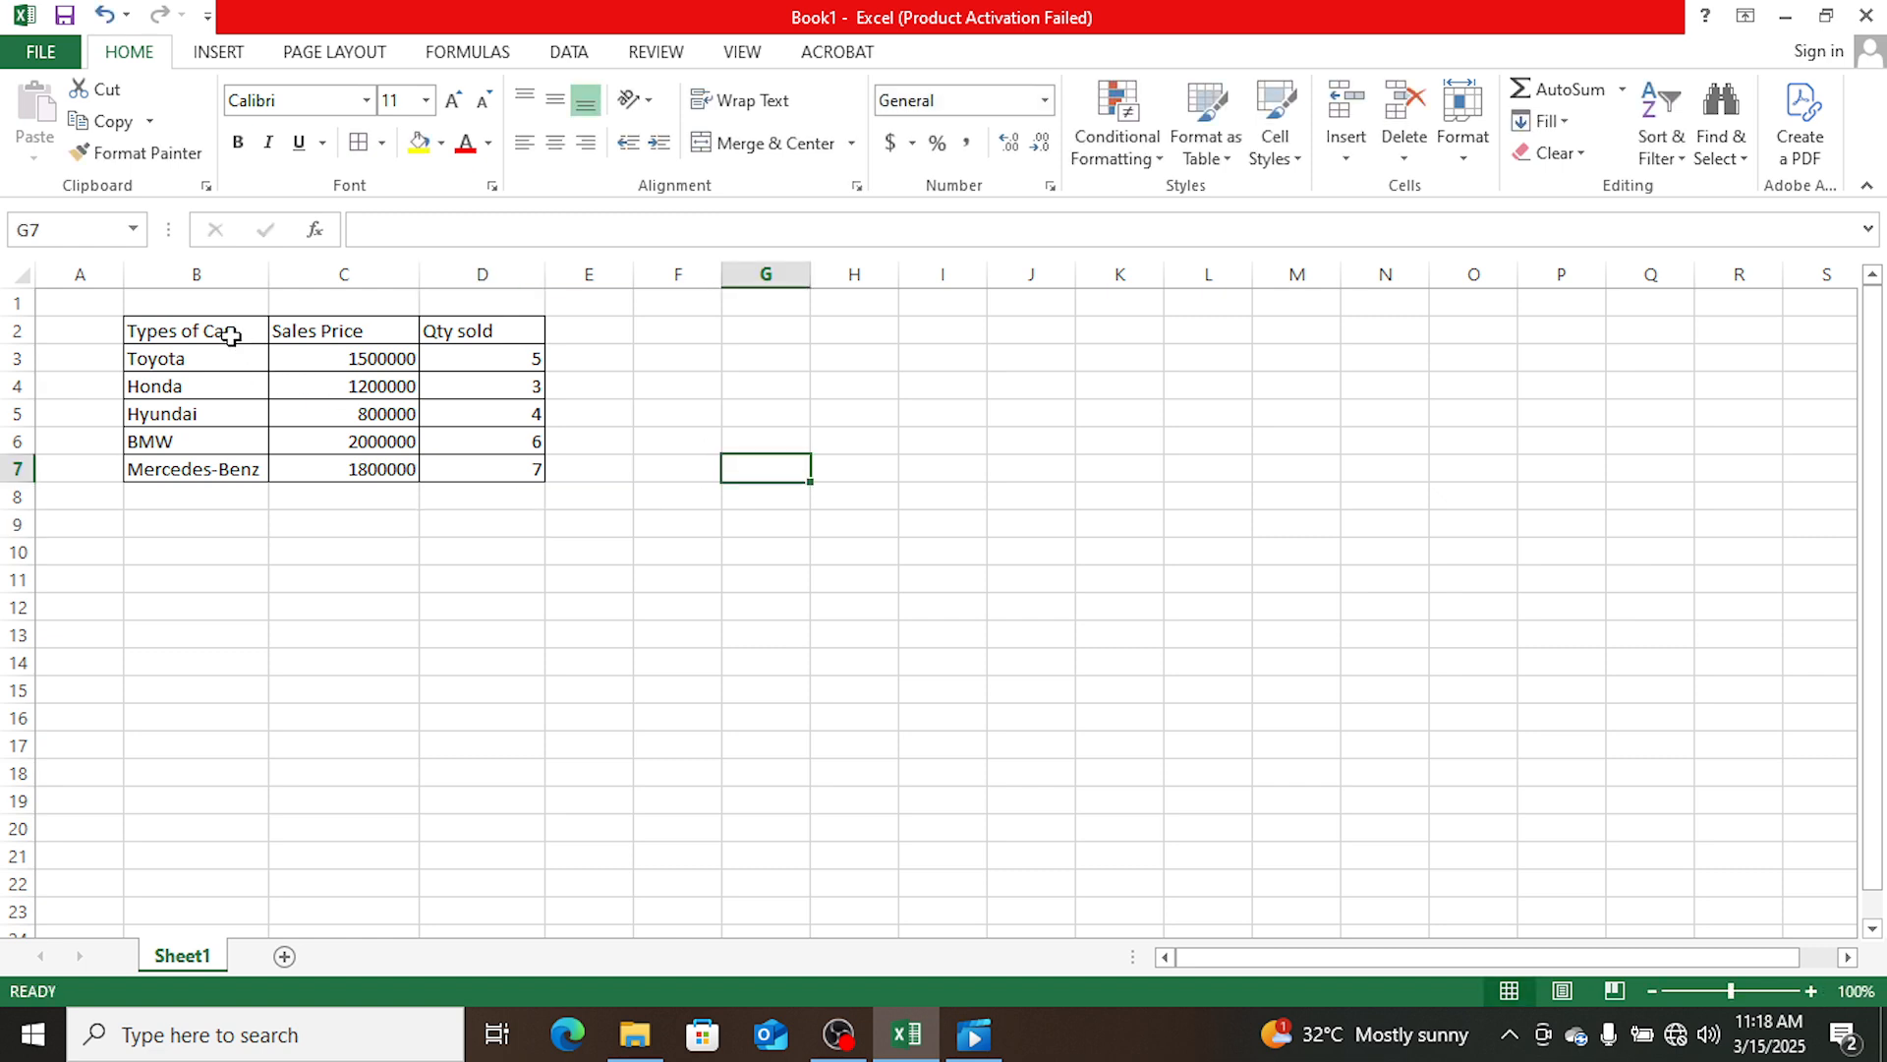
- Fill the header cells B2:D2 with yellow
drag(208, 330, 454, 325)
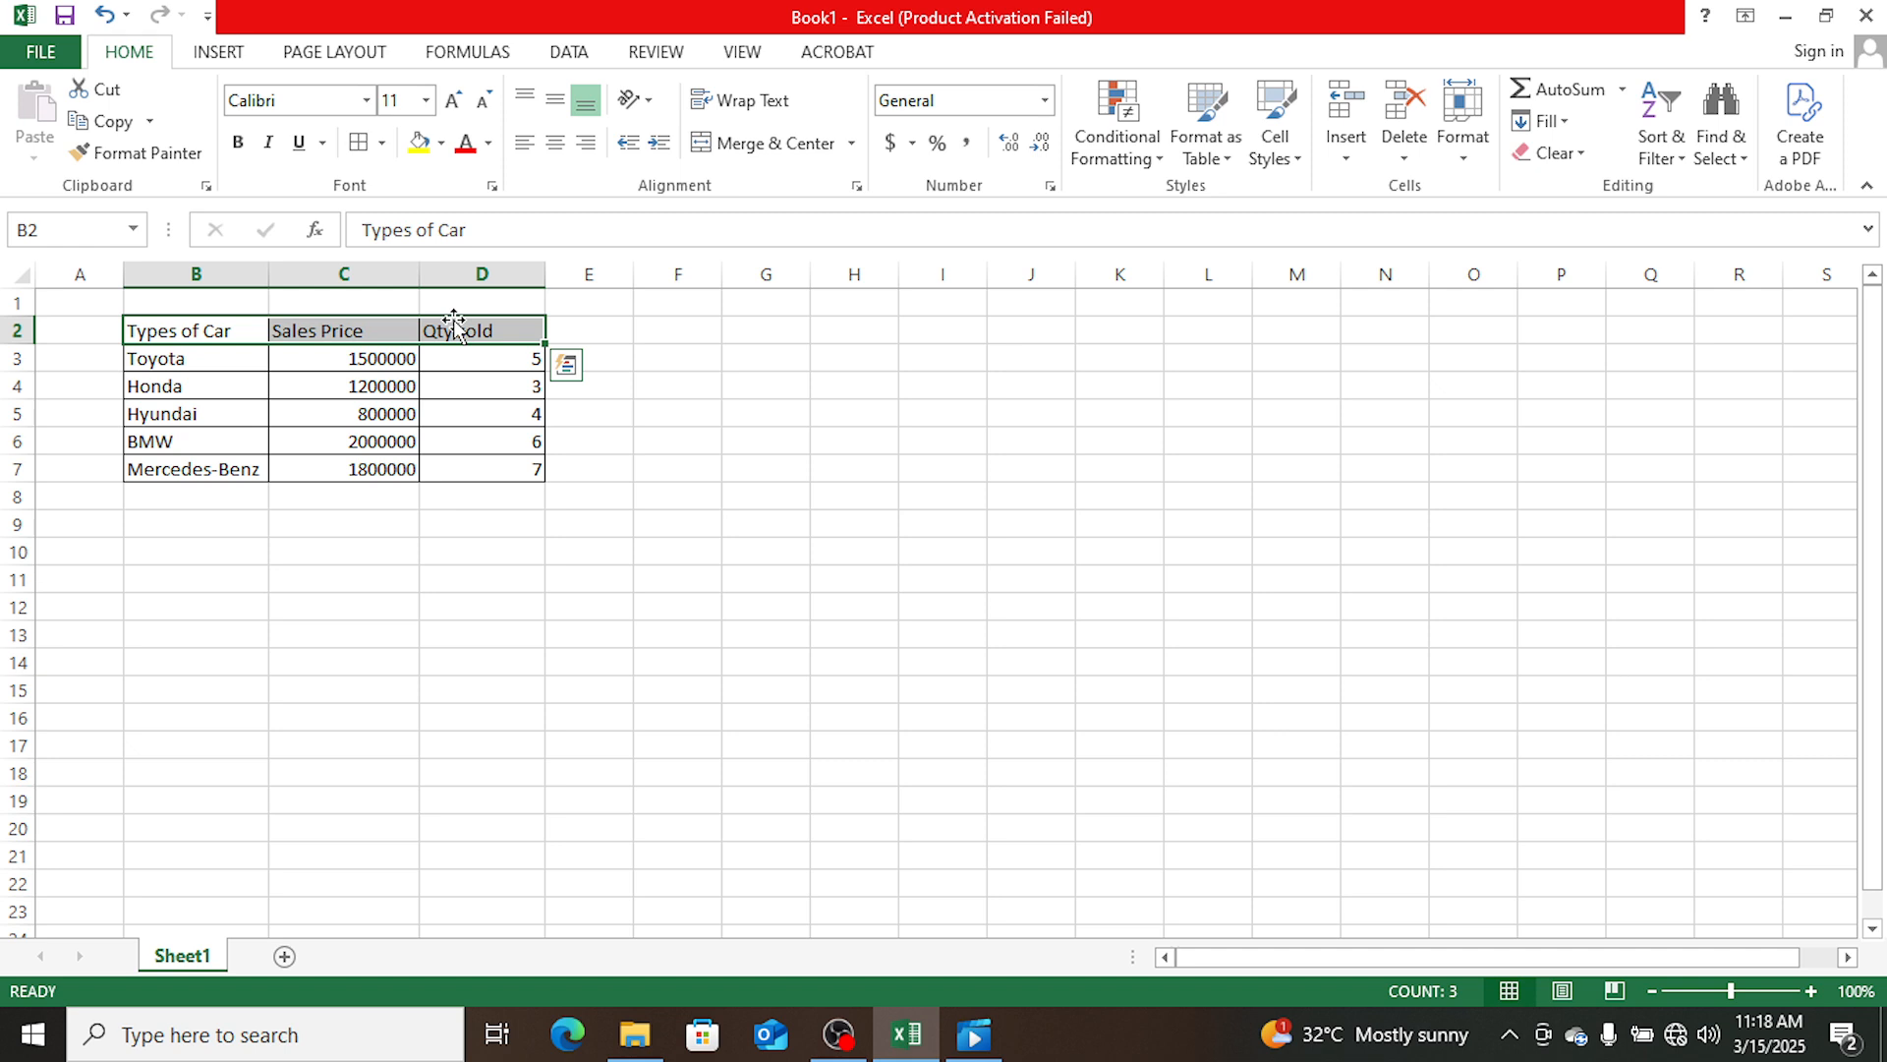
click(426, 147)
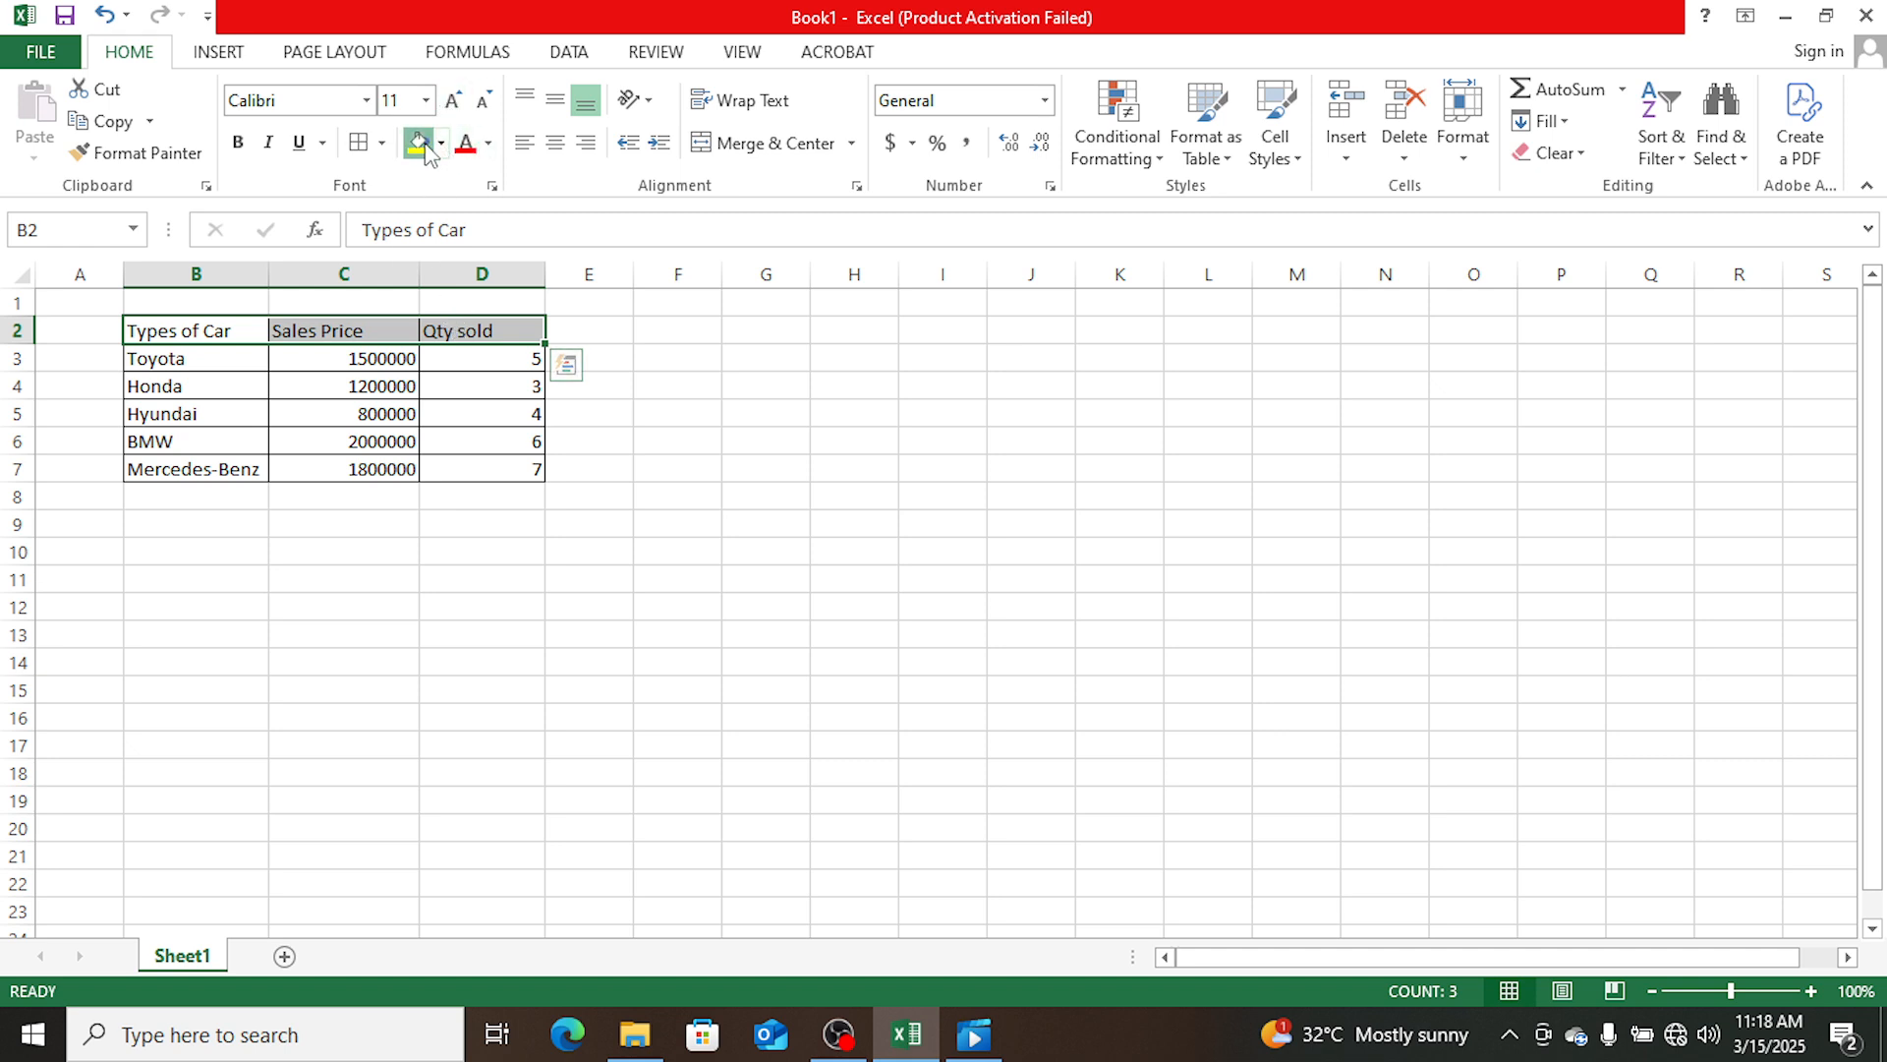
click(286, 607)
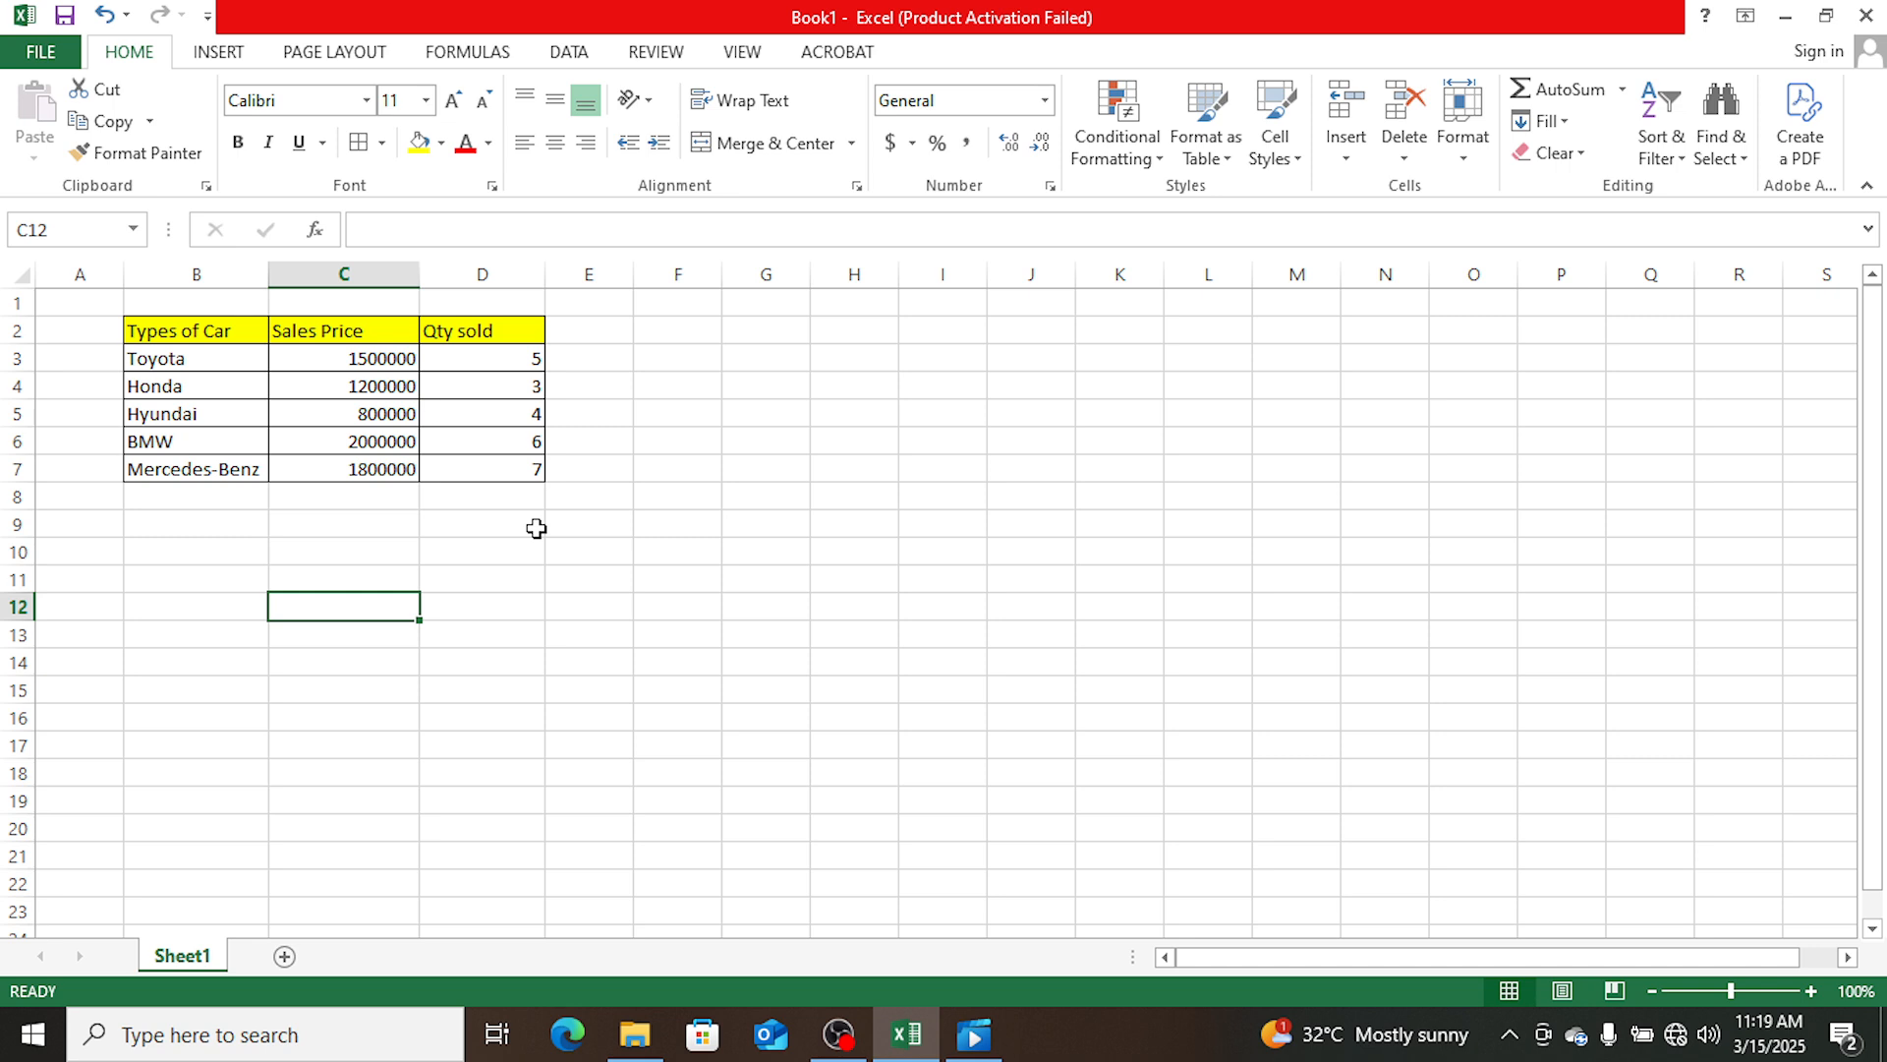
- Enter the label SUM in cell A9 below the table
click(95, 518)
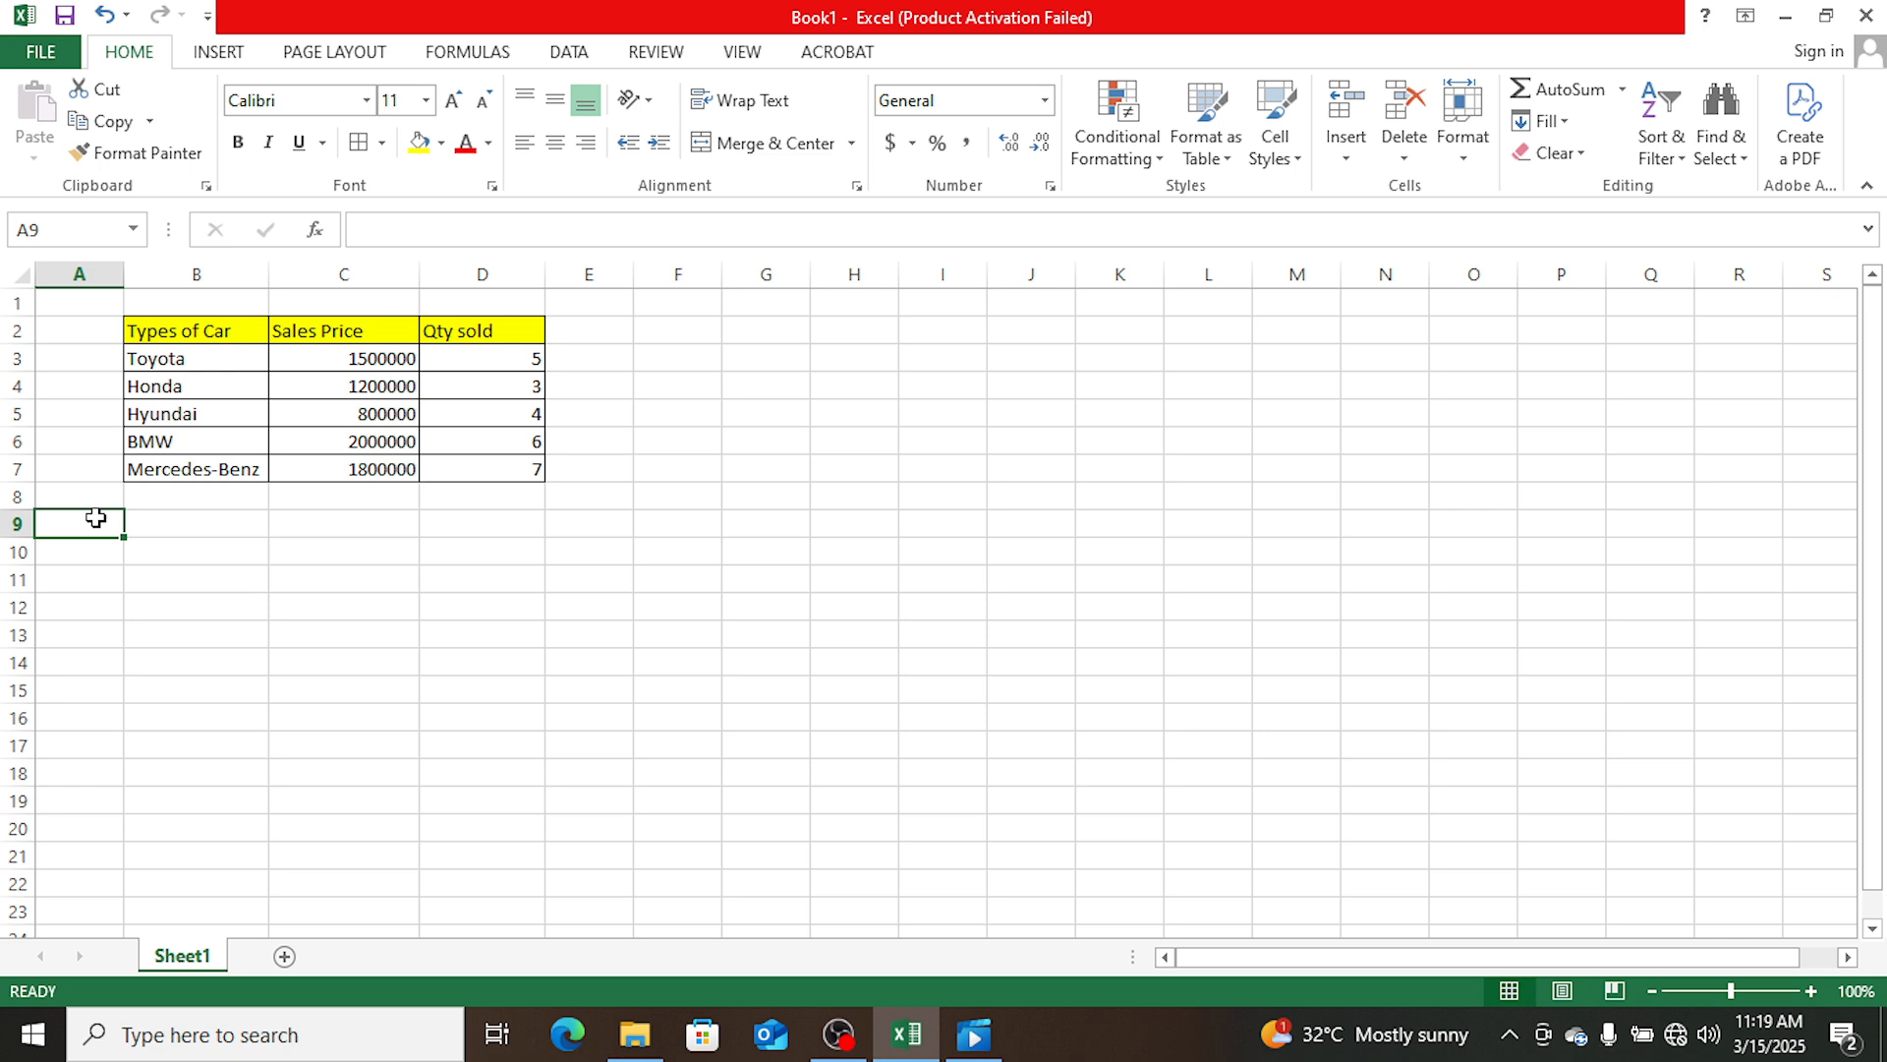
text(SU)
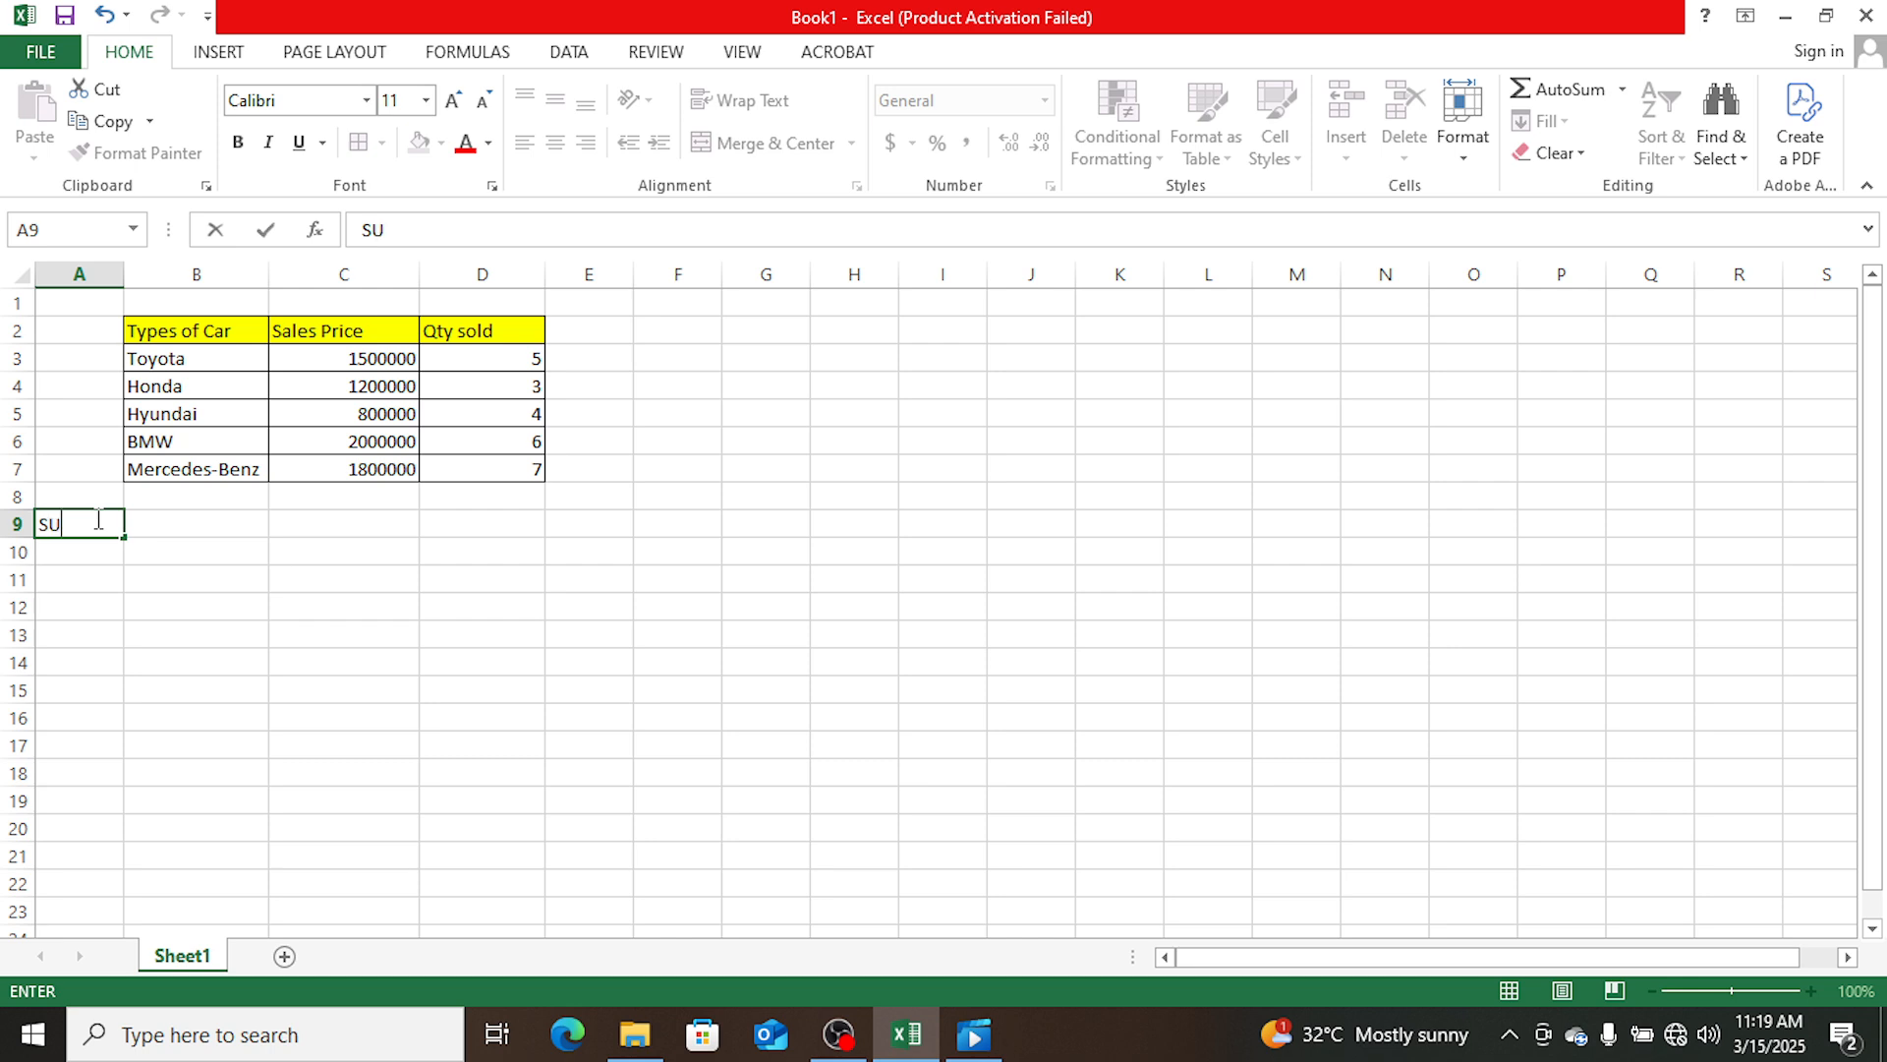
text(M)
key(Tab)
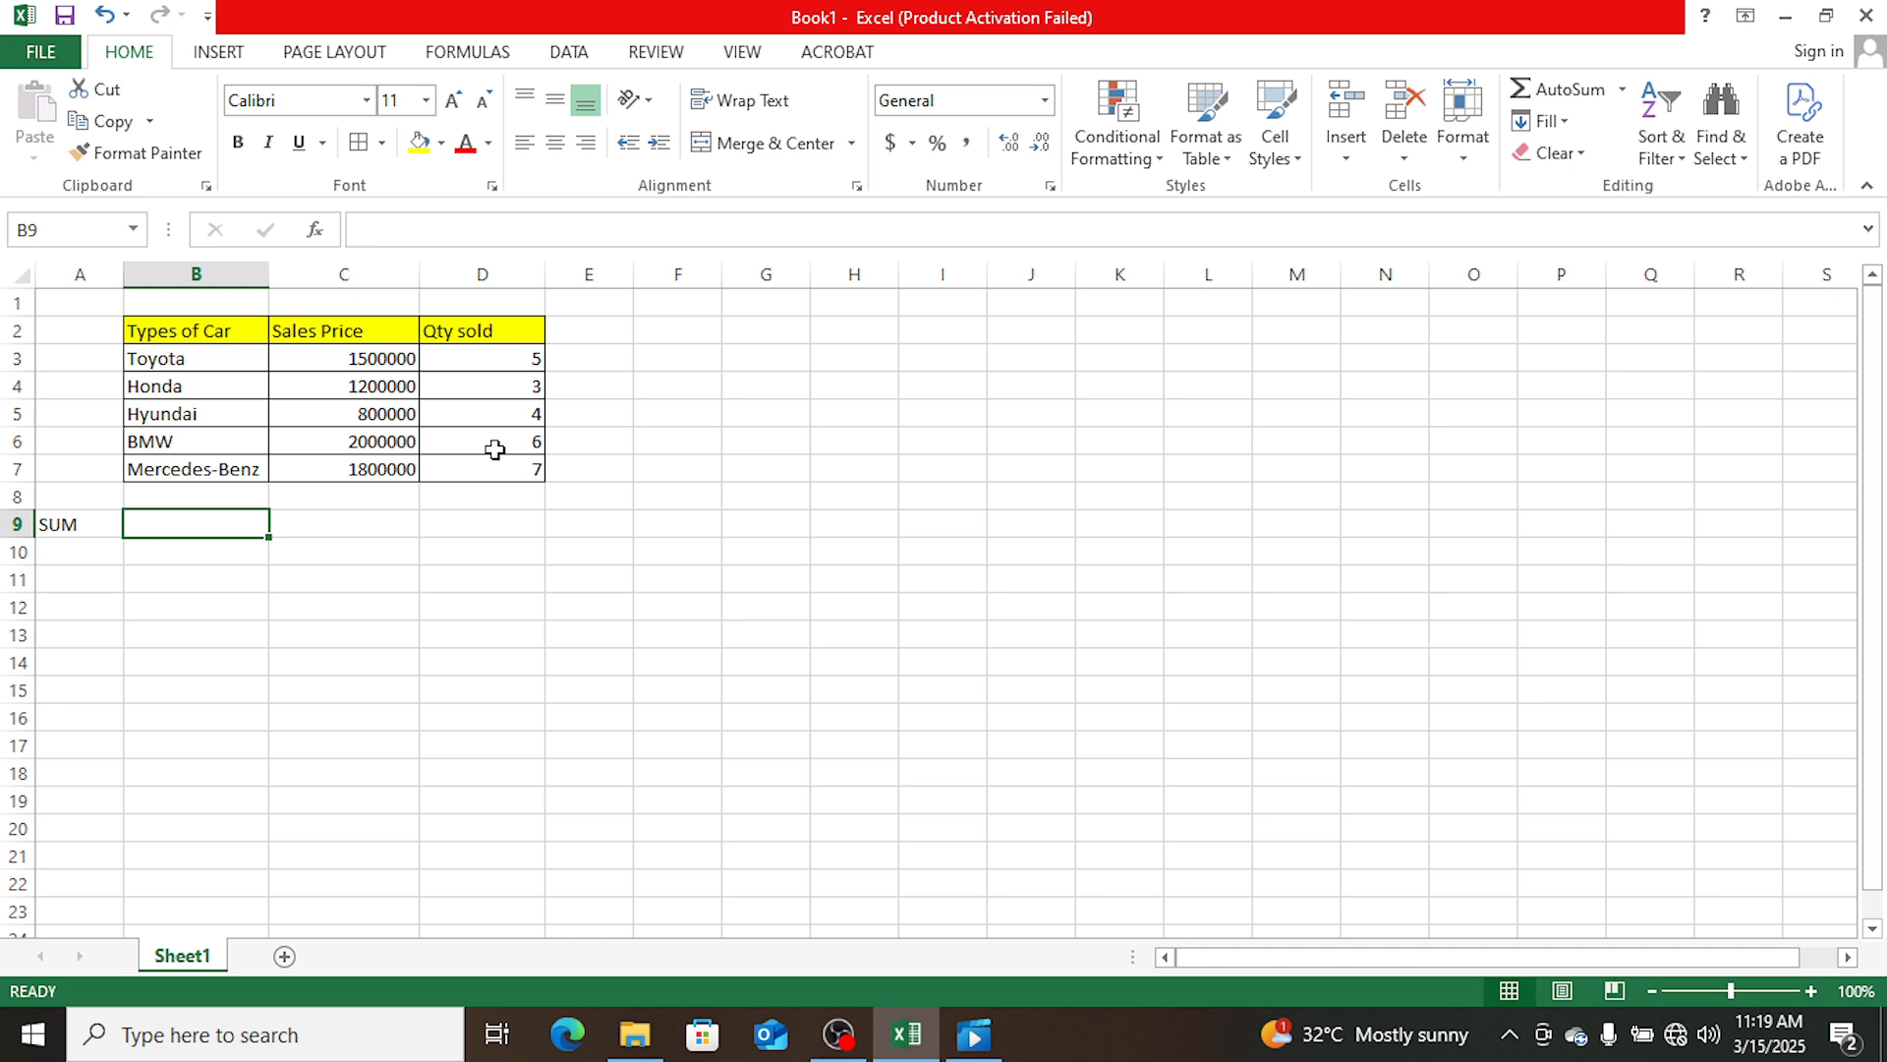
- Total the Qty sold column in cell D9 of the SUM row with the formula =SUM(D3:D7)
click(342, 523)
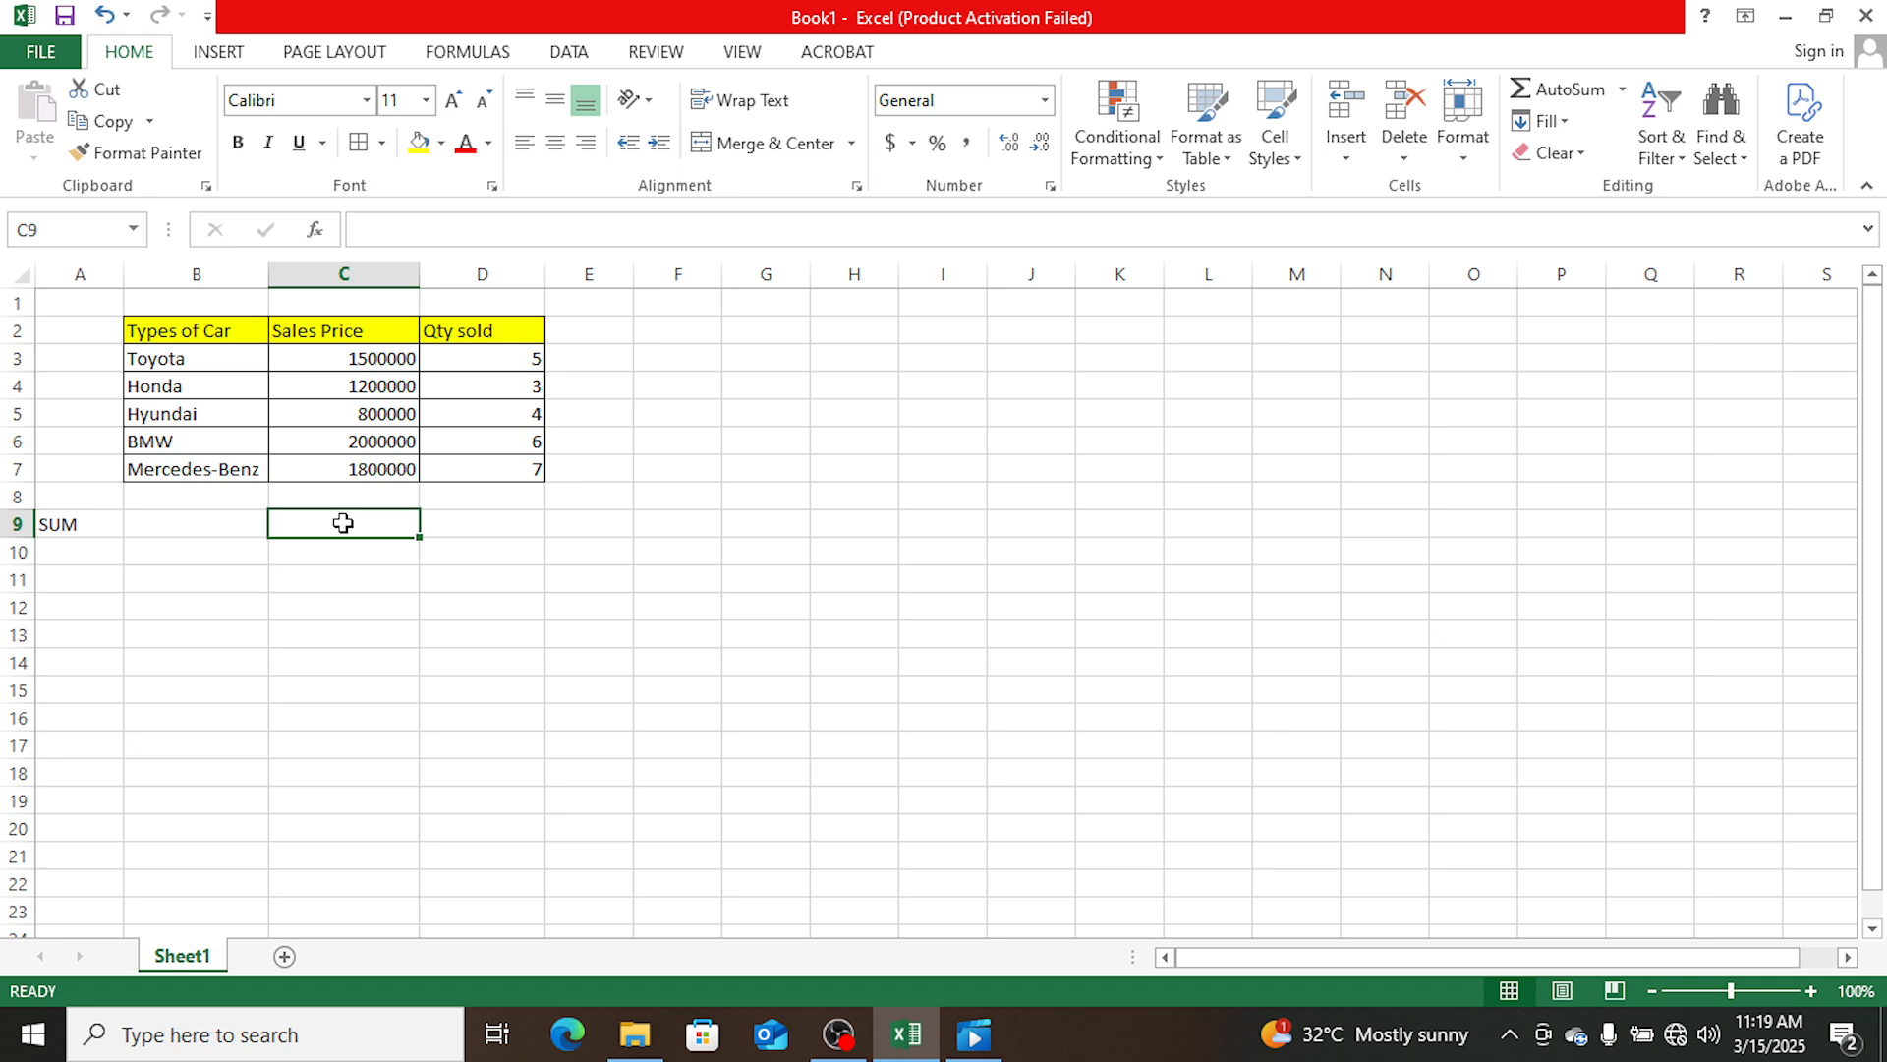
click(506, 533)
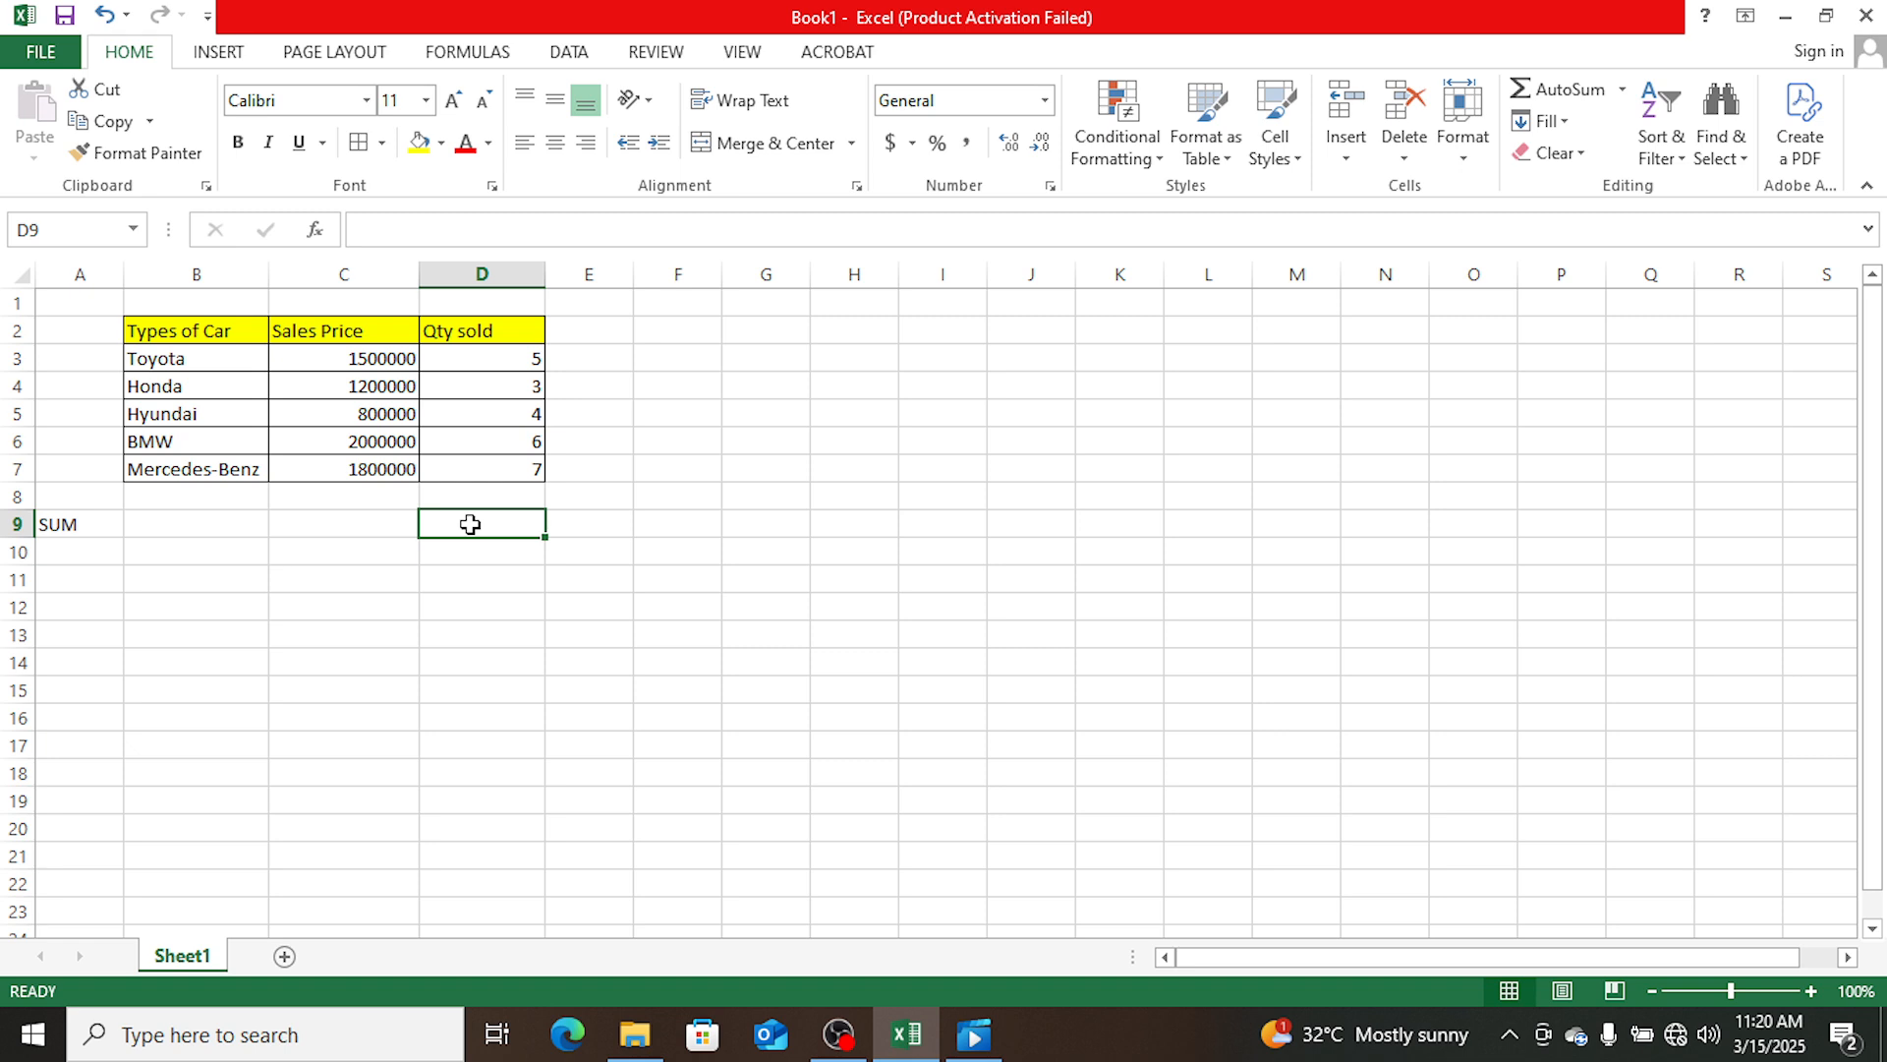
text(=)
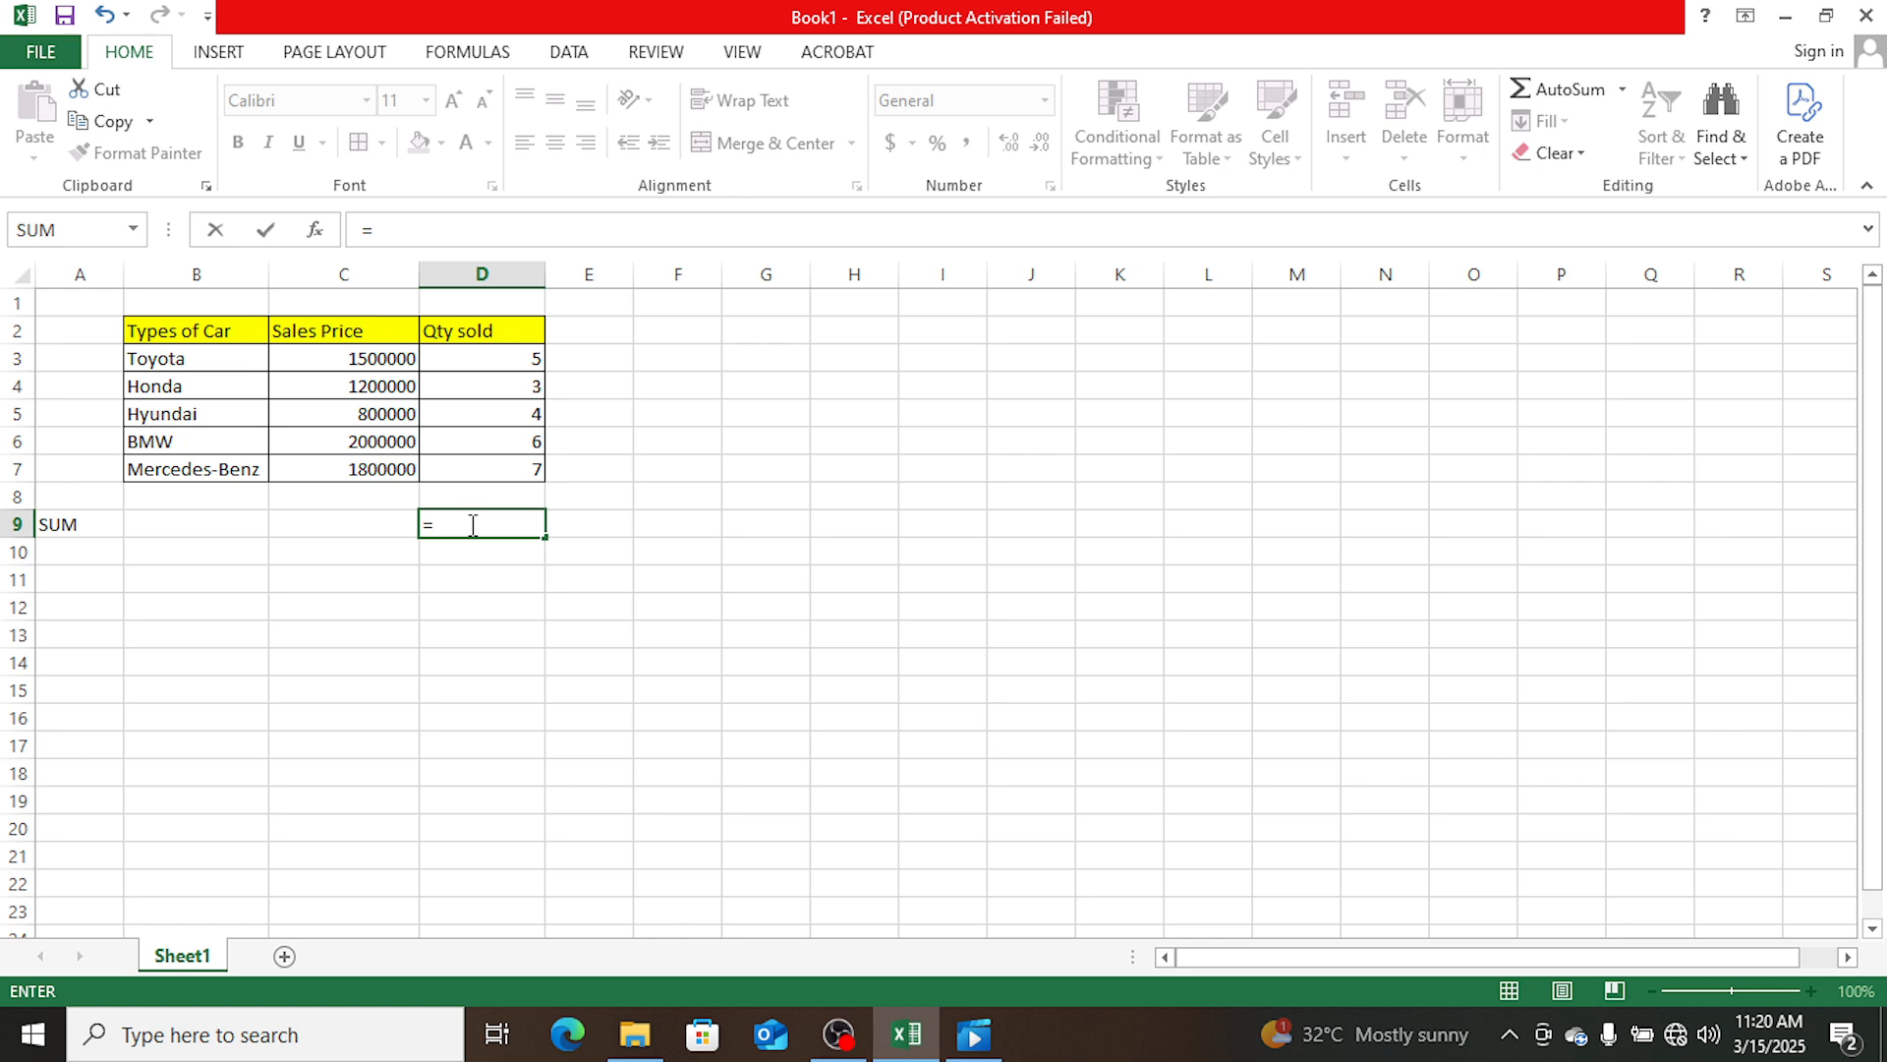
text(SU)
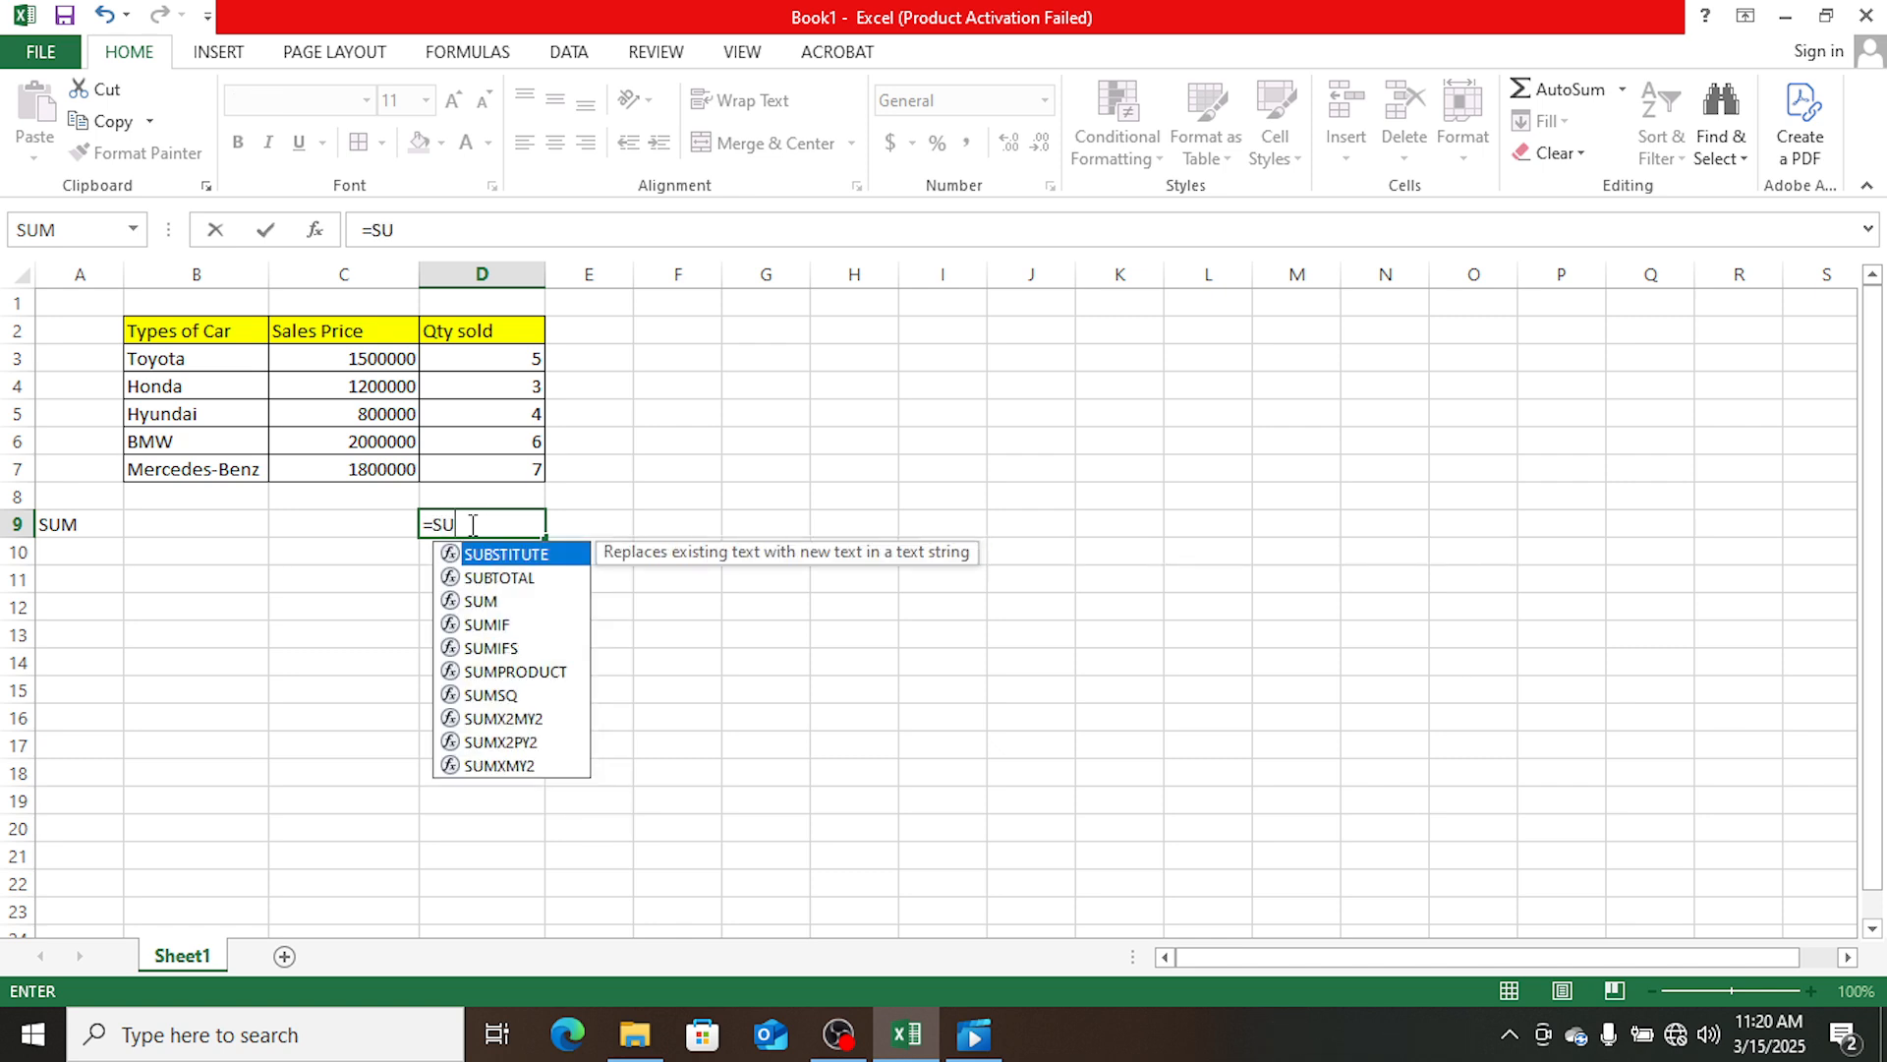
text(M)
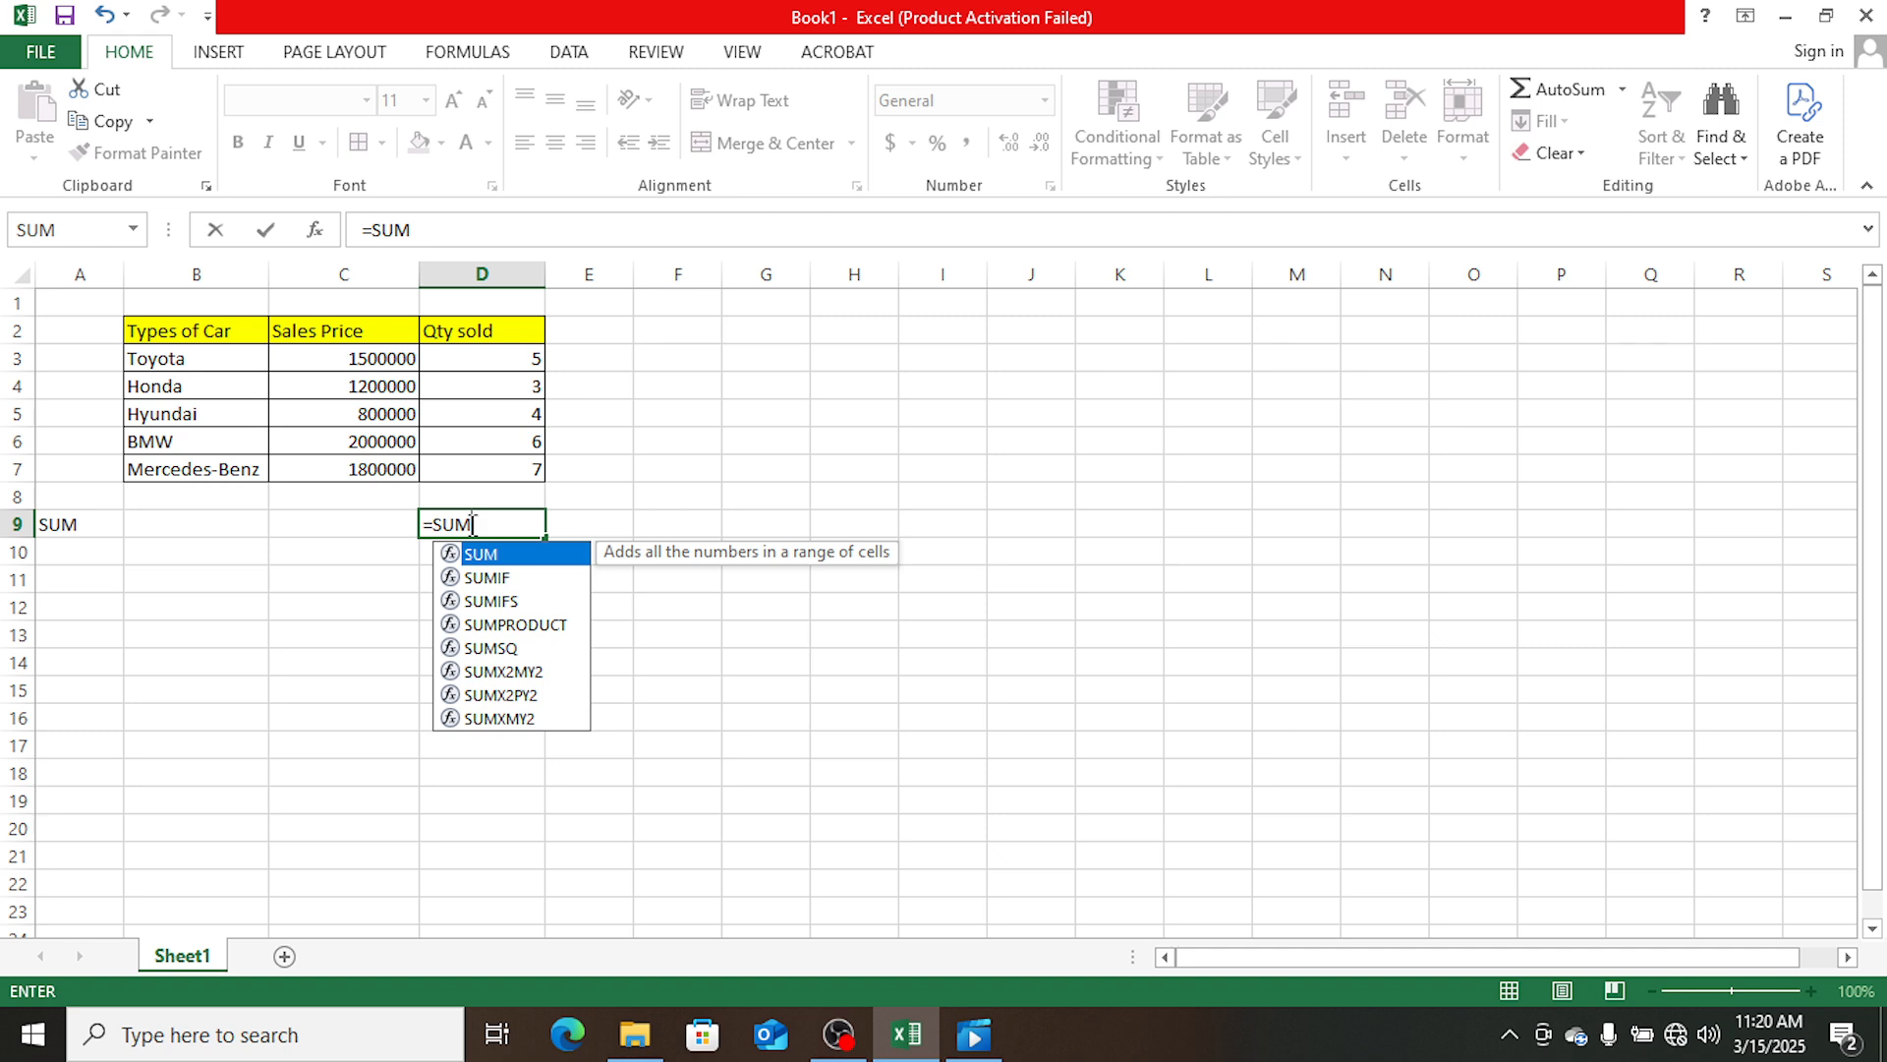
double_click(522, 556)
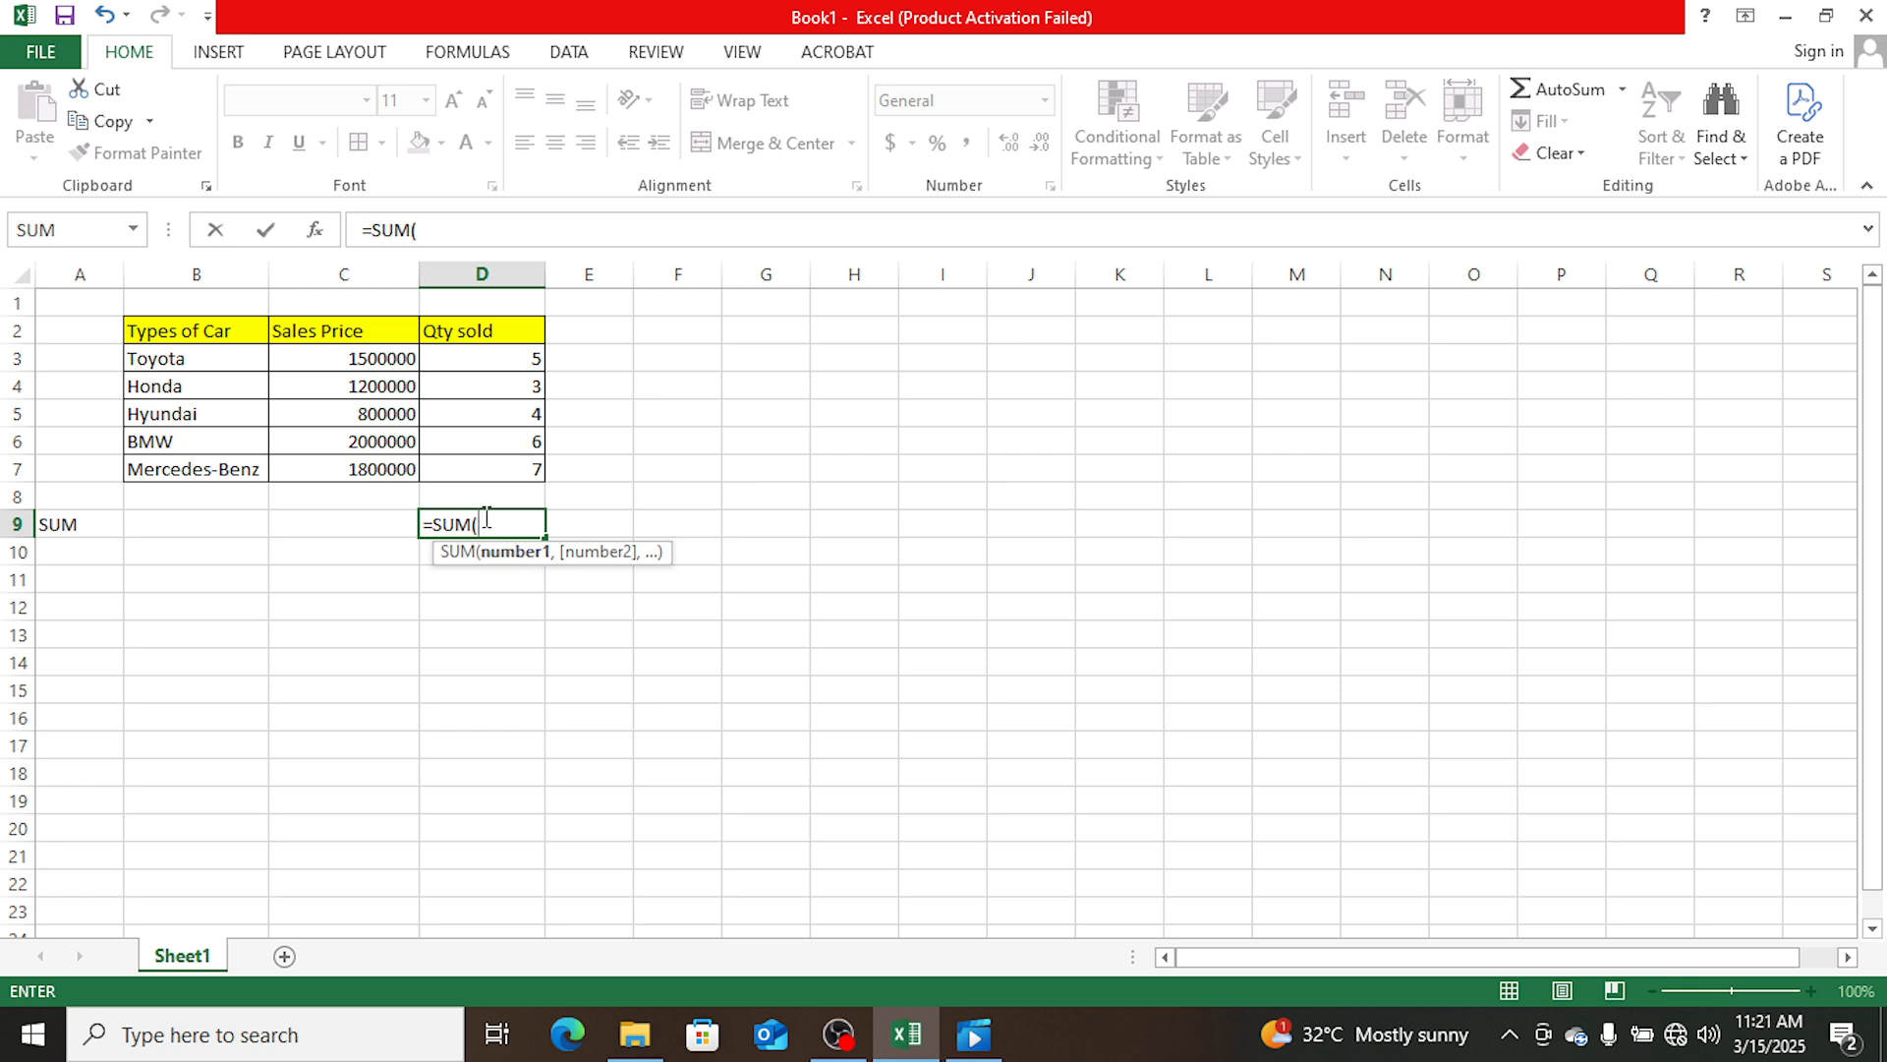
click(516, 360)
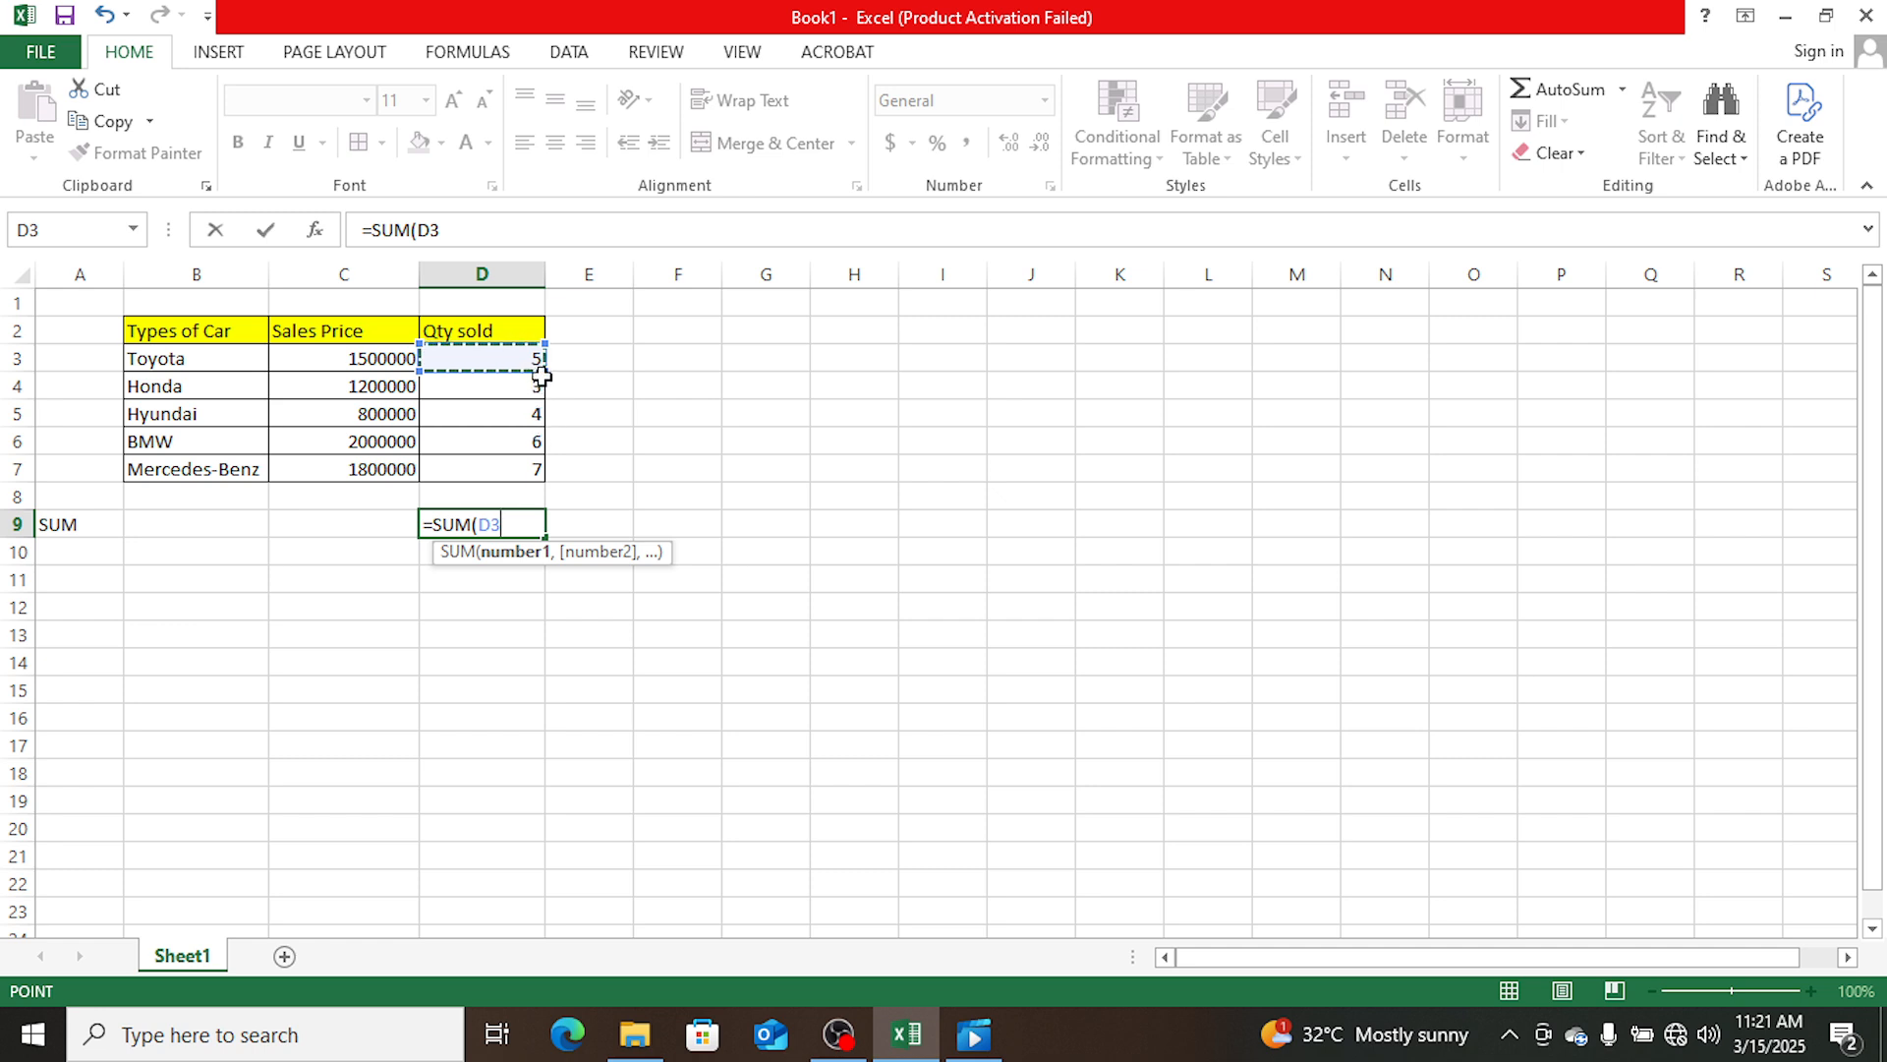
click(542, 369)
drag(537, 364, 531, 476)
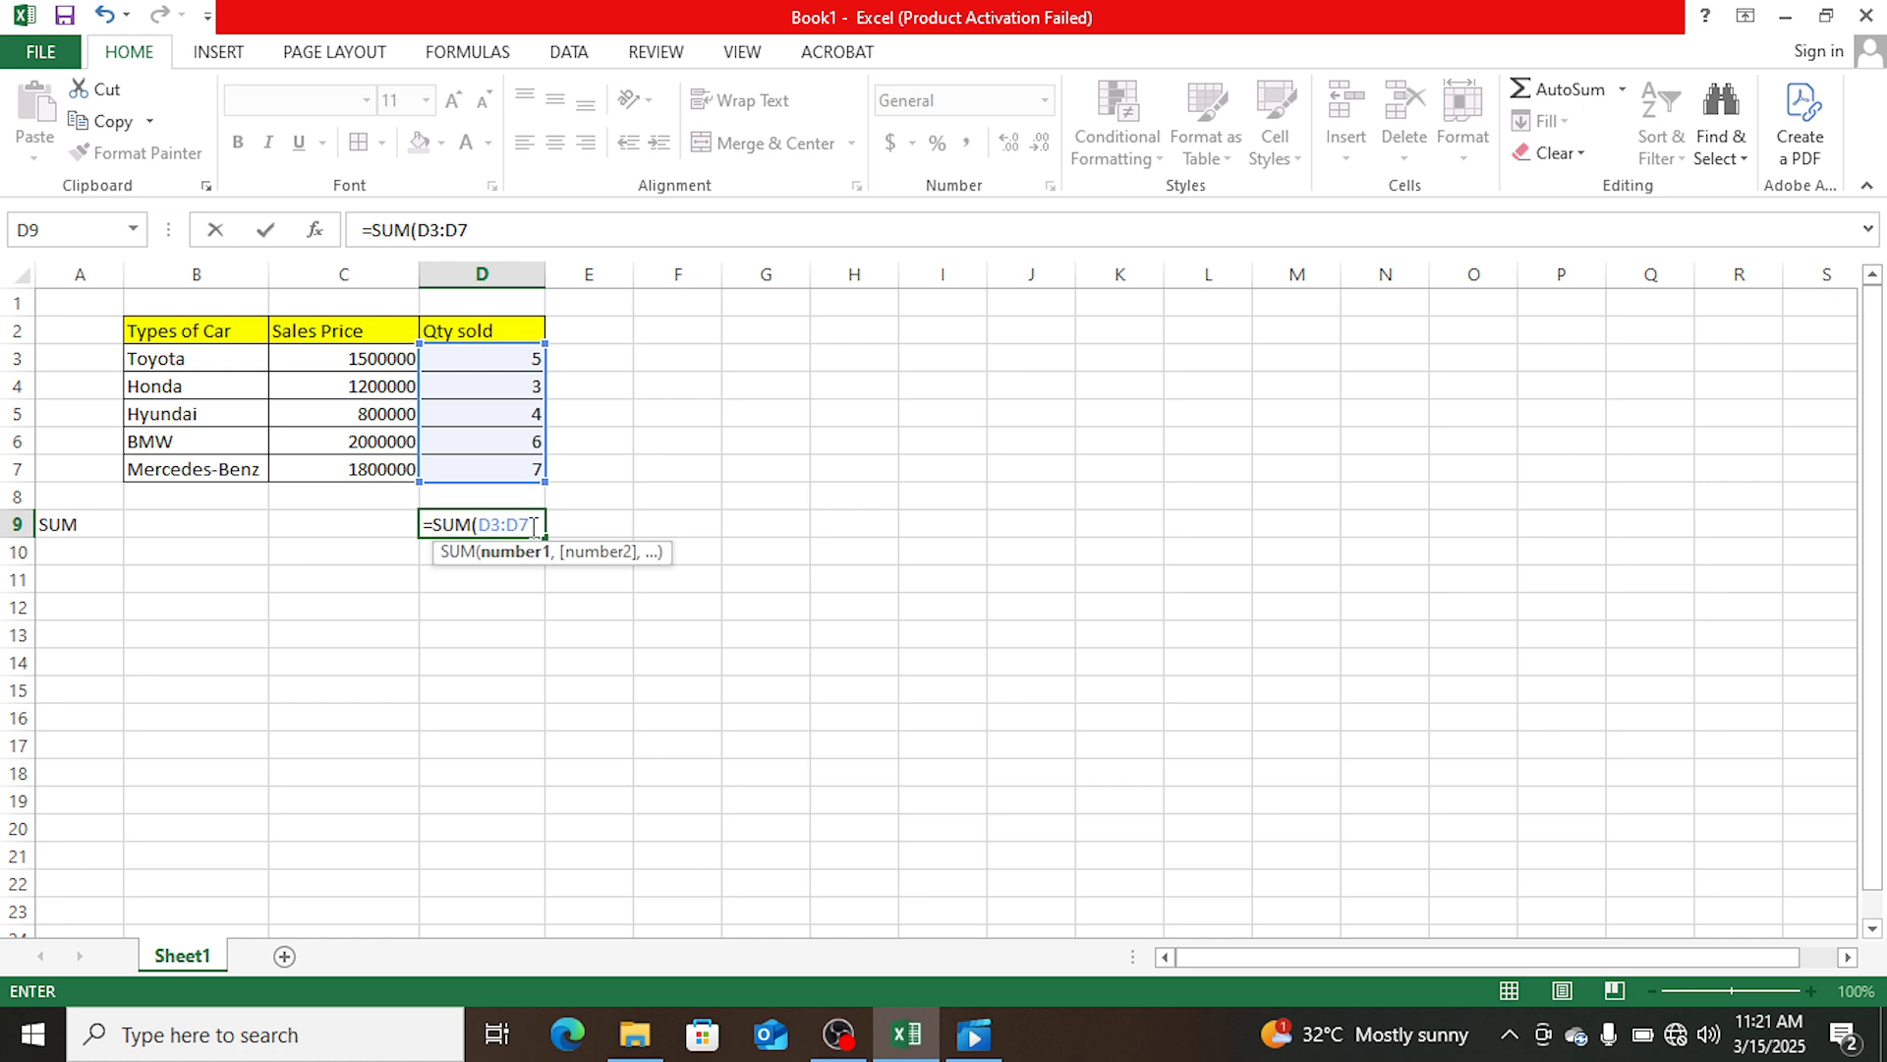
text())
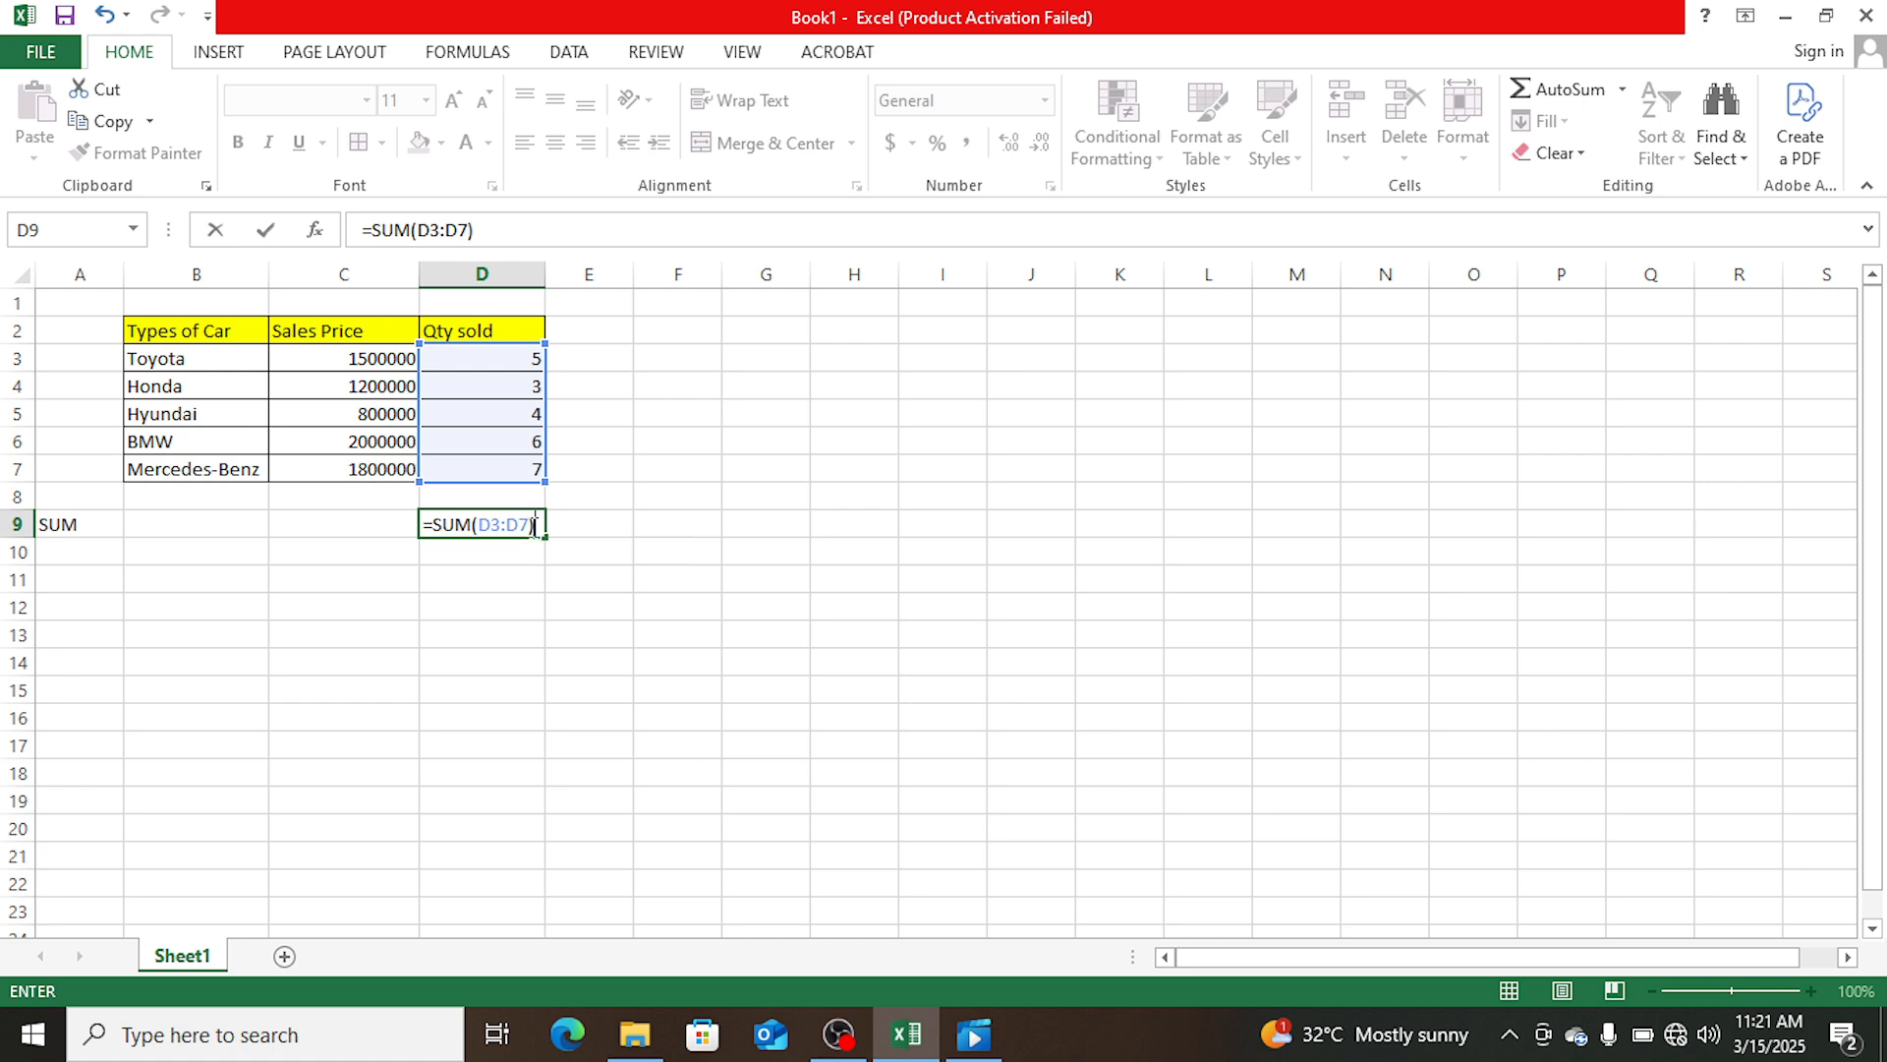
key(Return)
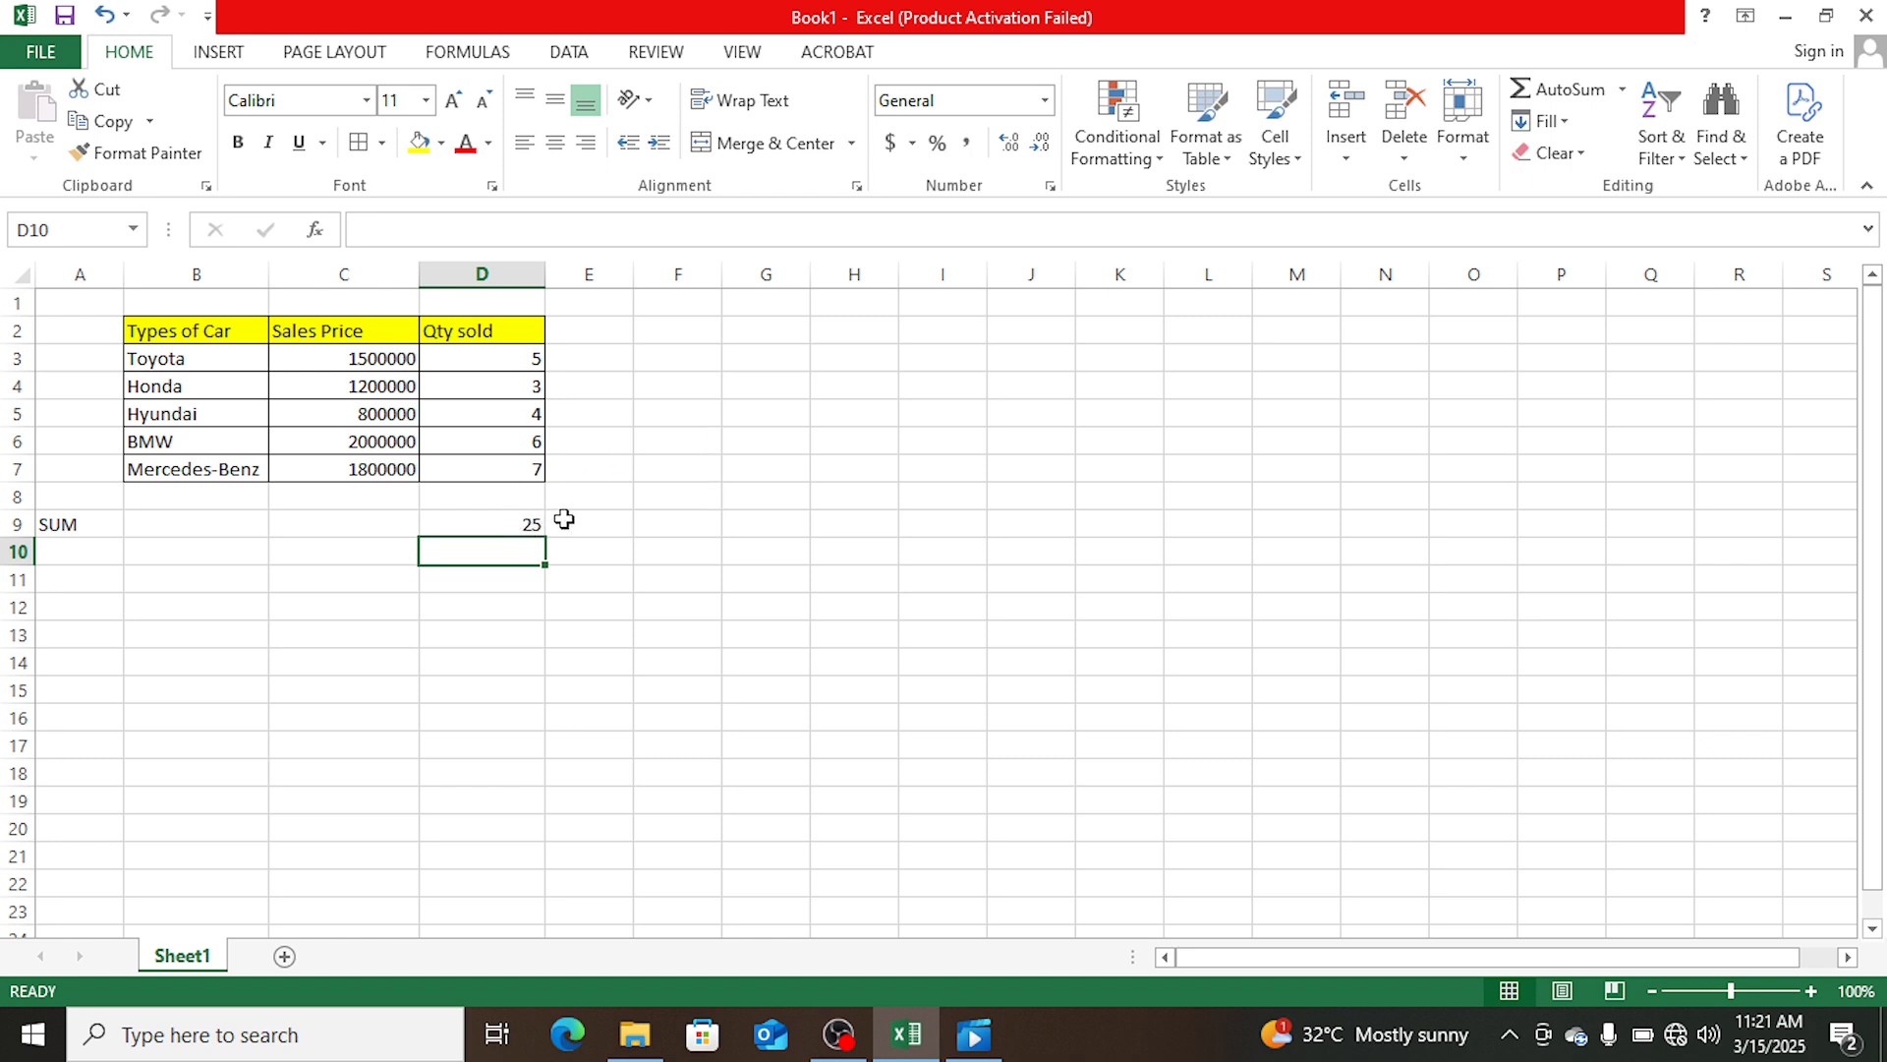
click(503, 526)
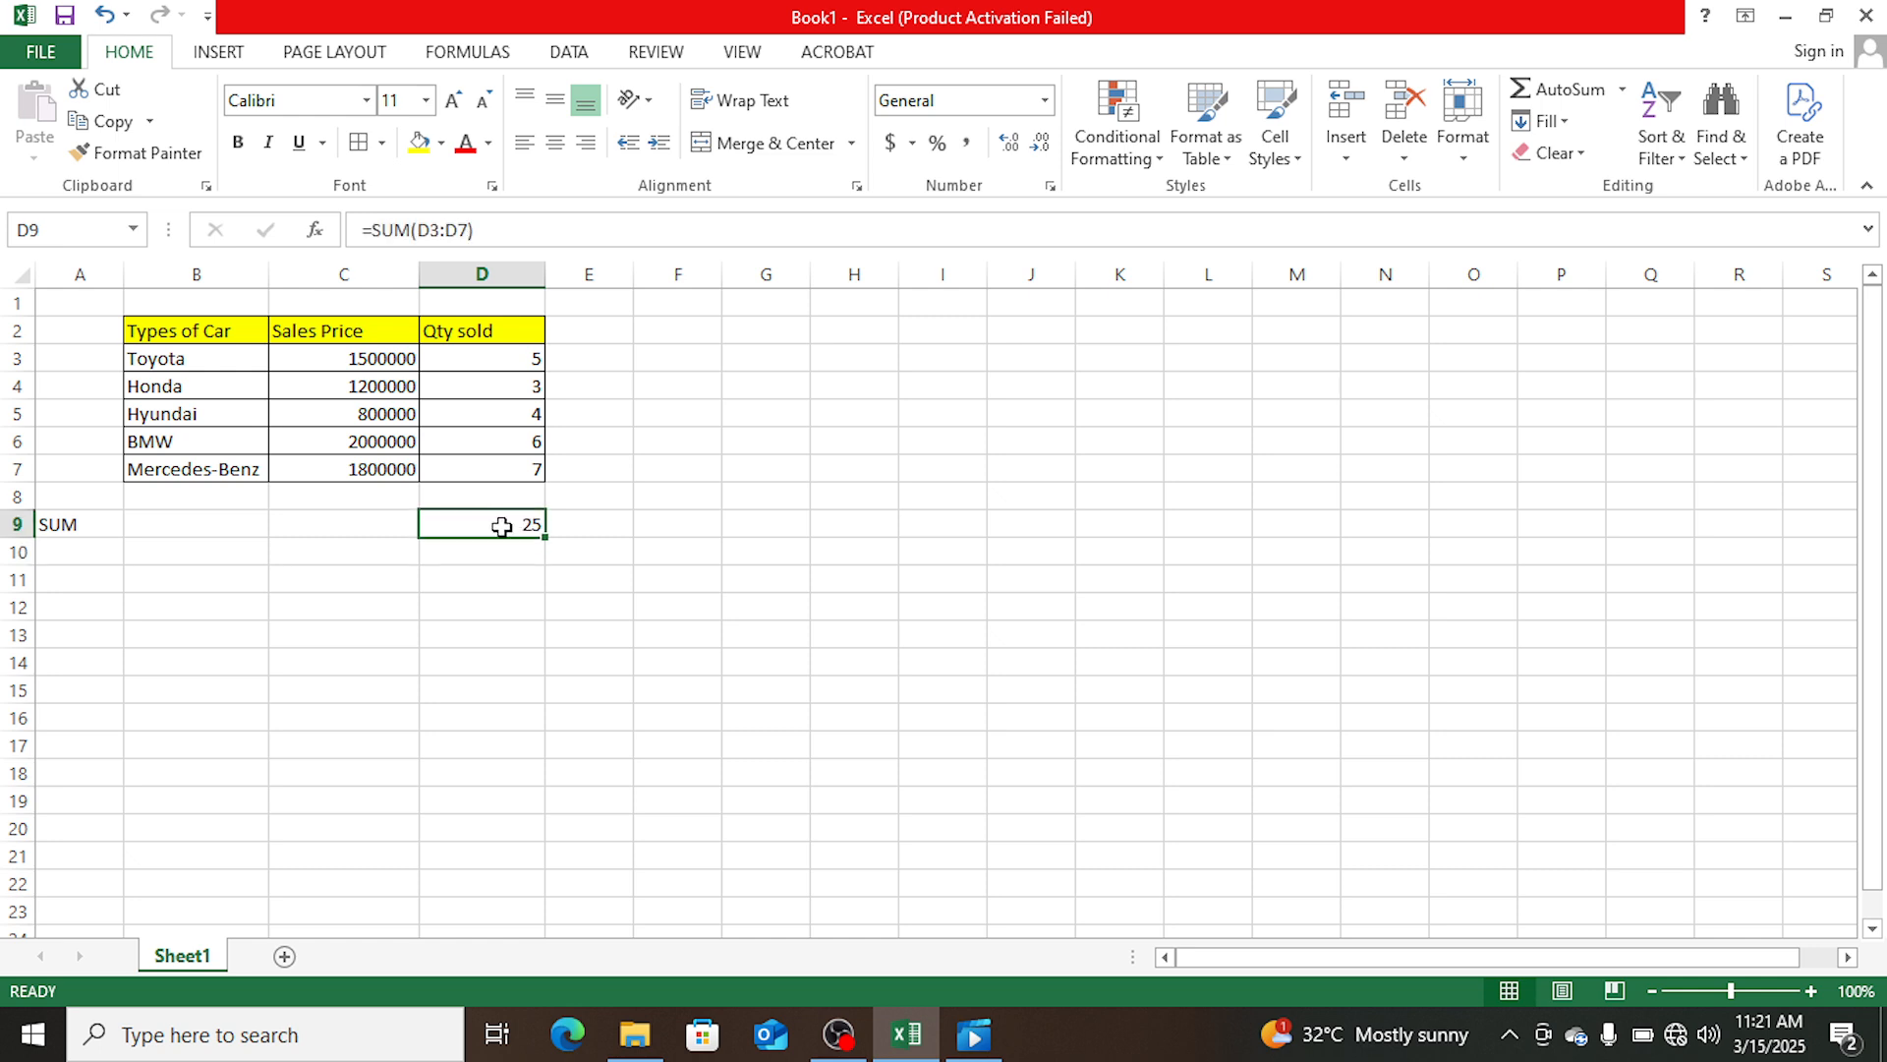
click(594, 519)
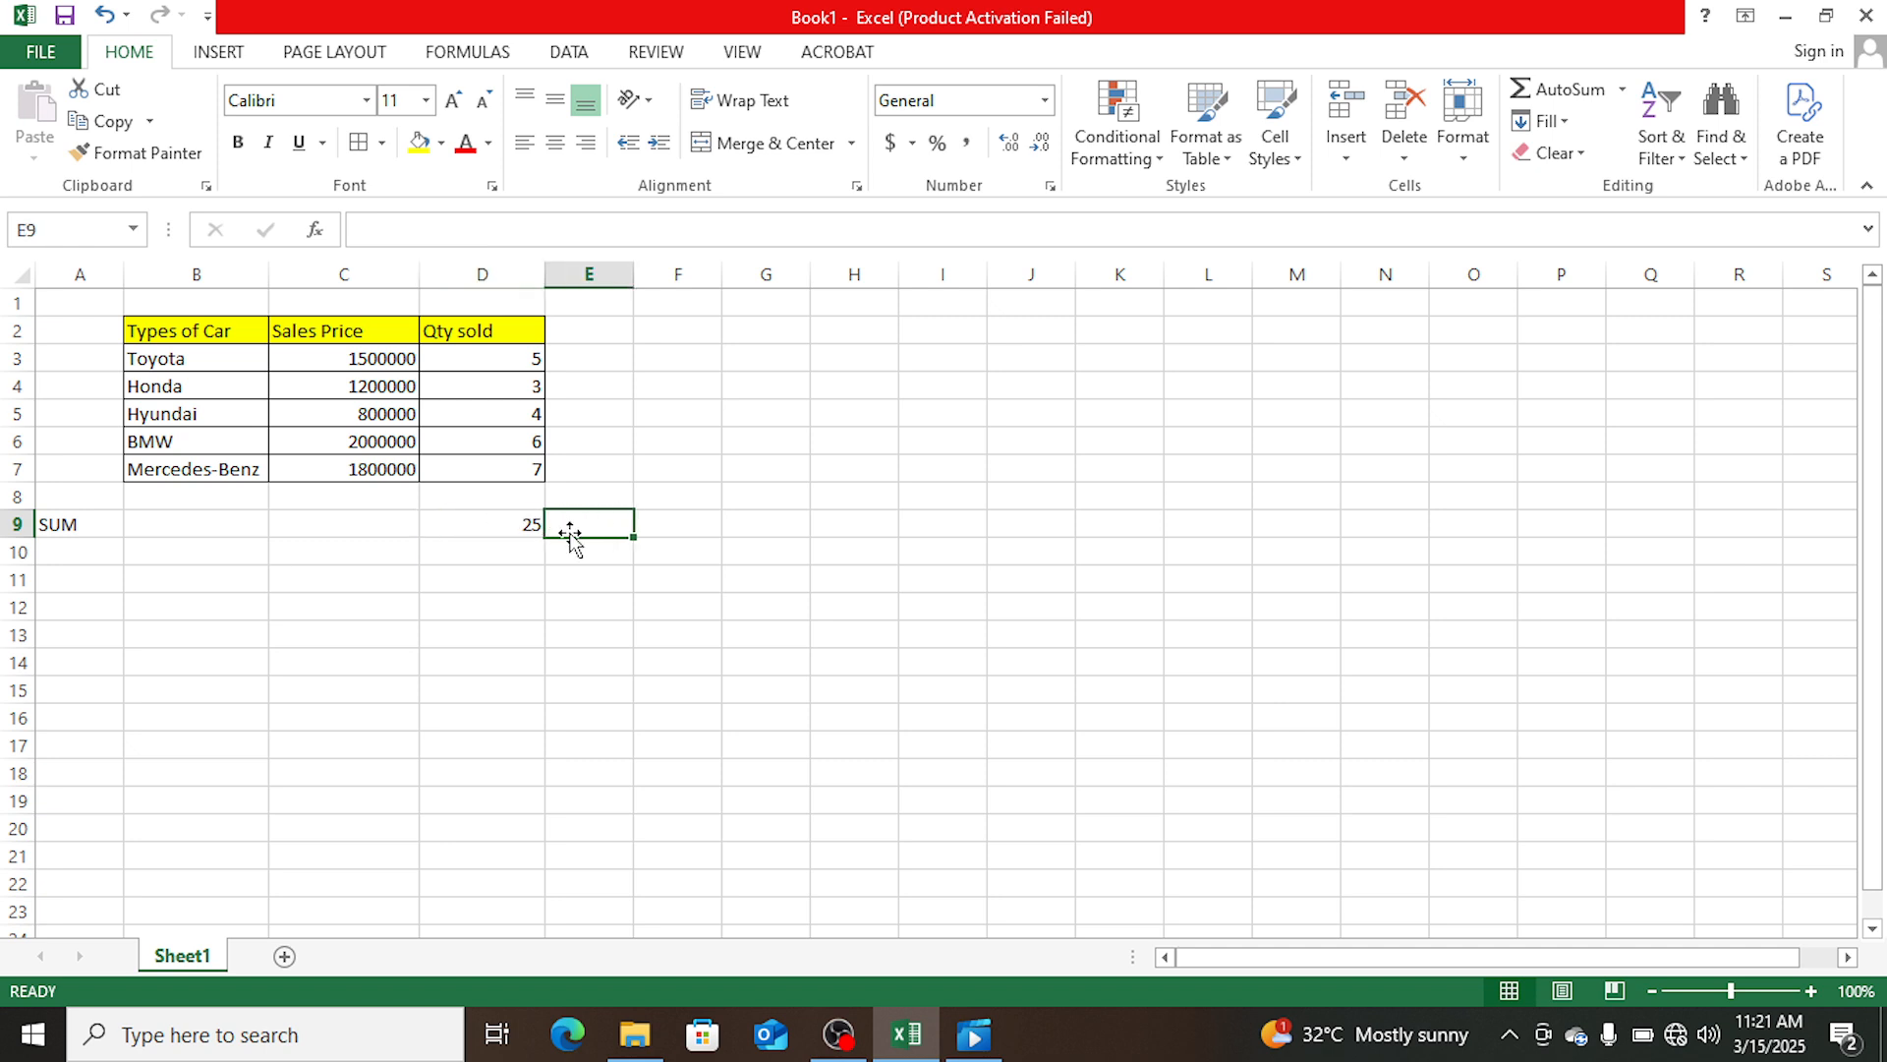
- Total the Sales Price column in cell C9 of the SUM row with the formula =SUM(C3:C7)
click(393, 521)
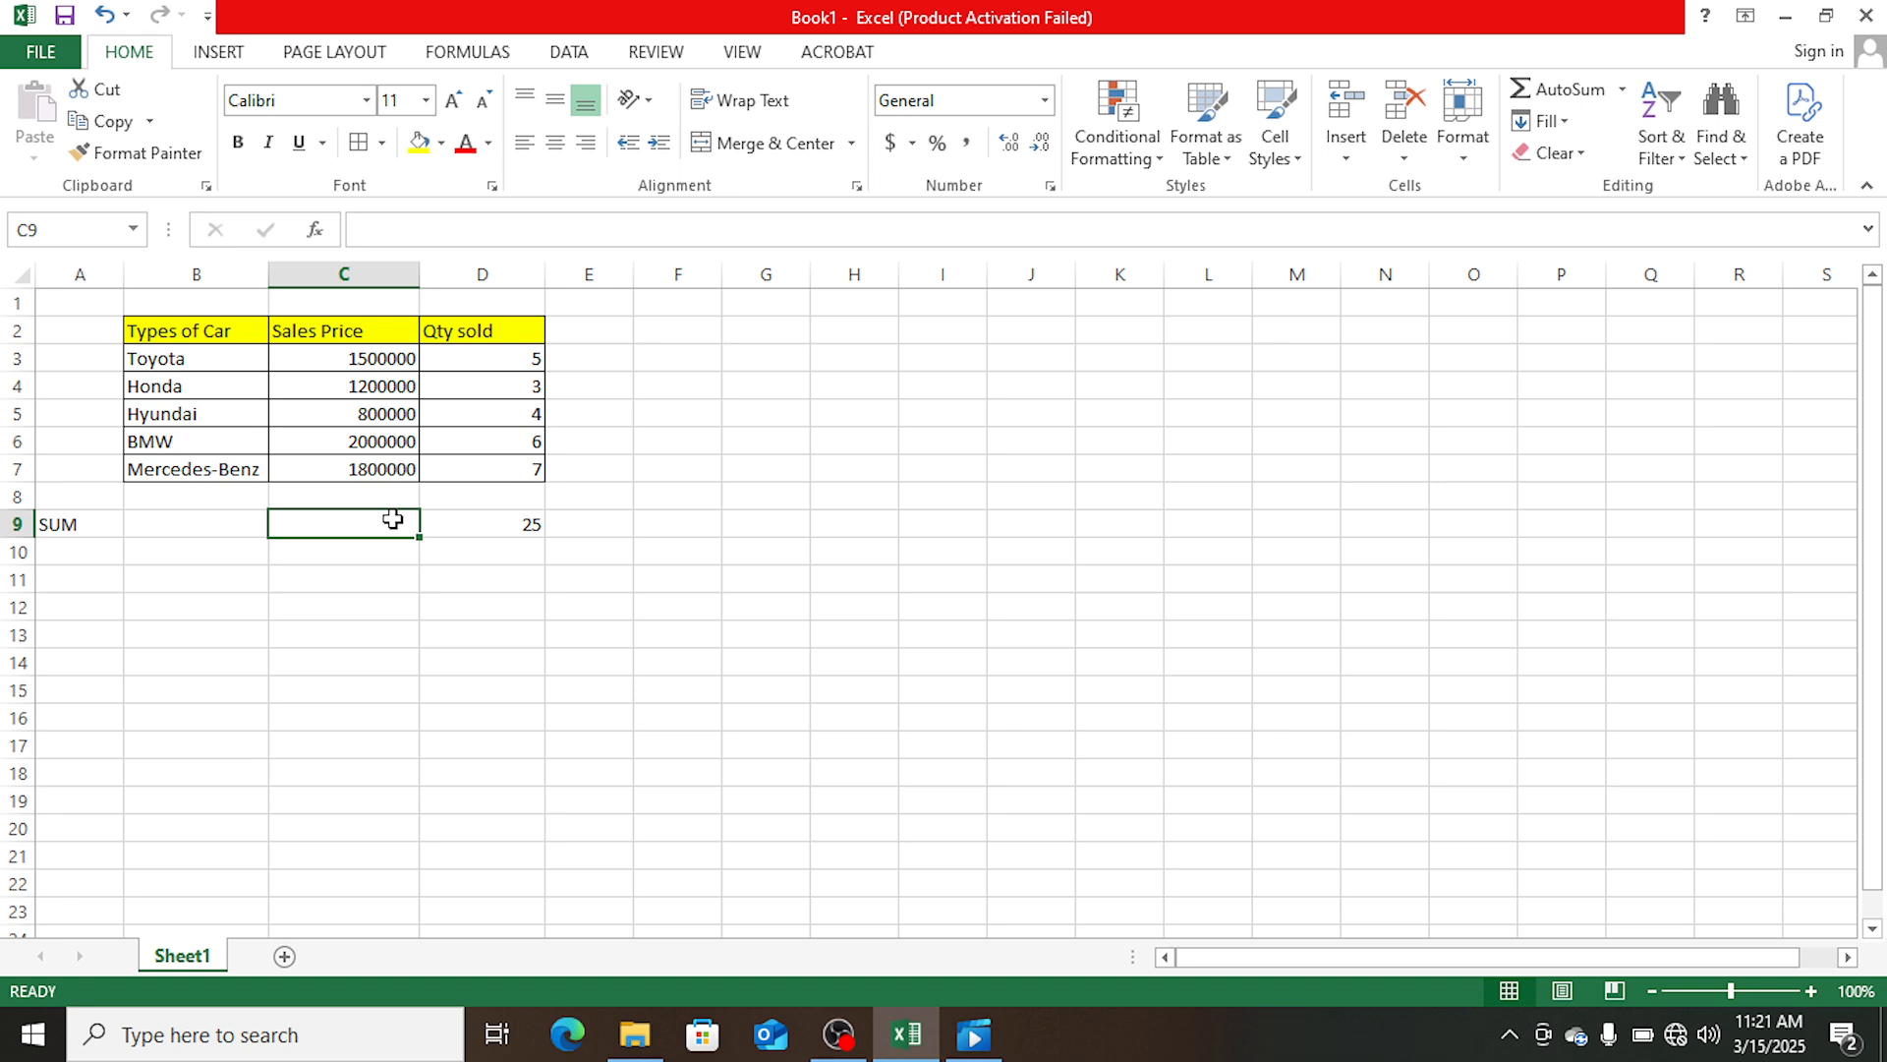
text(=)
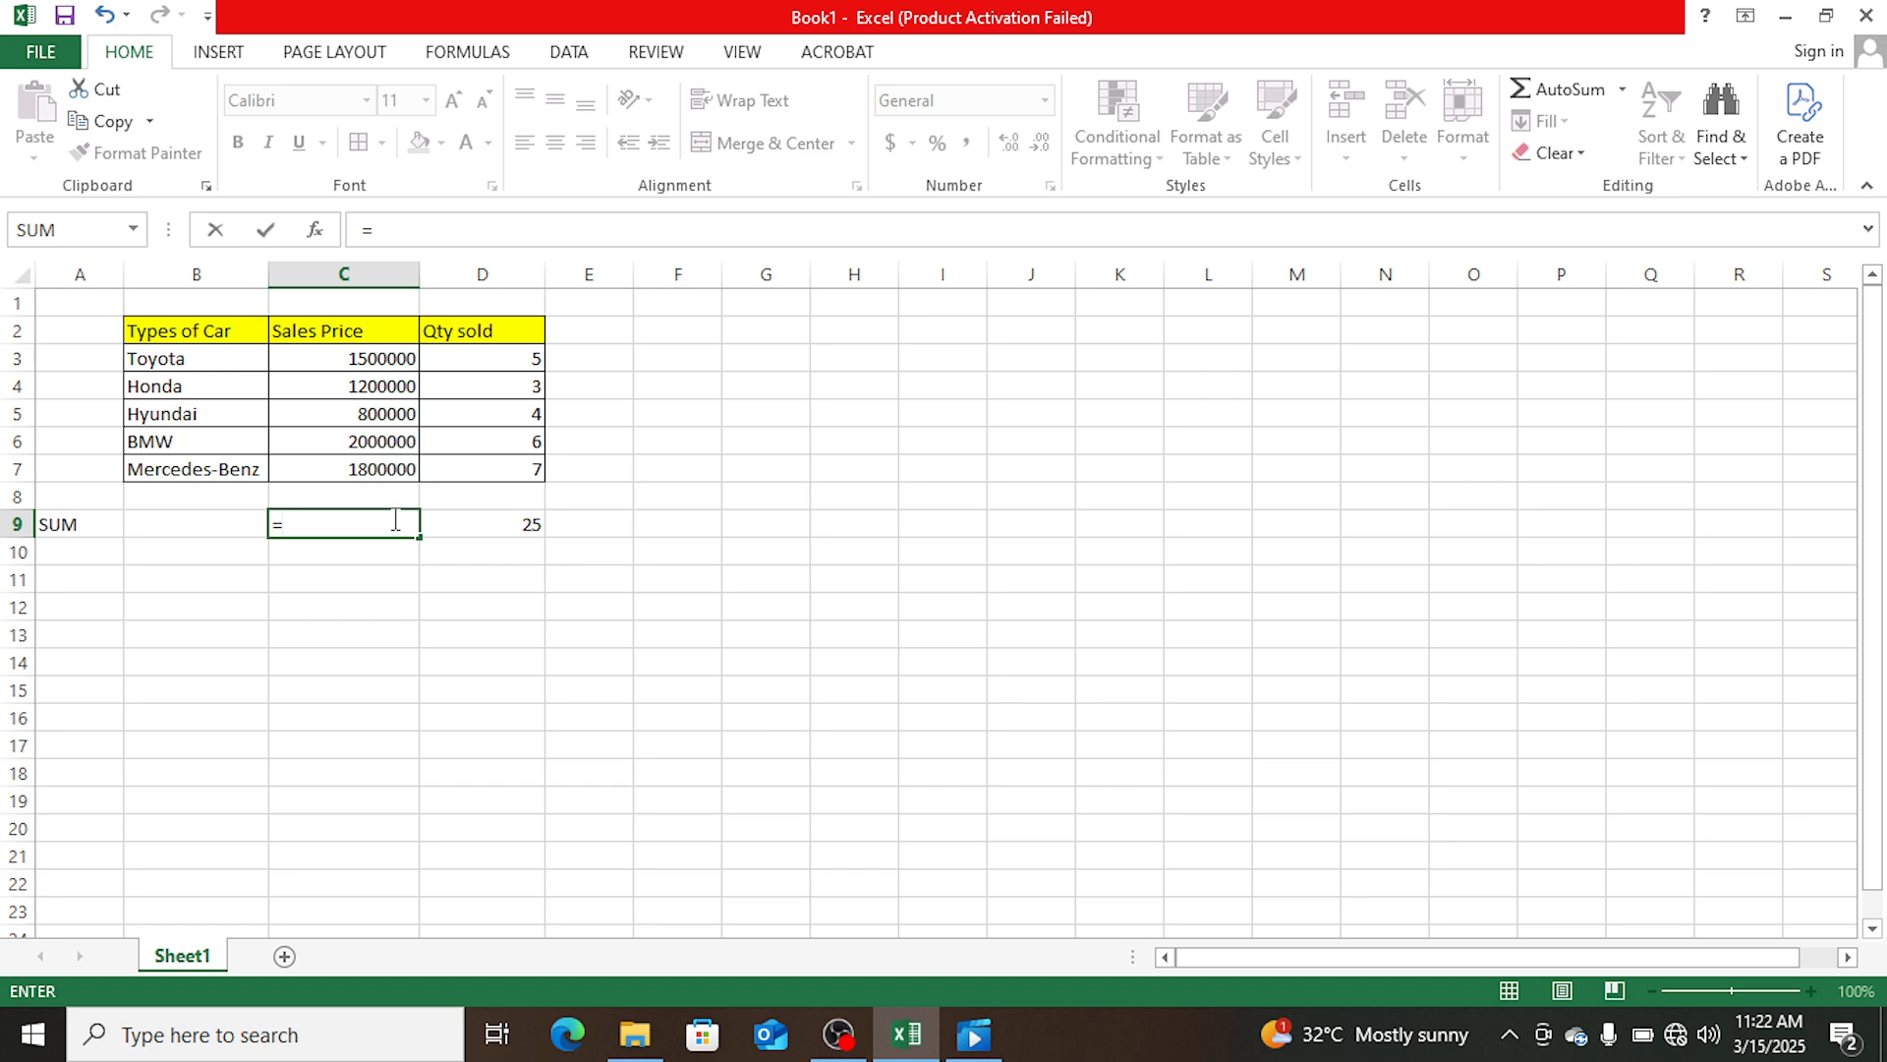
text(SUM)
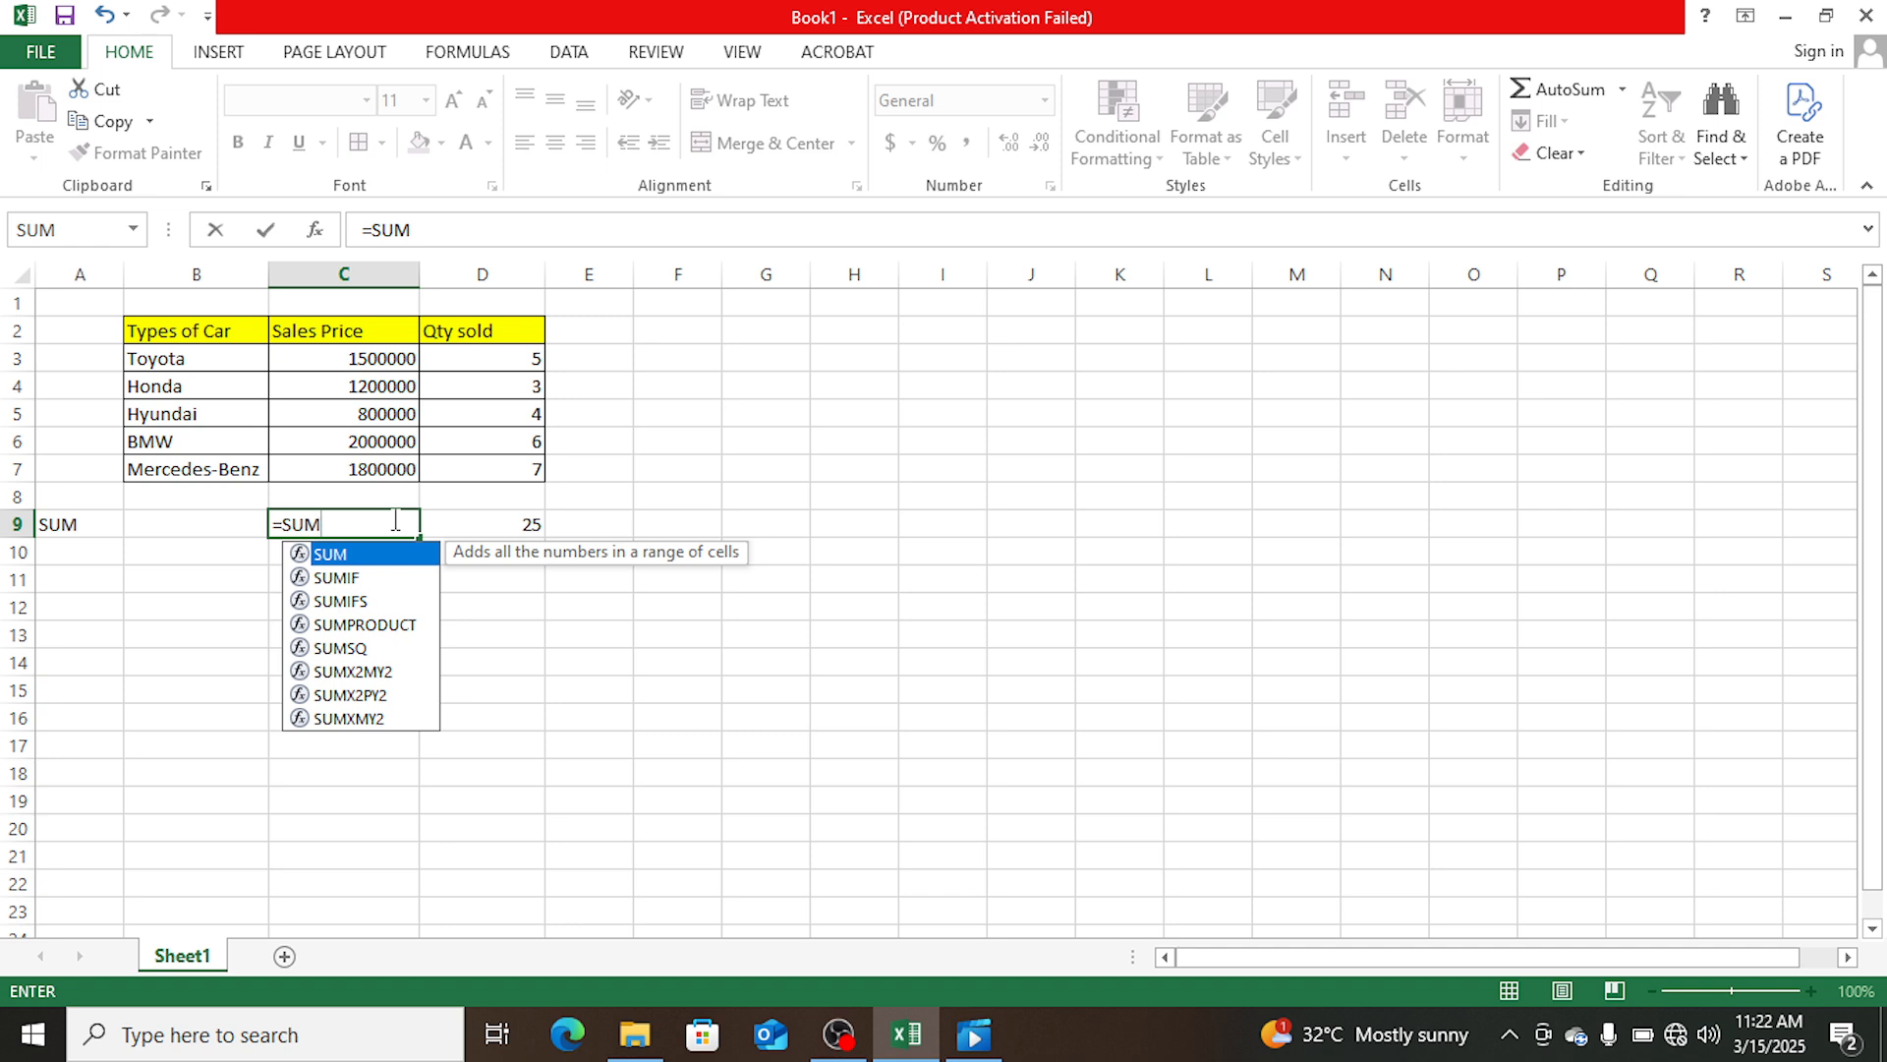
text(()
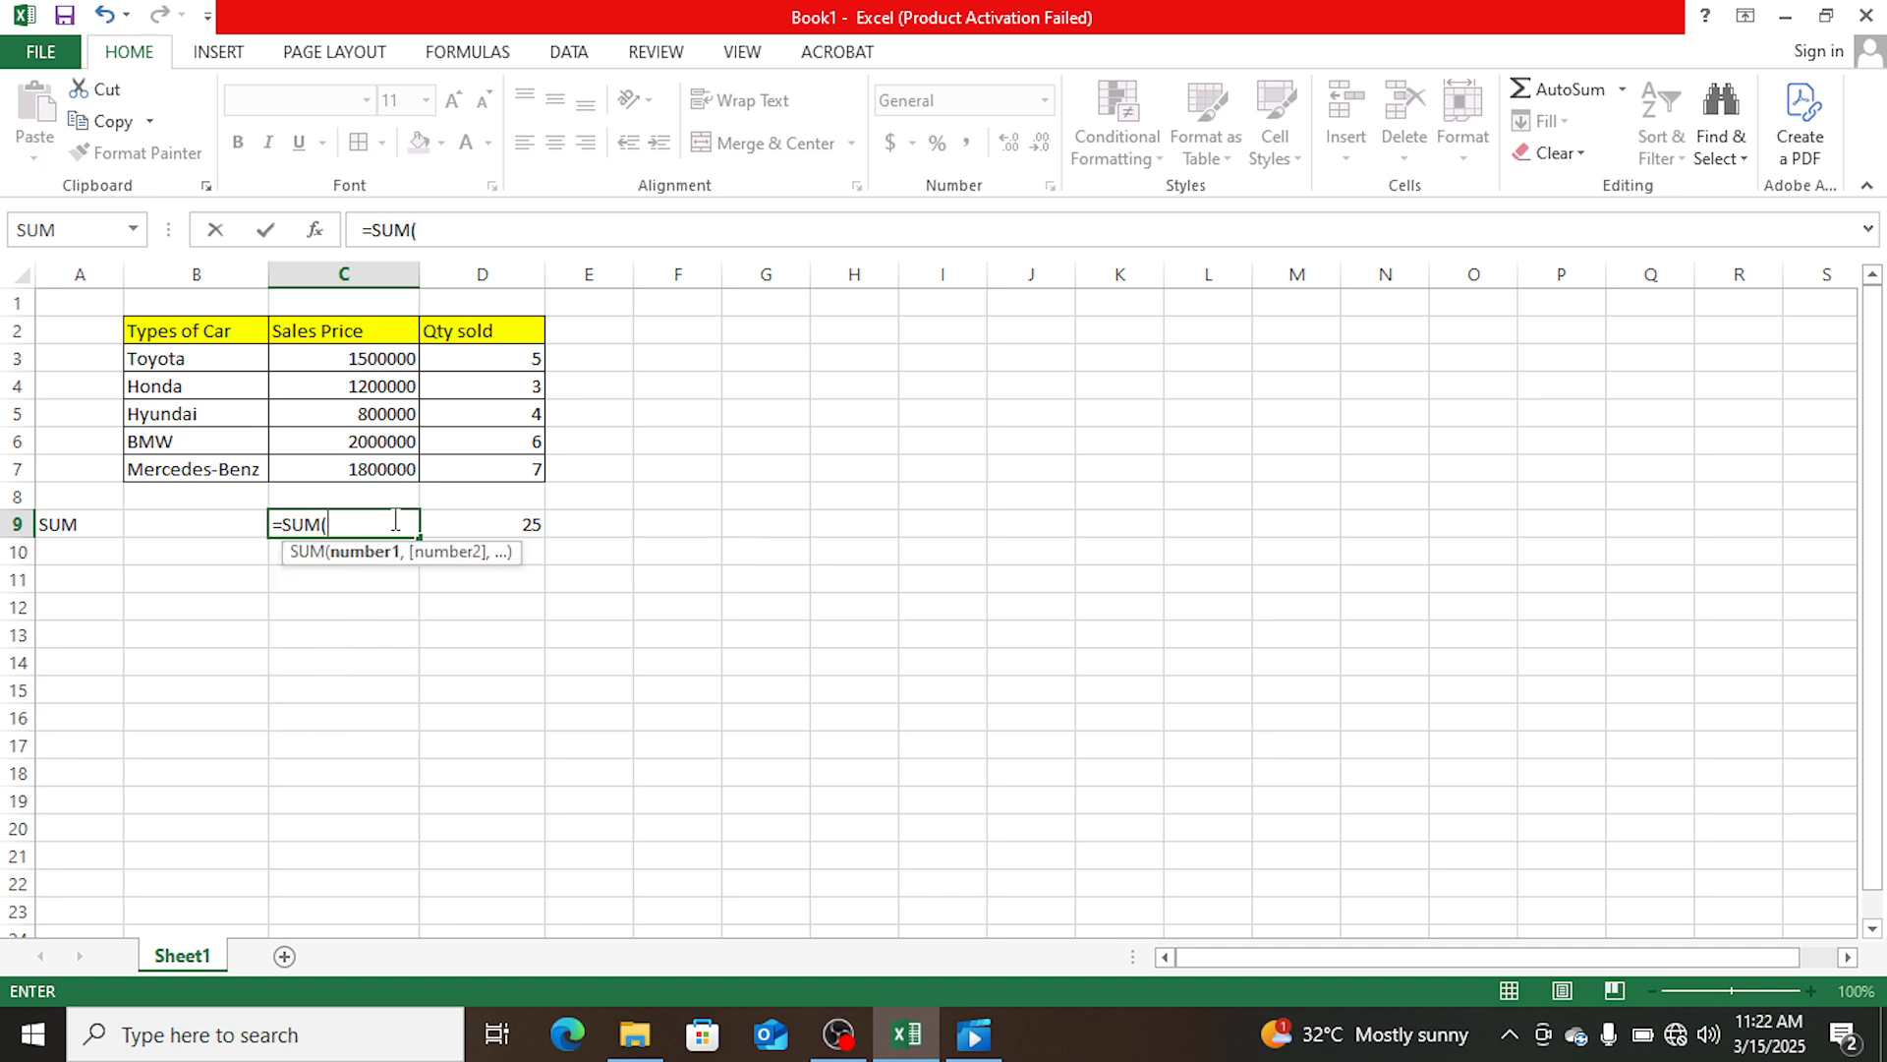
click(393, 358)
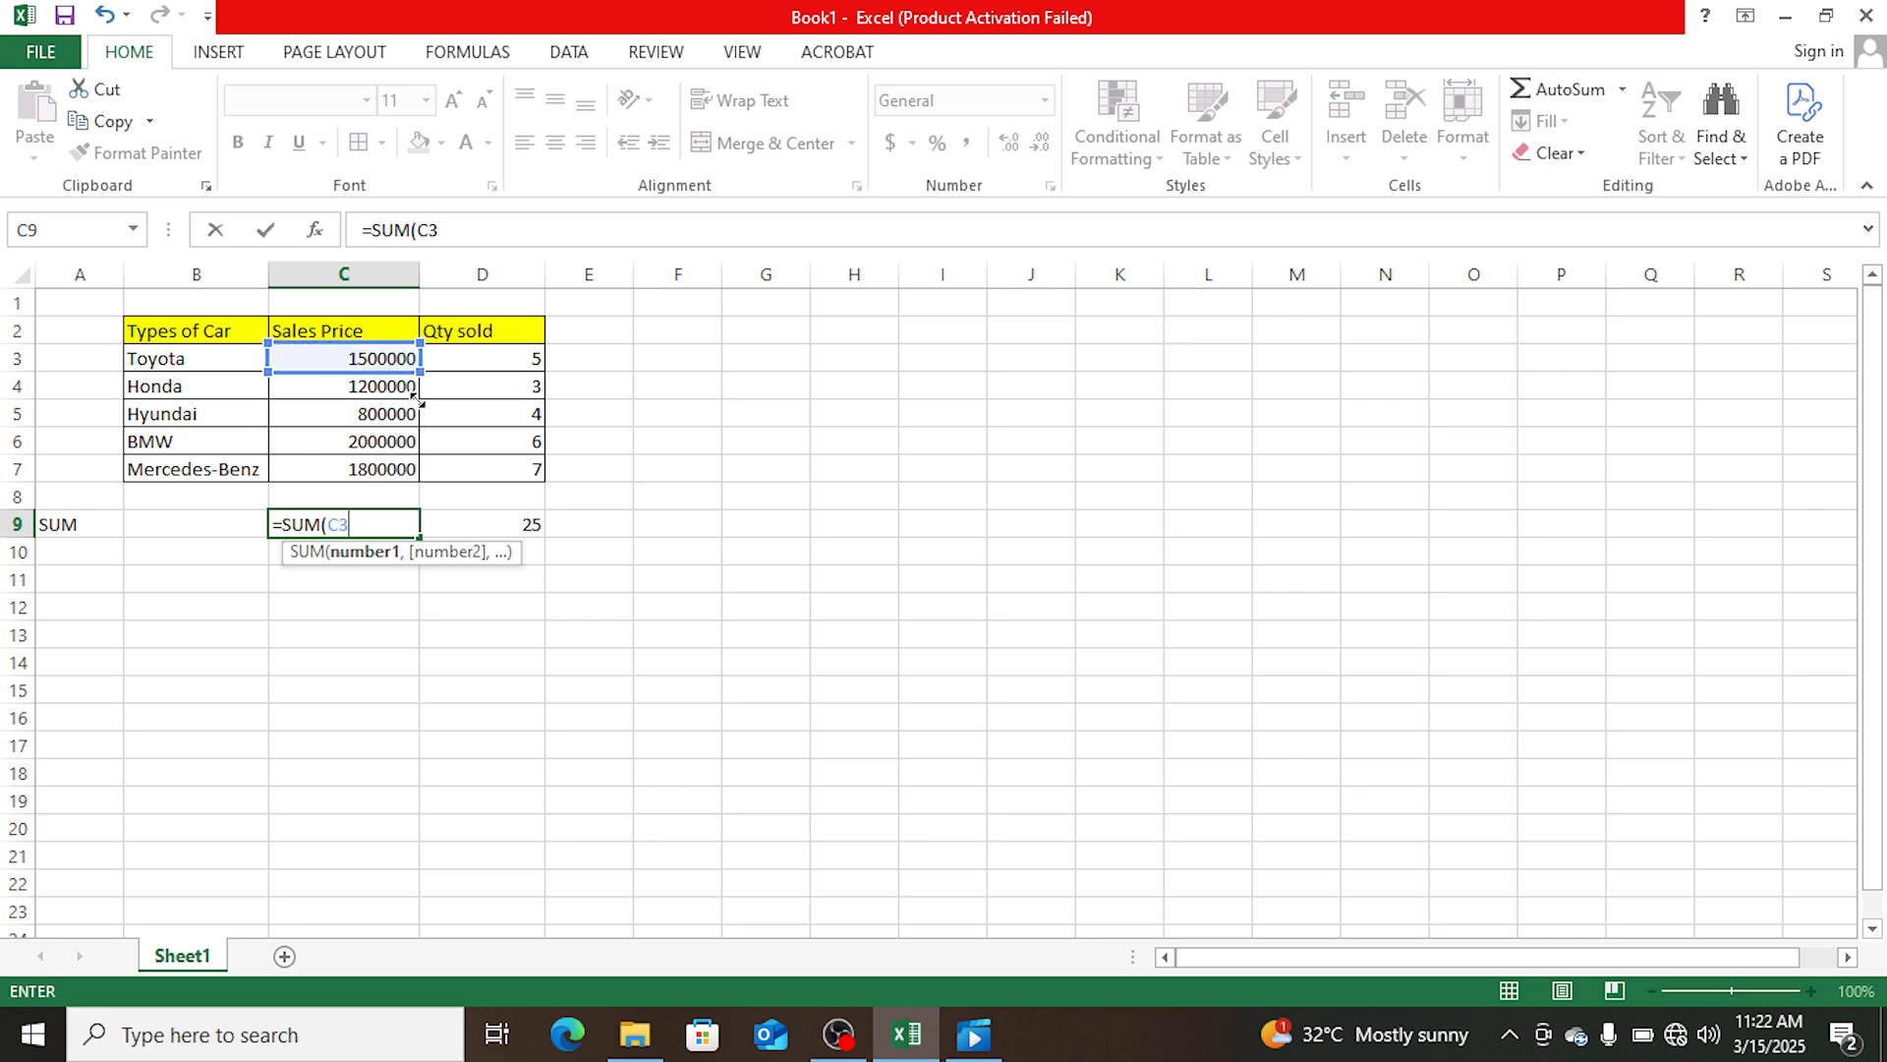
drag(393, 358, 408, 479)
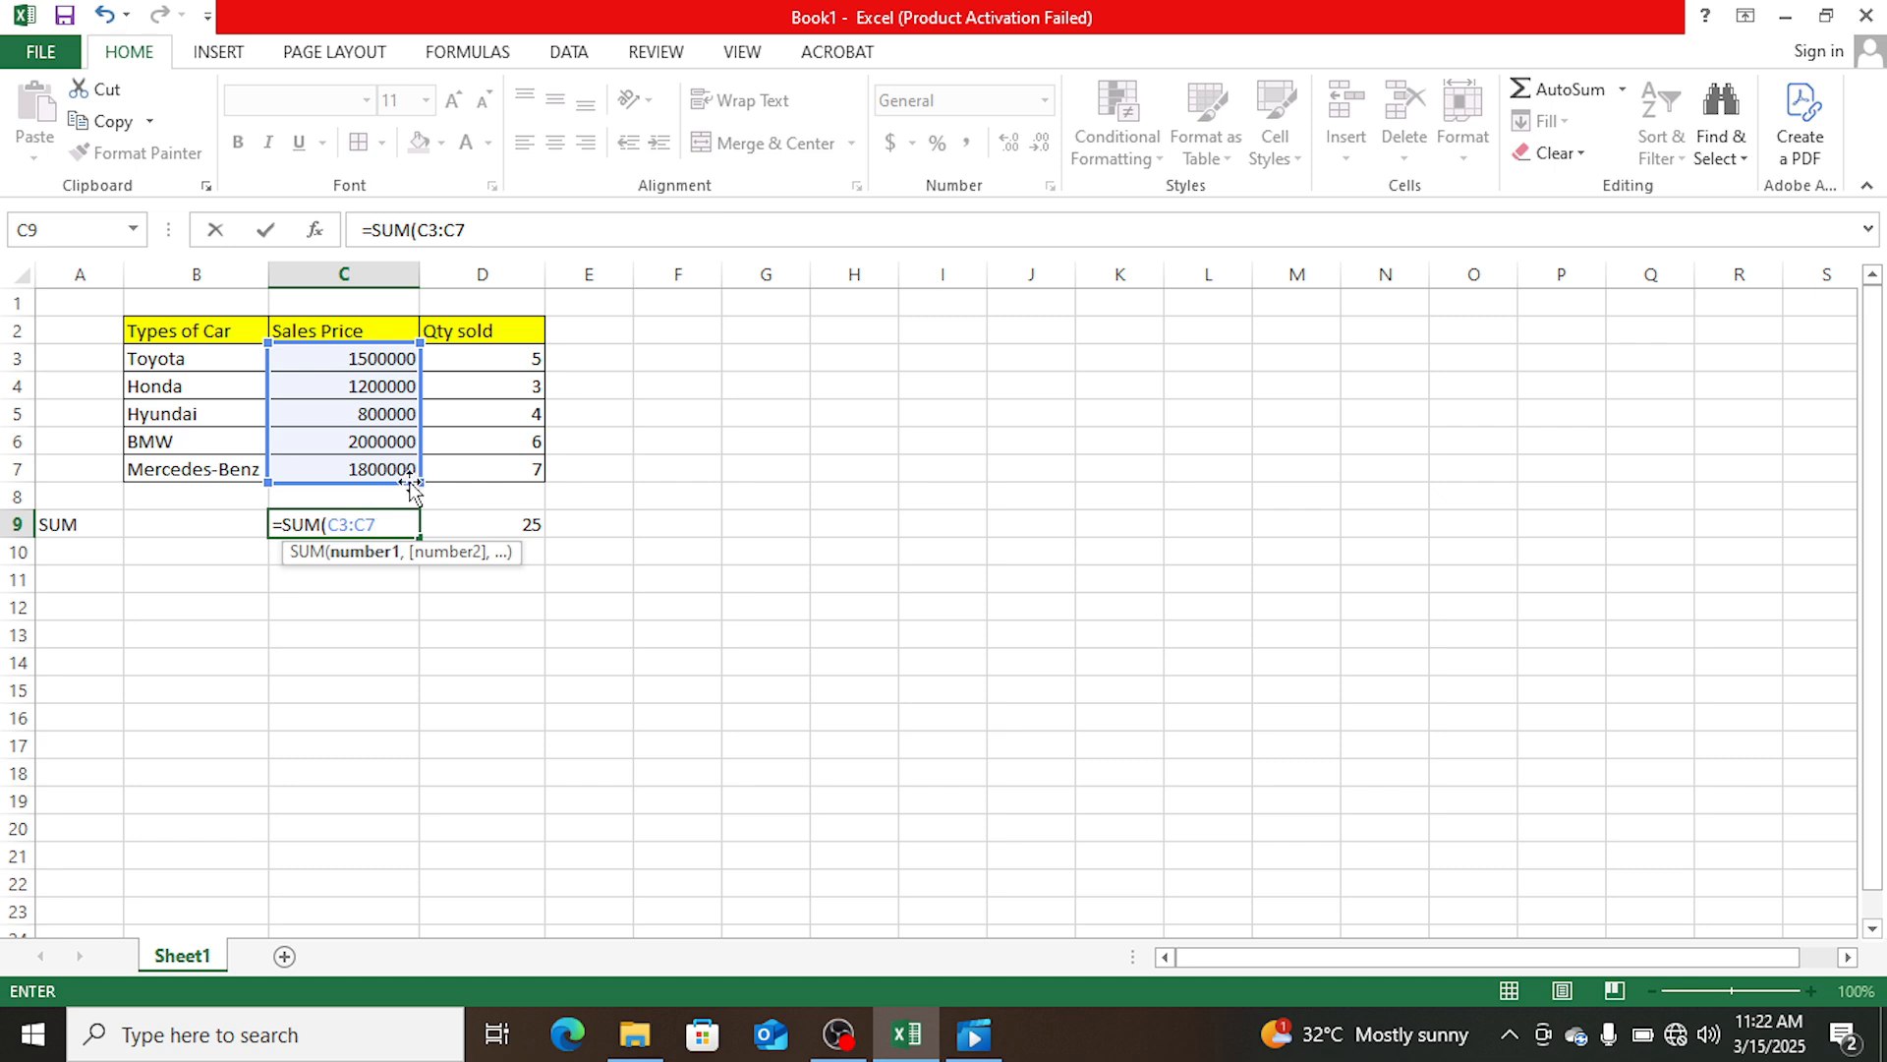
text())
key(Return)
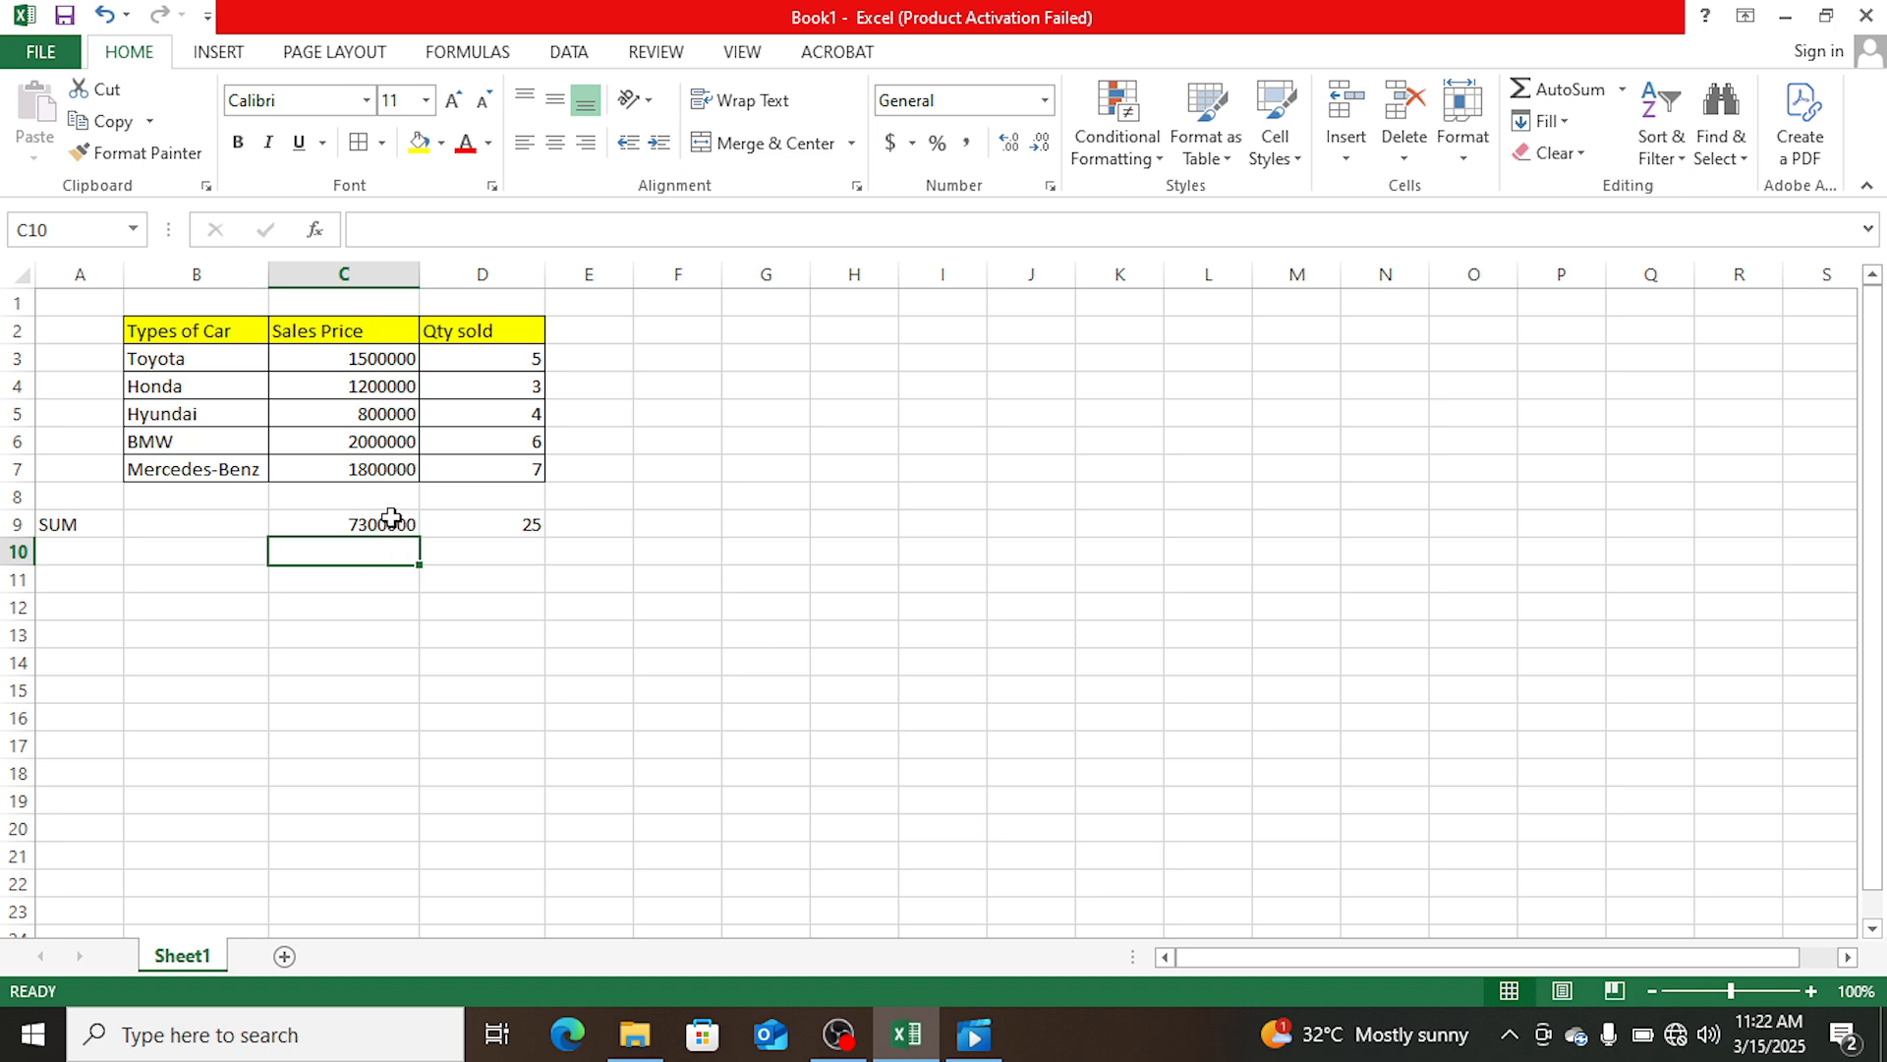
click(392, 521)
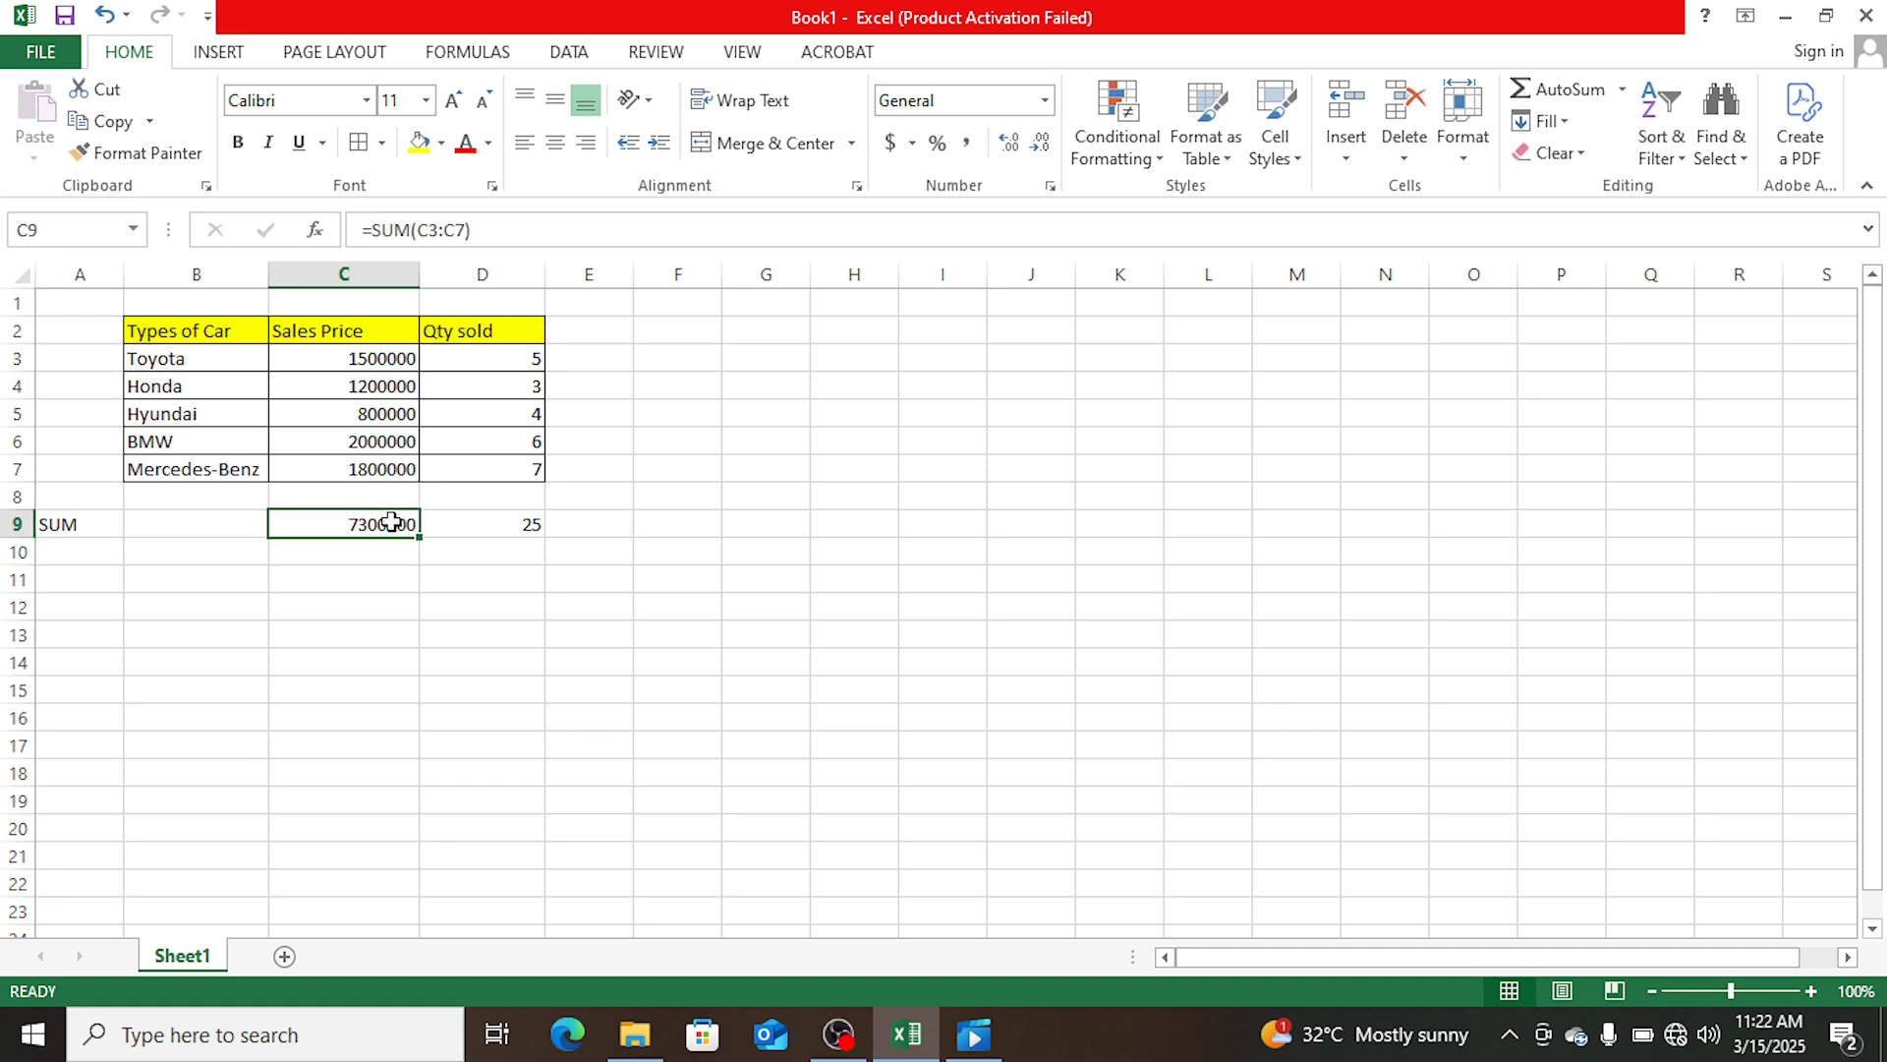
- Enter the label Average in cell A10, directly below the SUM label
click(356, 554)
click(92, 554)
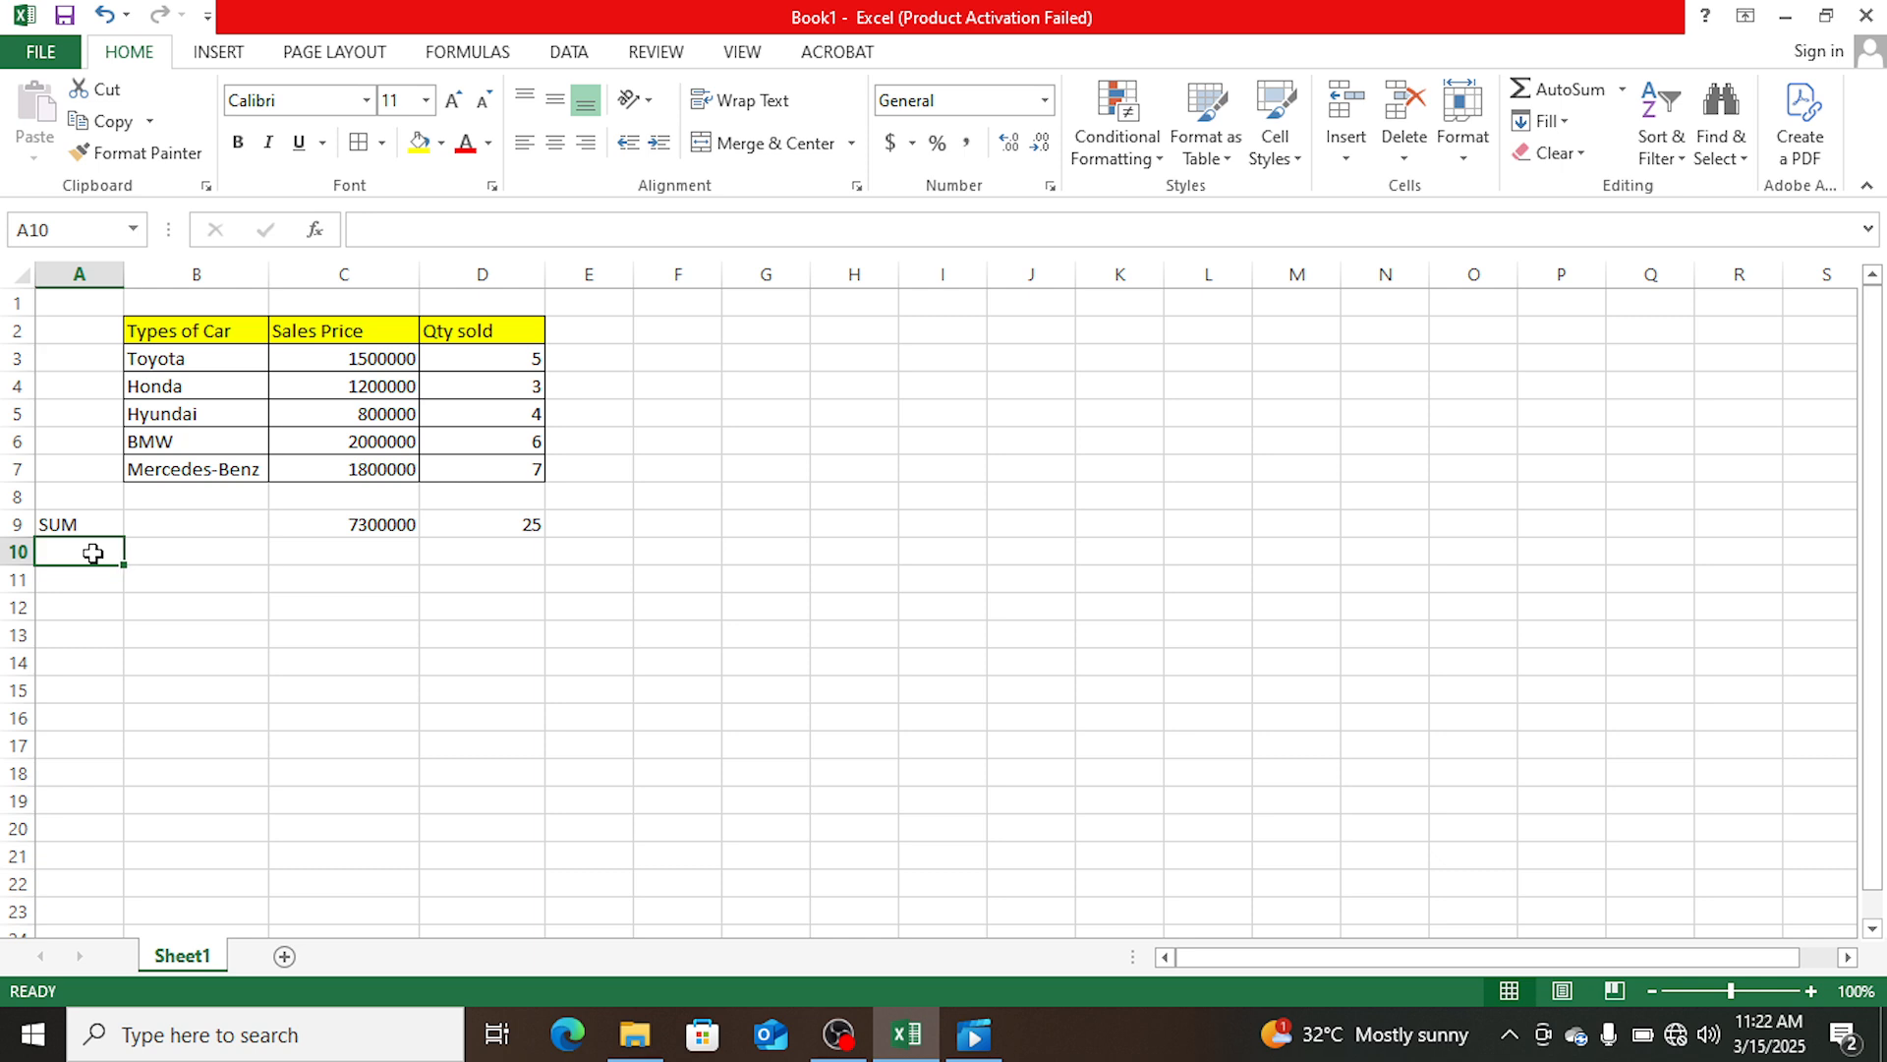
text(A)
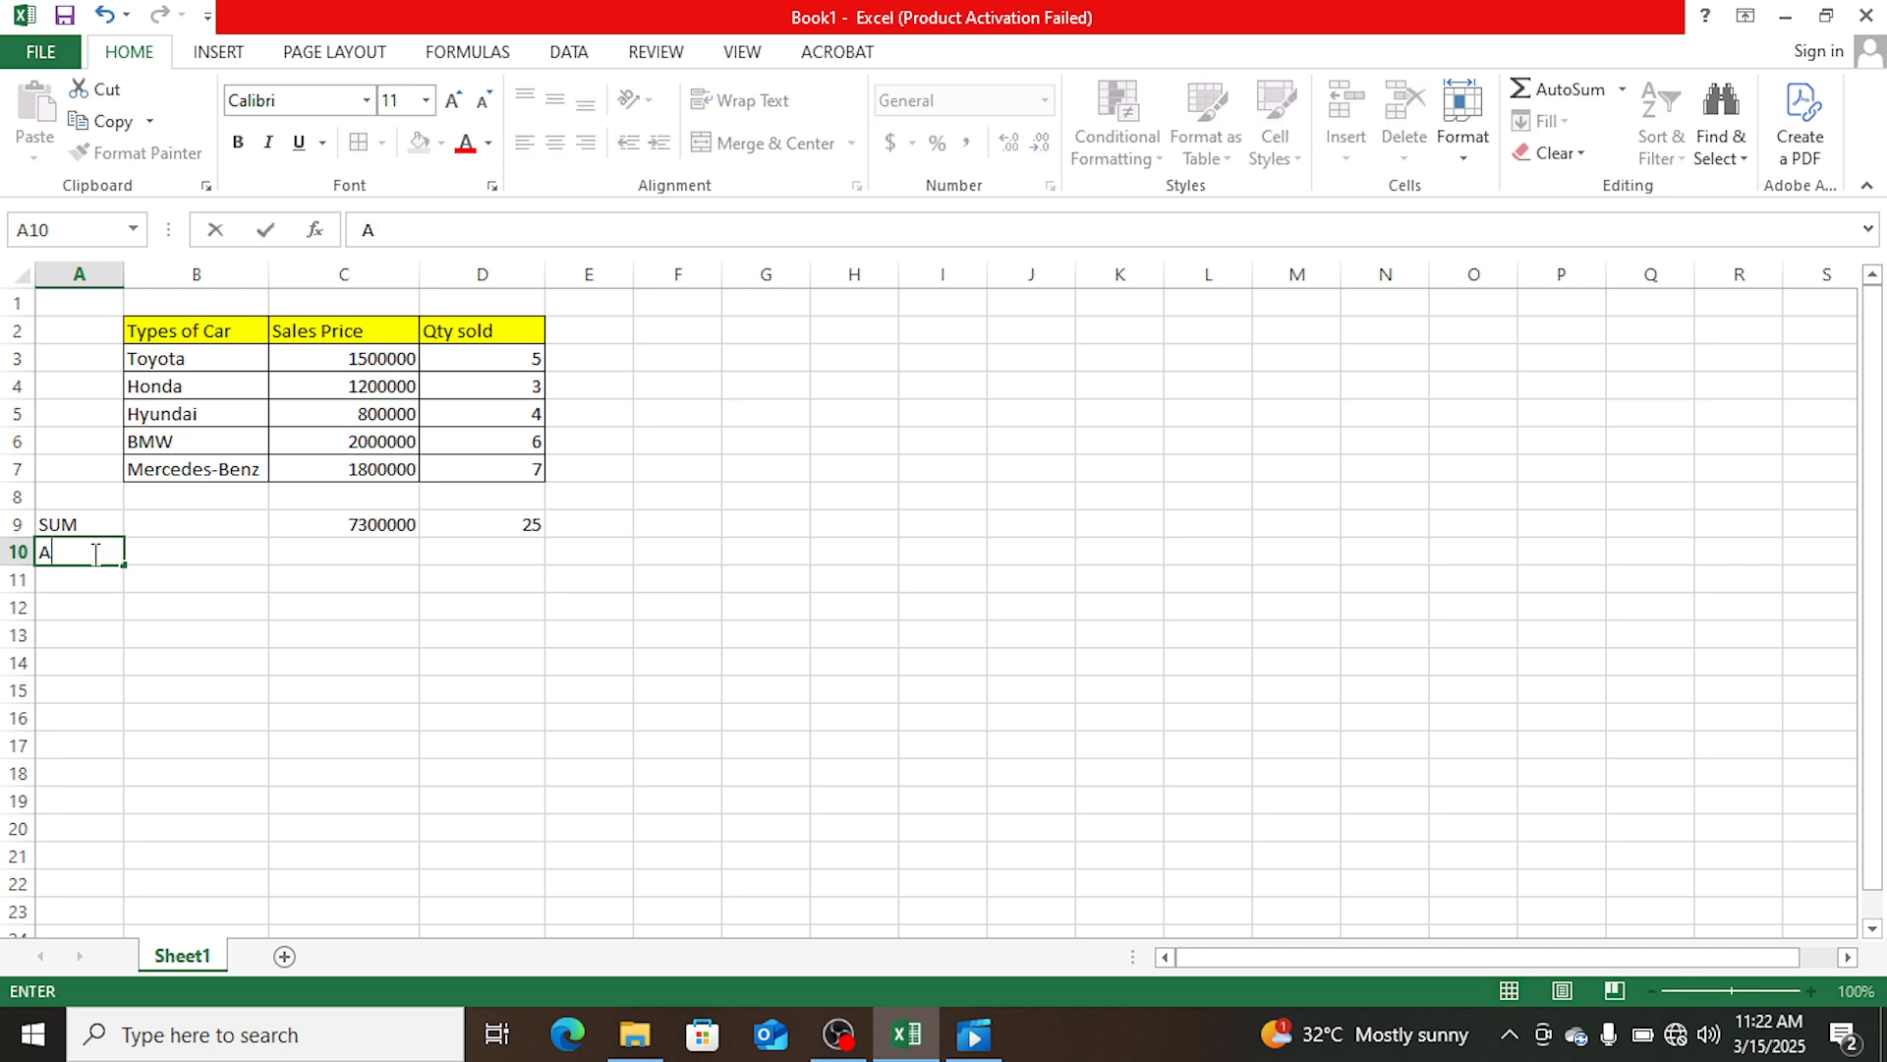
text(verage)
key(Right)
key(Right)
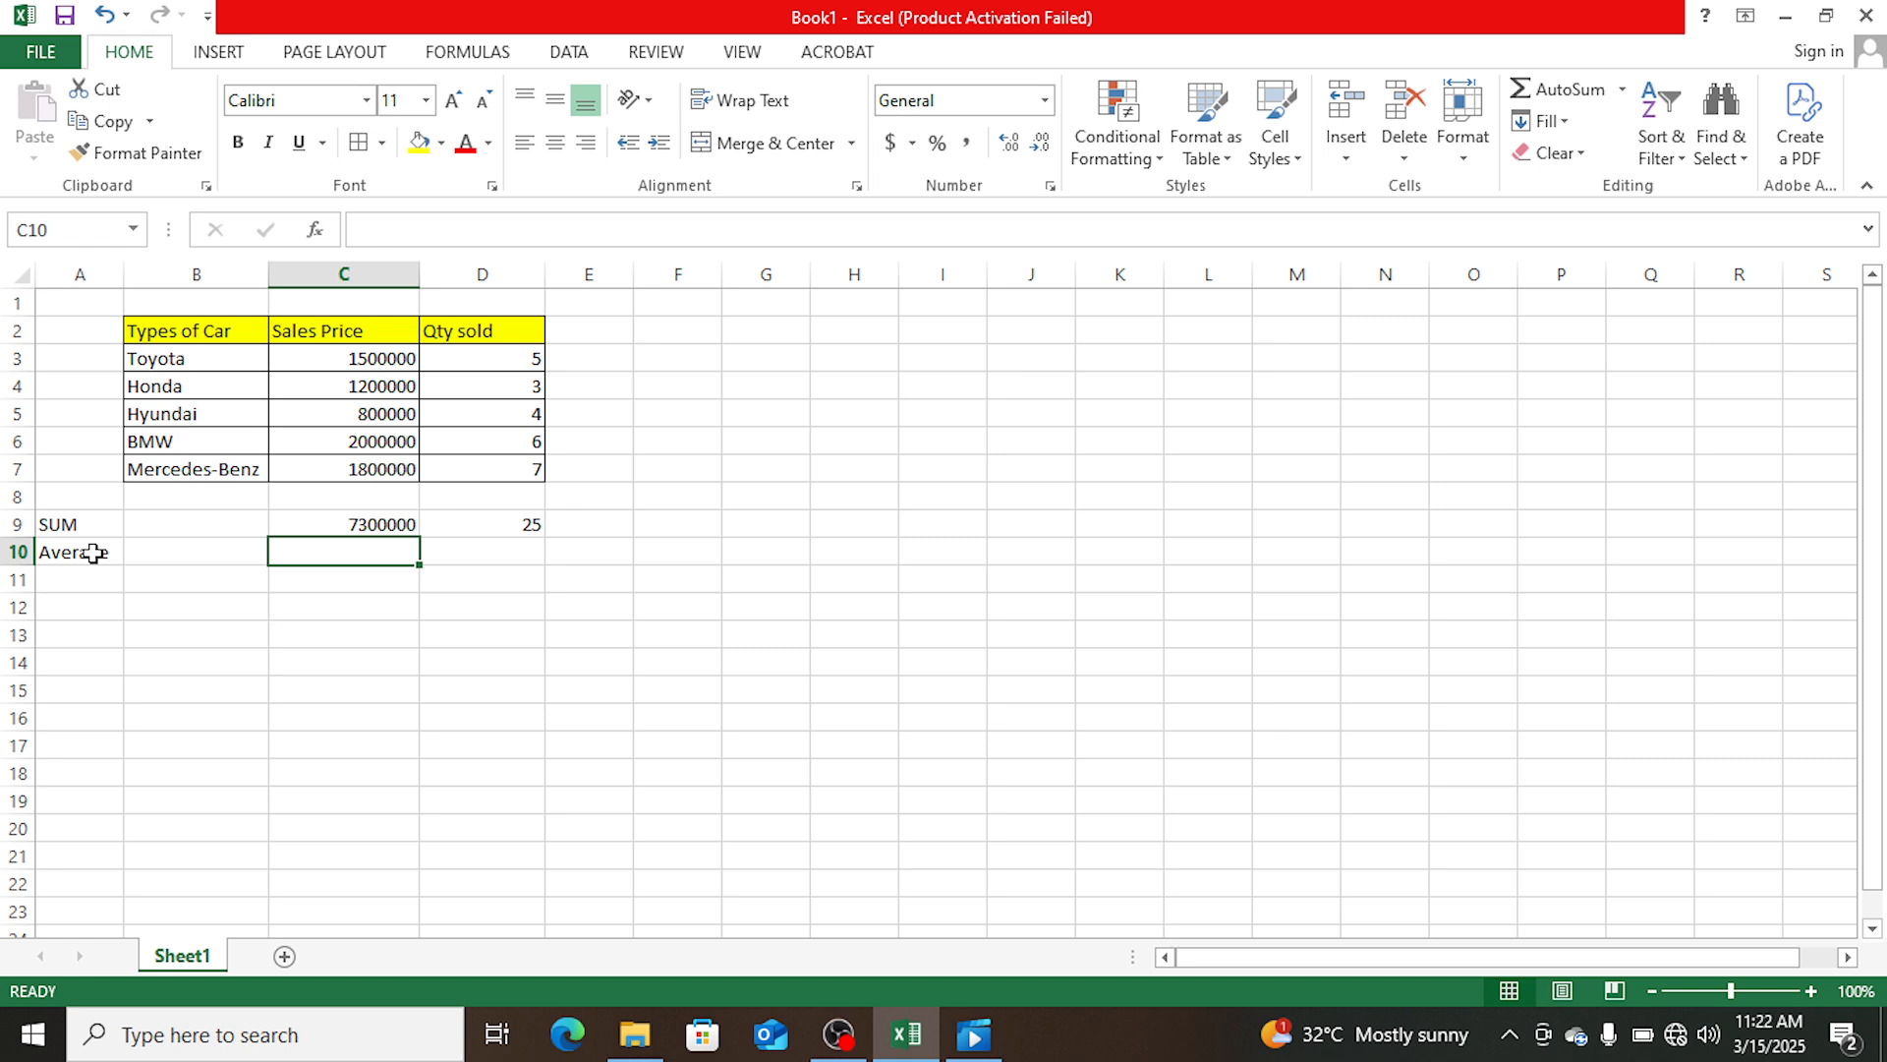
- Calculate the average of the Sales Price column in cell C10 with the formula =AVERAGE(C3:C7)
click(371, 520)
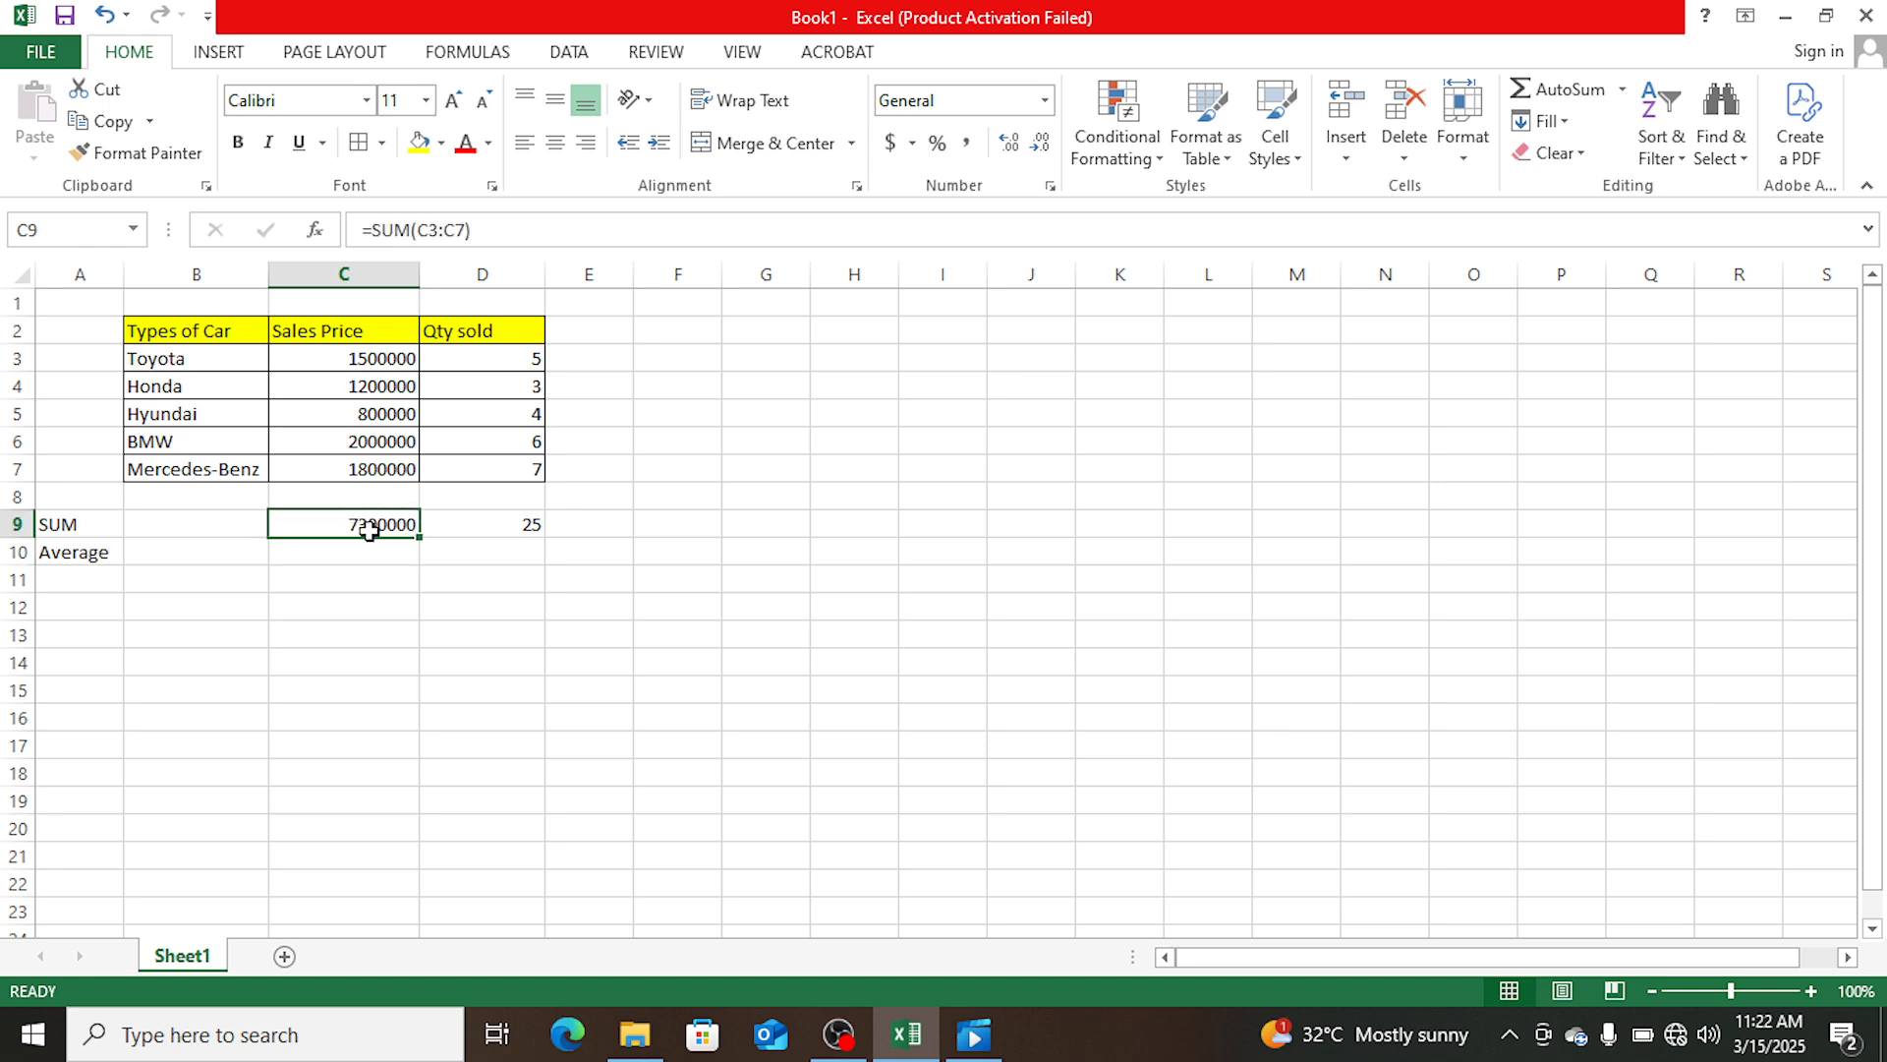
click(511, 522)
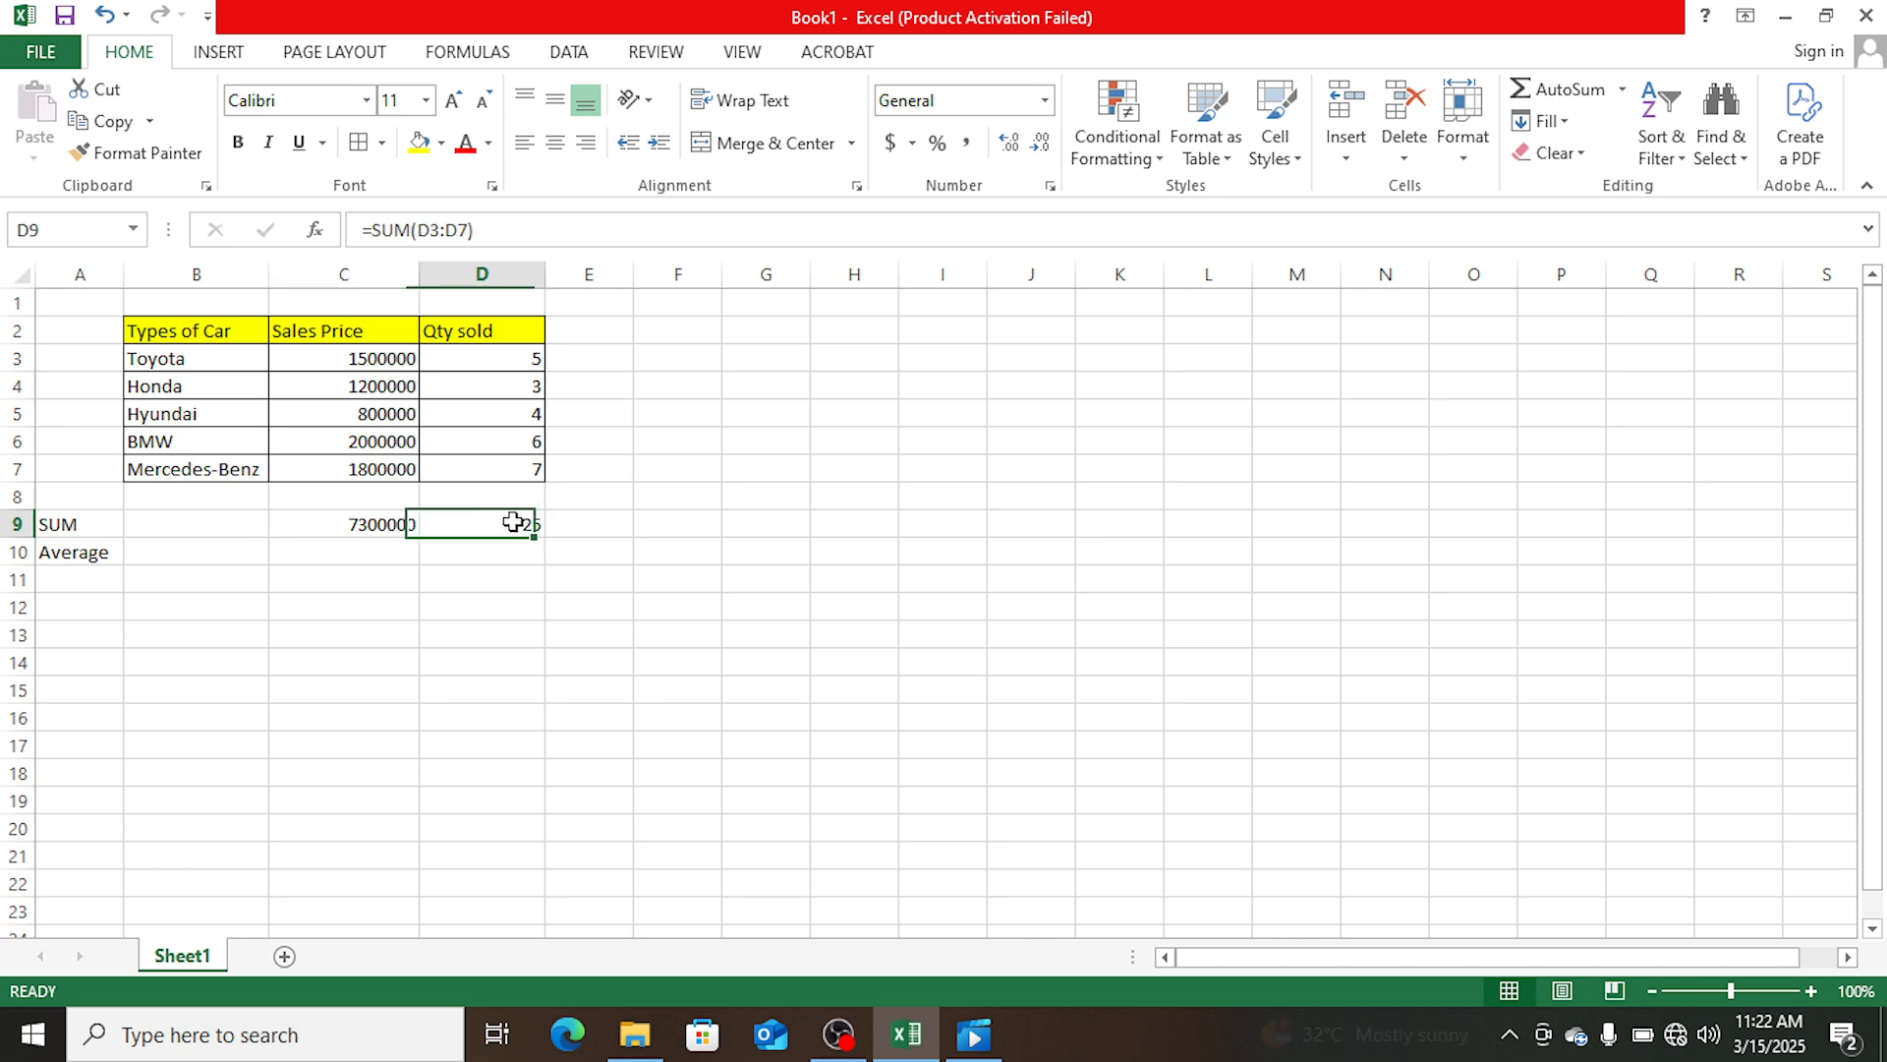
click(364, 548)
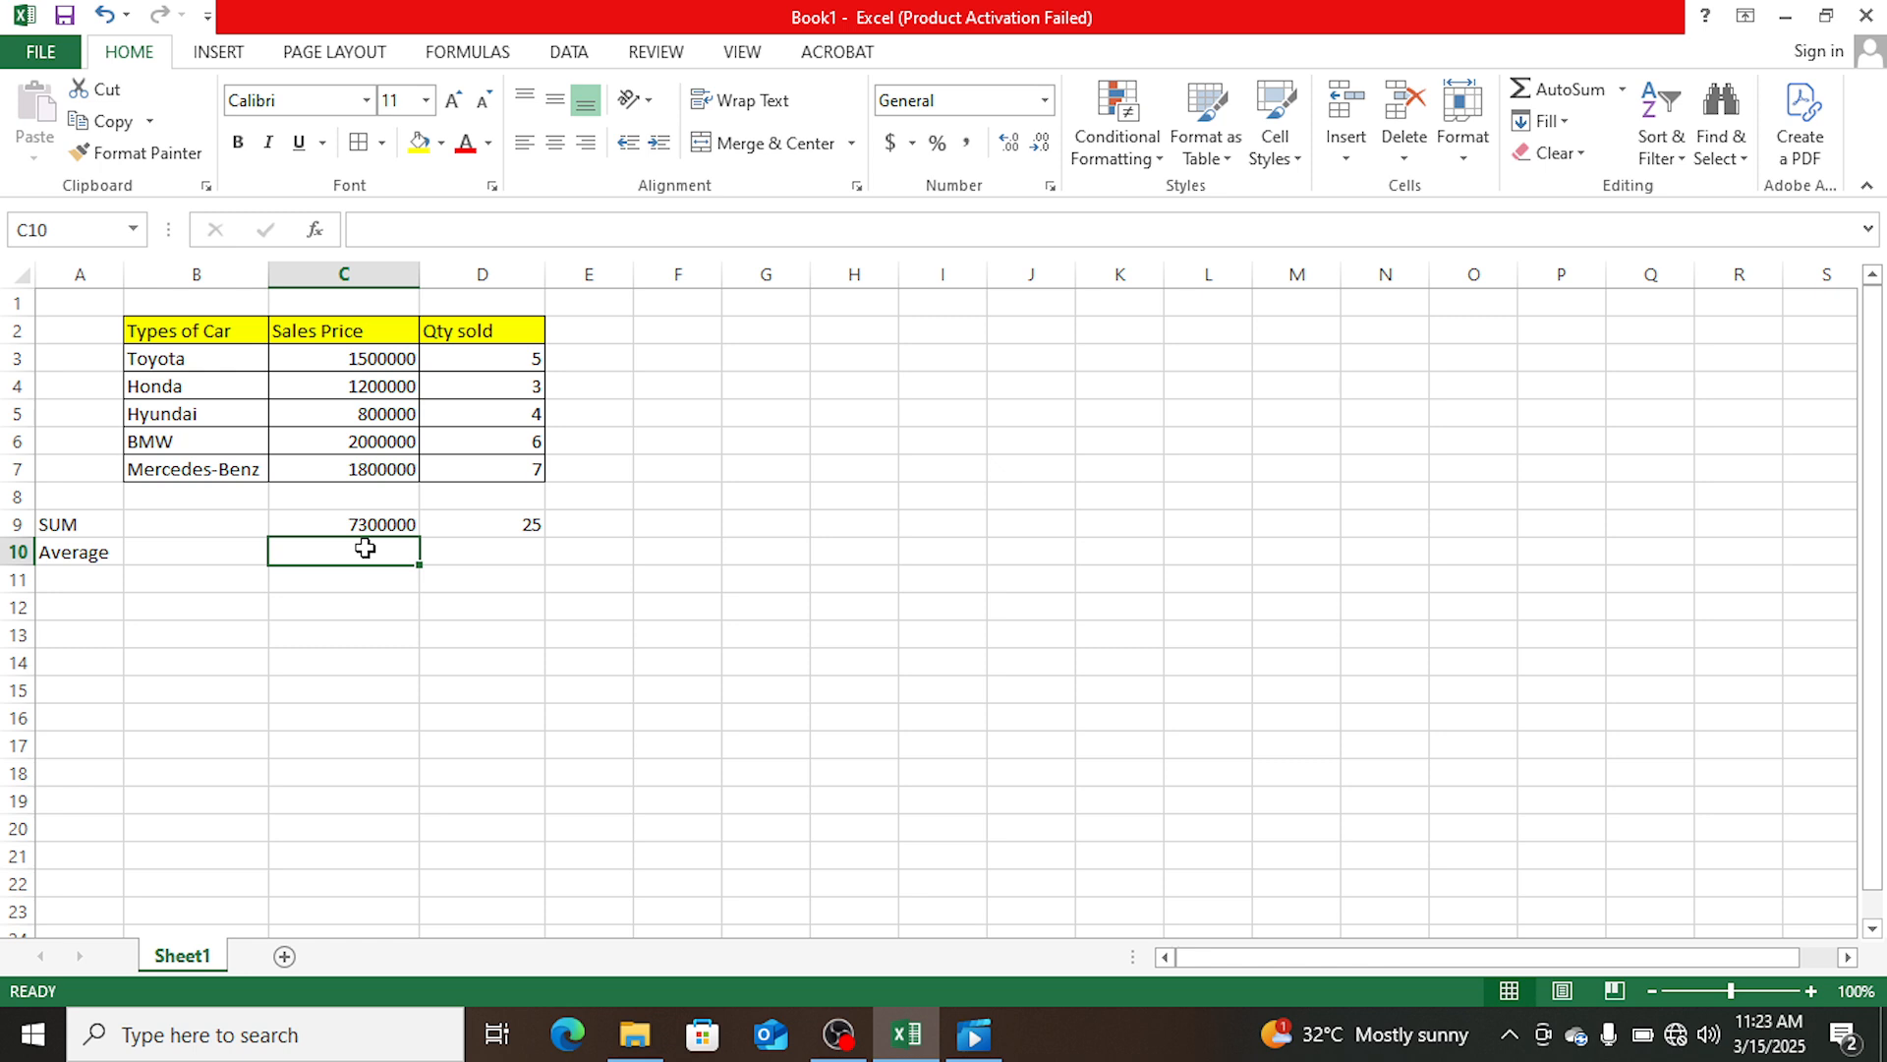
text(av)
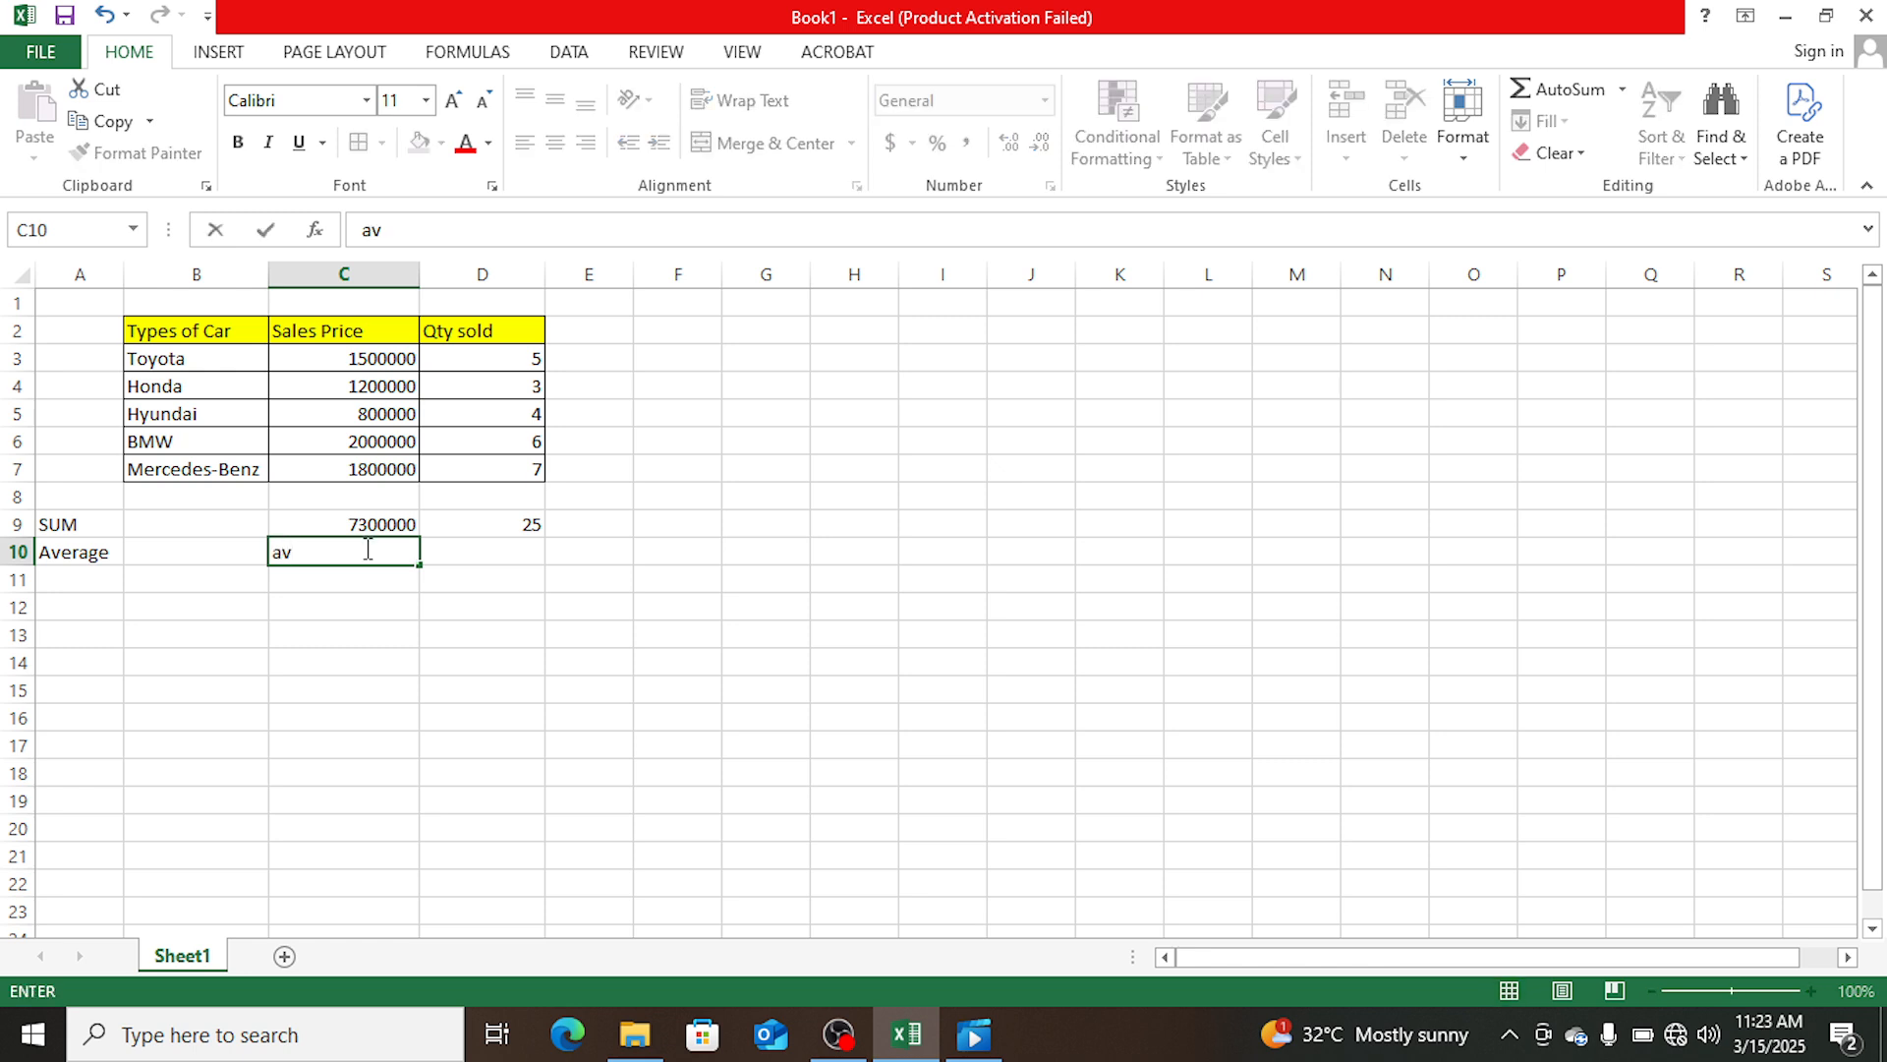
key(BackSpace)
key(BackSpace)
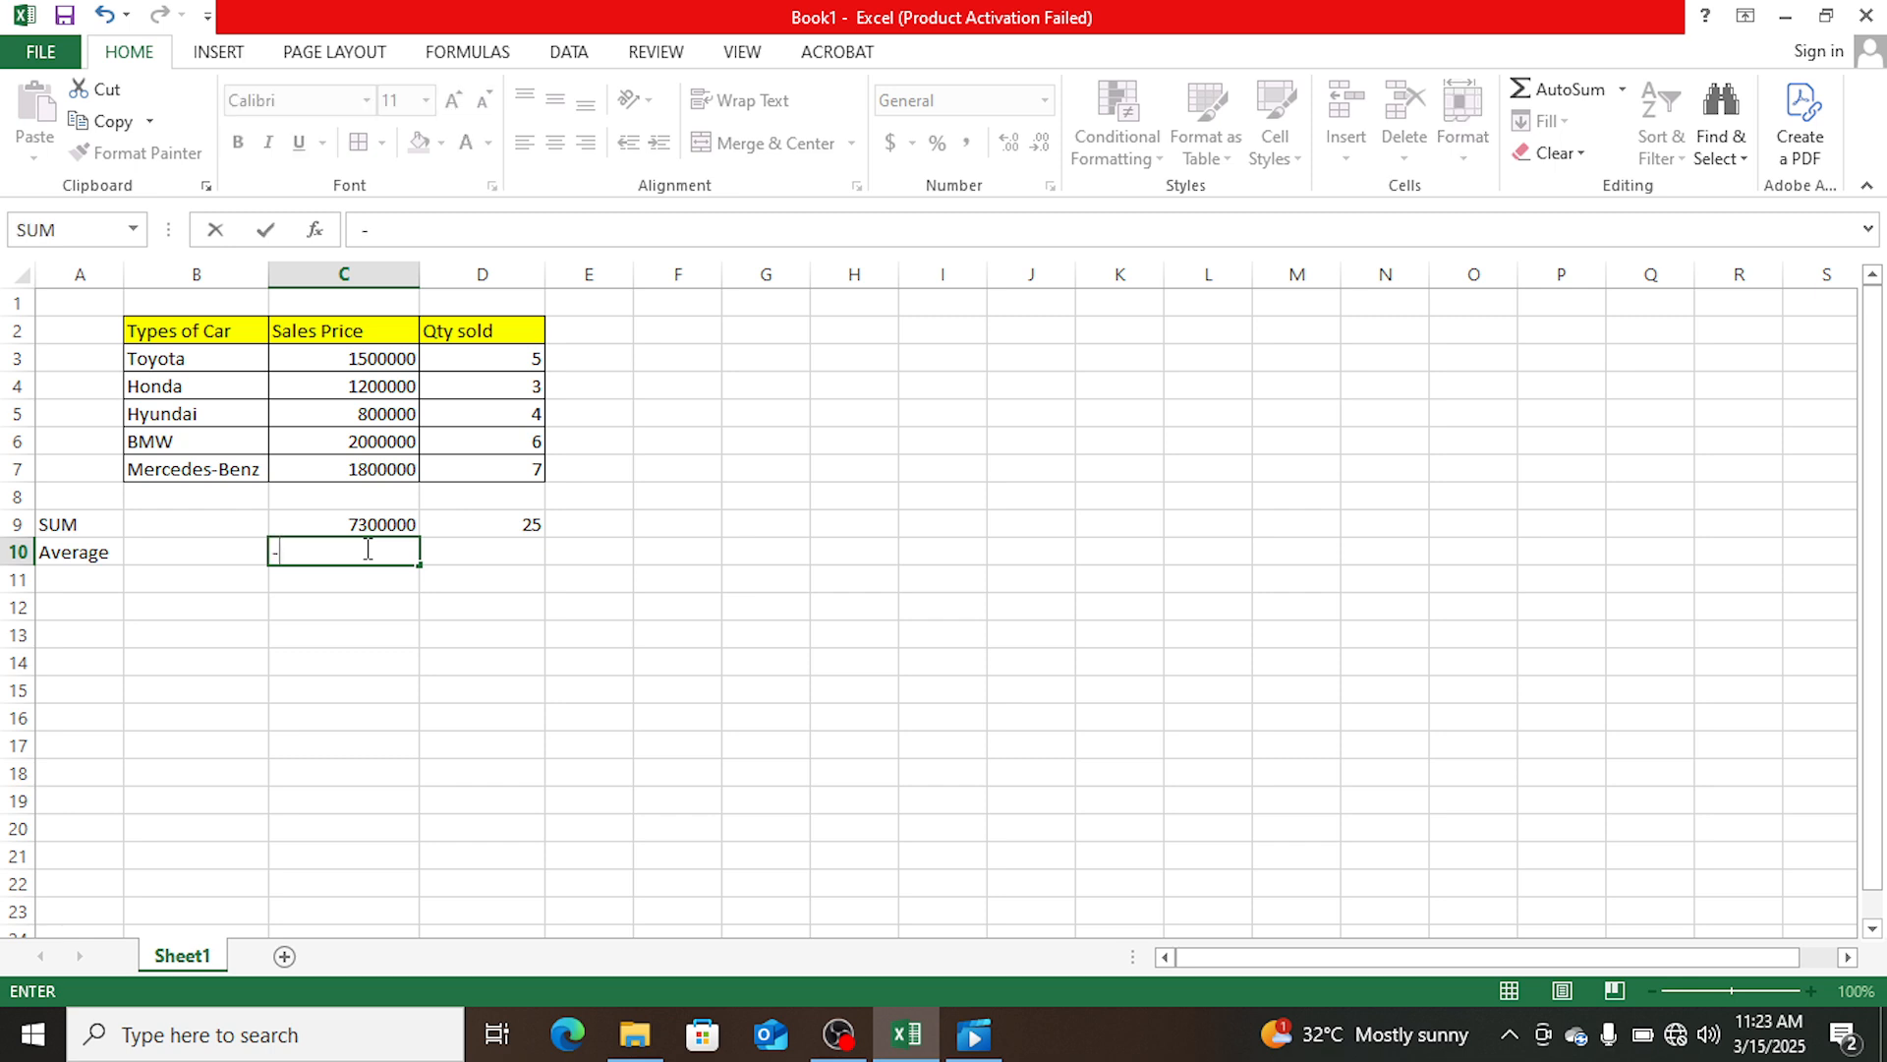
text(=av)
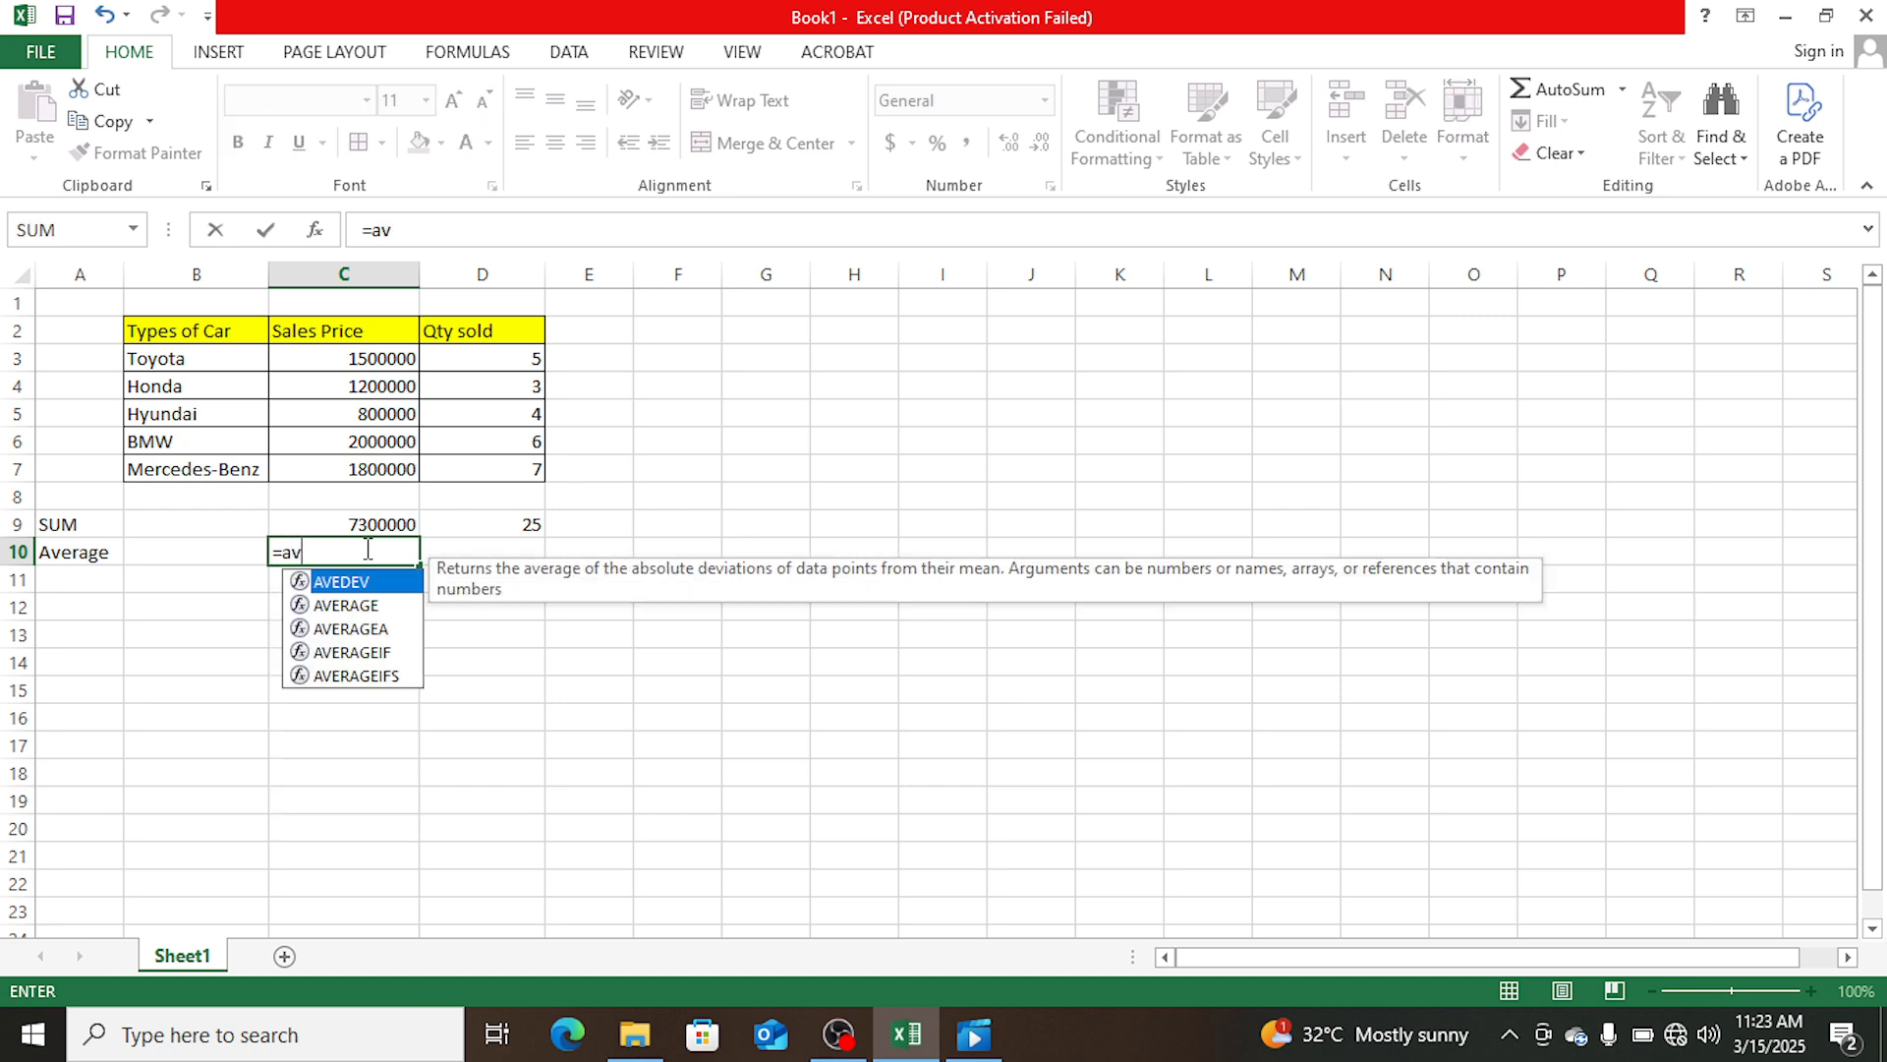
text(e)
click(363, 607)
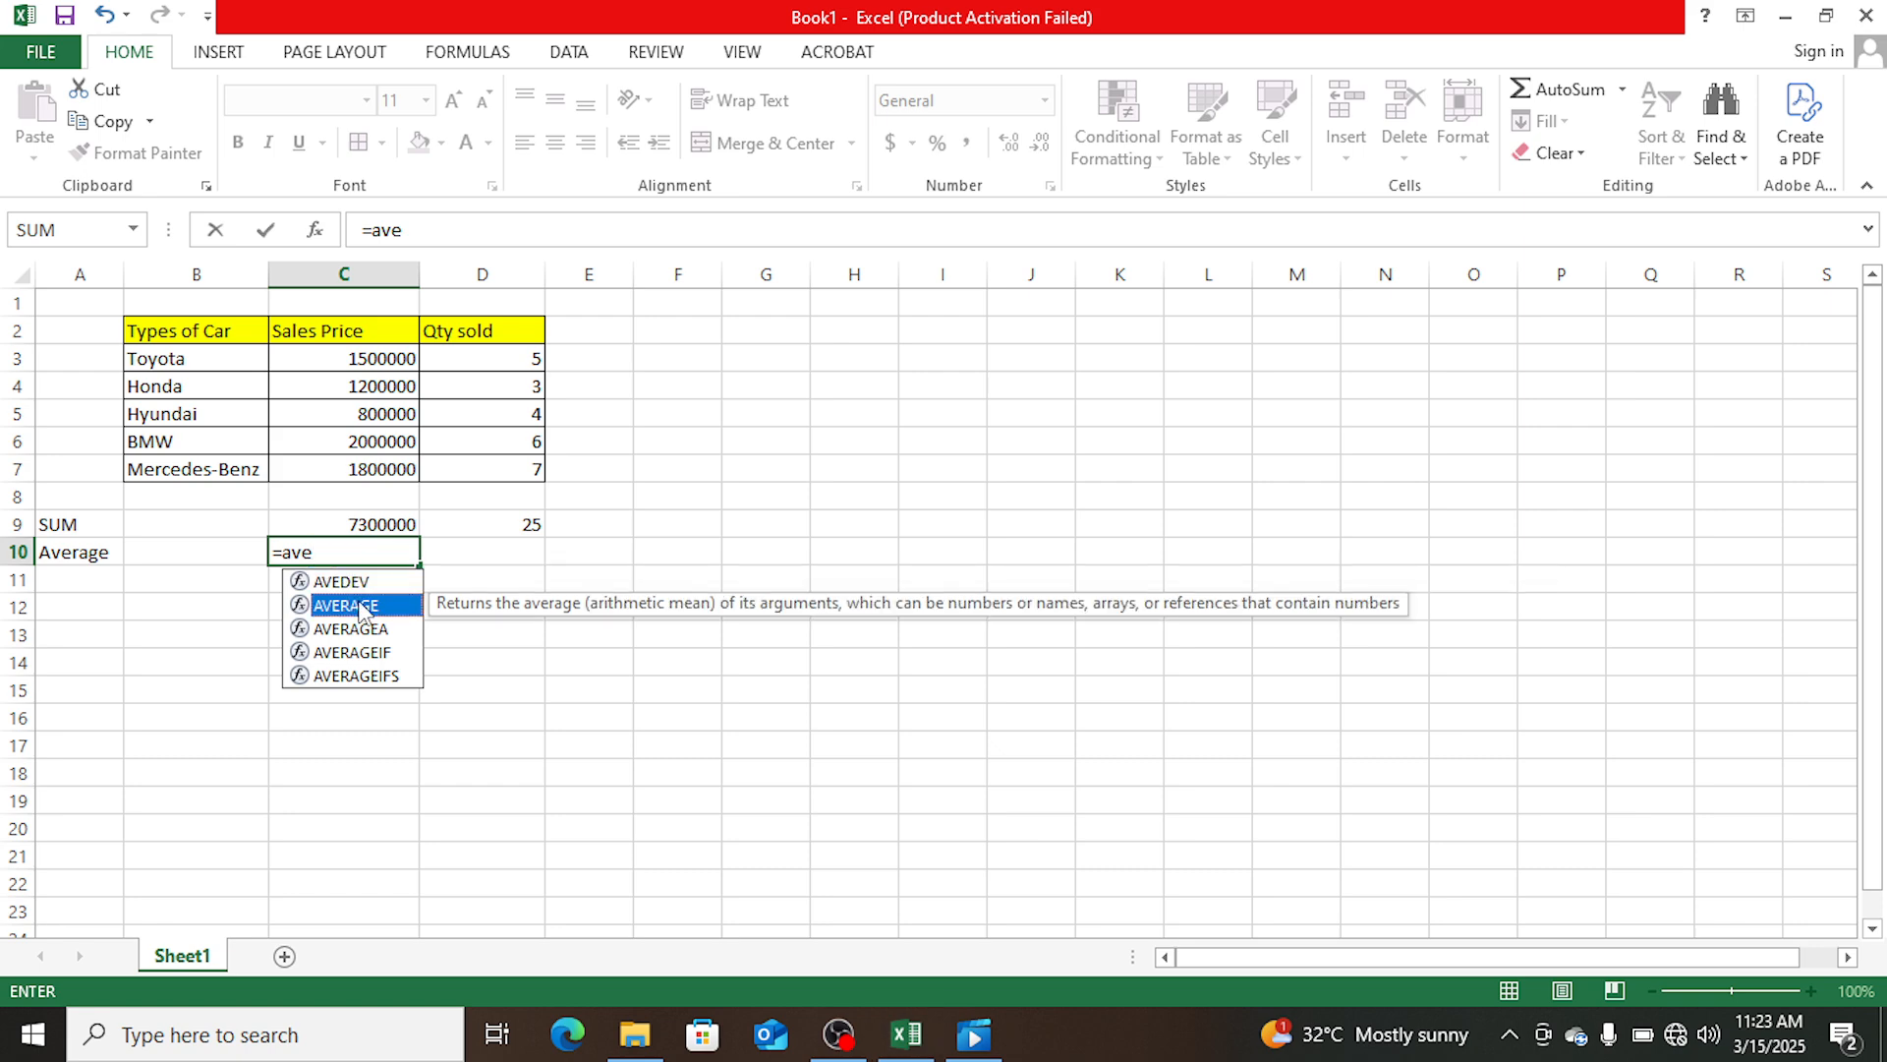
double_click(363, 609)
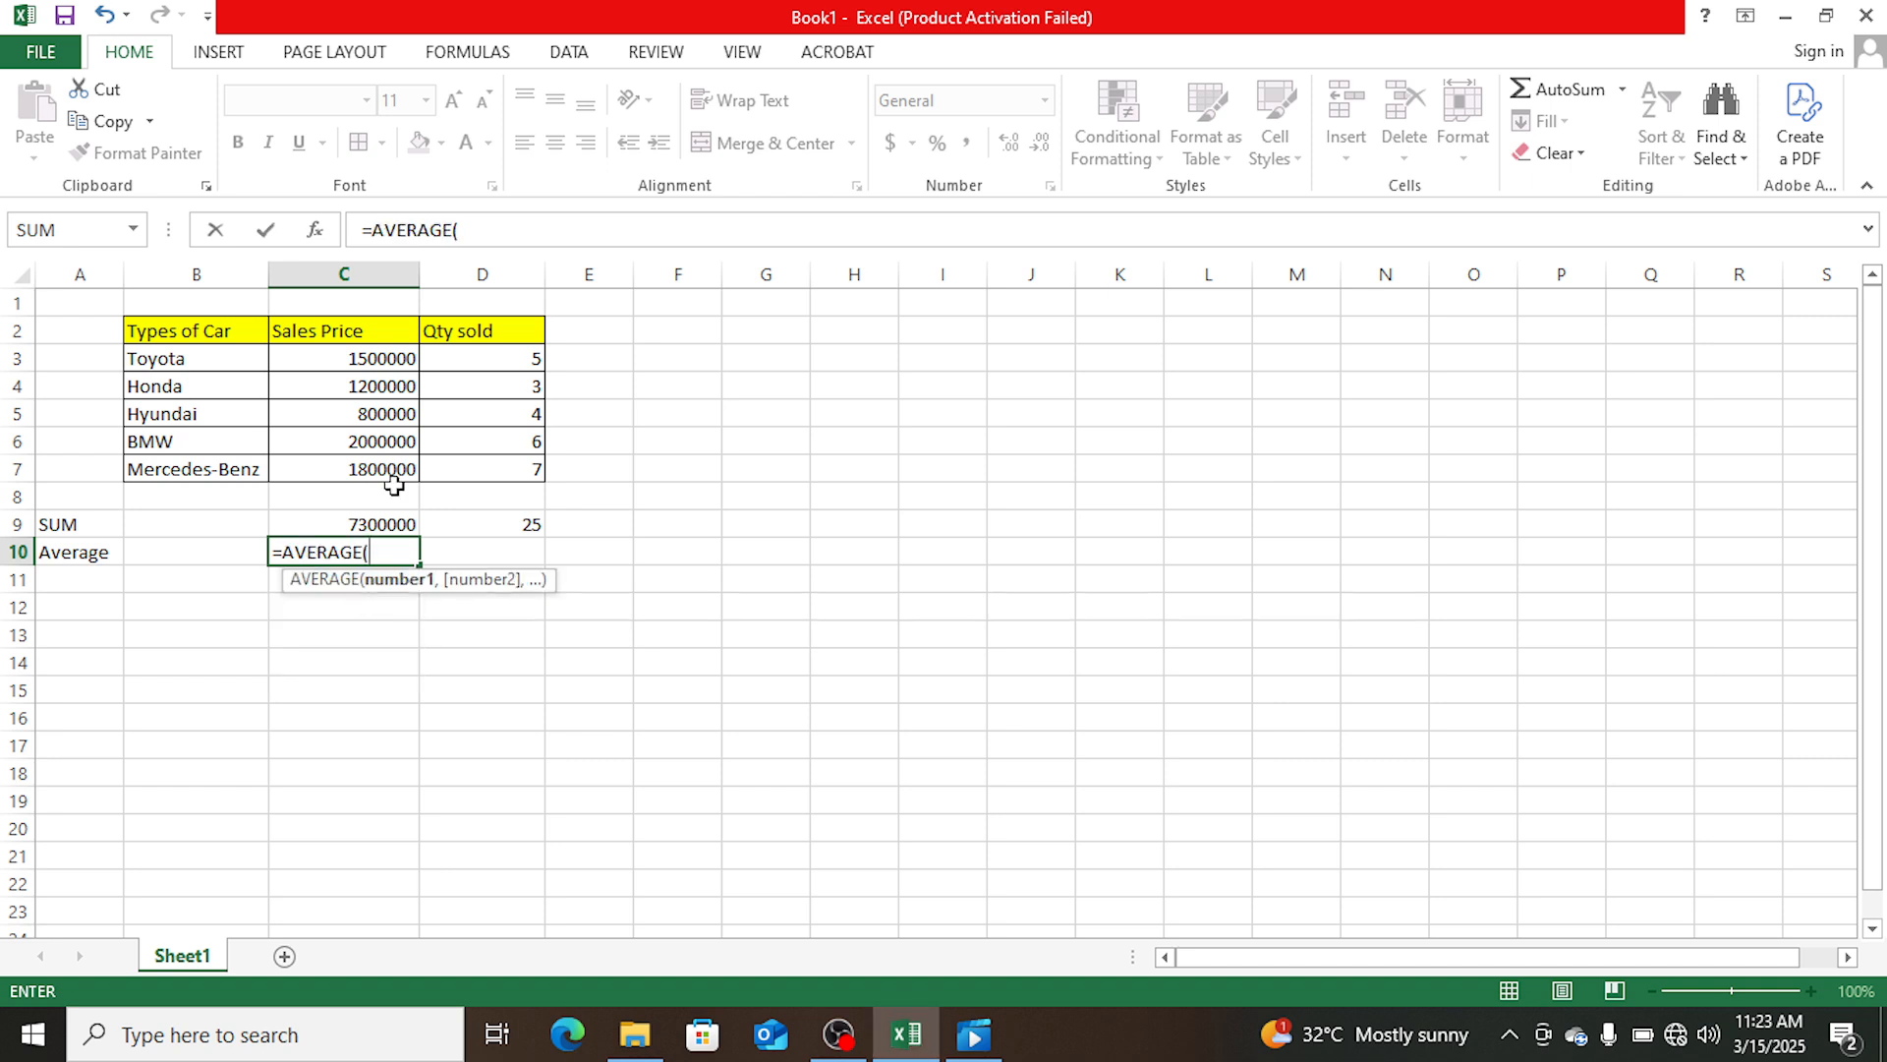
click(385, 360)
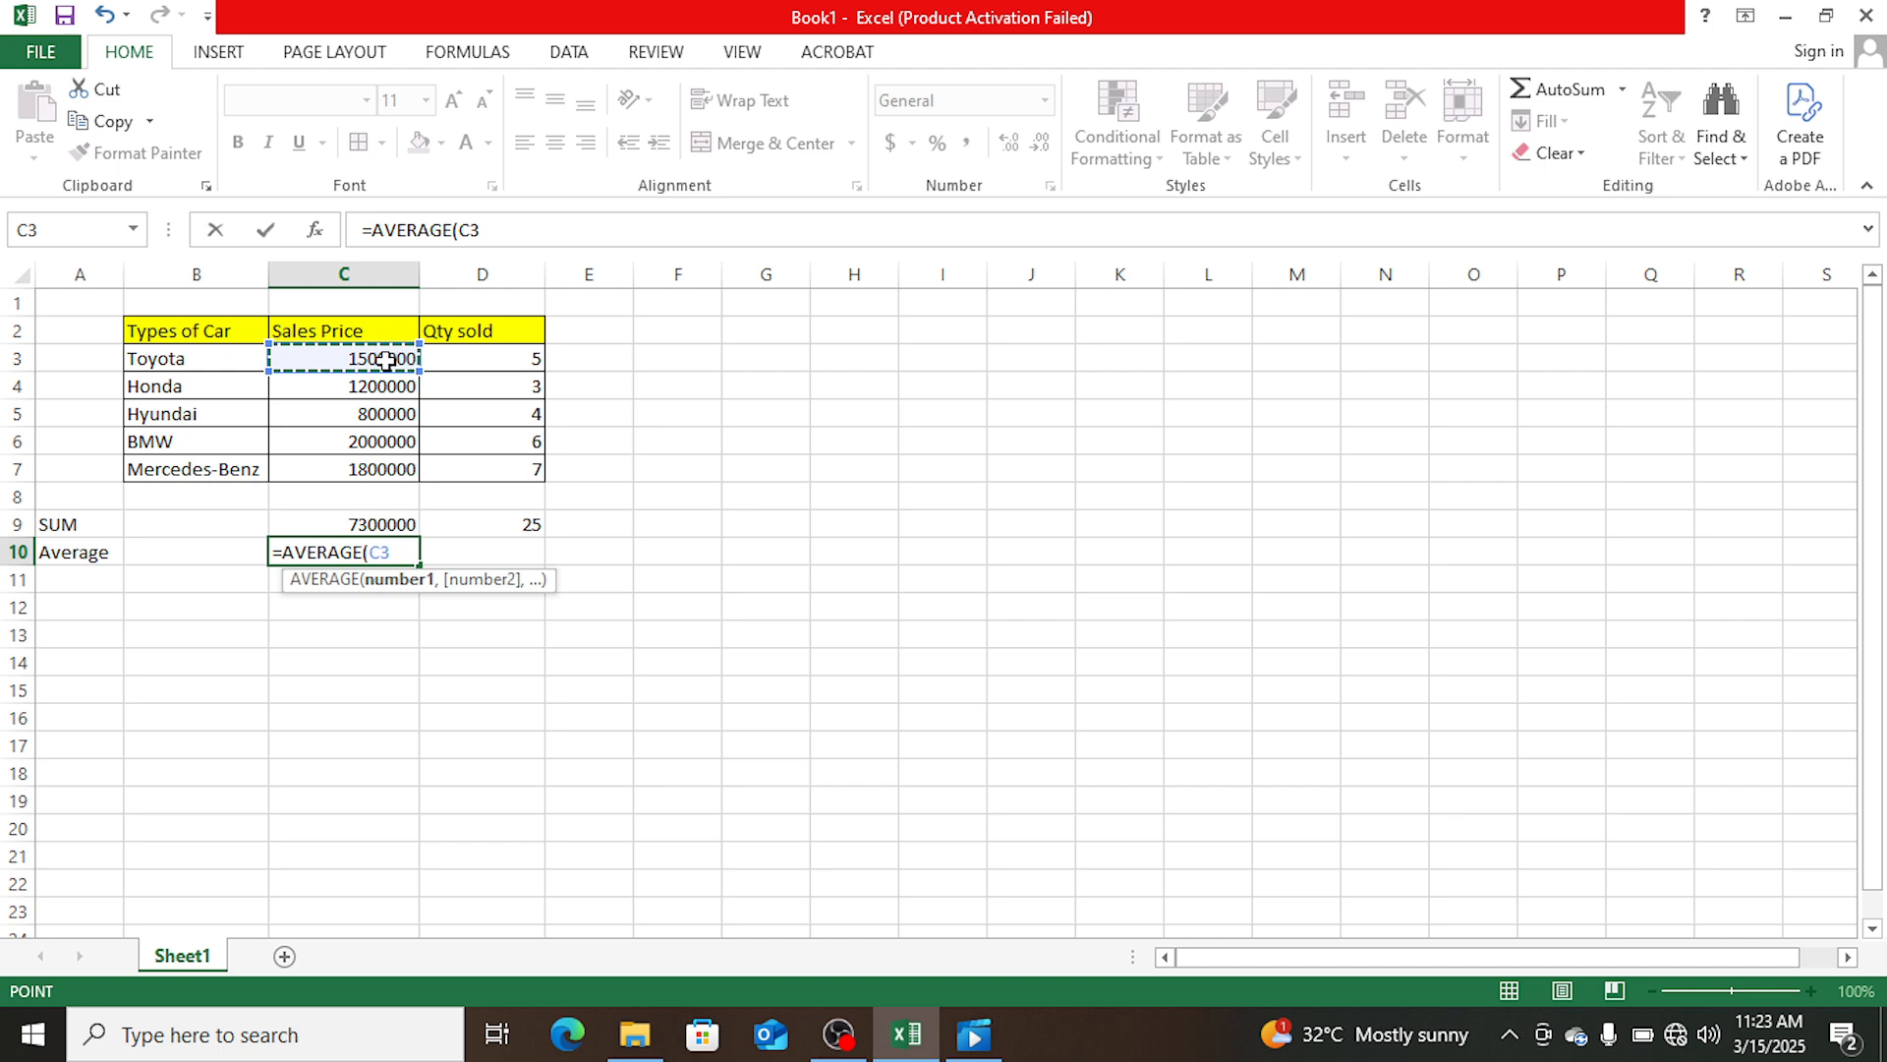
drag(413, 368, 411, 471)
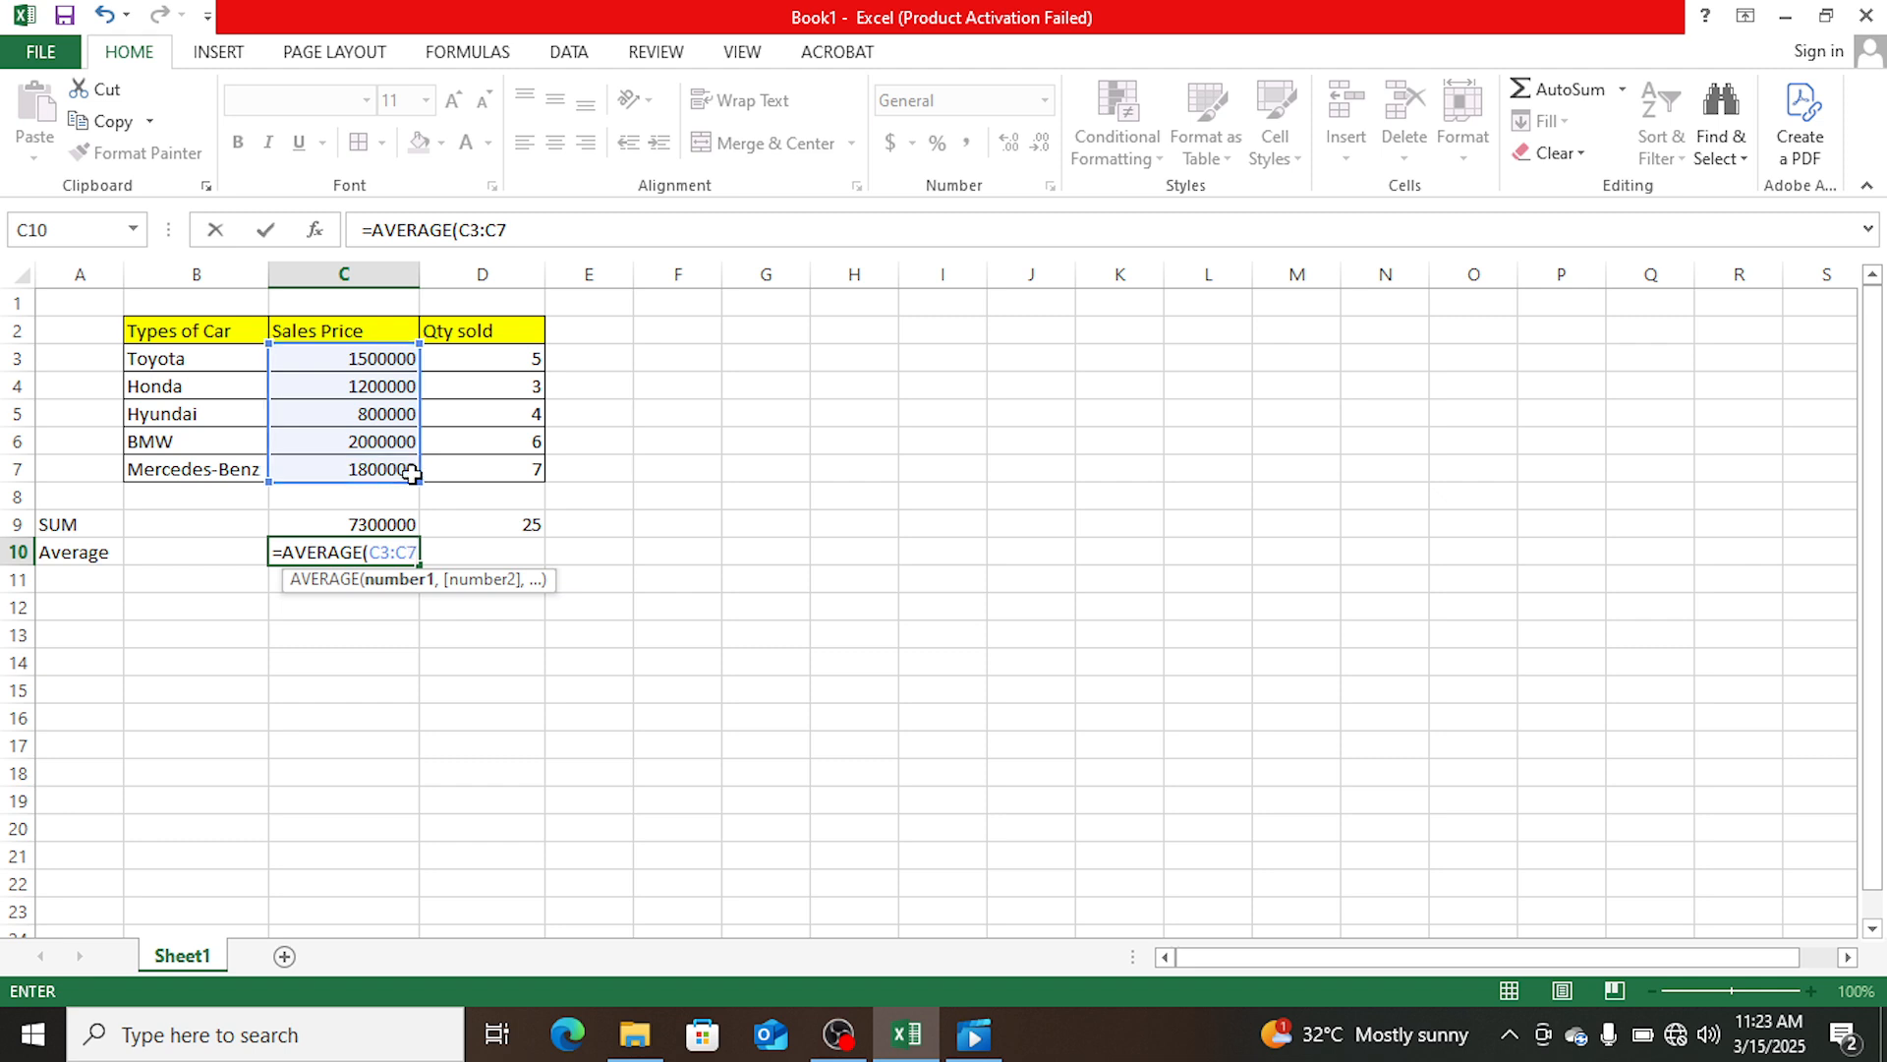
text())
key(Return)
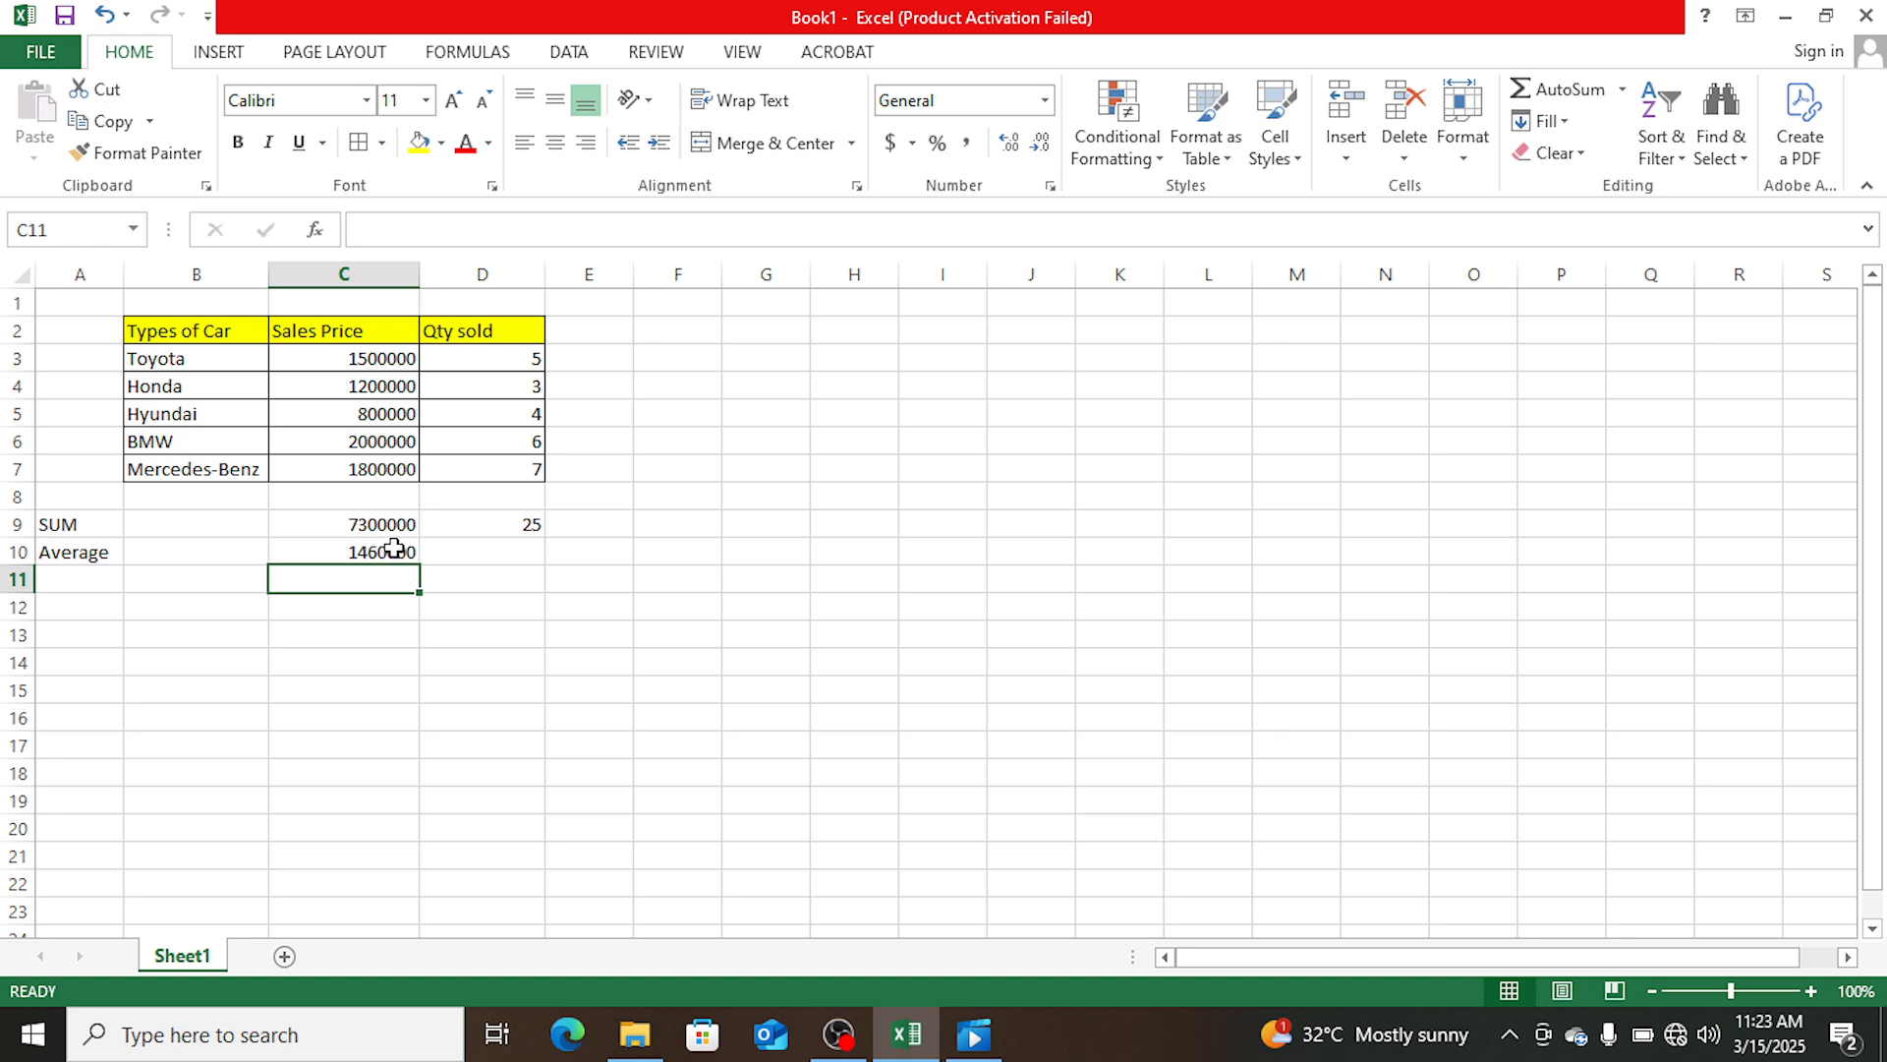
click(511, 547)
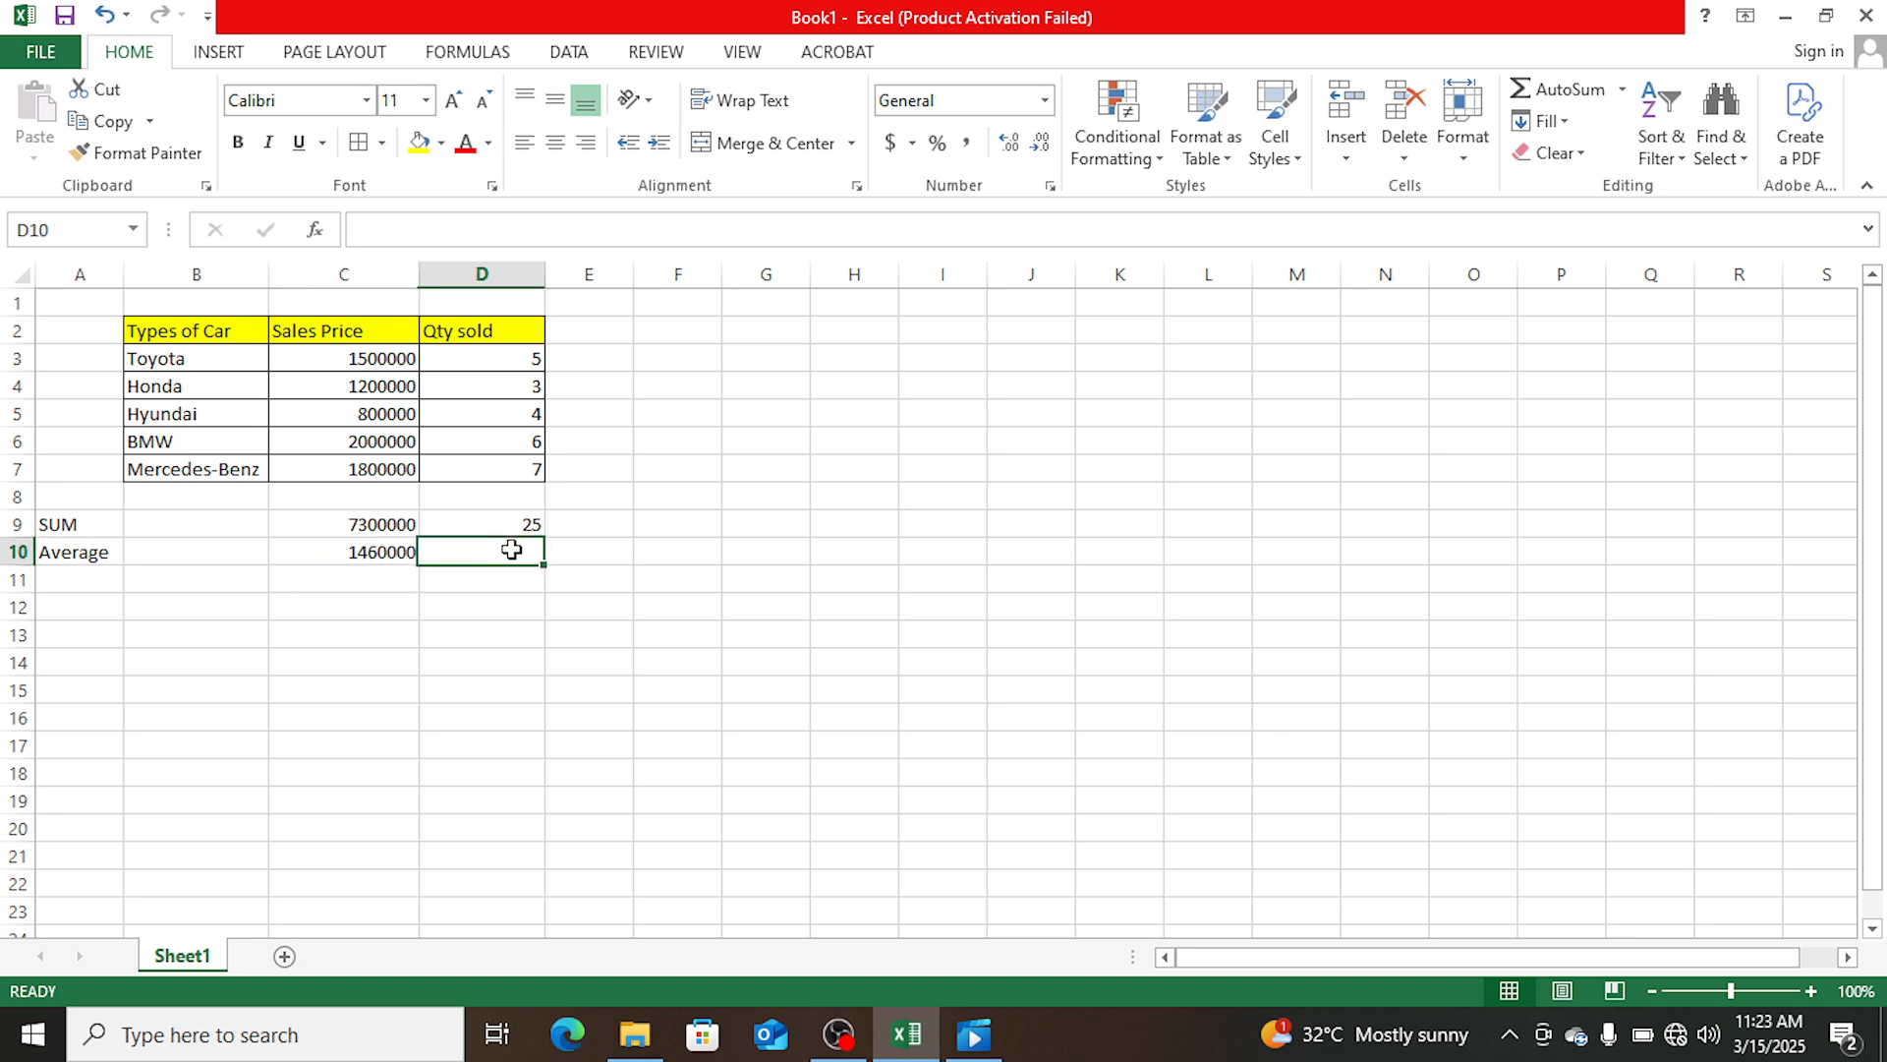
- Calculate the average of the Qty sold column in cell D10 with the formula =AVERAGE(D3:D7)
click(386, 557)
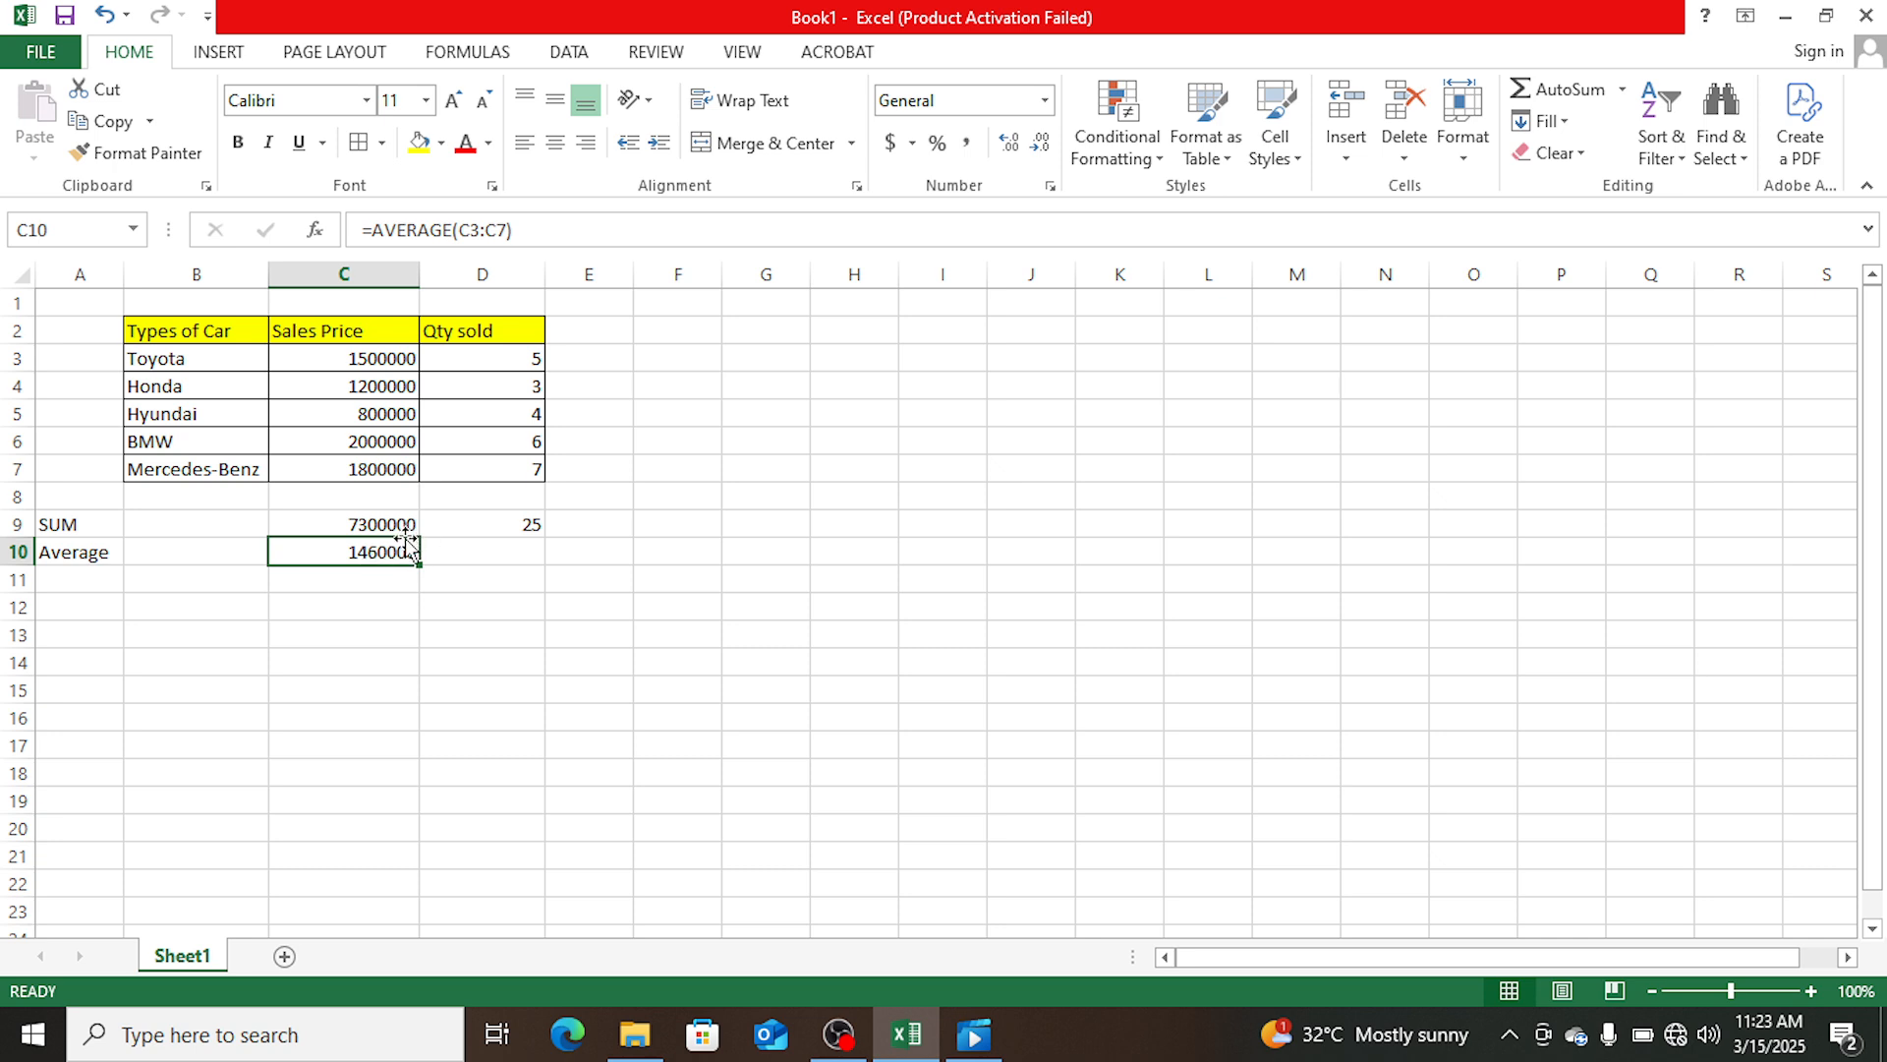
click(511, 545)
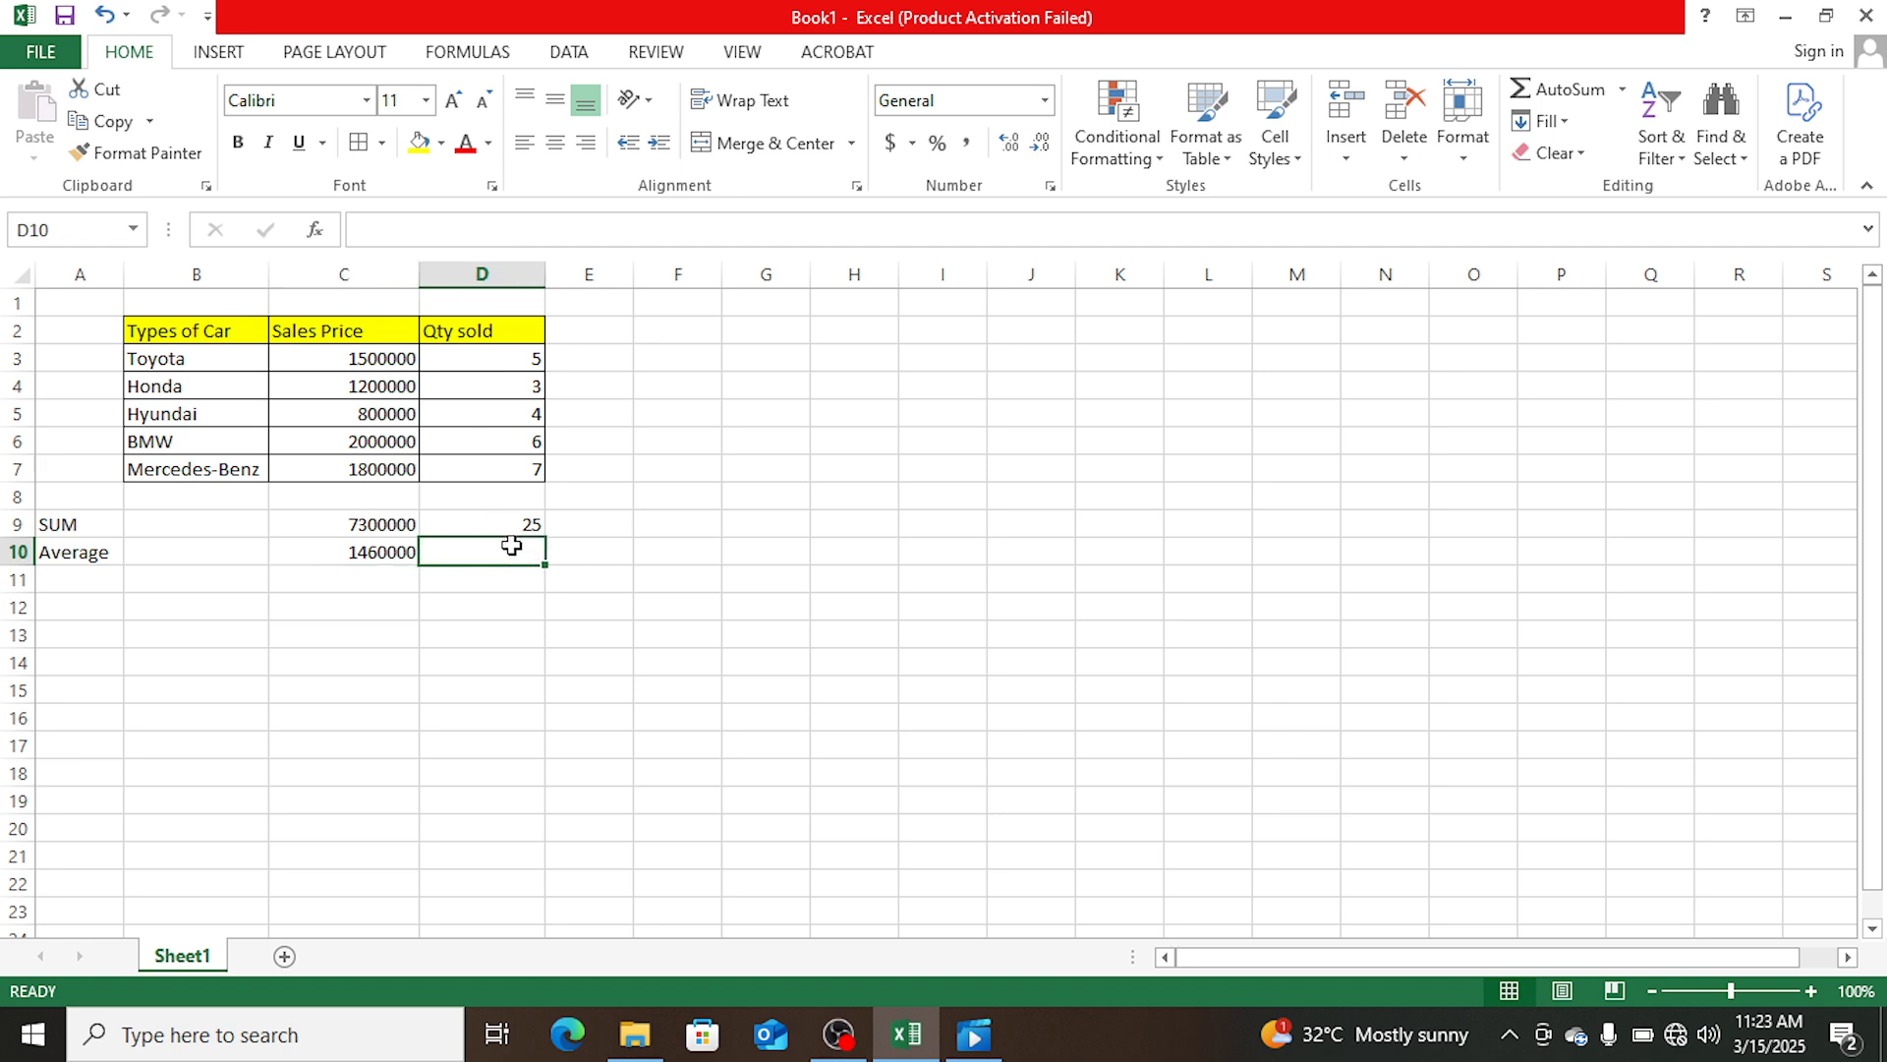
text(=)
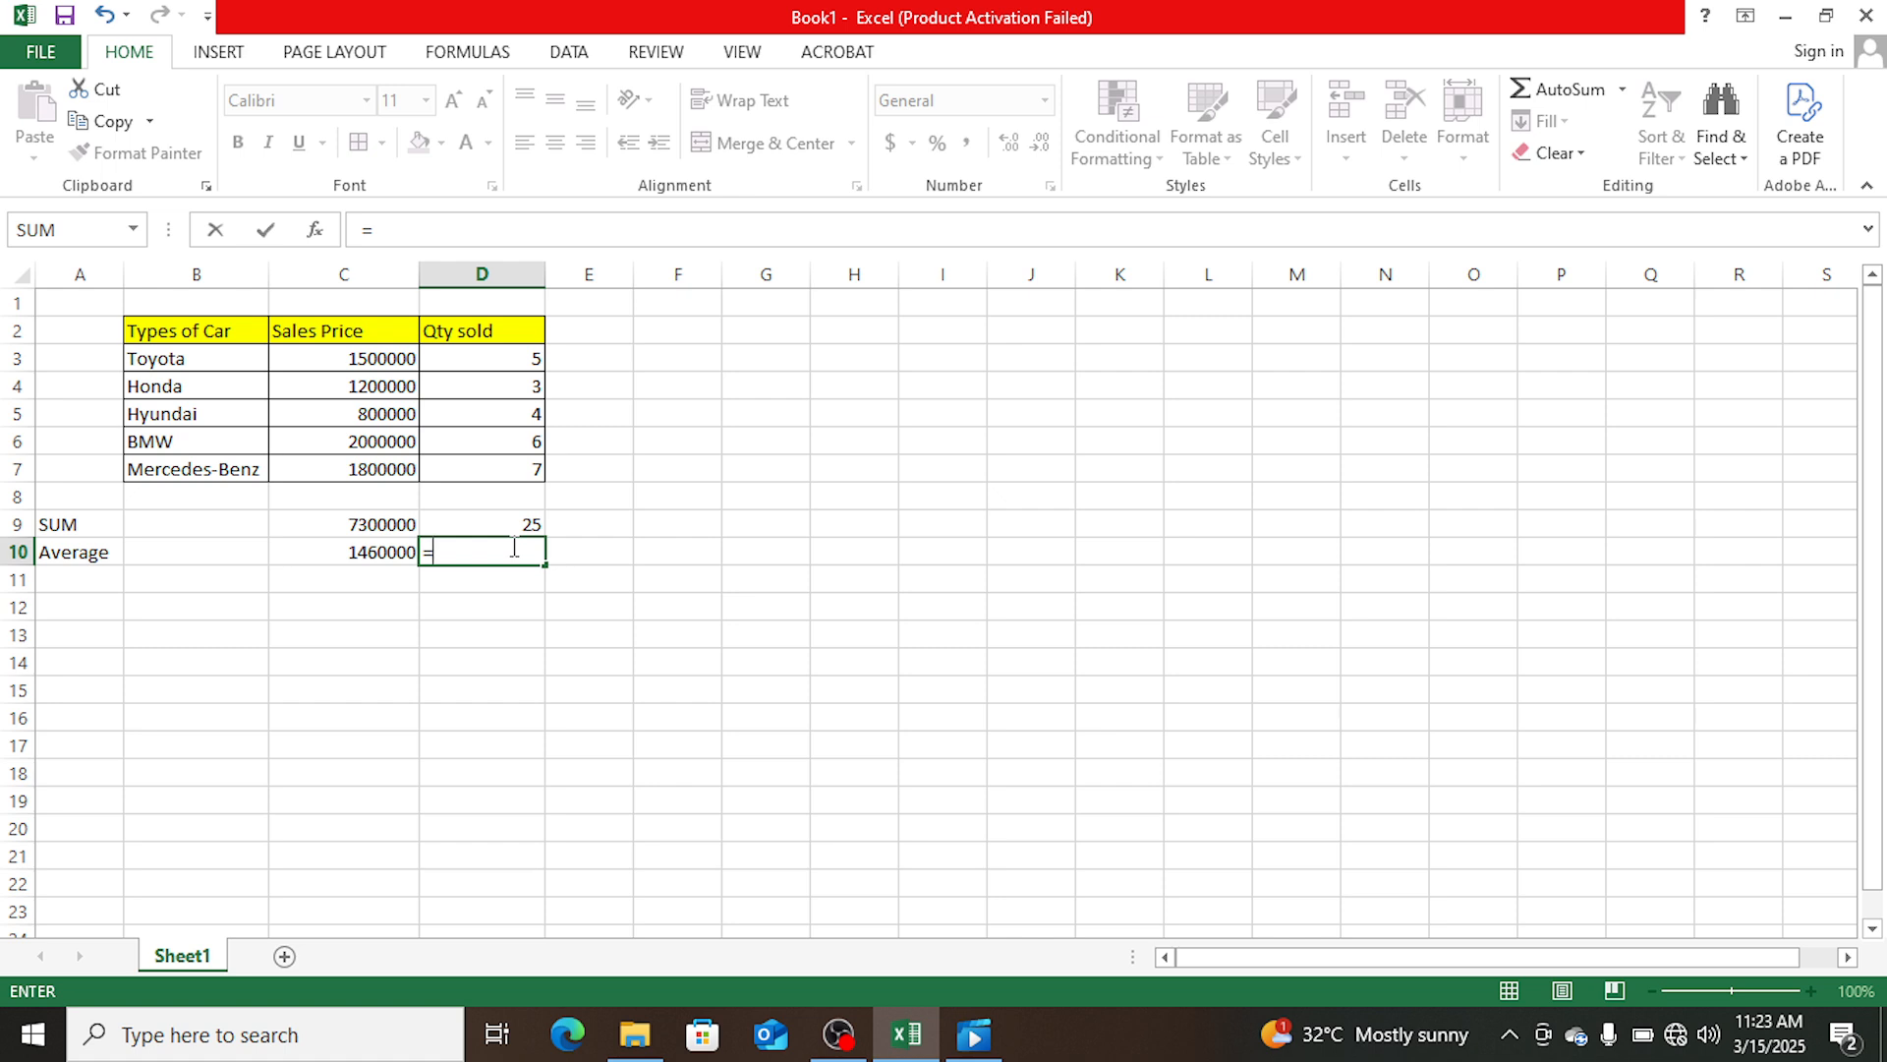
text(averag)
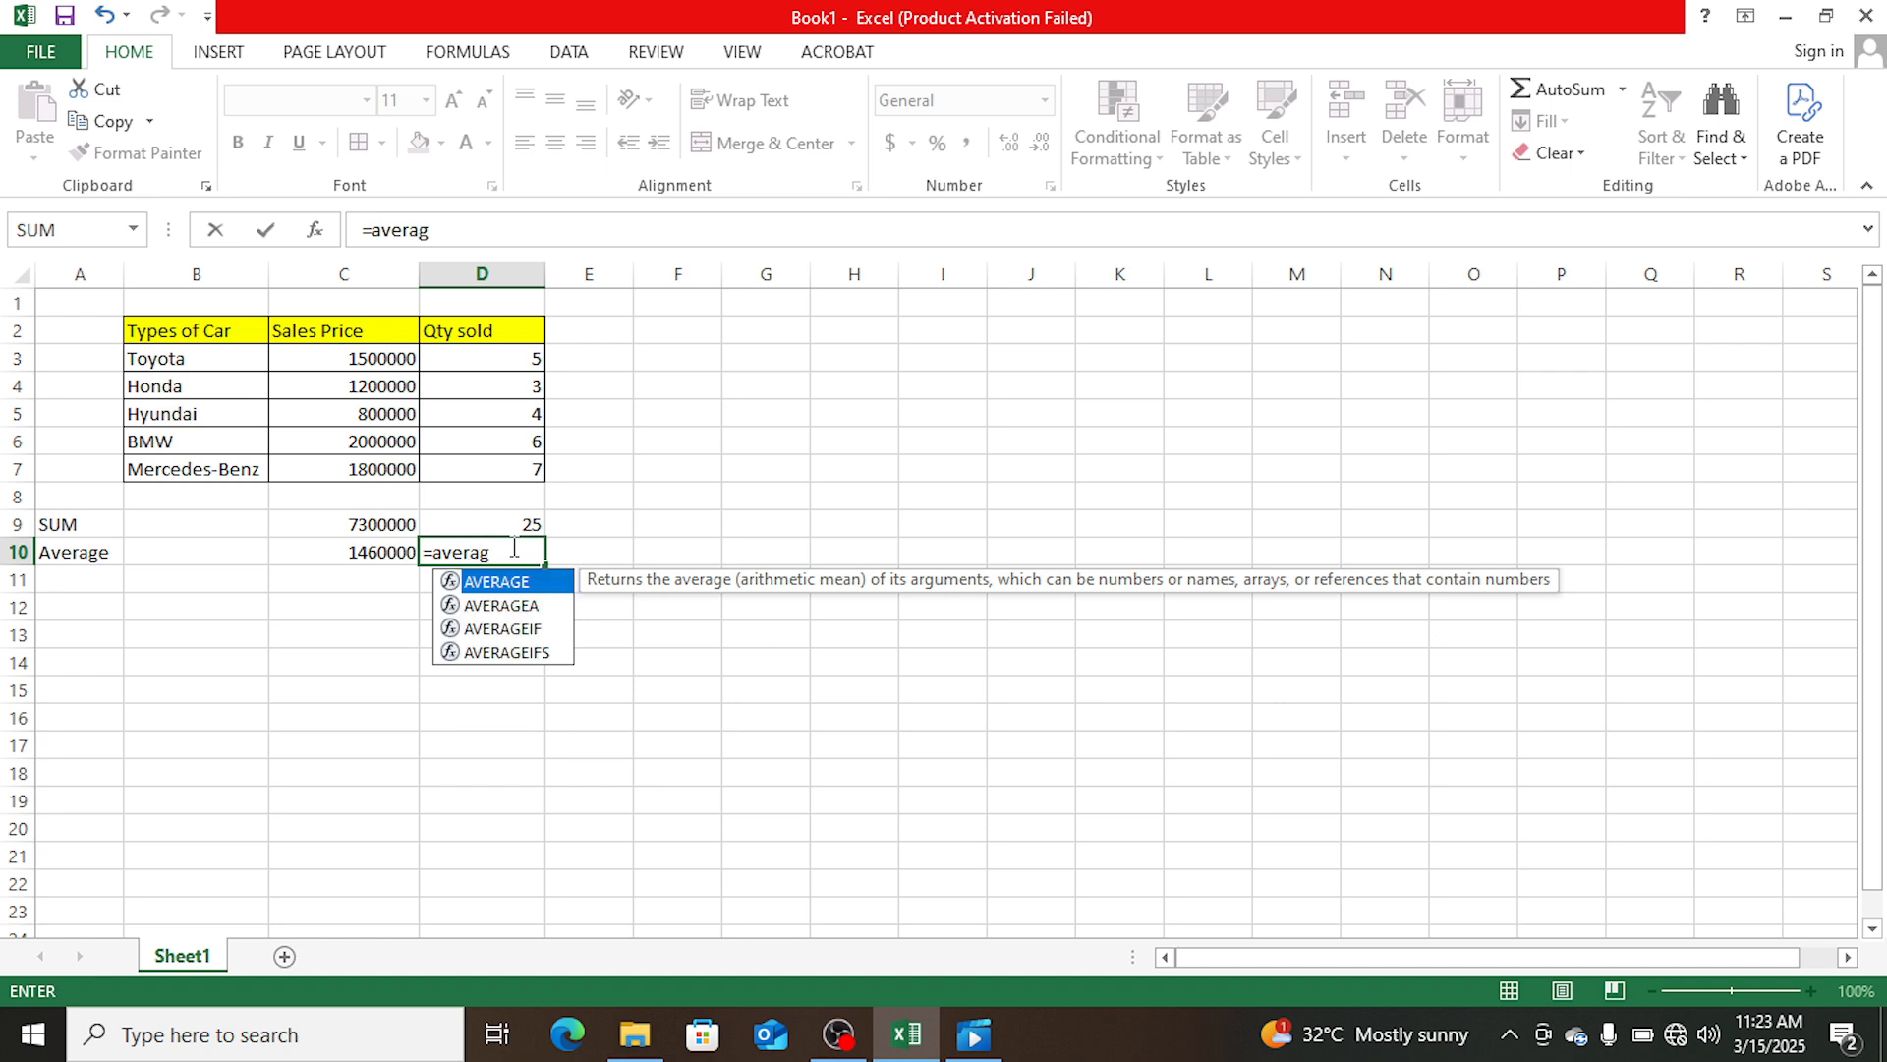
text(e()
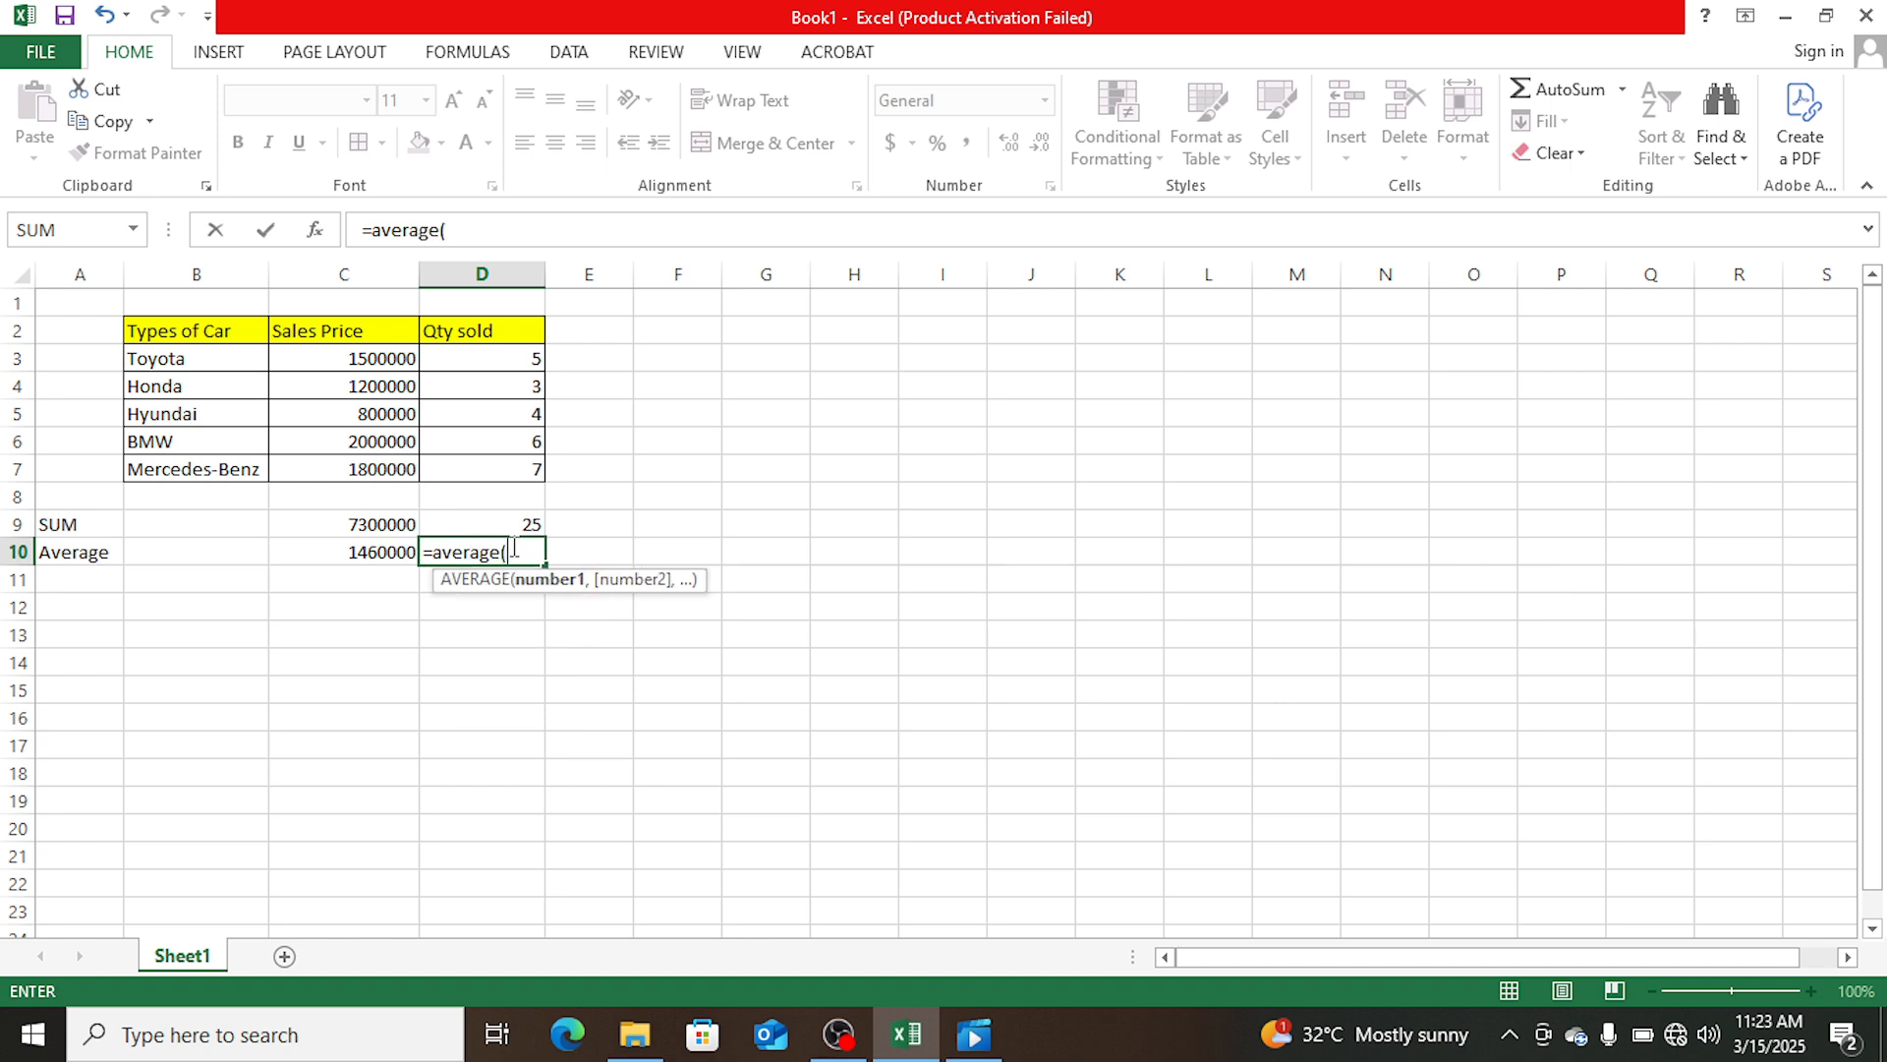
click(514, 361)
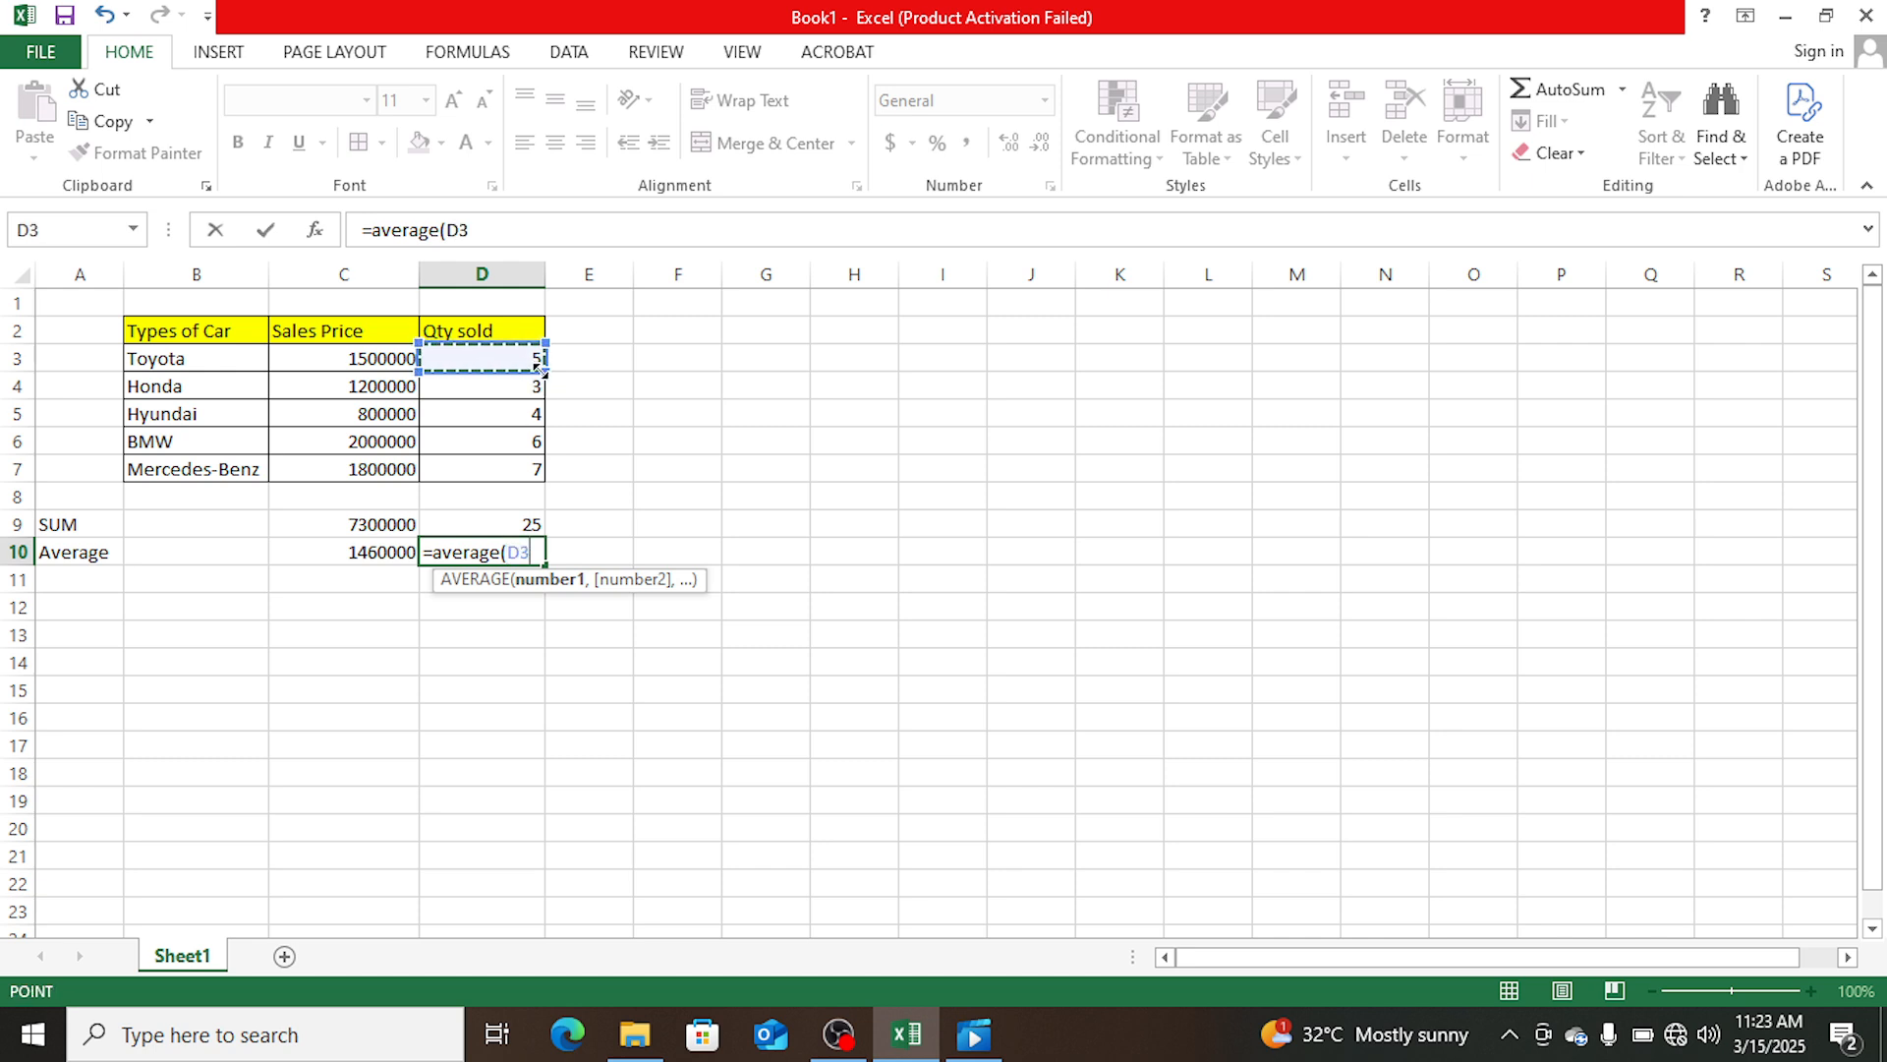
drag(545, 374, 532, 473)
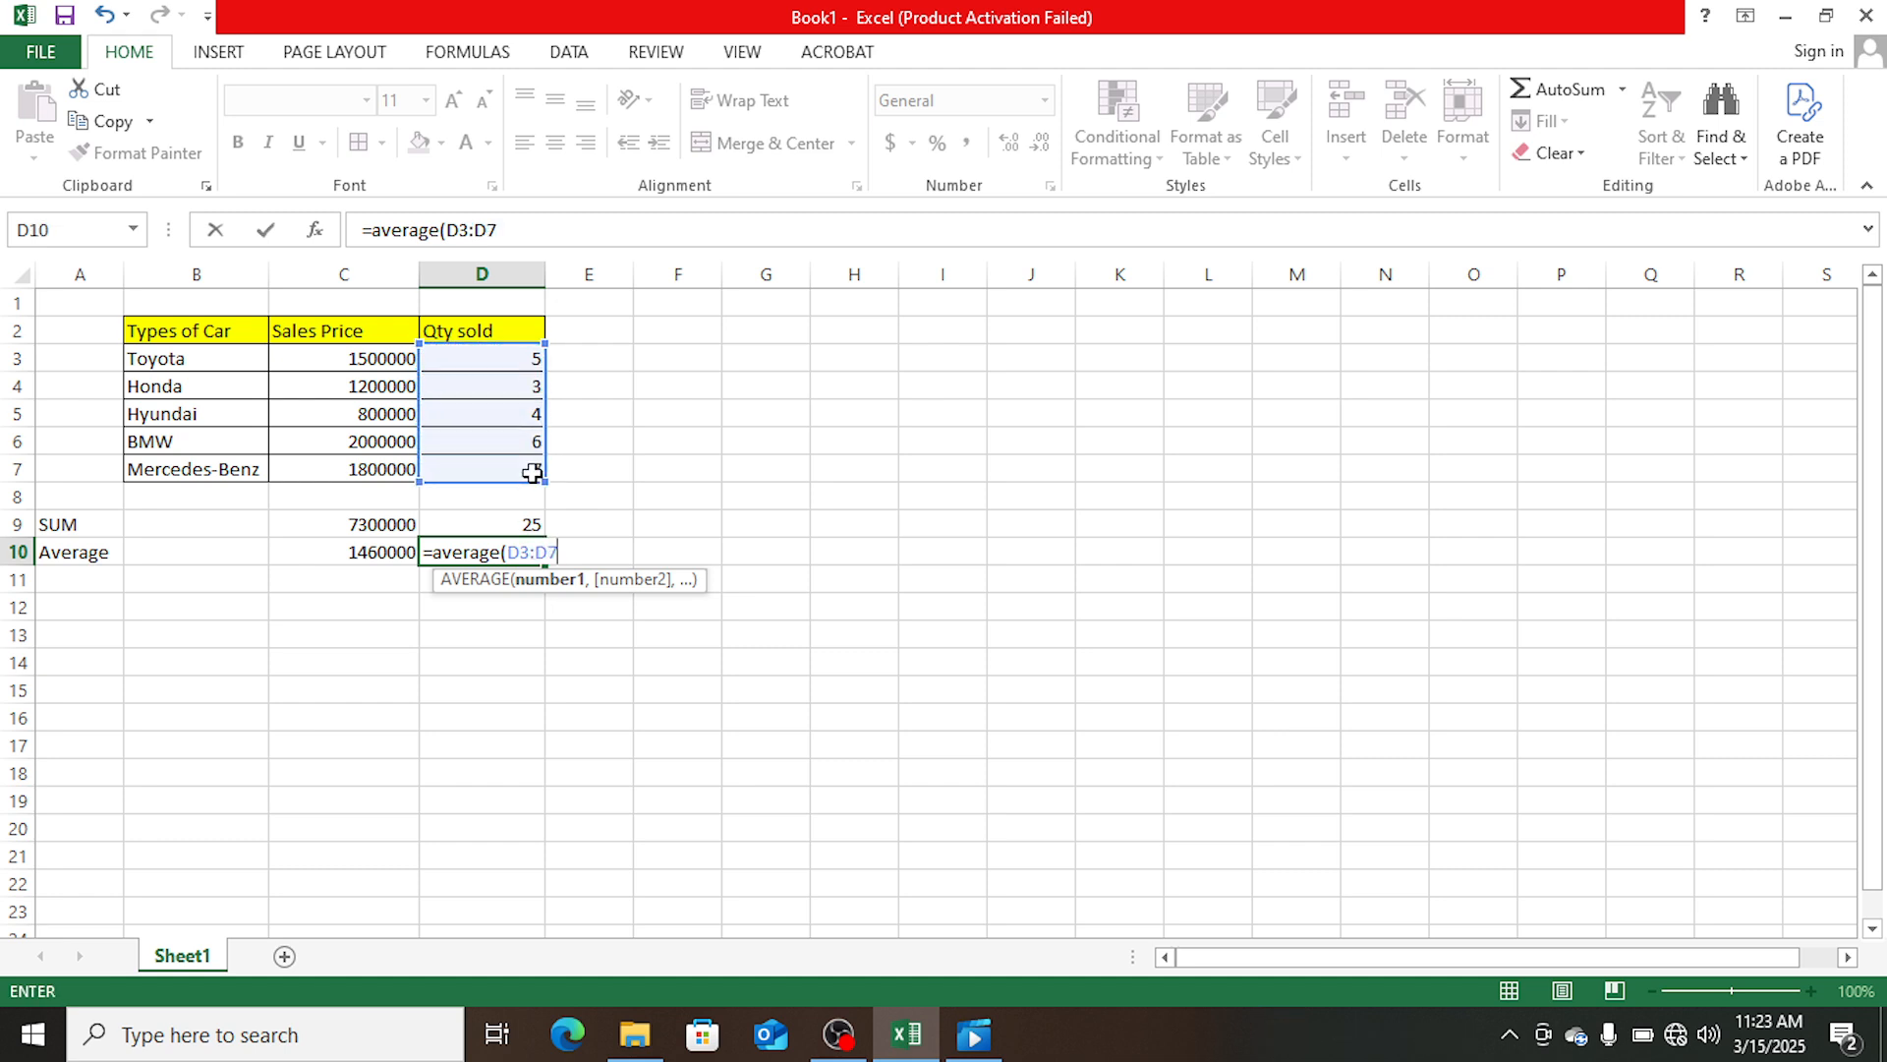
text())
key(Return)
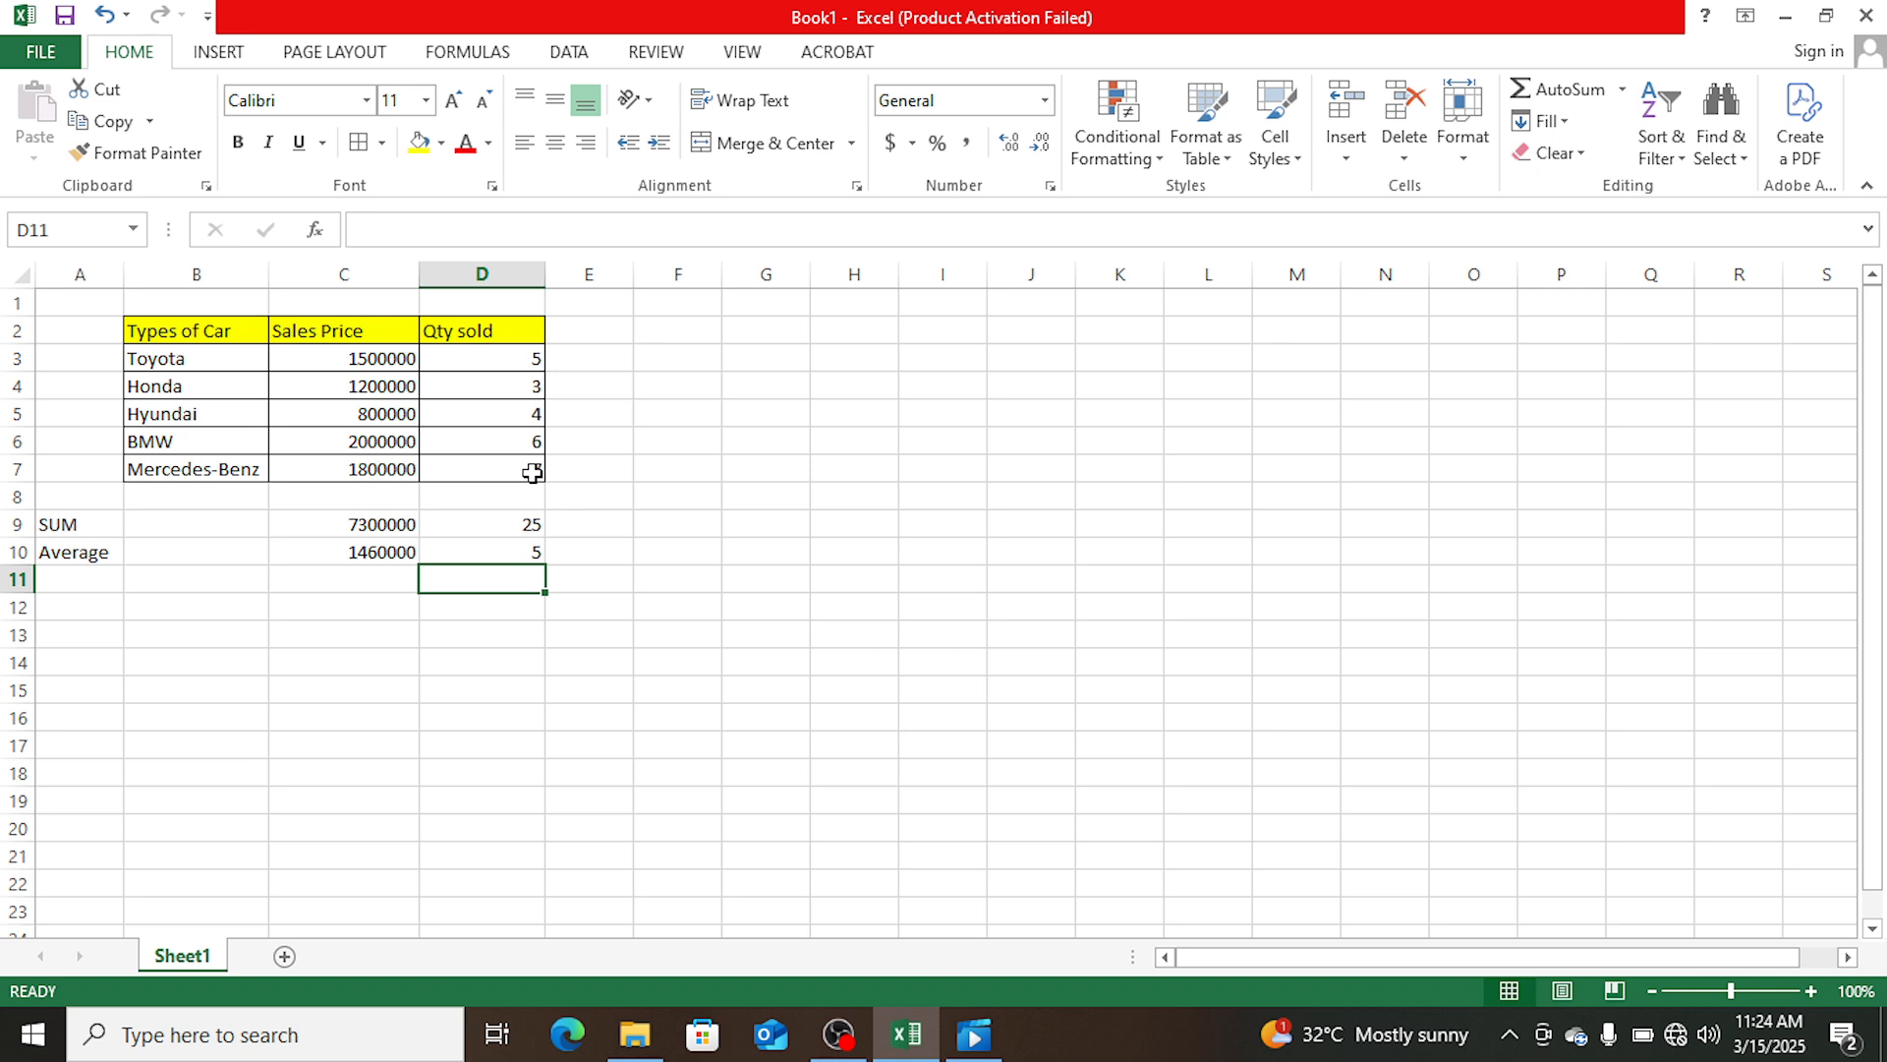
- Format the sales prices in C3:C7 as Number with the 1000 separator and 0 decimal places
click(346, 553)
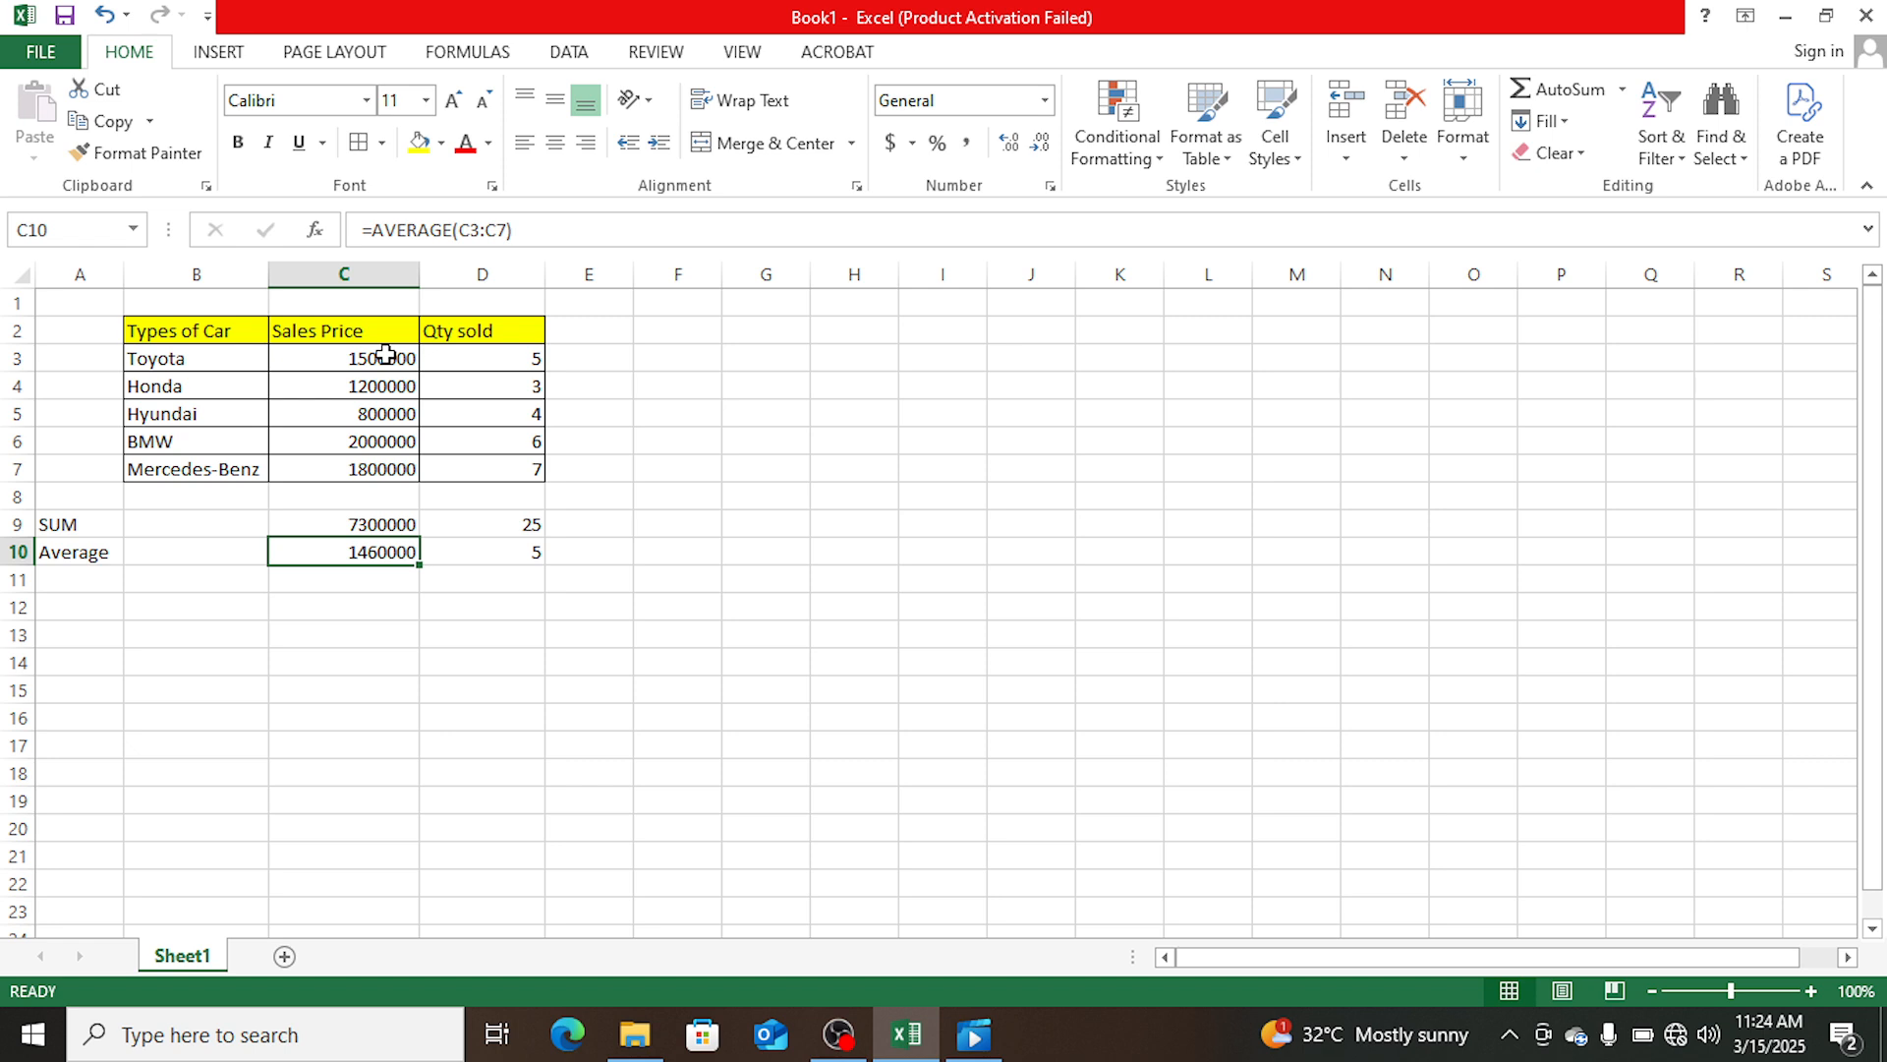
drag(385, 355, 385, 455)
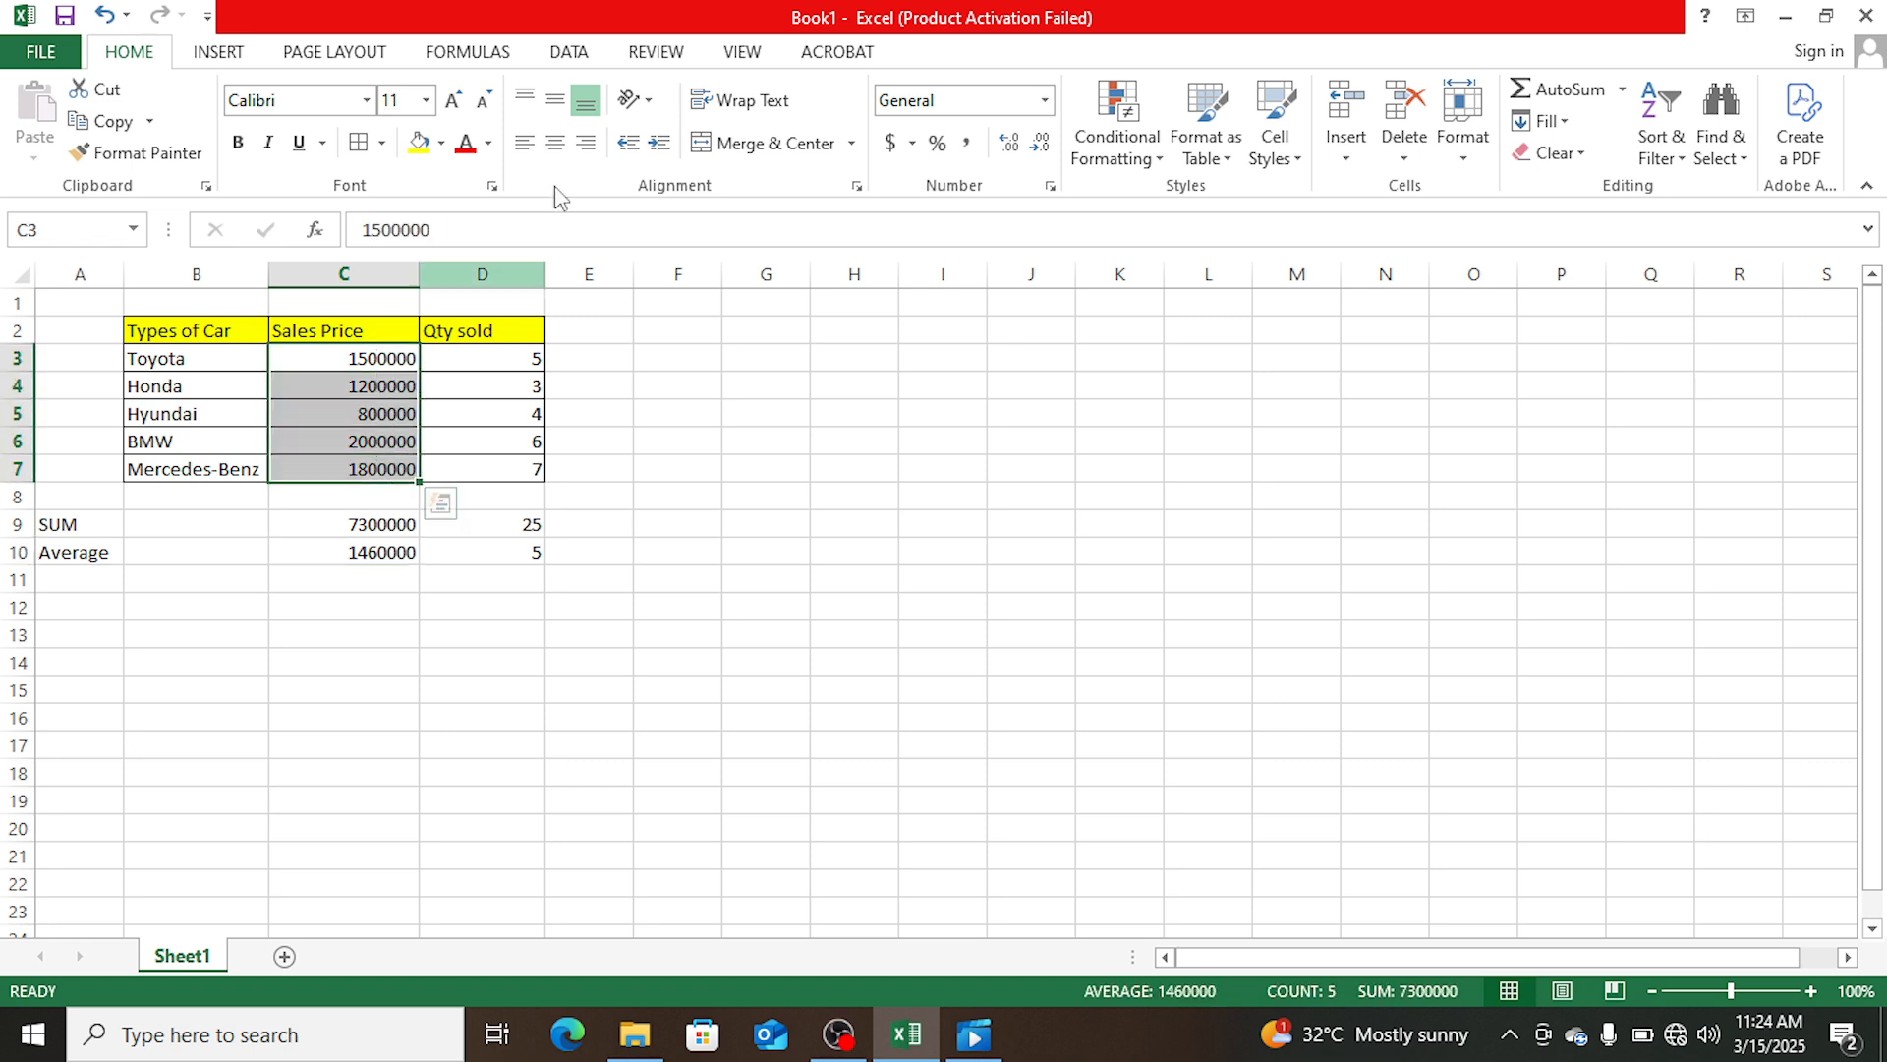
click(1048, 105)
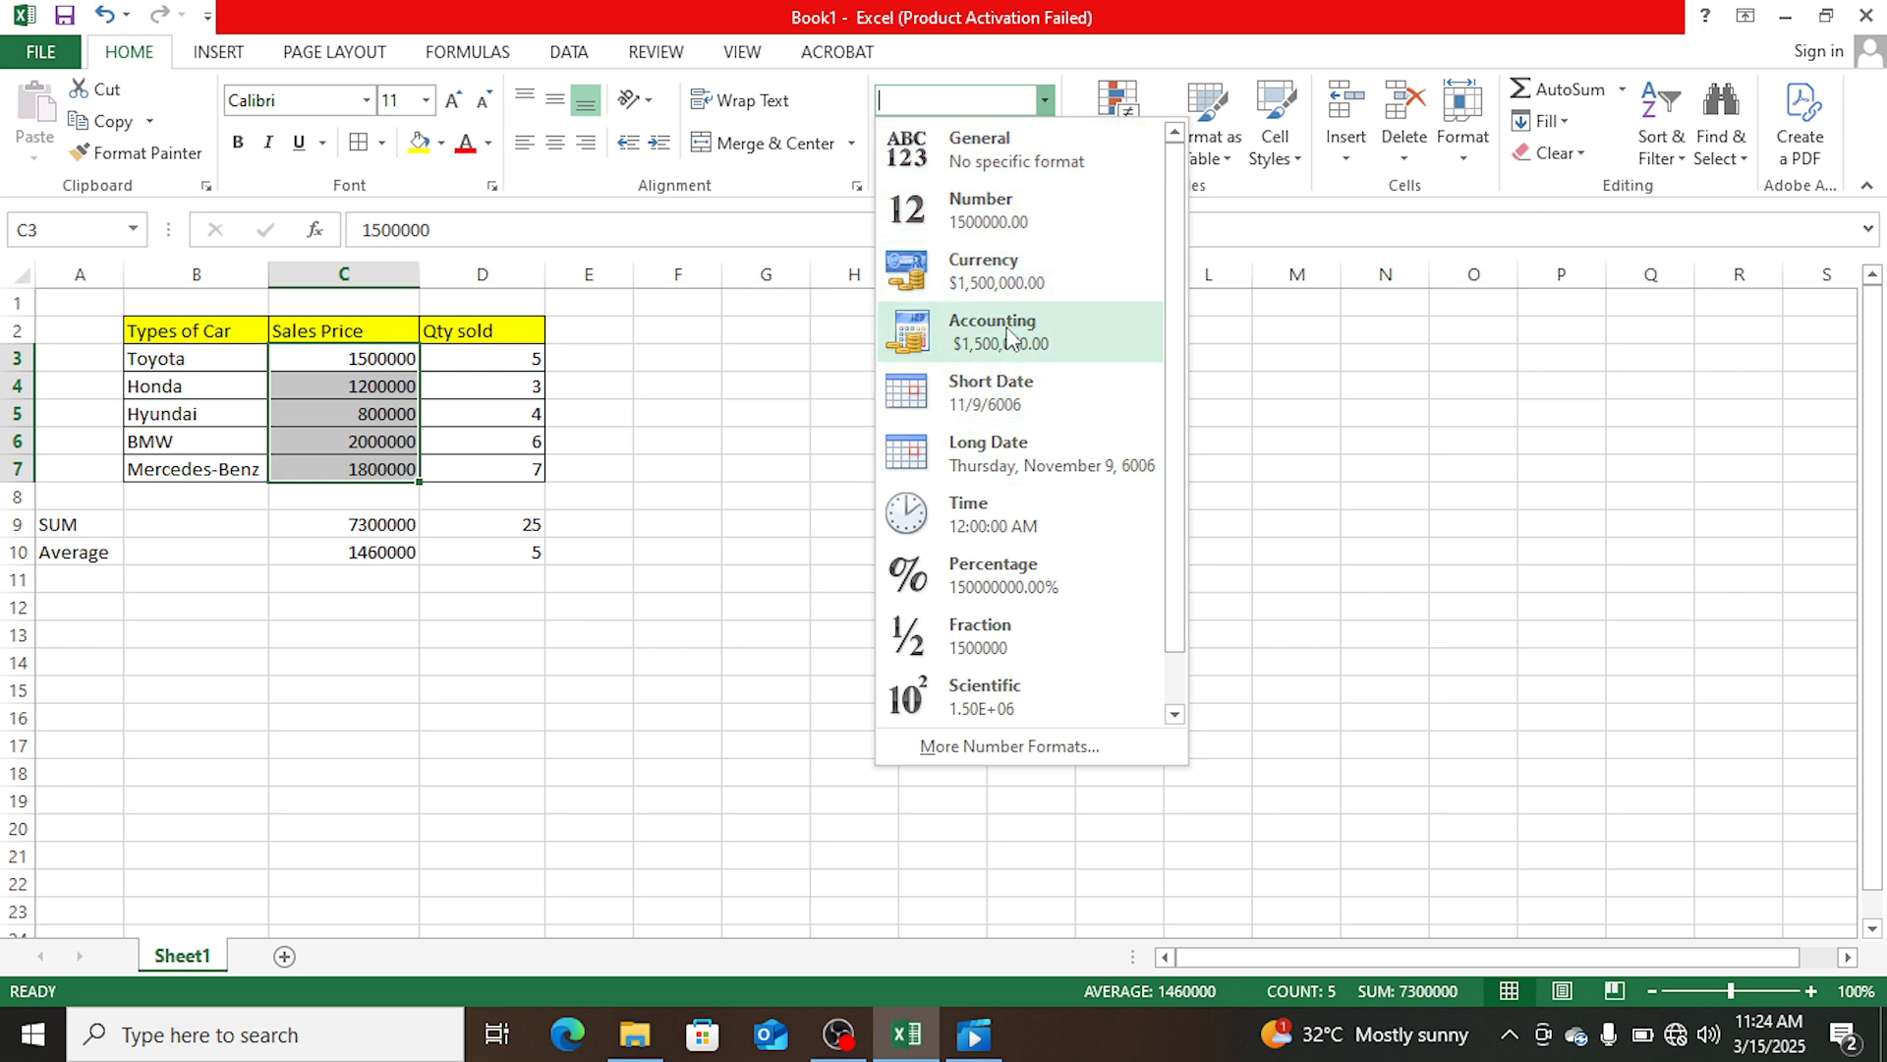
click(977, 749)
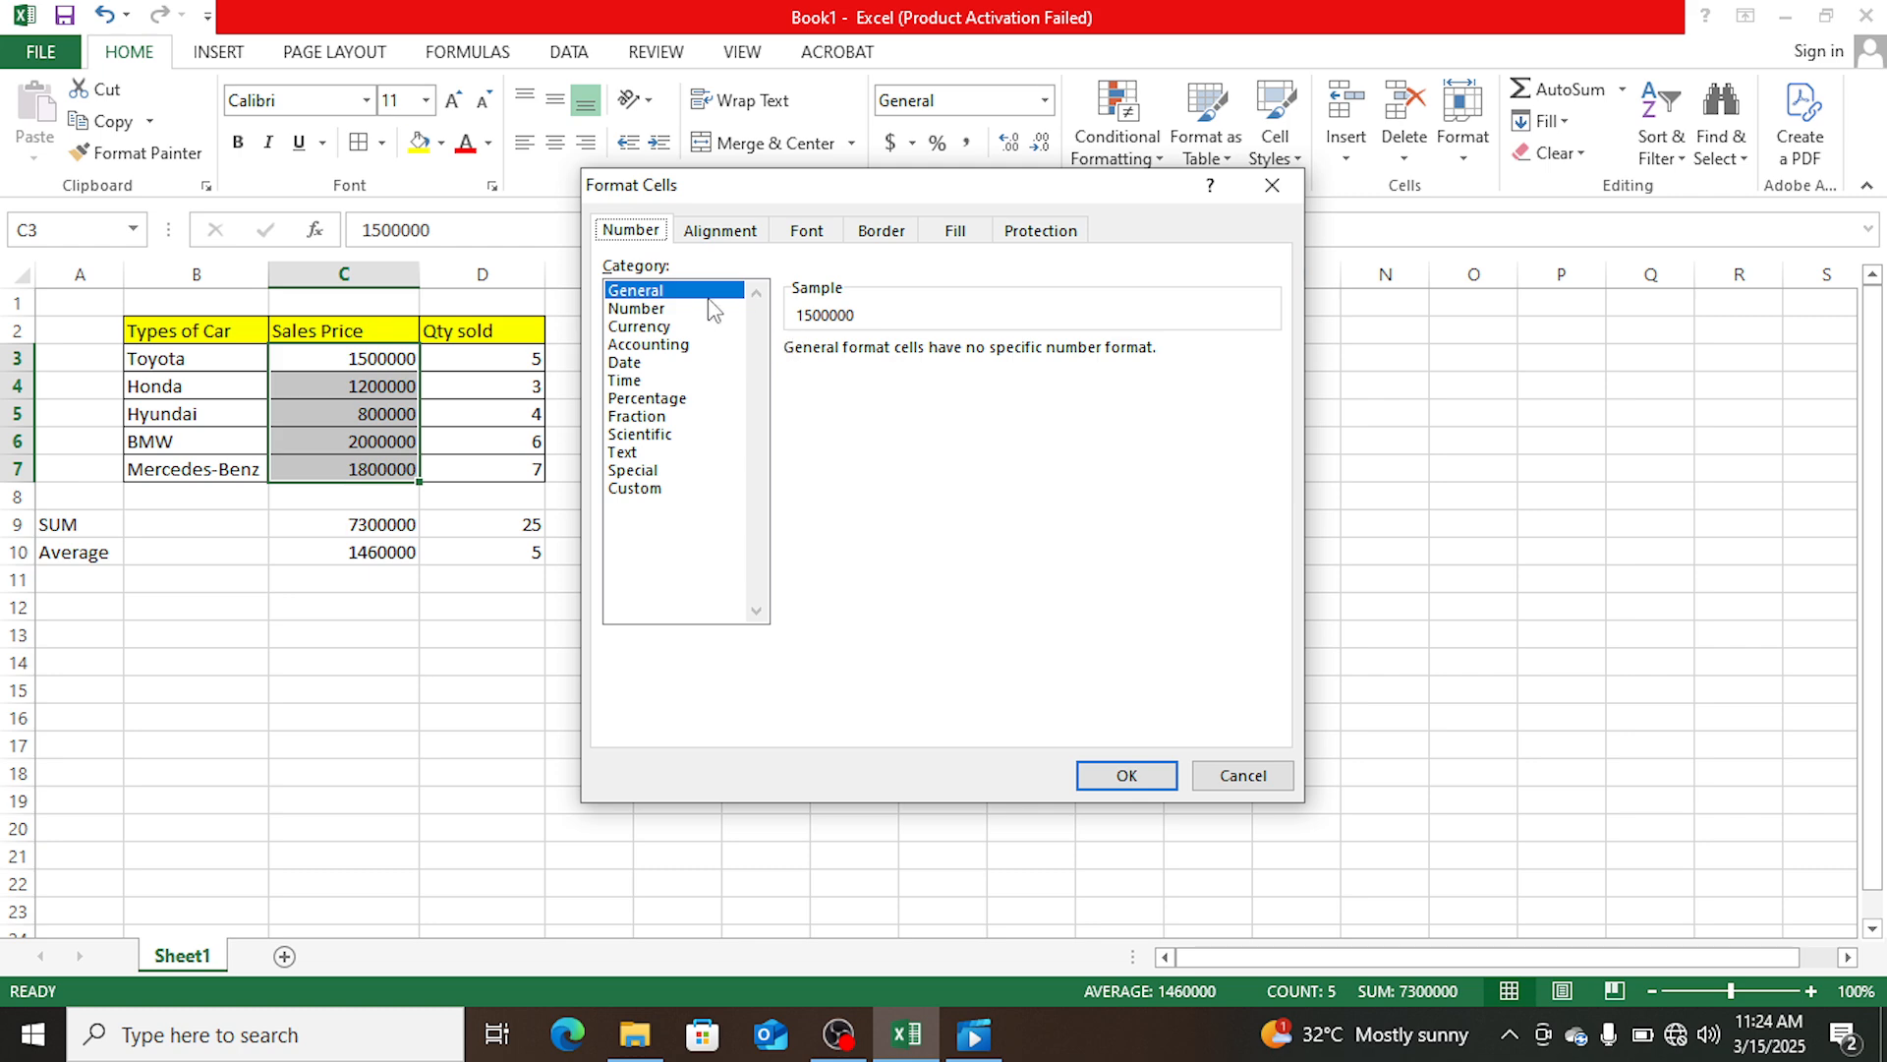
click(668, 308)
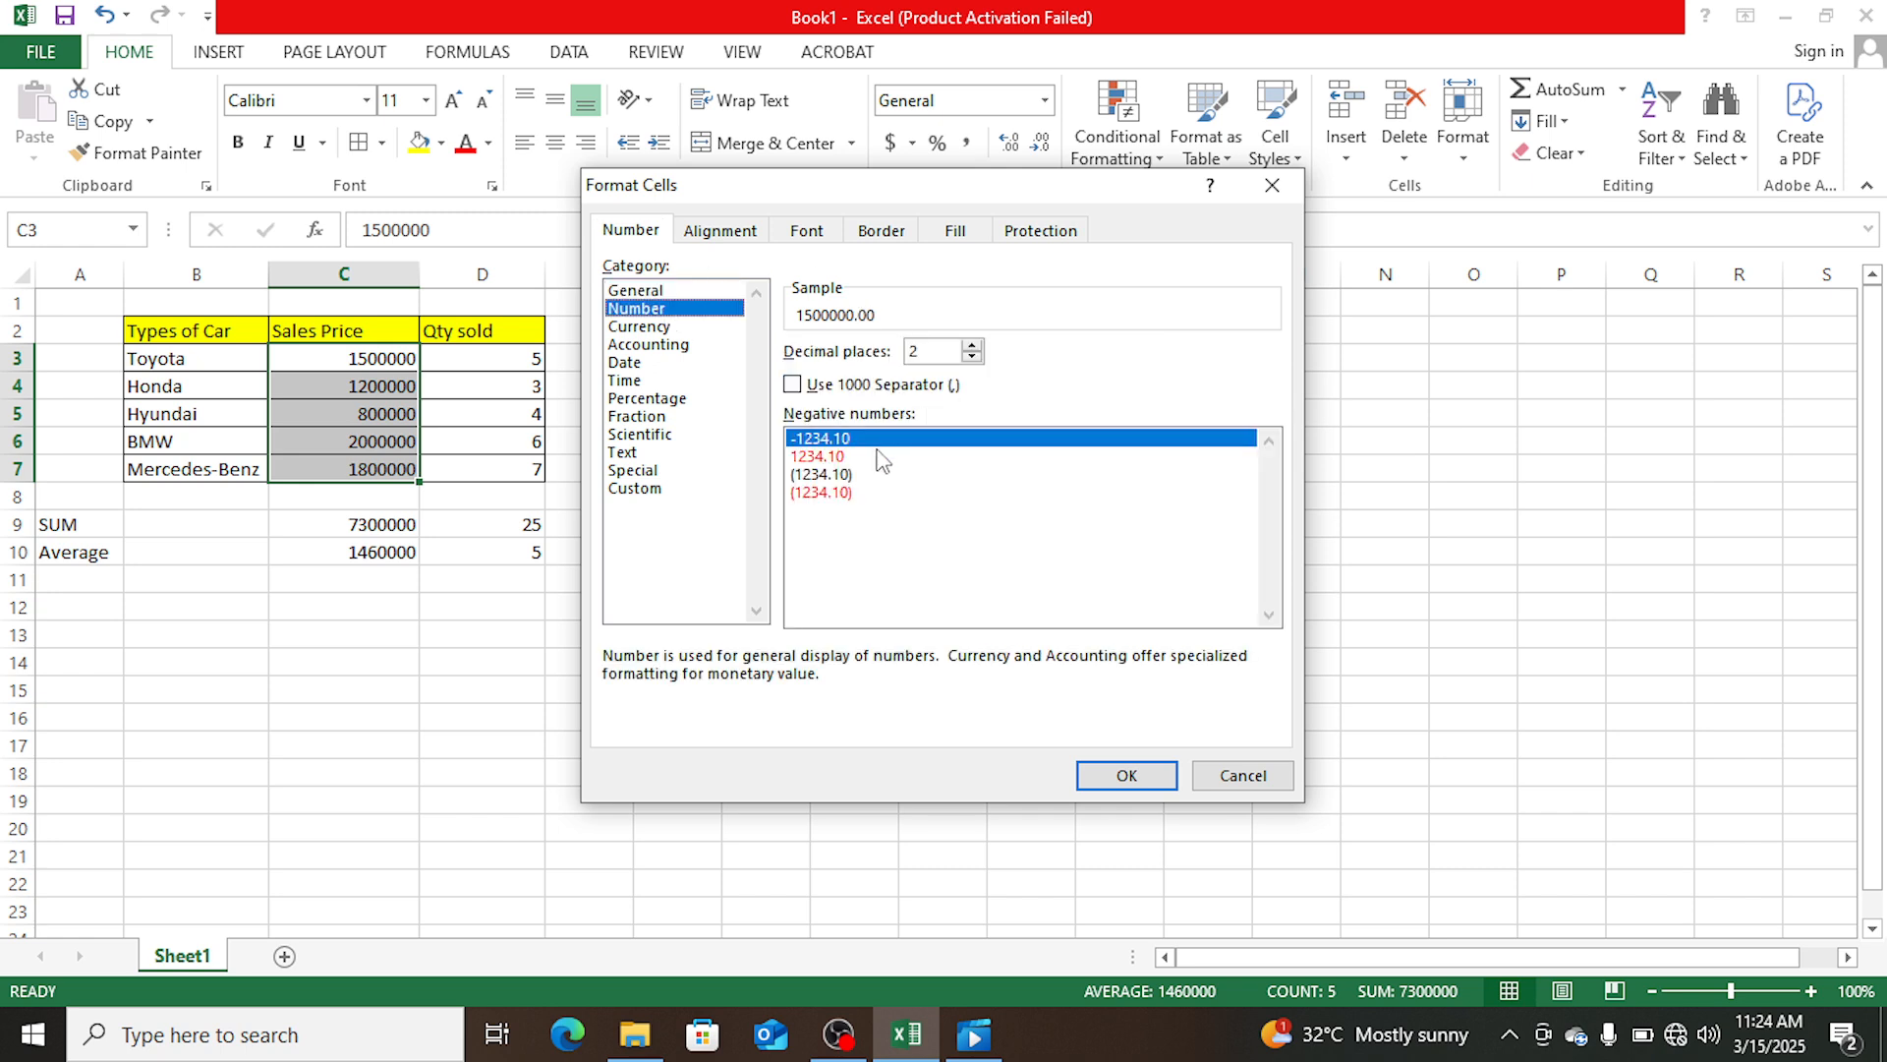
click(794, 384)
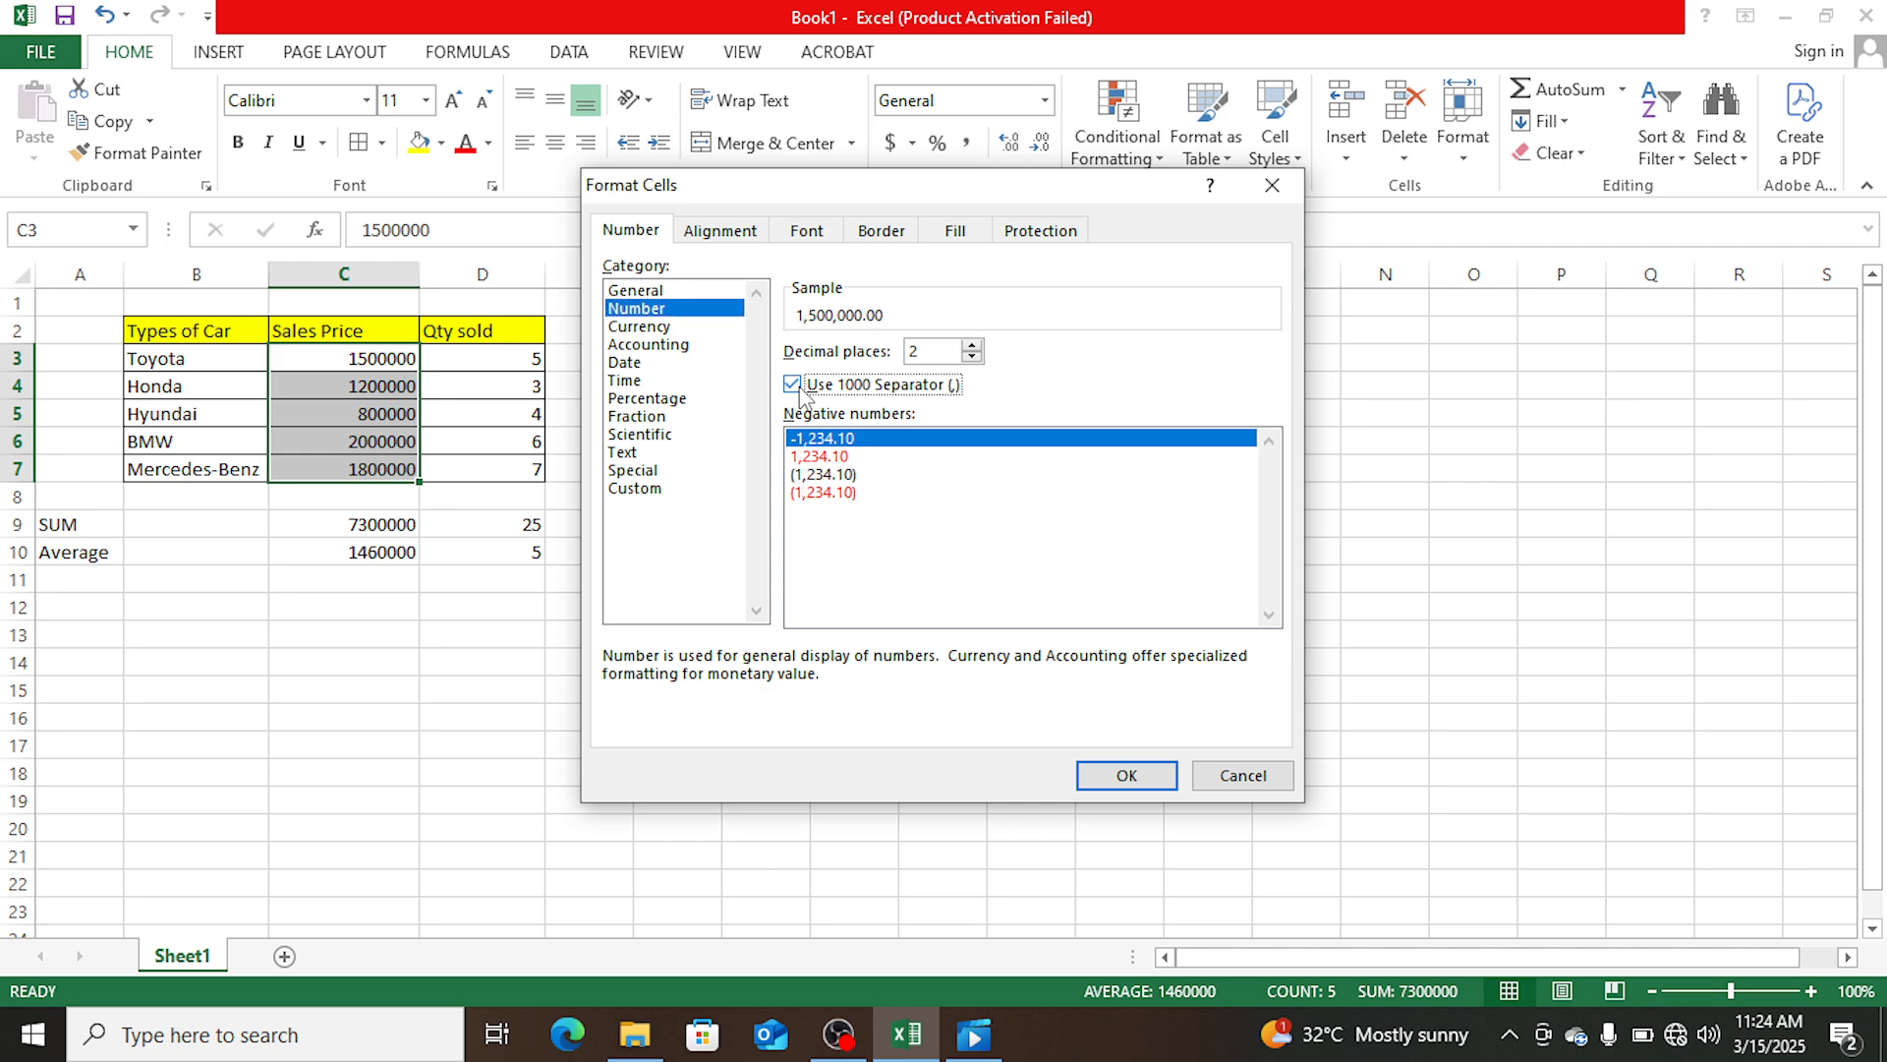
click(972, 357)
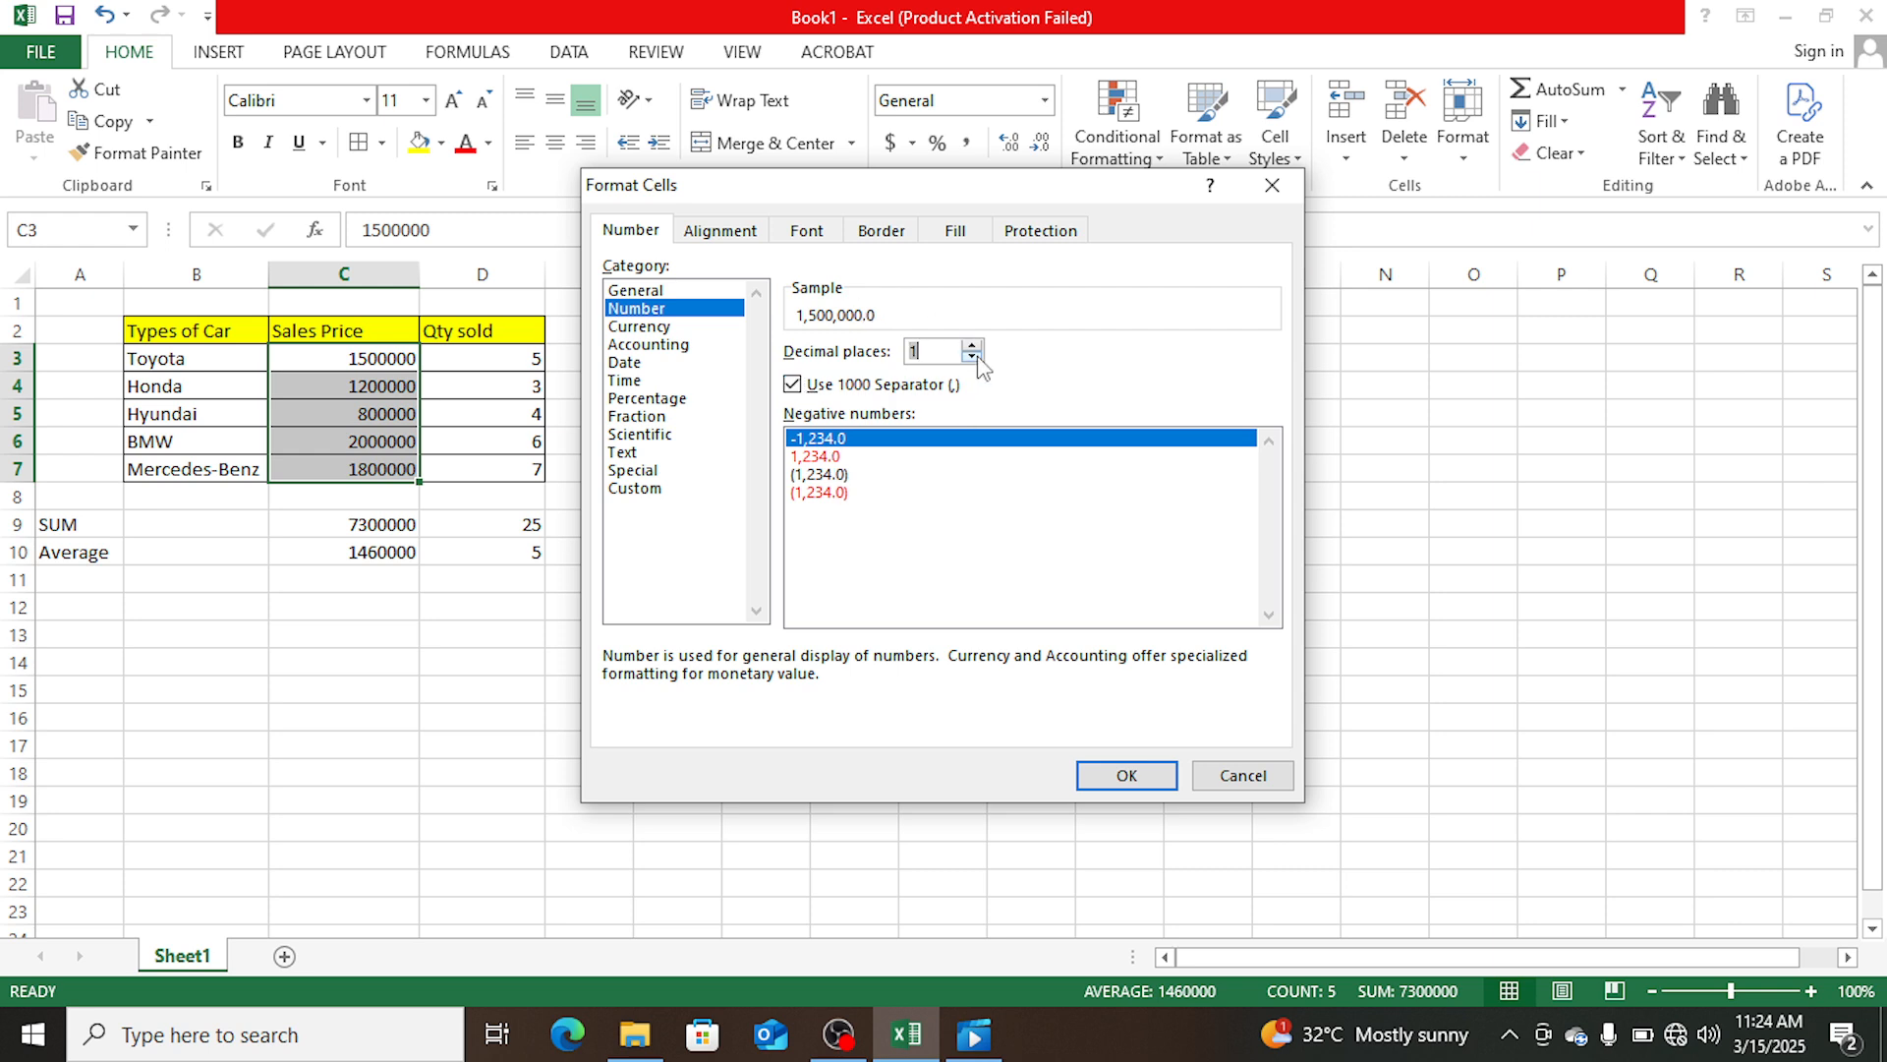
click(972, 357)
click(1143, 778)
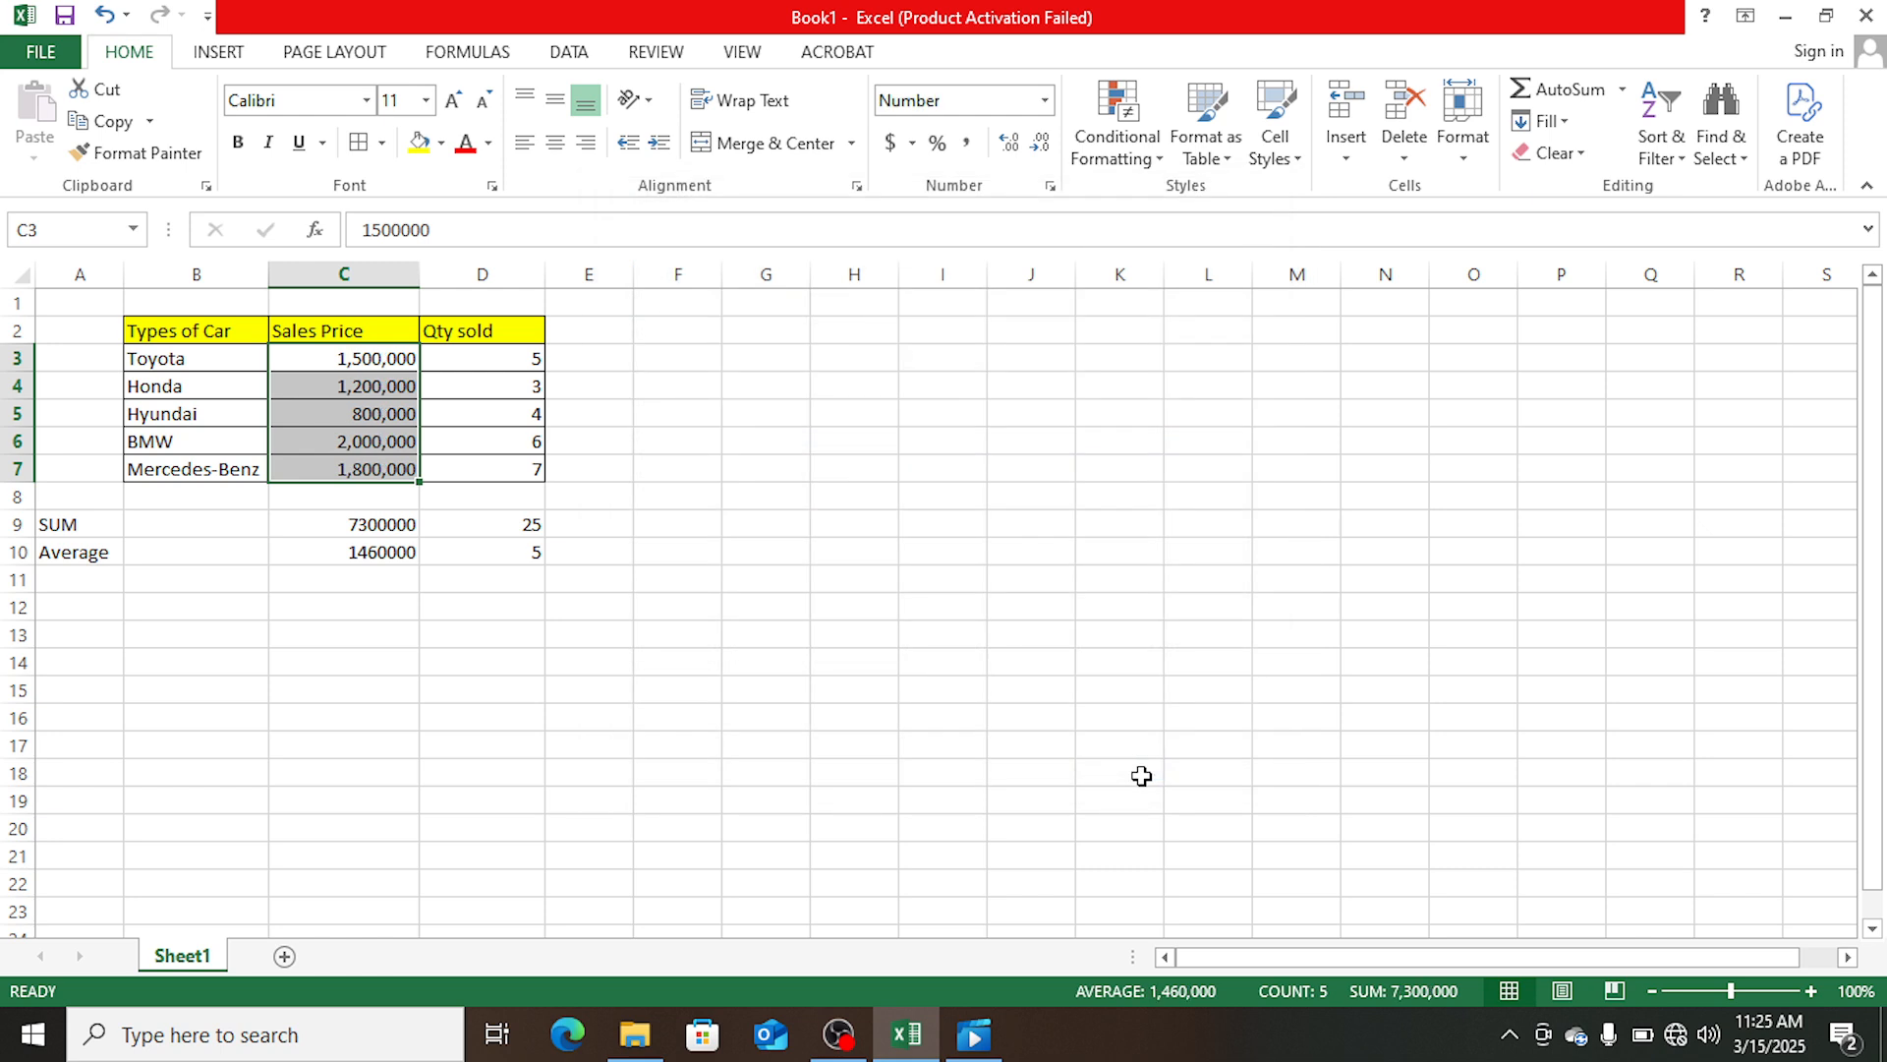
click(531, 588)
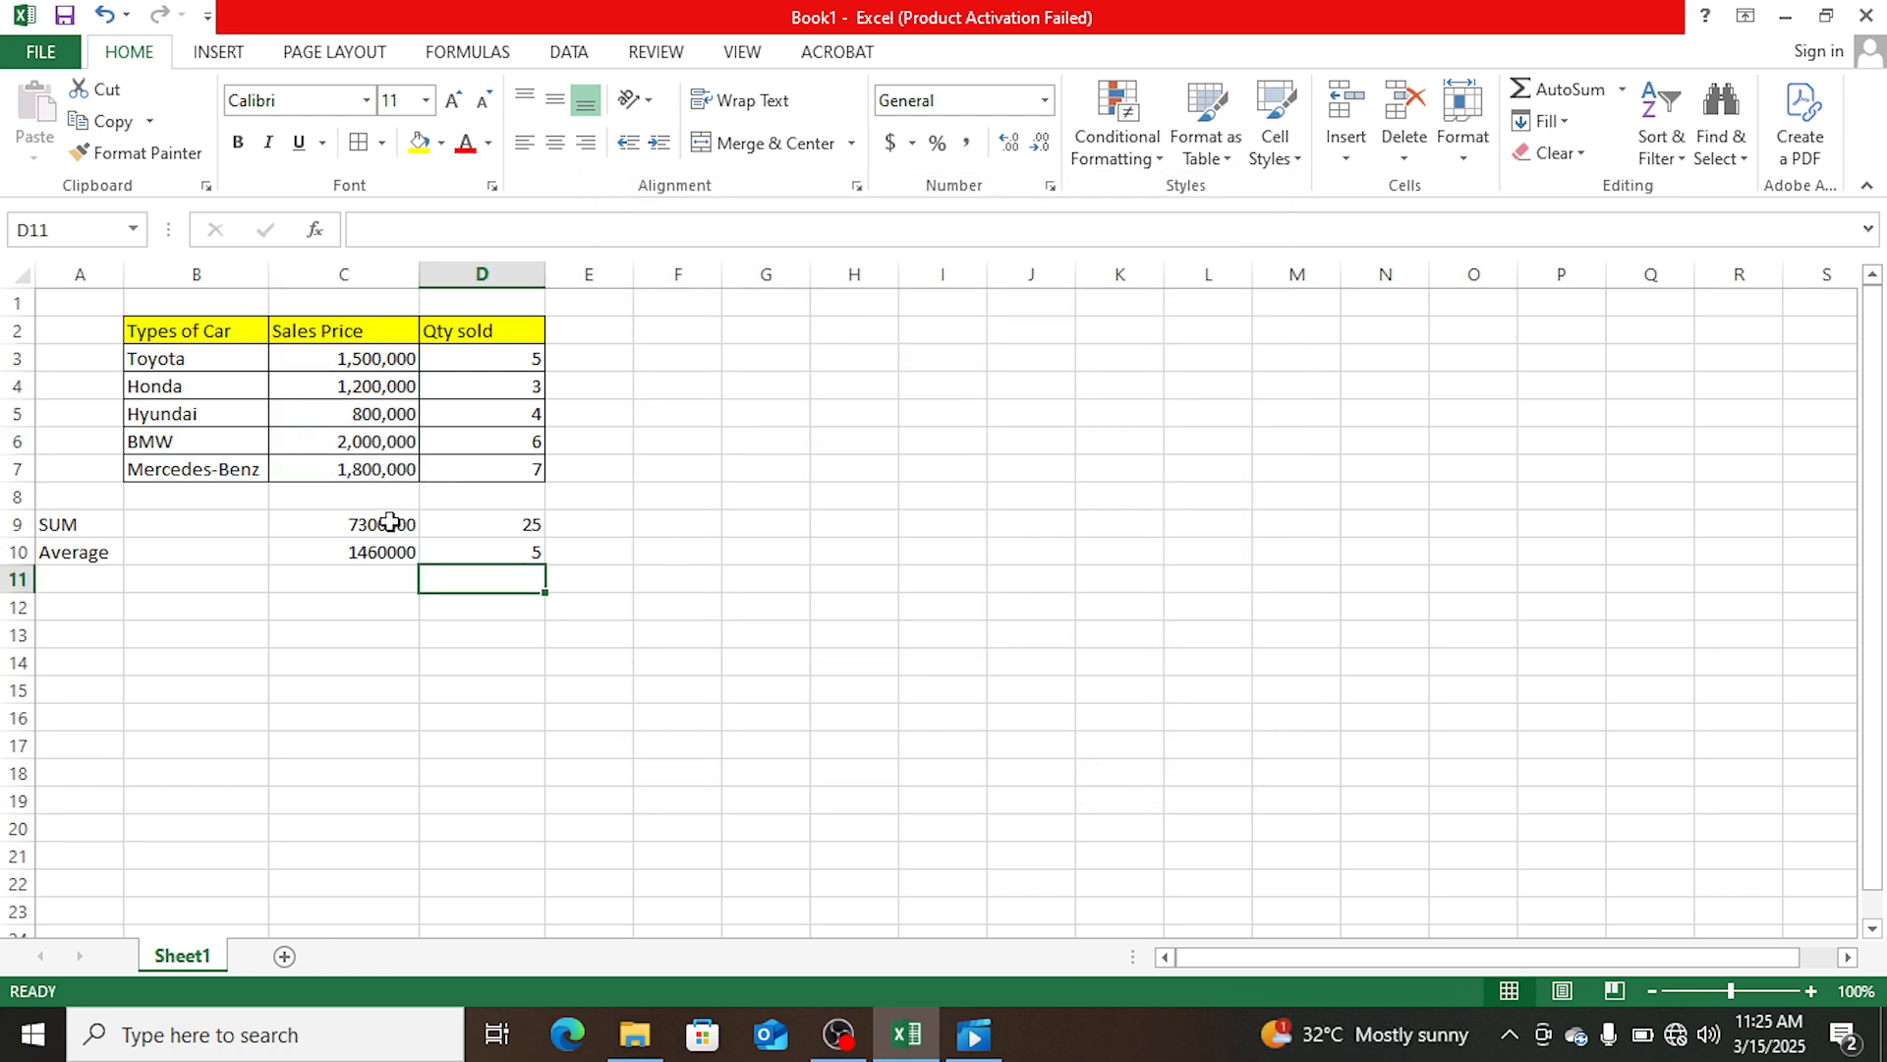
- Add the currency marker (N) to the Sales Price header in C2 so it reads Sales Price (N)
double_click(383, 330)
text(()
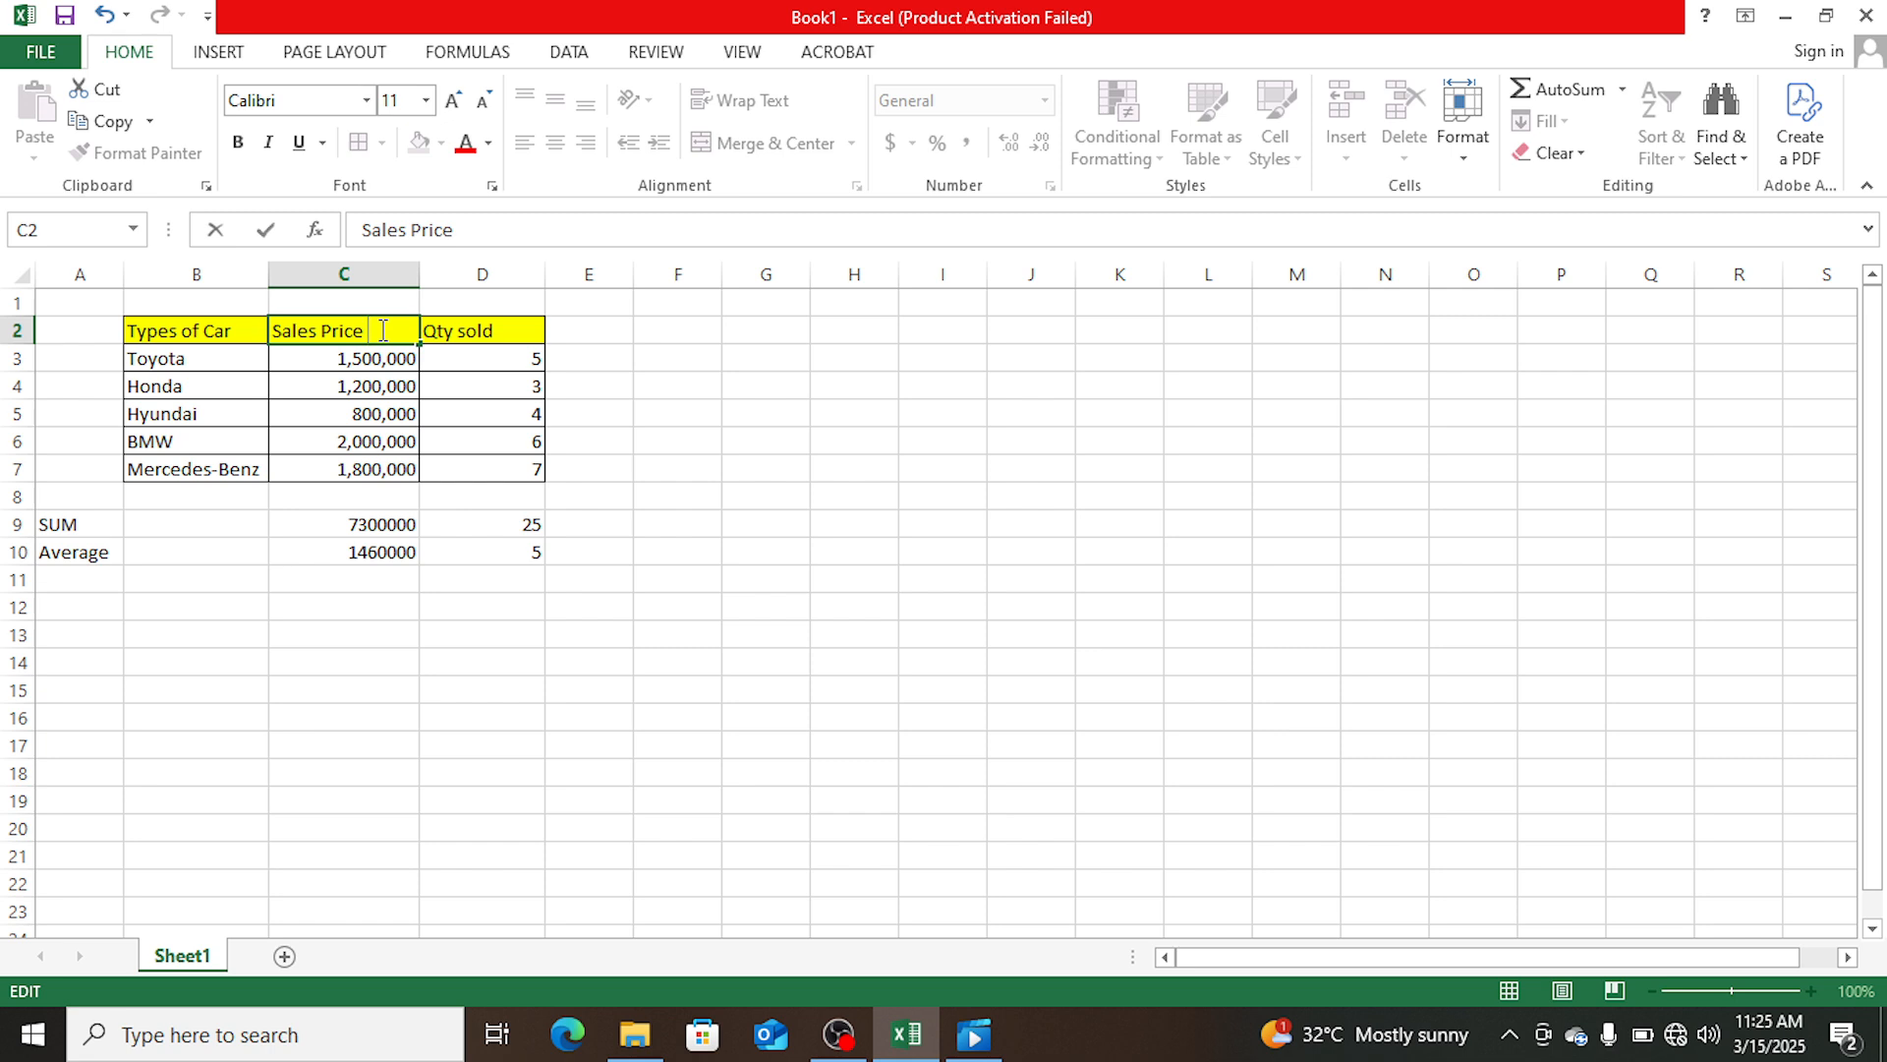
text(N))
click(620, 448)
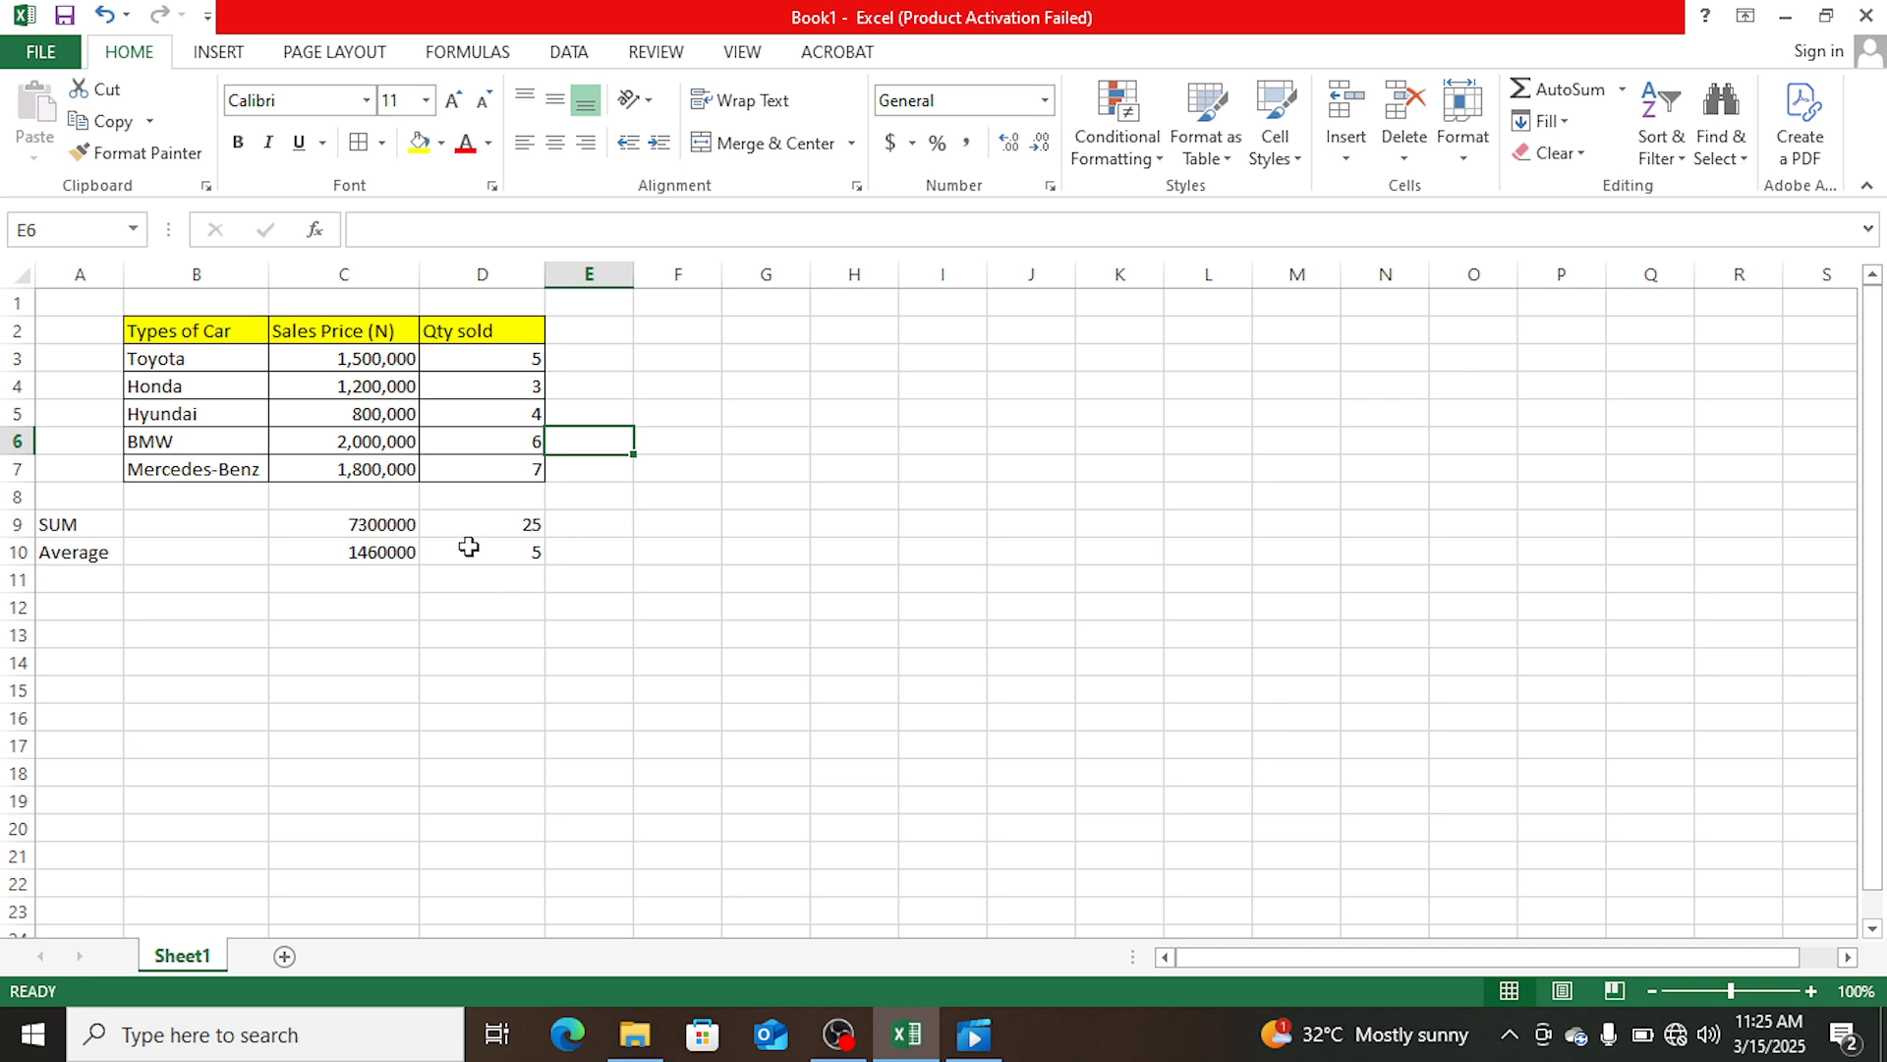
- Format the Sales Price sum and average in C9:C10 as Number with the 1000 separator and 0 decimal places
drag(411, 529, 390, 548)
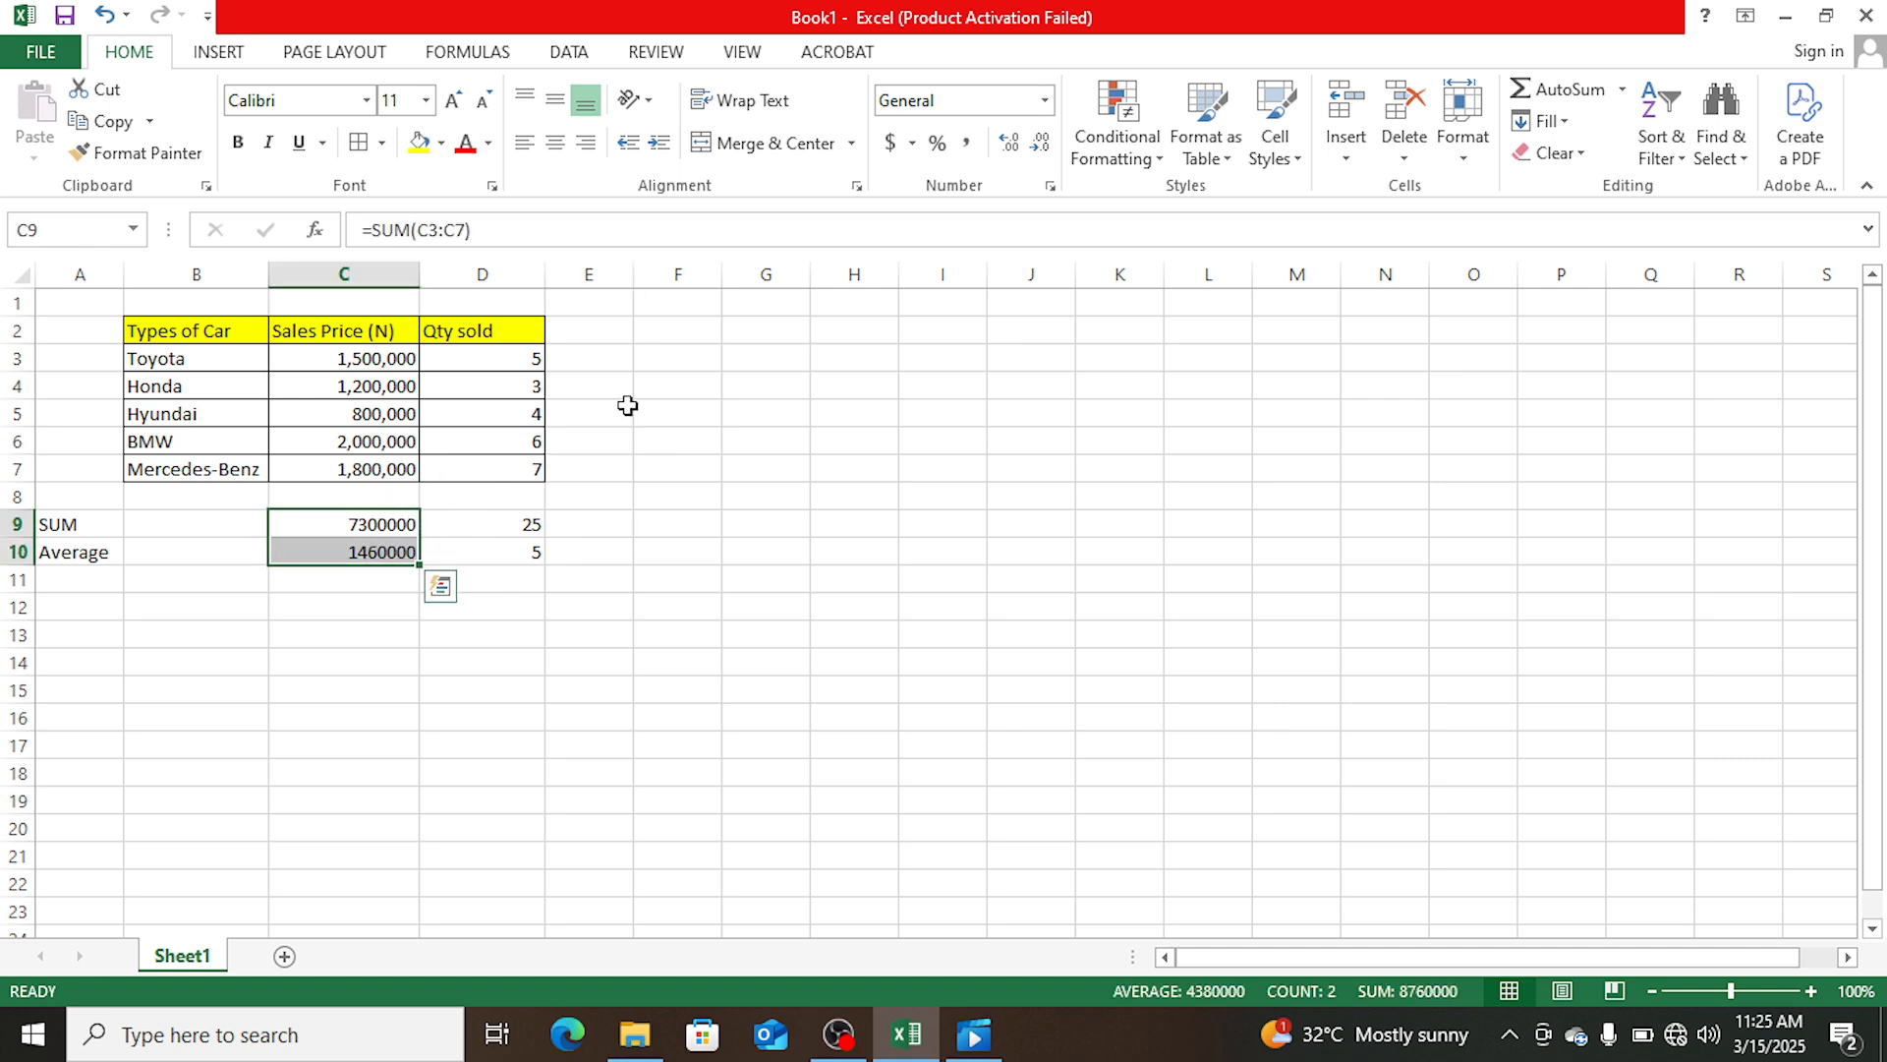
click(1045, 100)
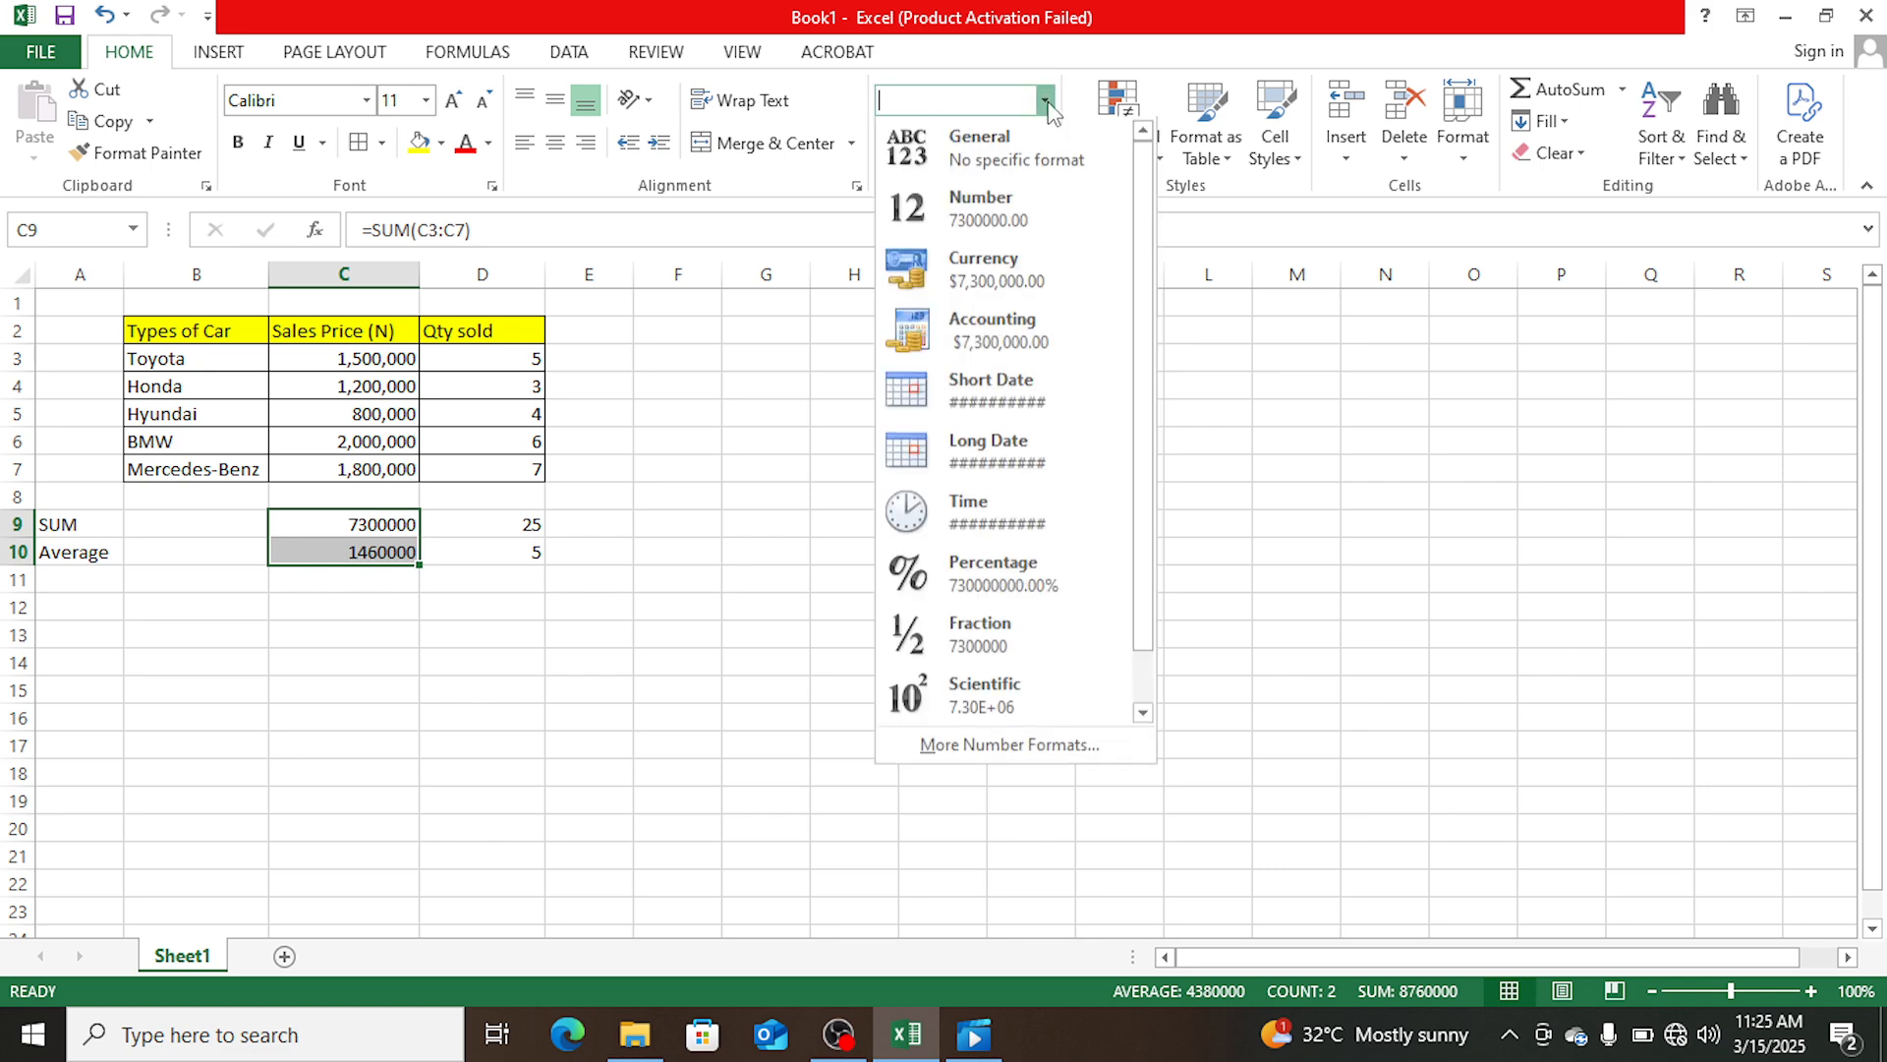
click(992, 756)
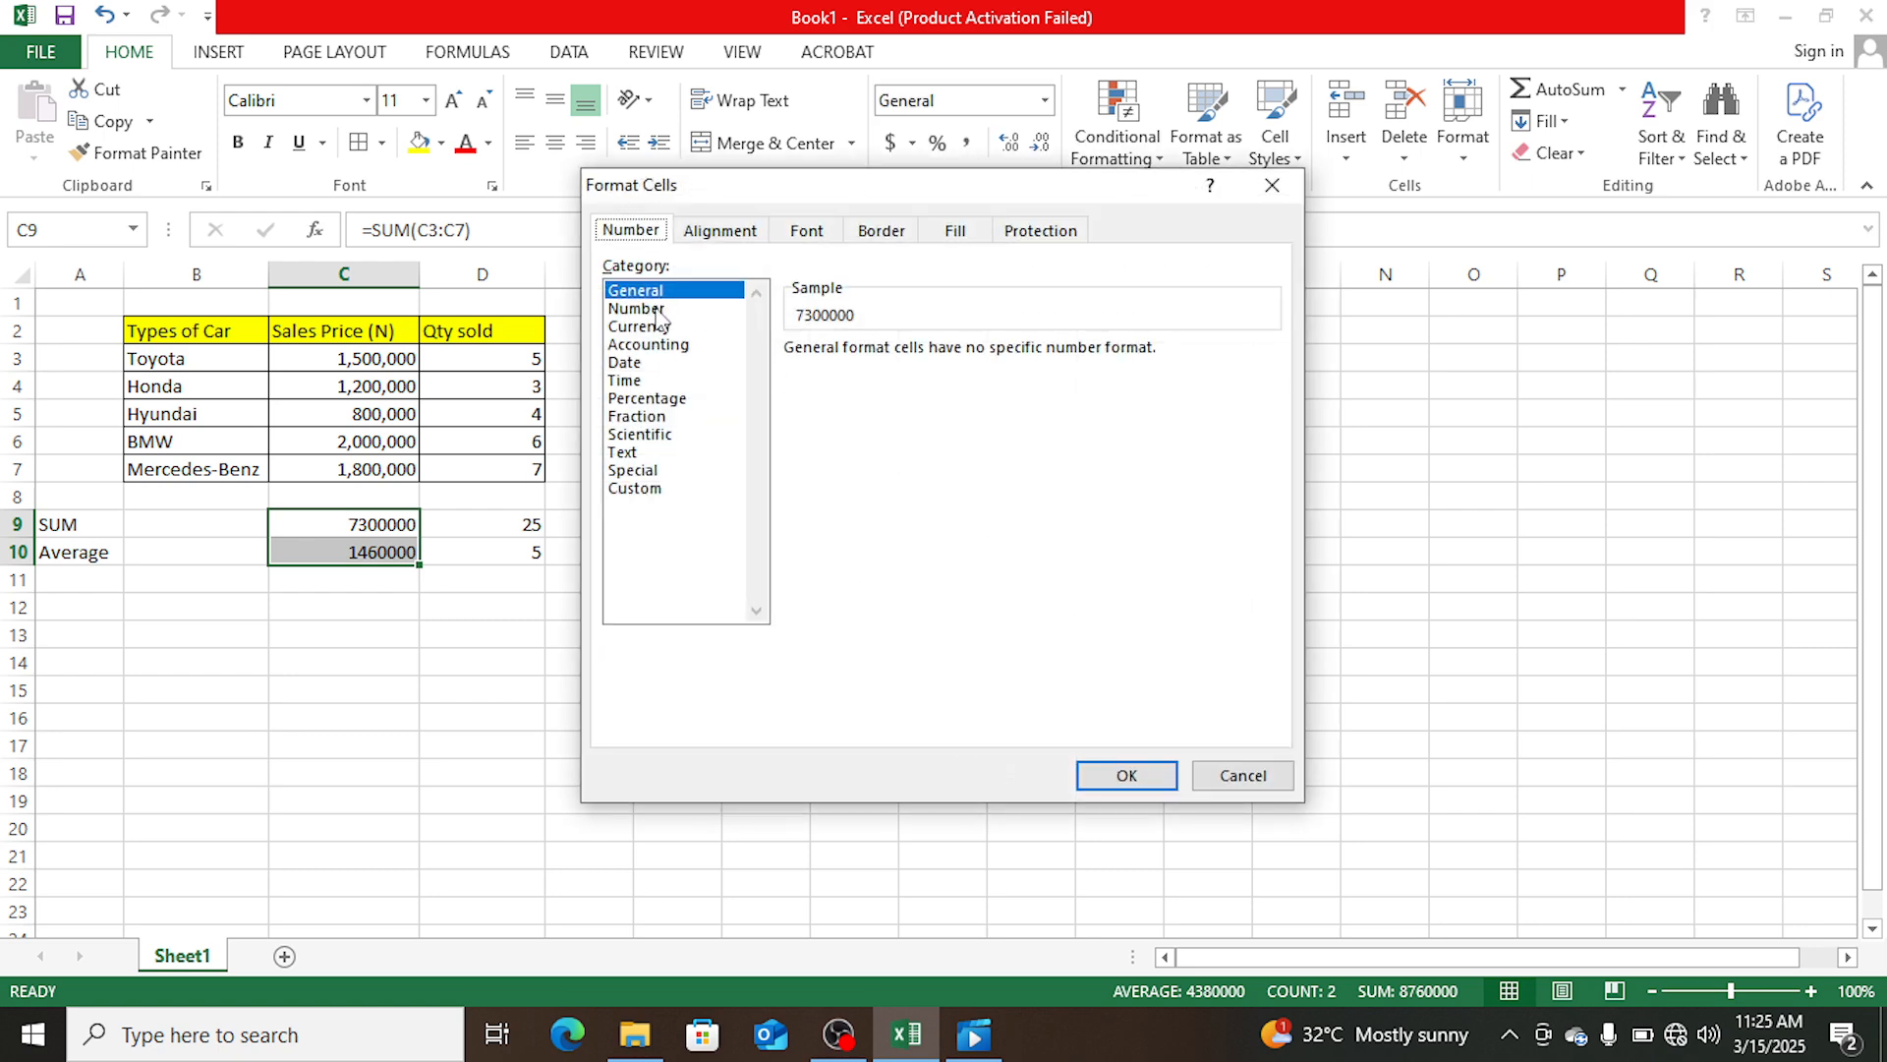
click(656, 308)
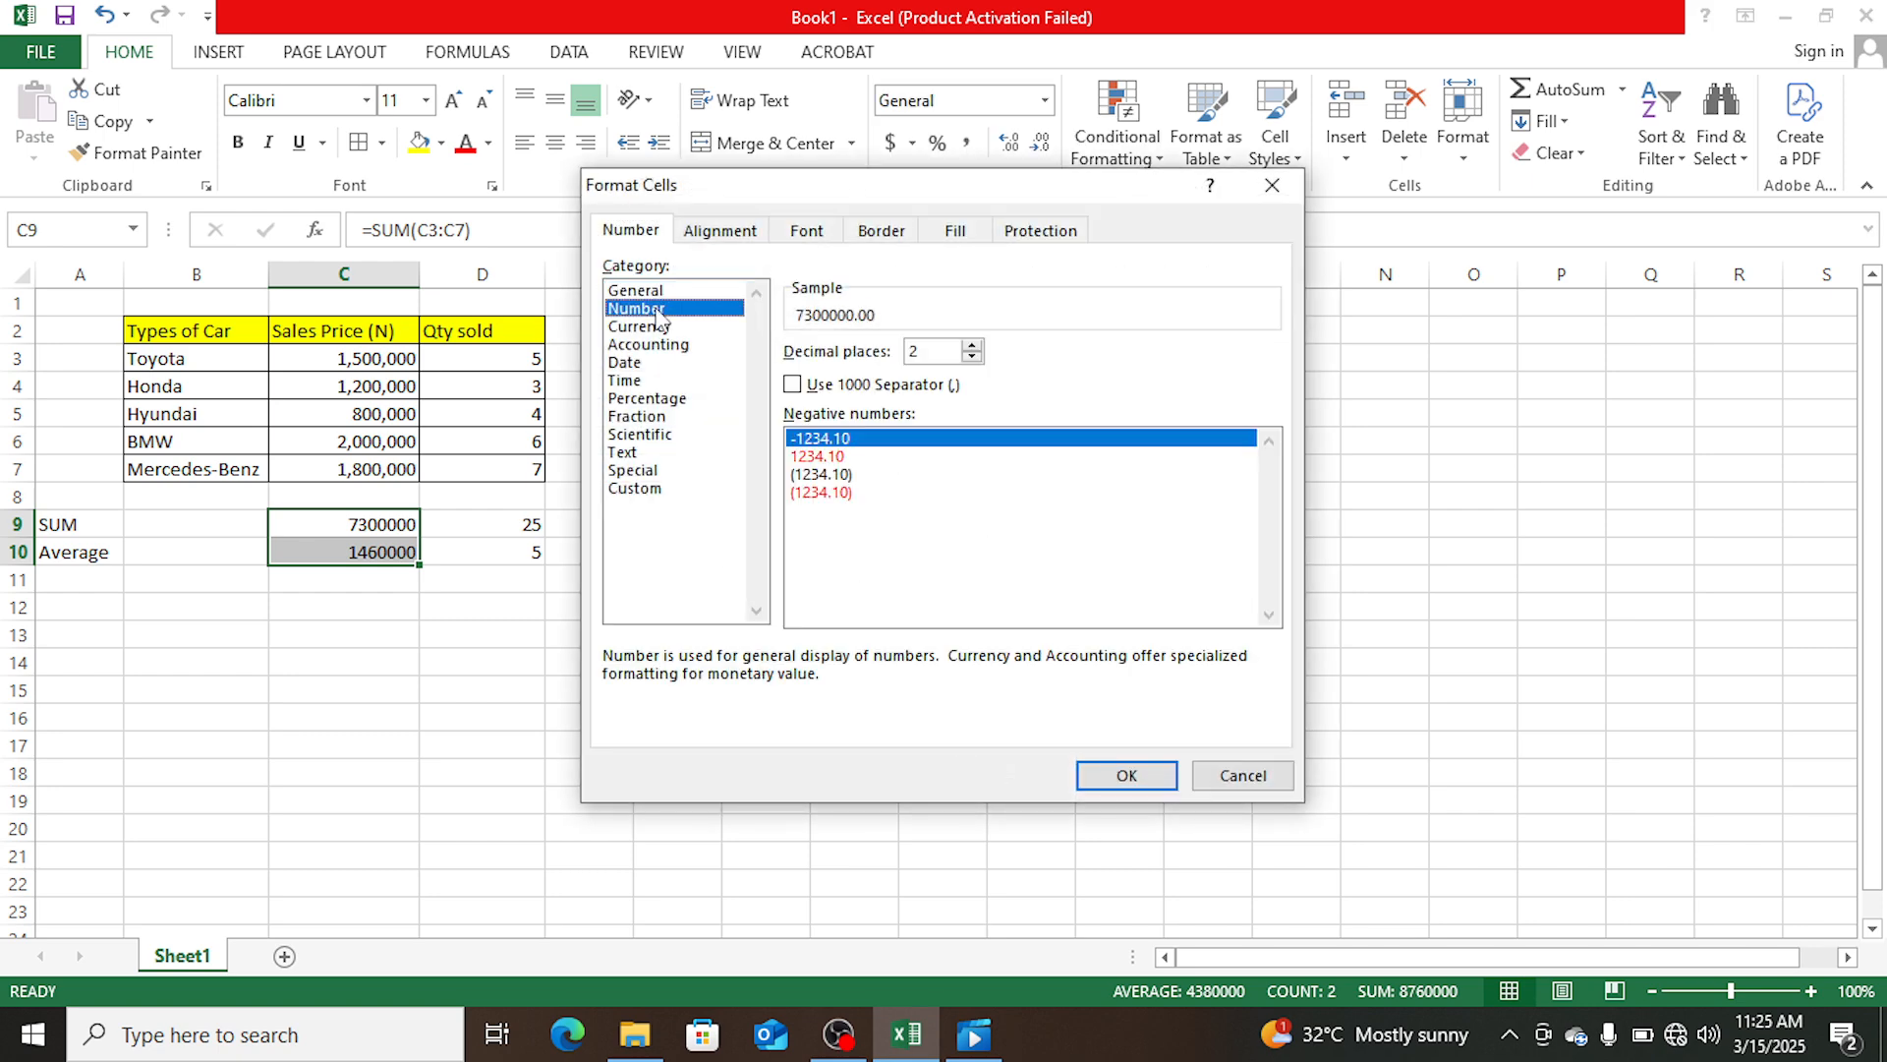
click(792, 385)
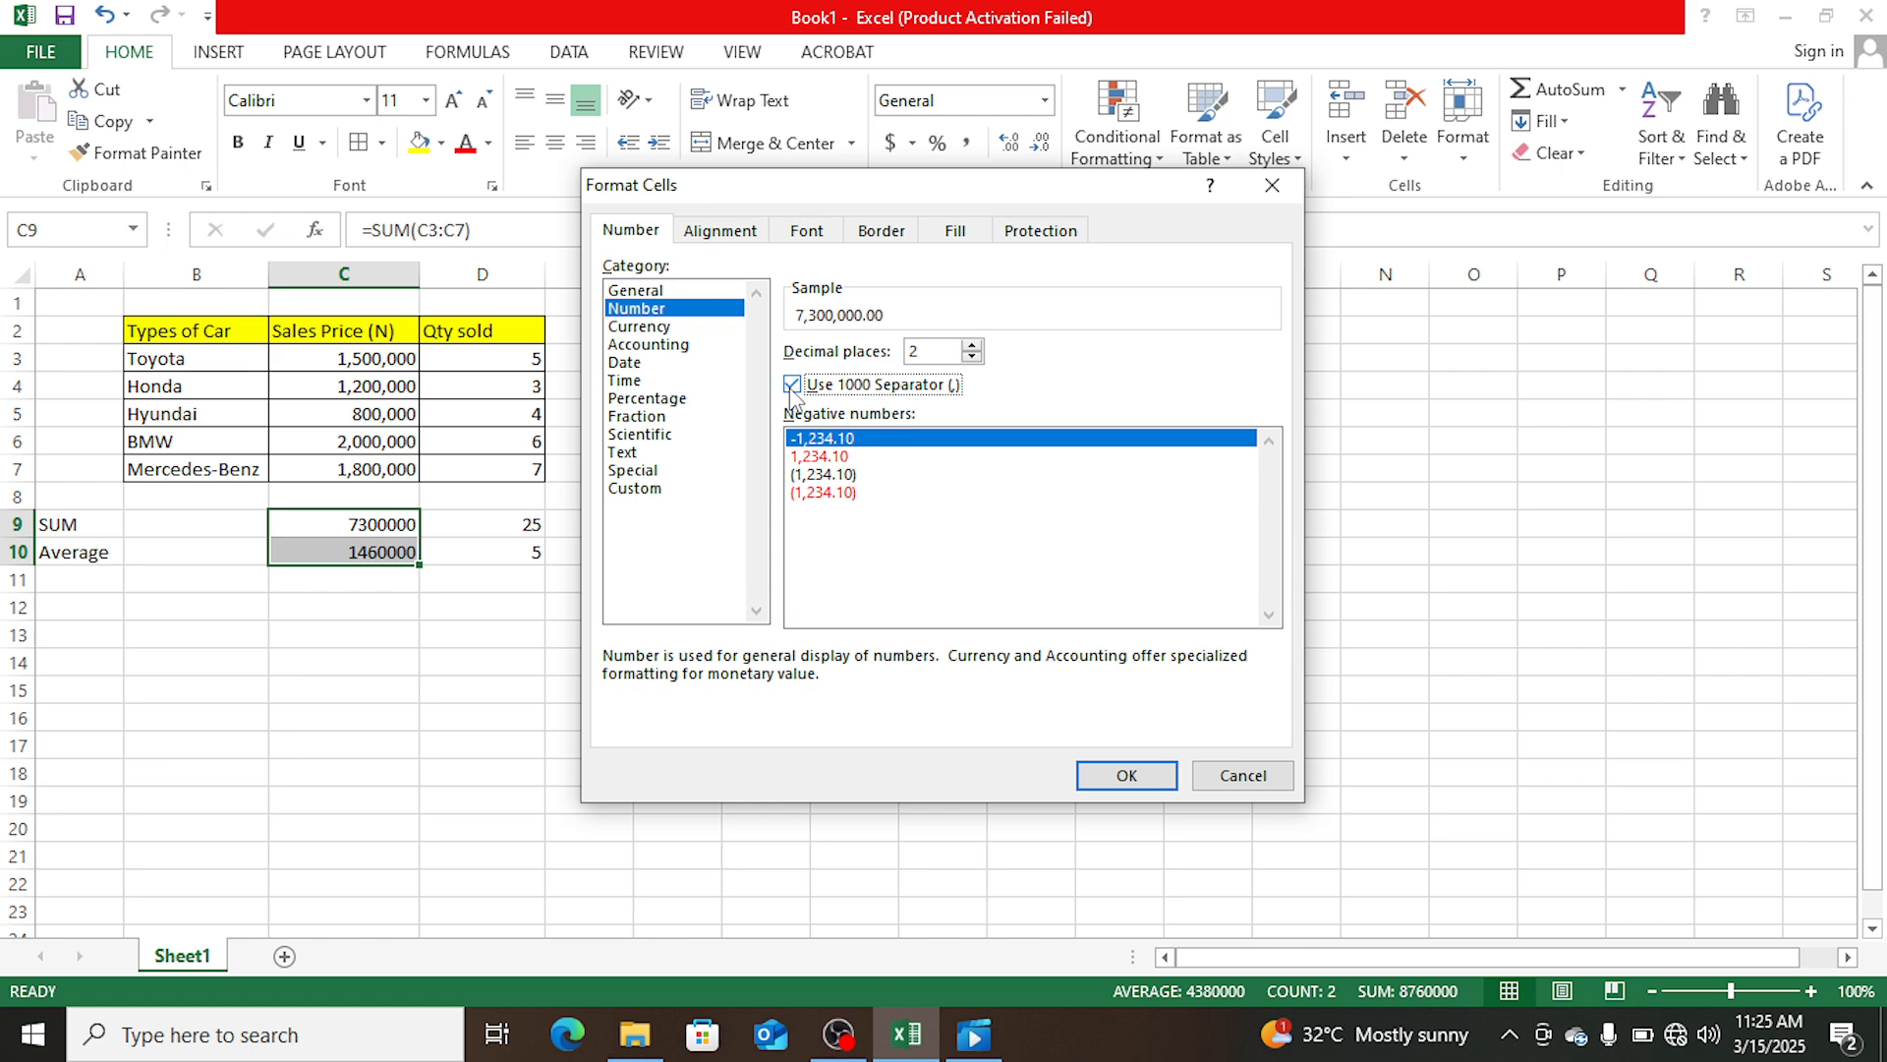
click(974, 357)
click(973, 356)
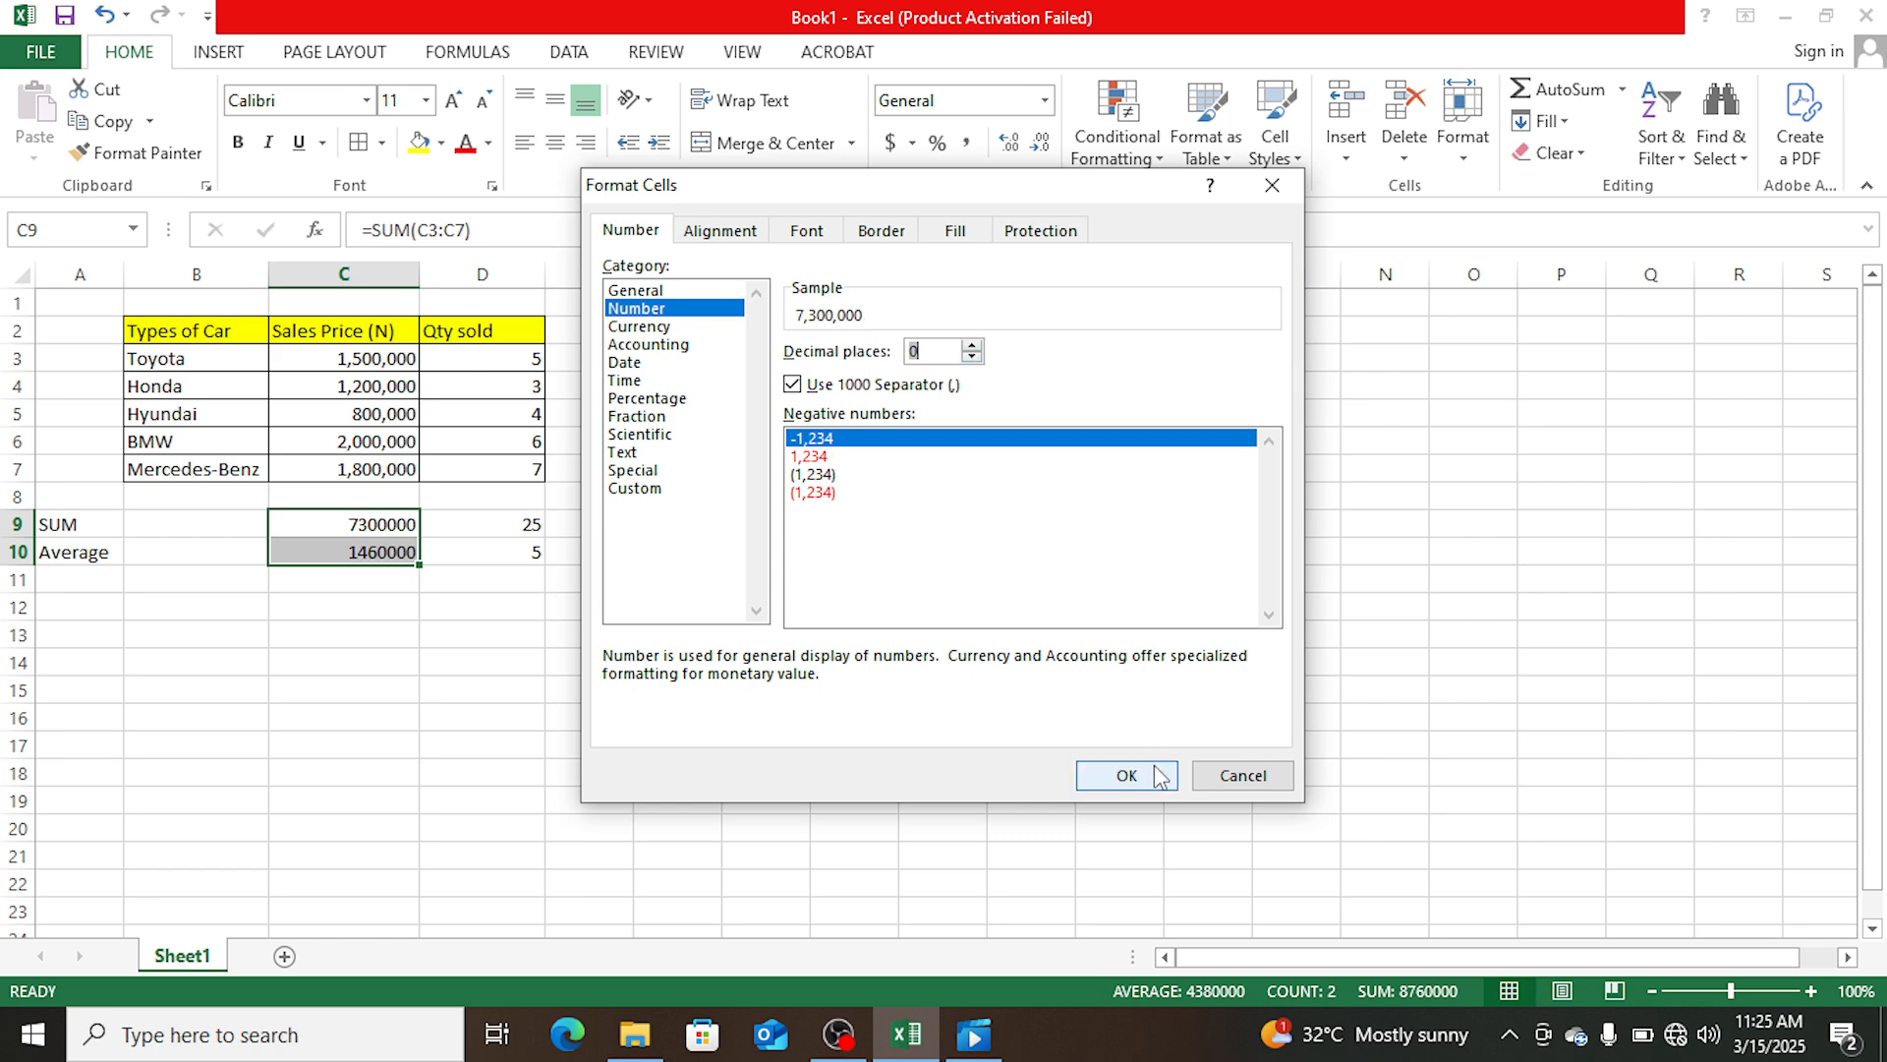
click(1152, 780)
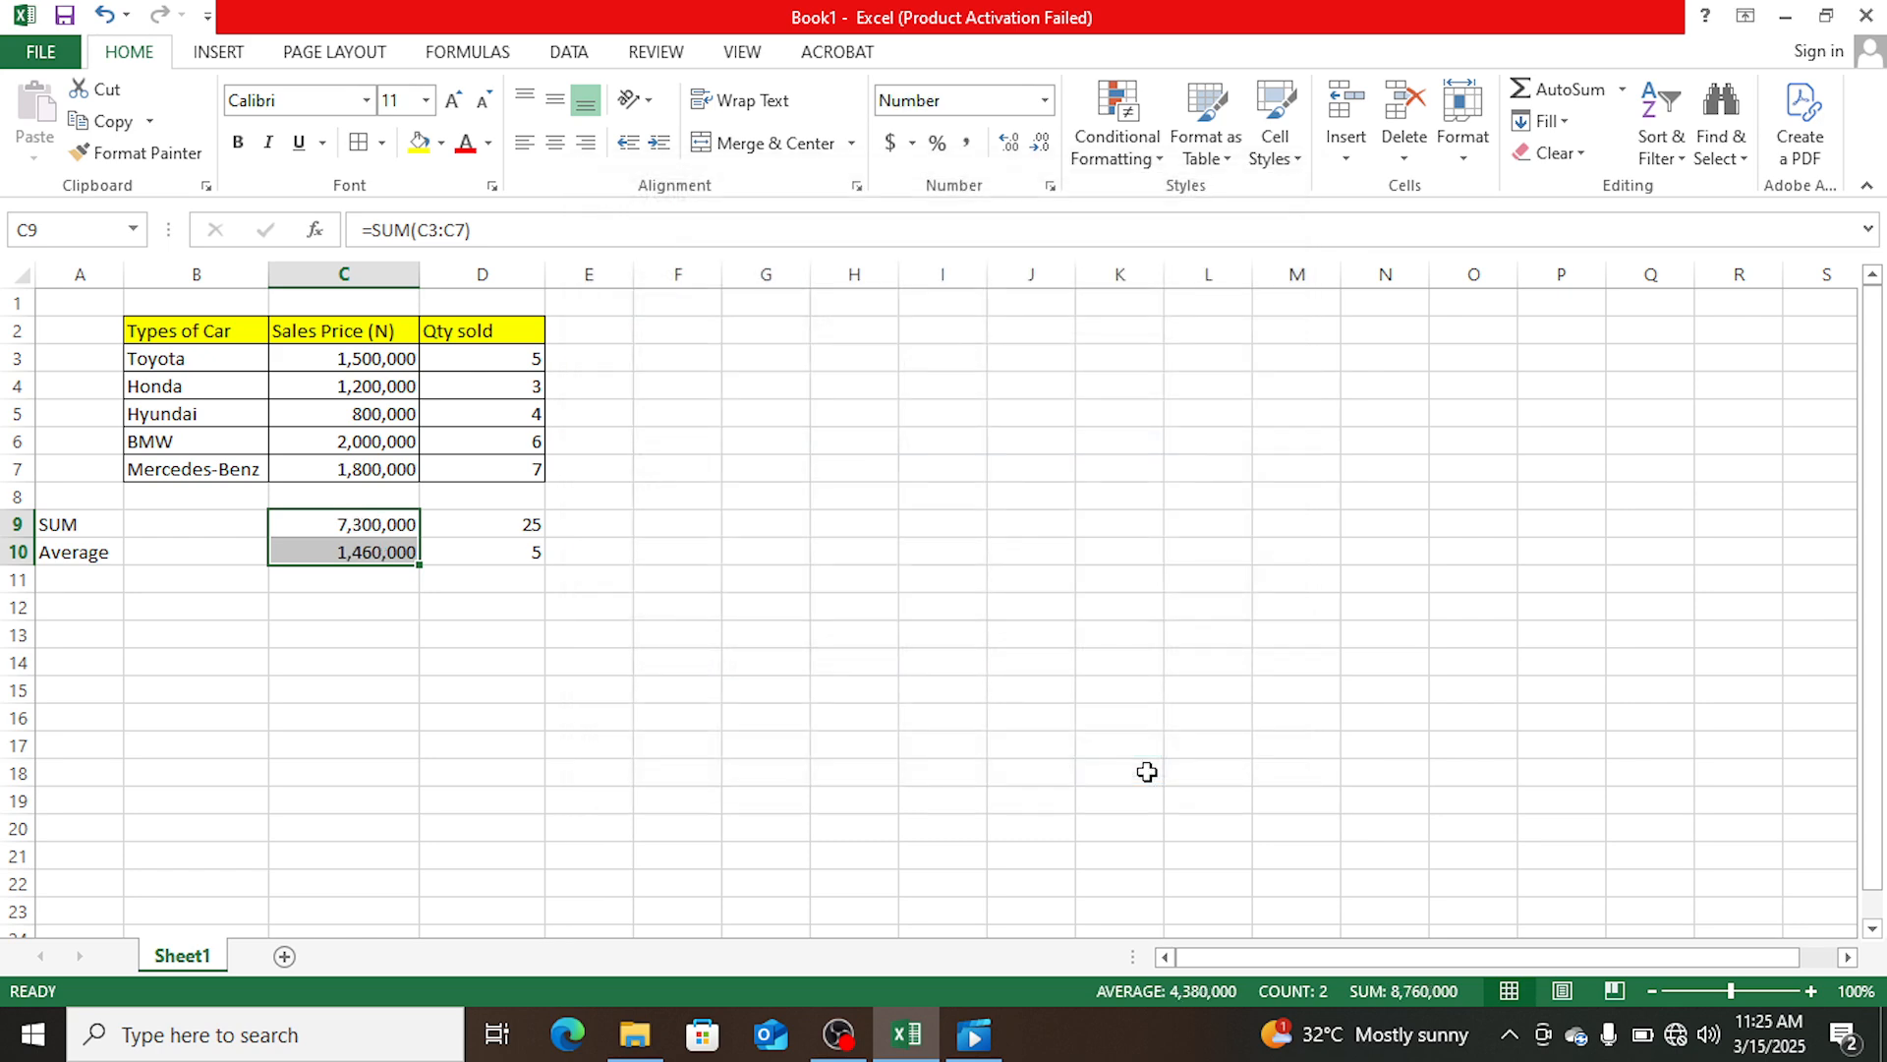
click(784, 599)
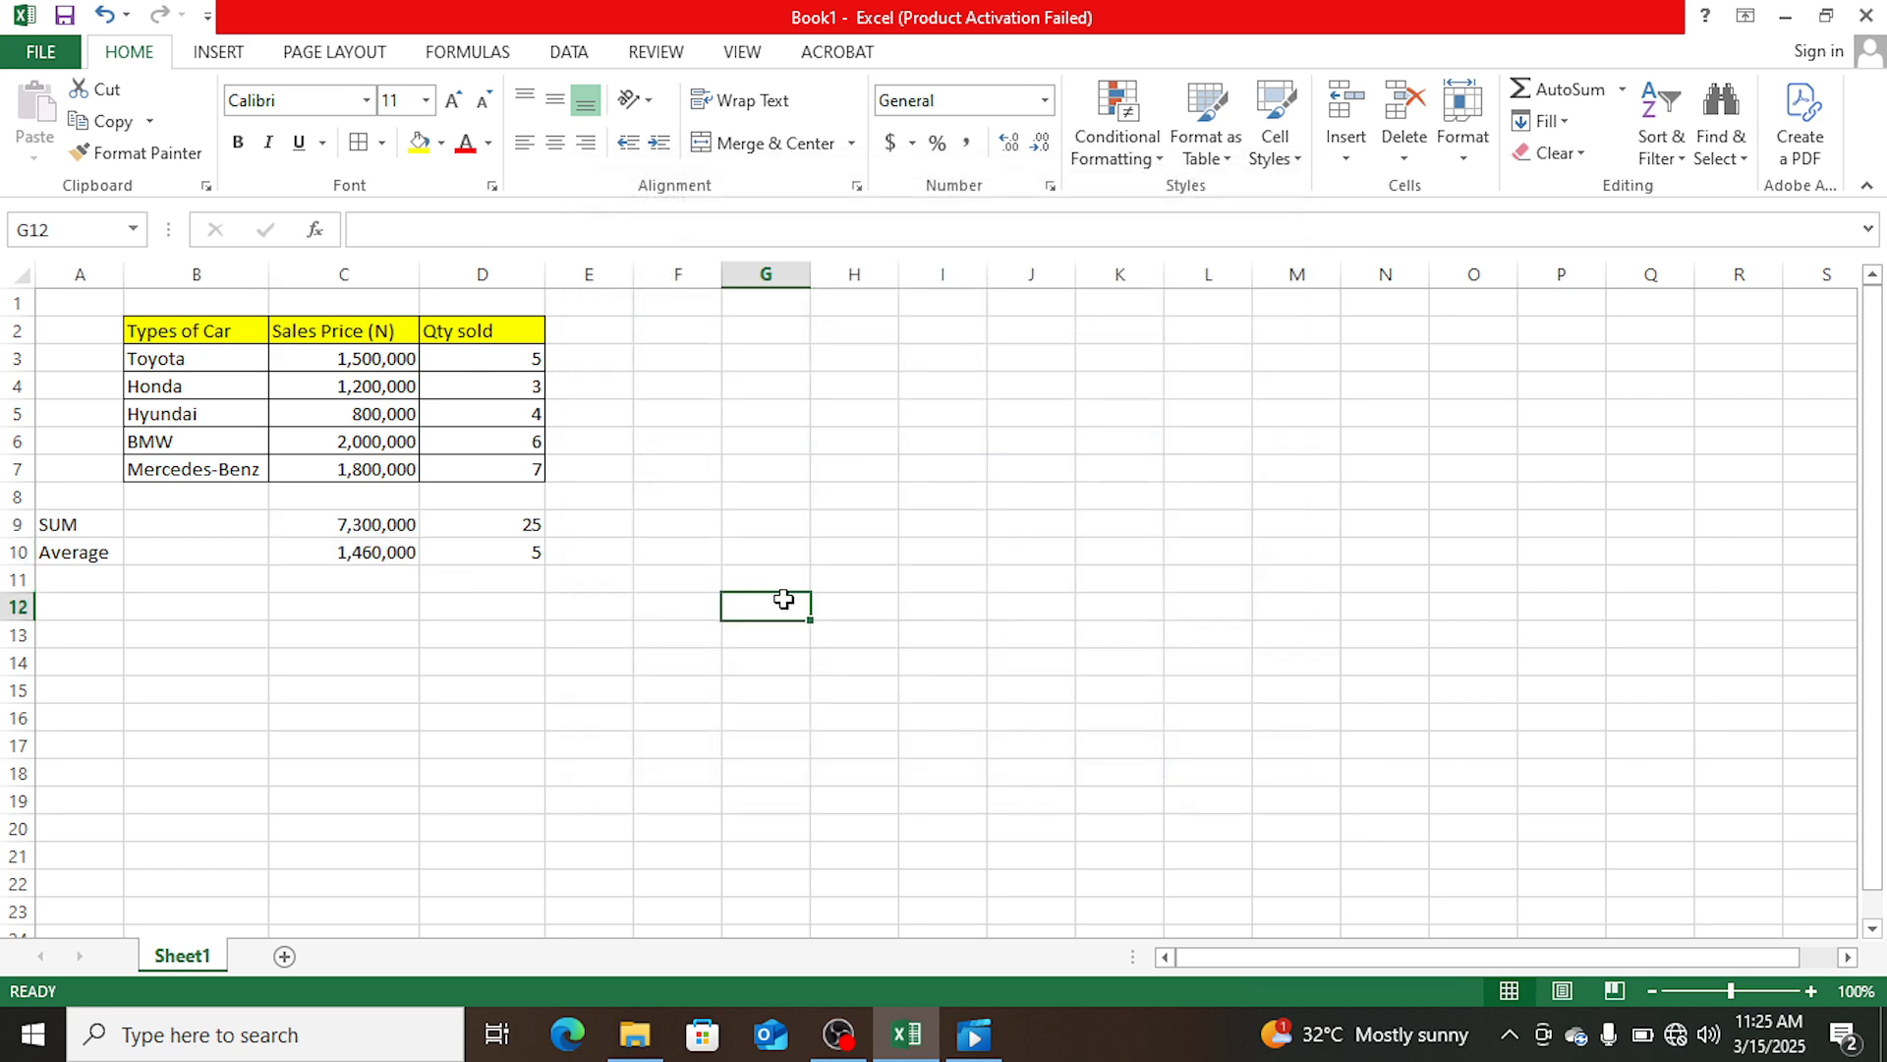
- Enter the label COUNT in cell A11, directly below the Average label
click(76, 583)
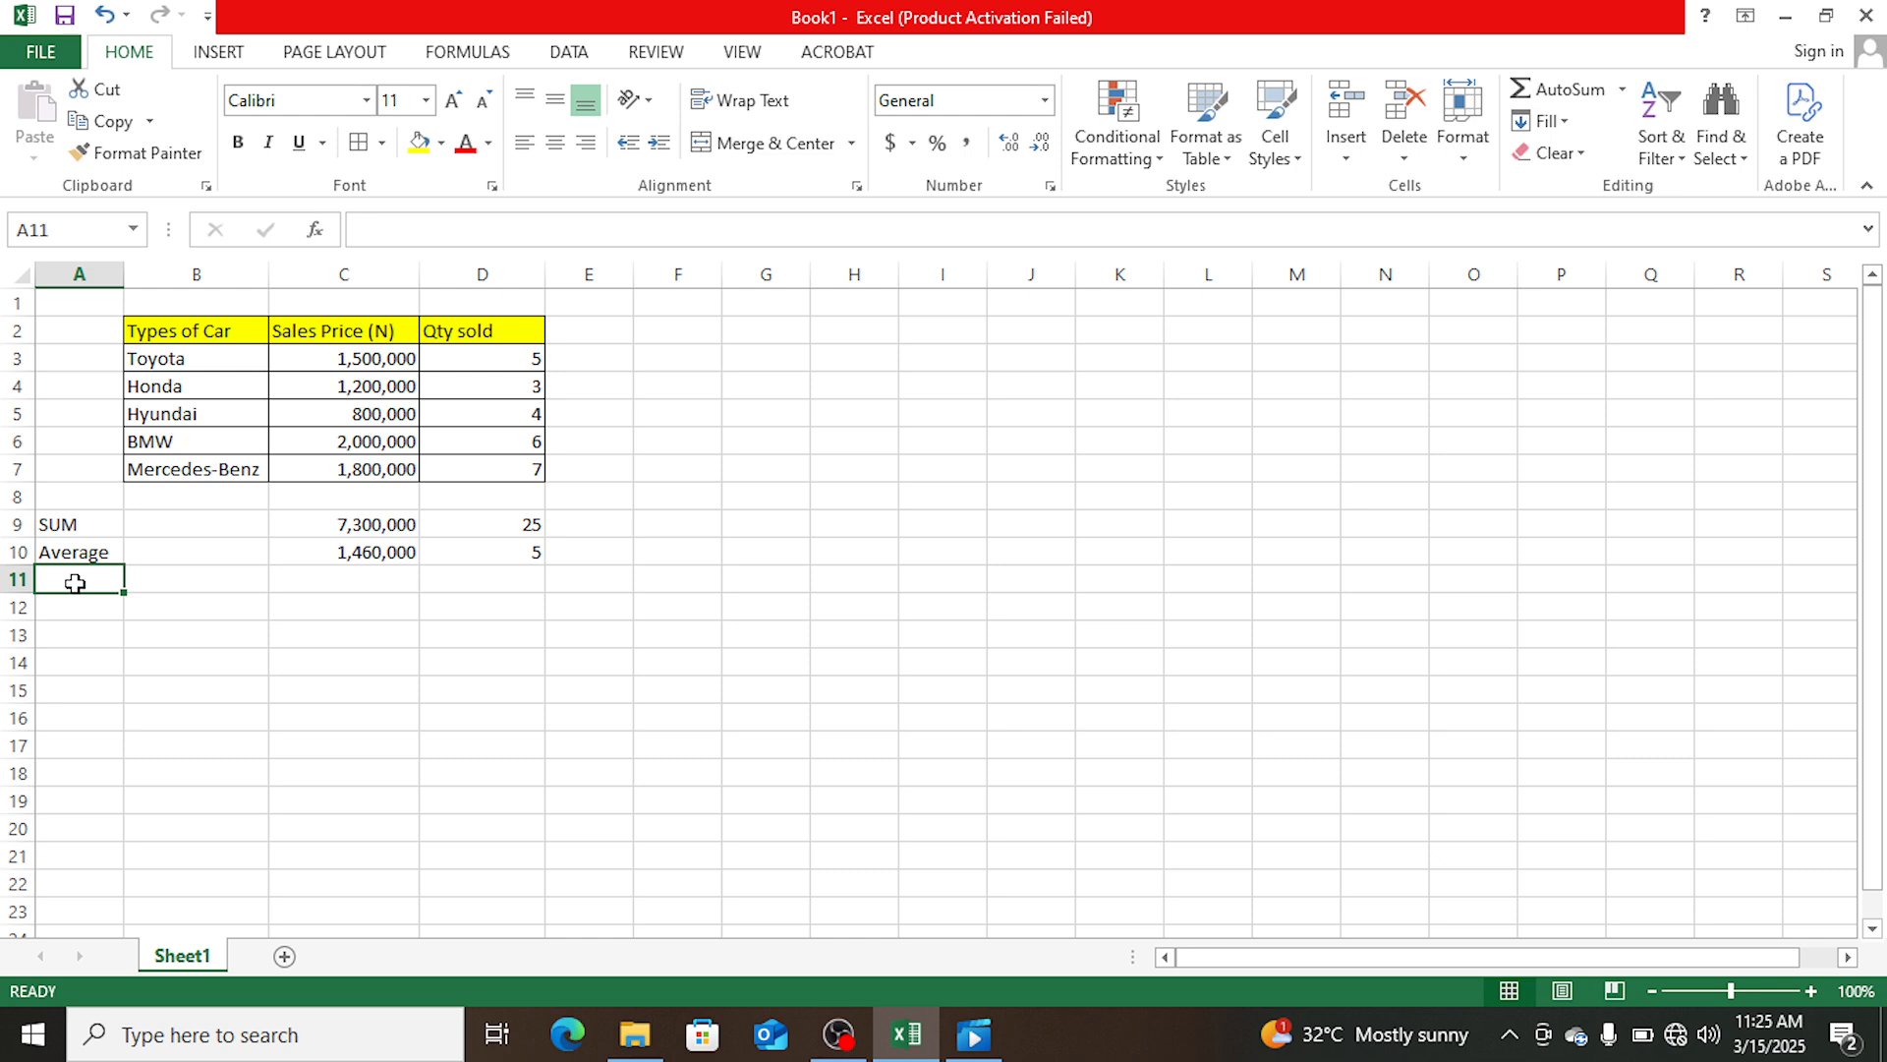
text(C)
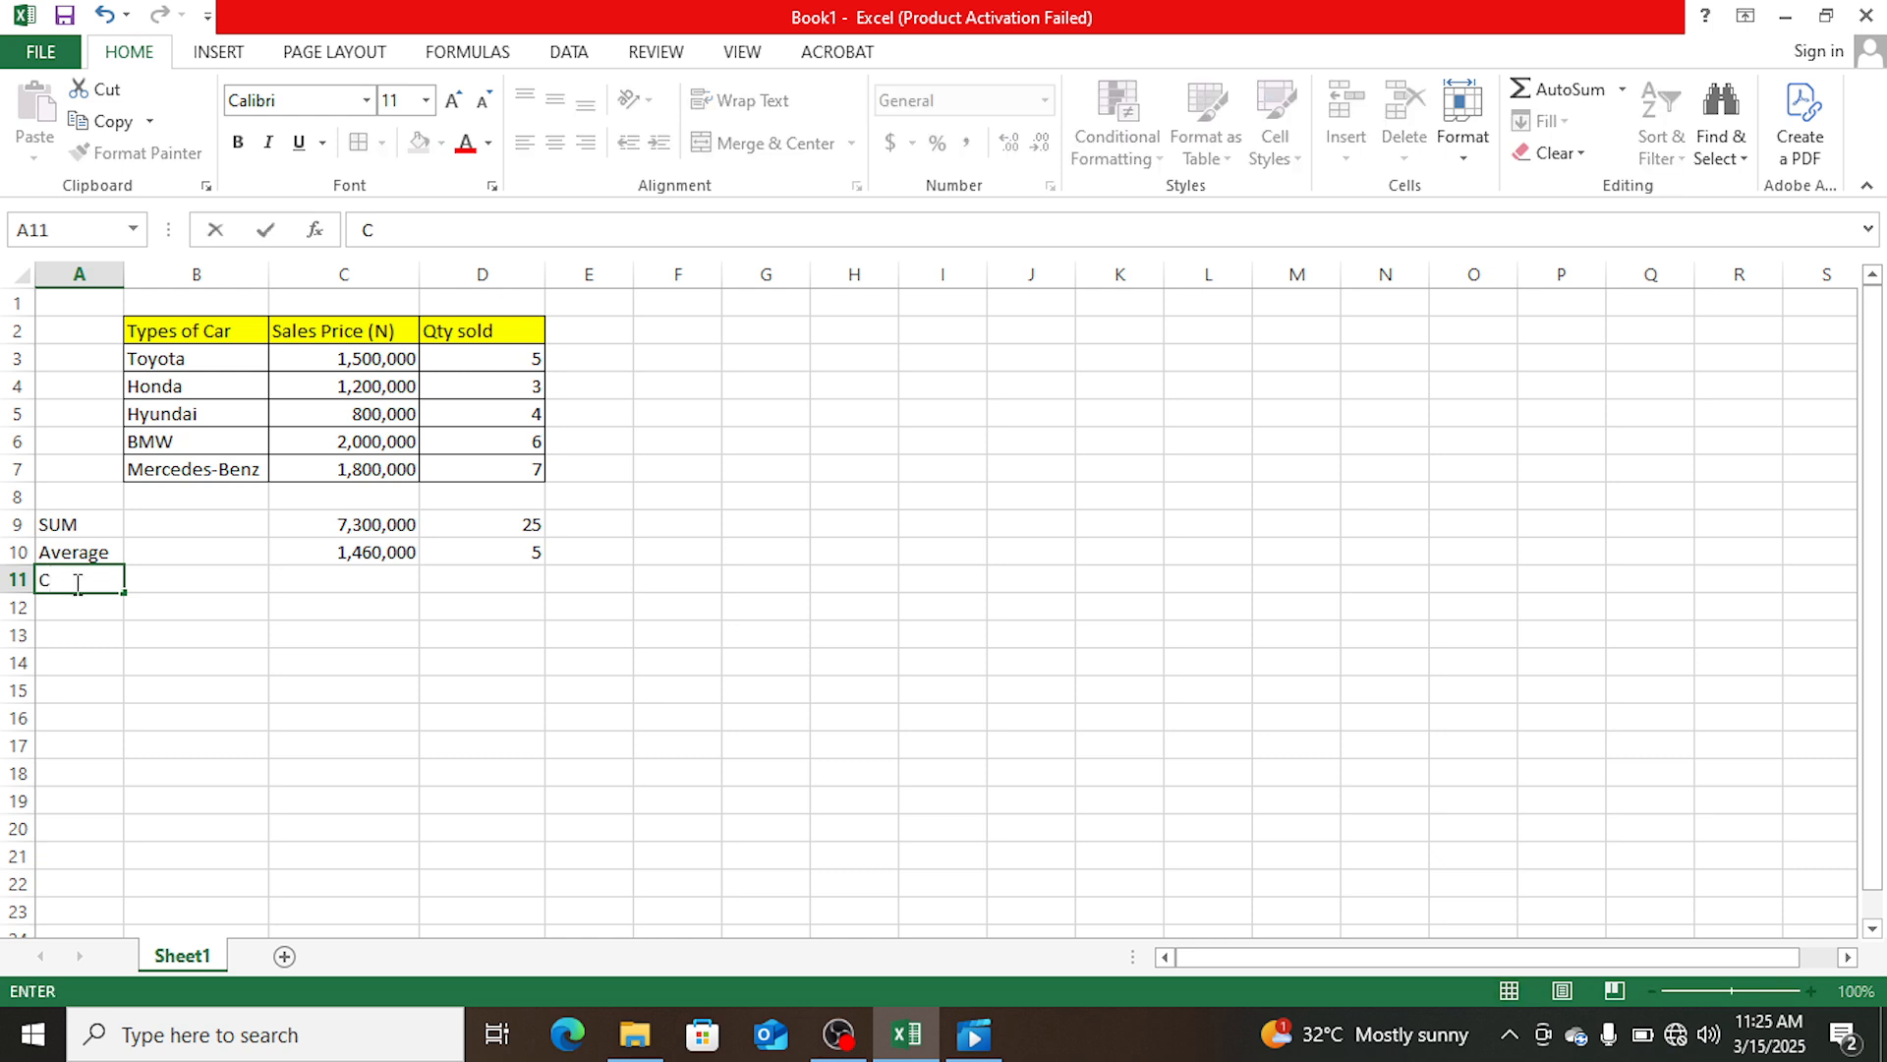
text(OUNT)
key(Tab)
key(Tab)
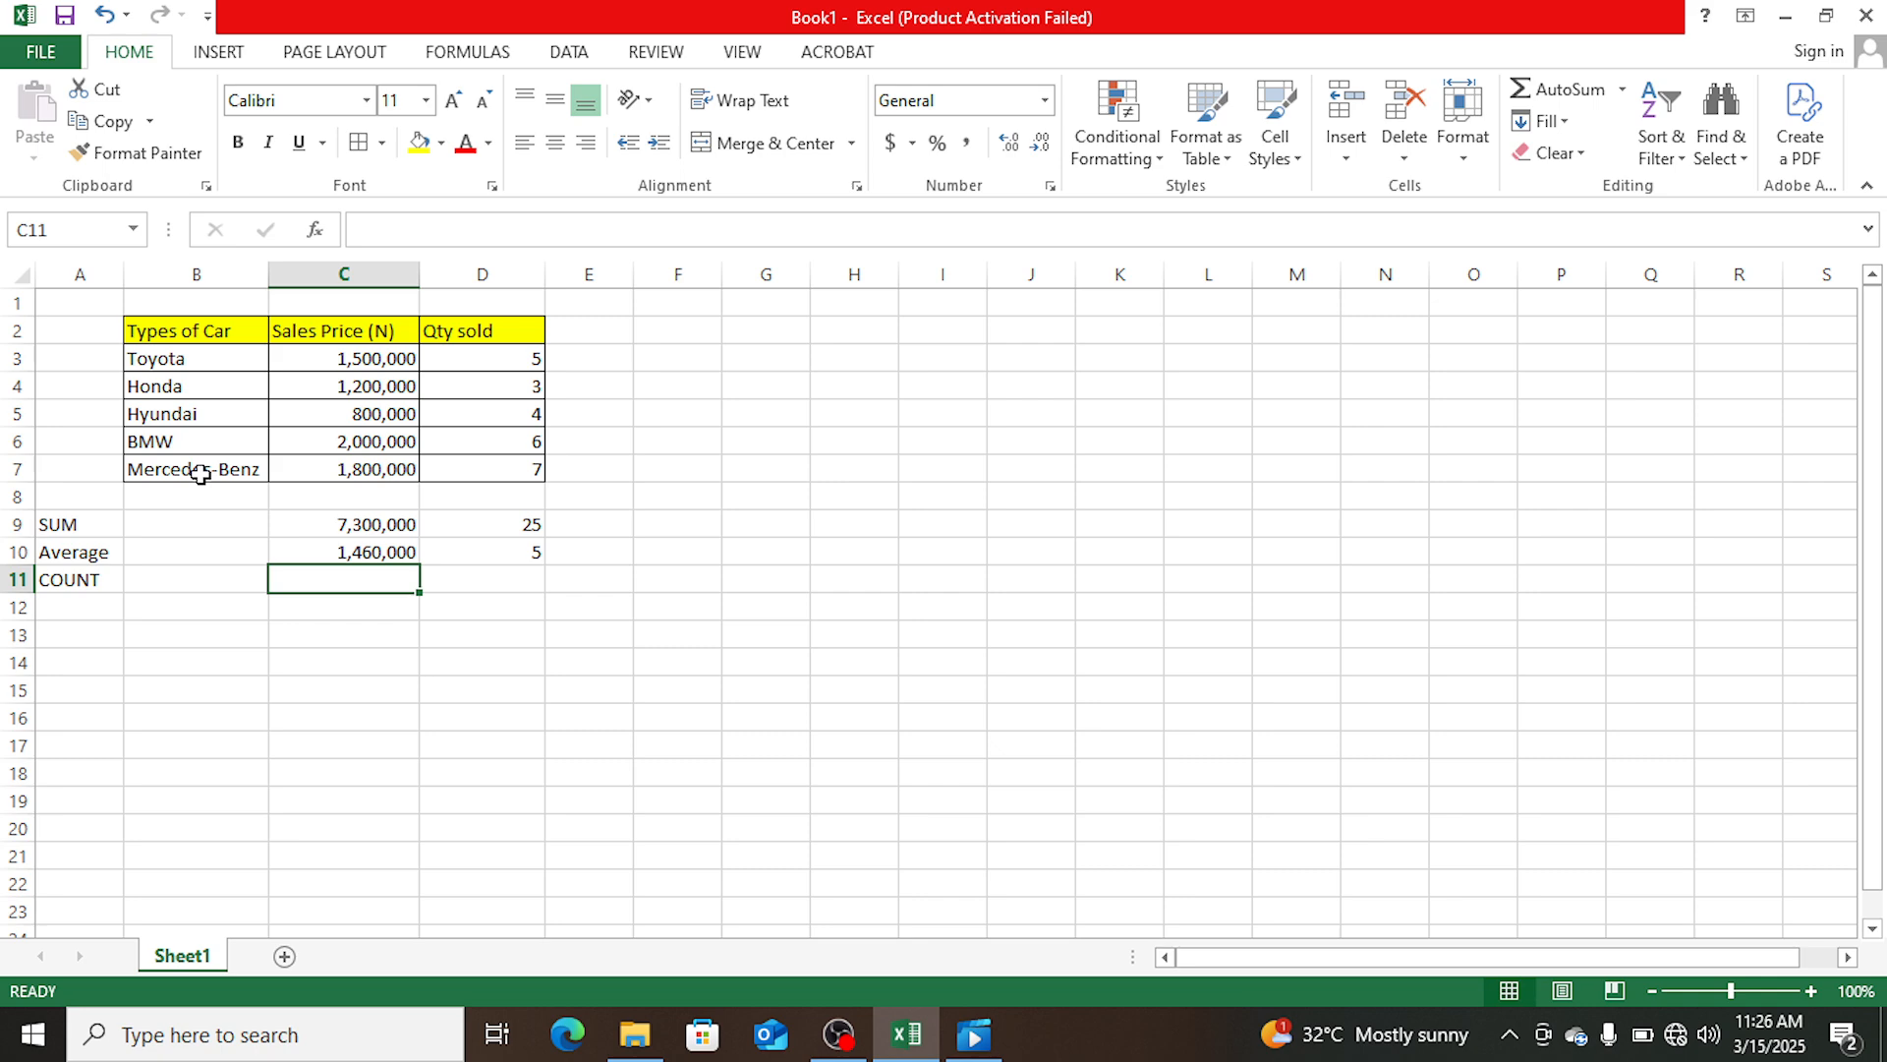
- Count the quantity sold entries in cell D11 with the formula =COUNT(D3:D7)
click(472, 579)
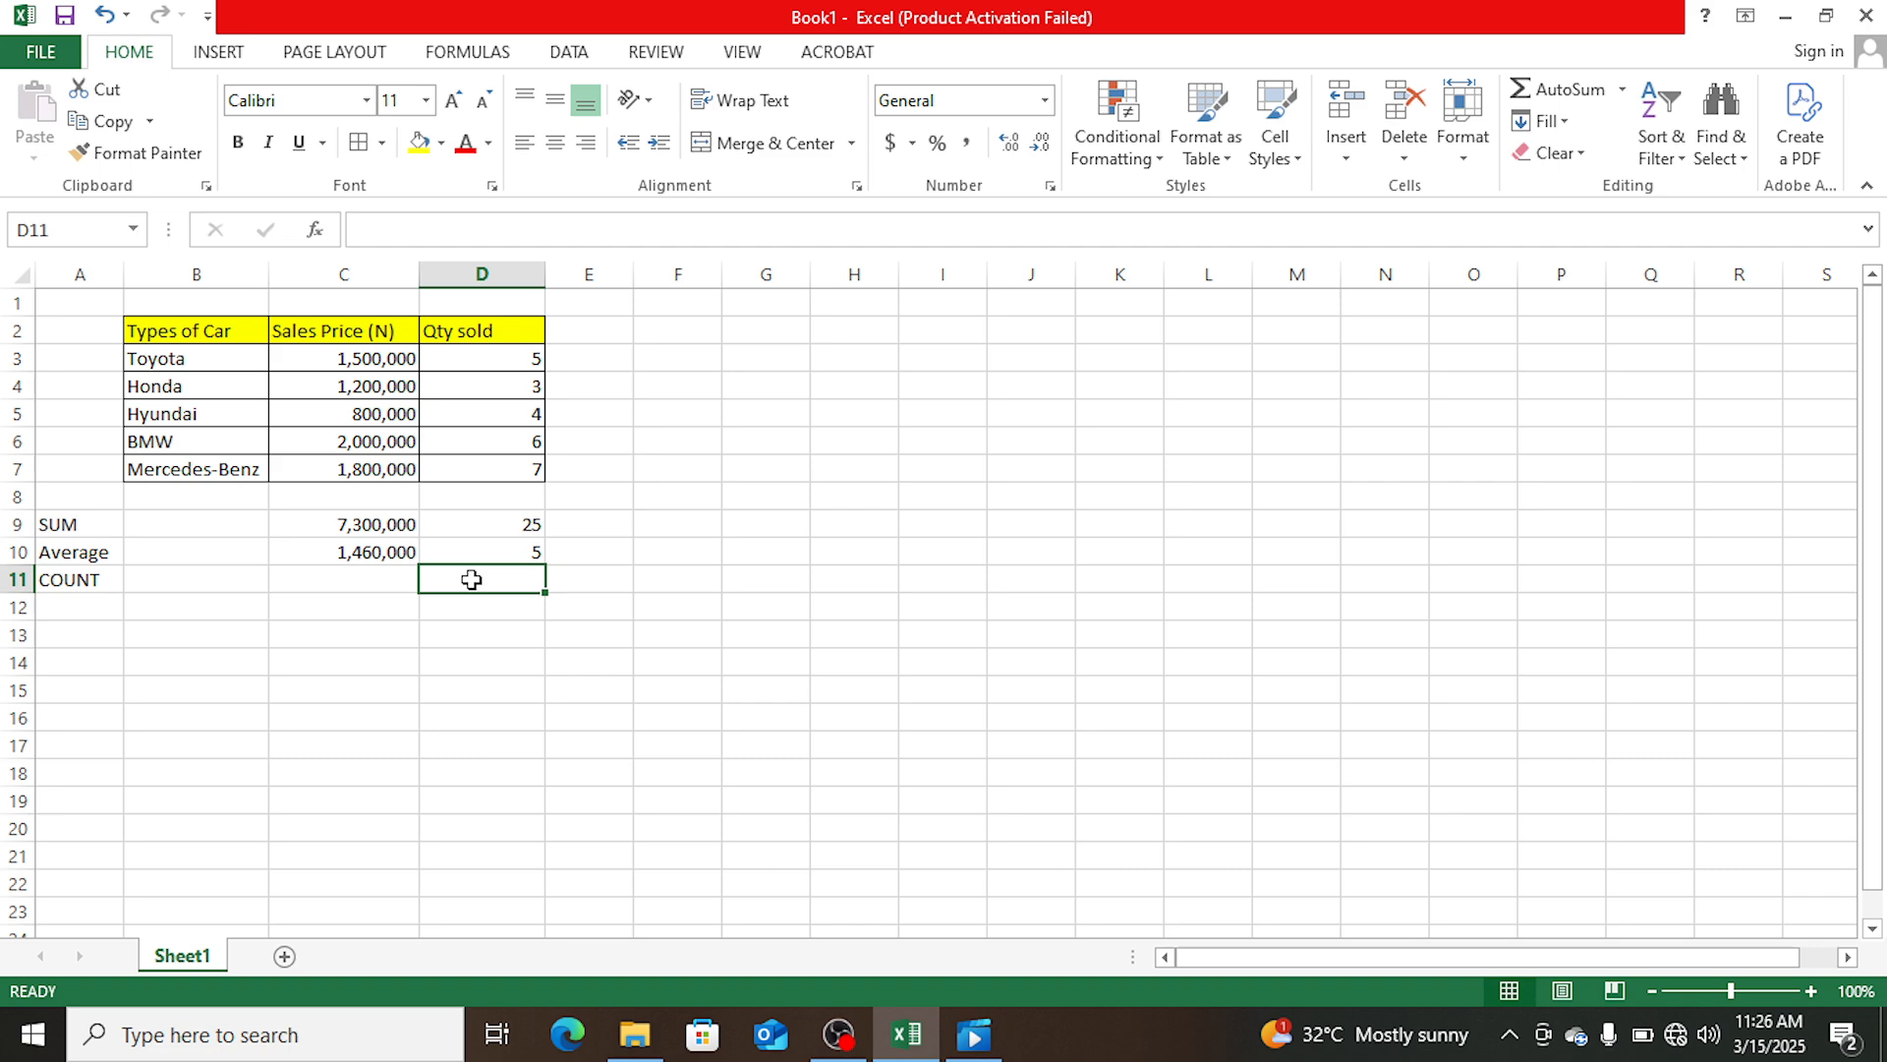
text(=)
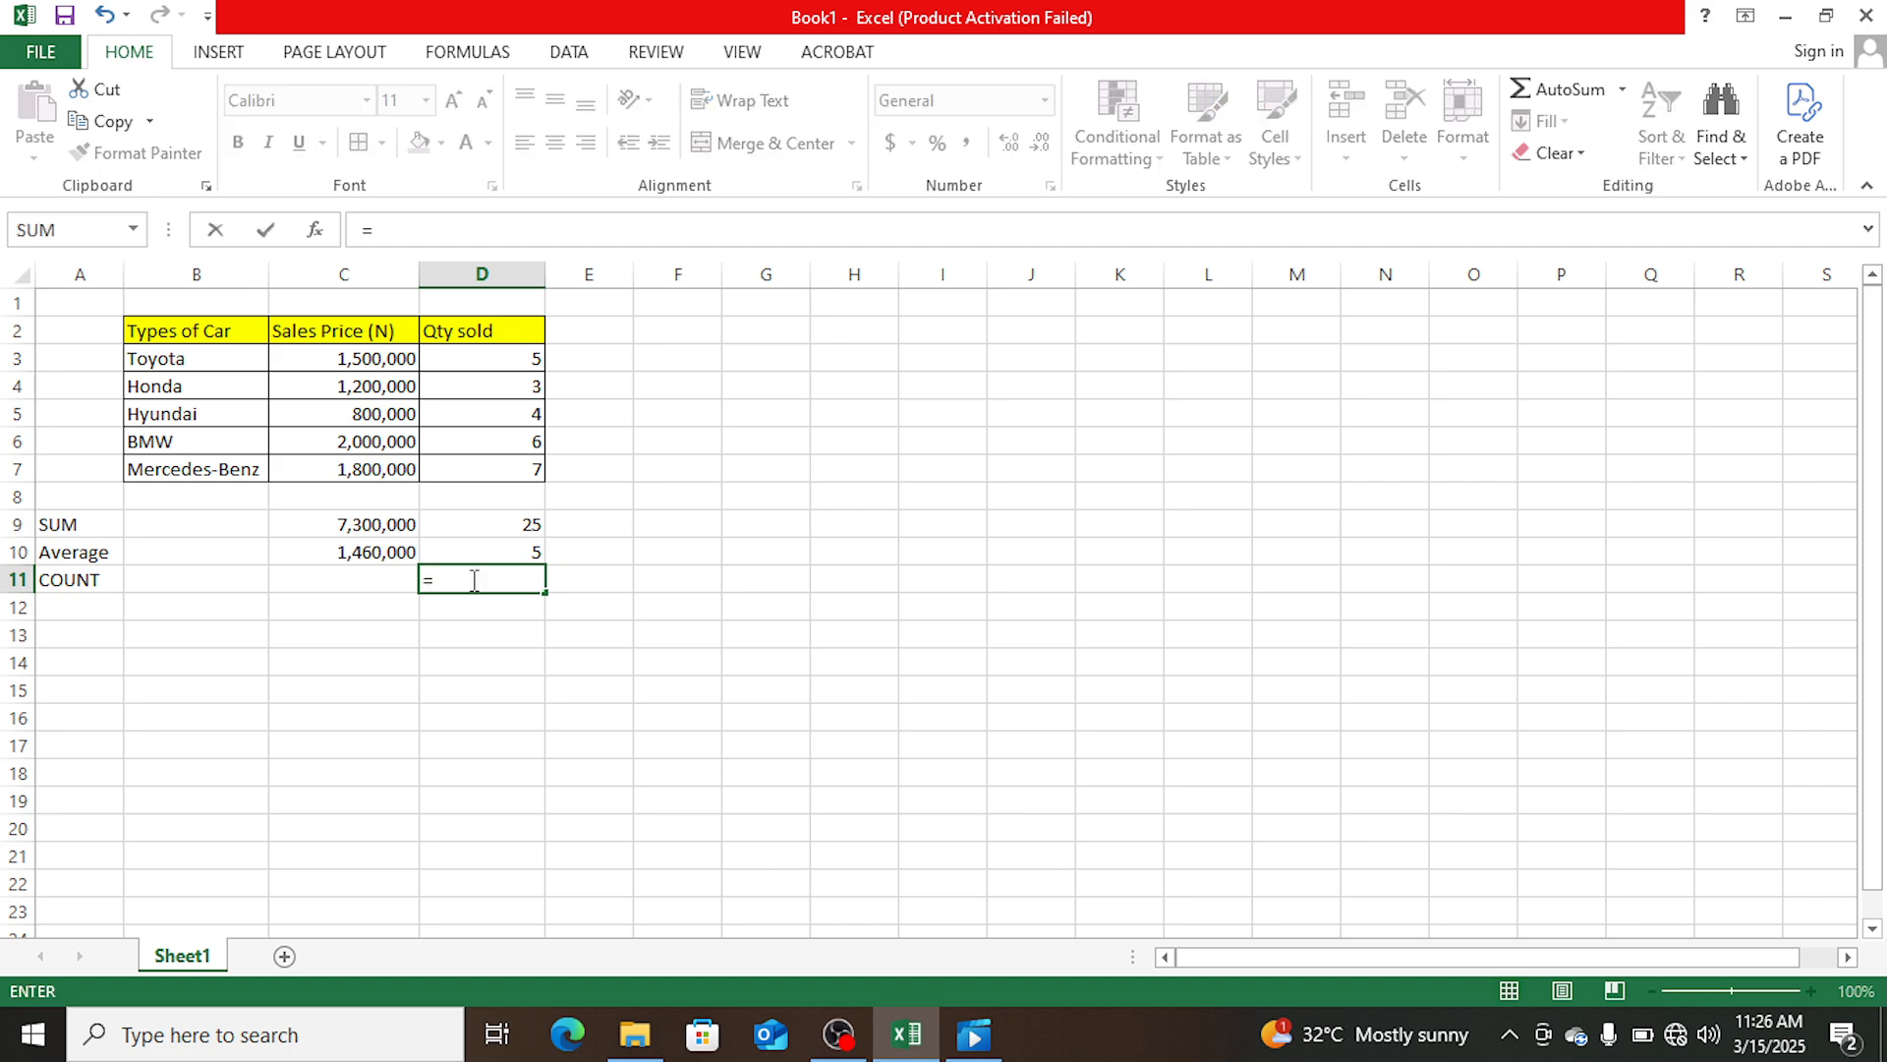
text(COUN)
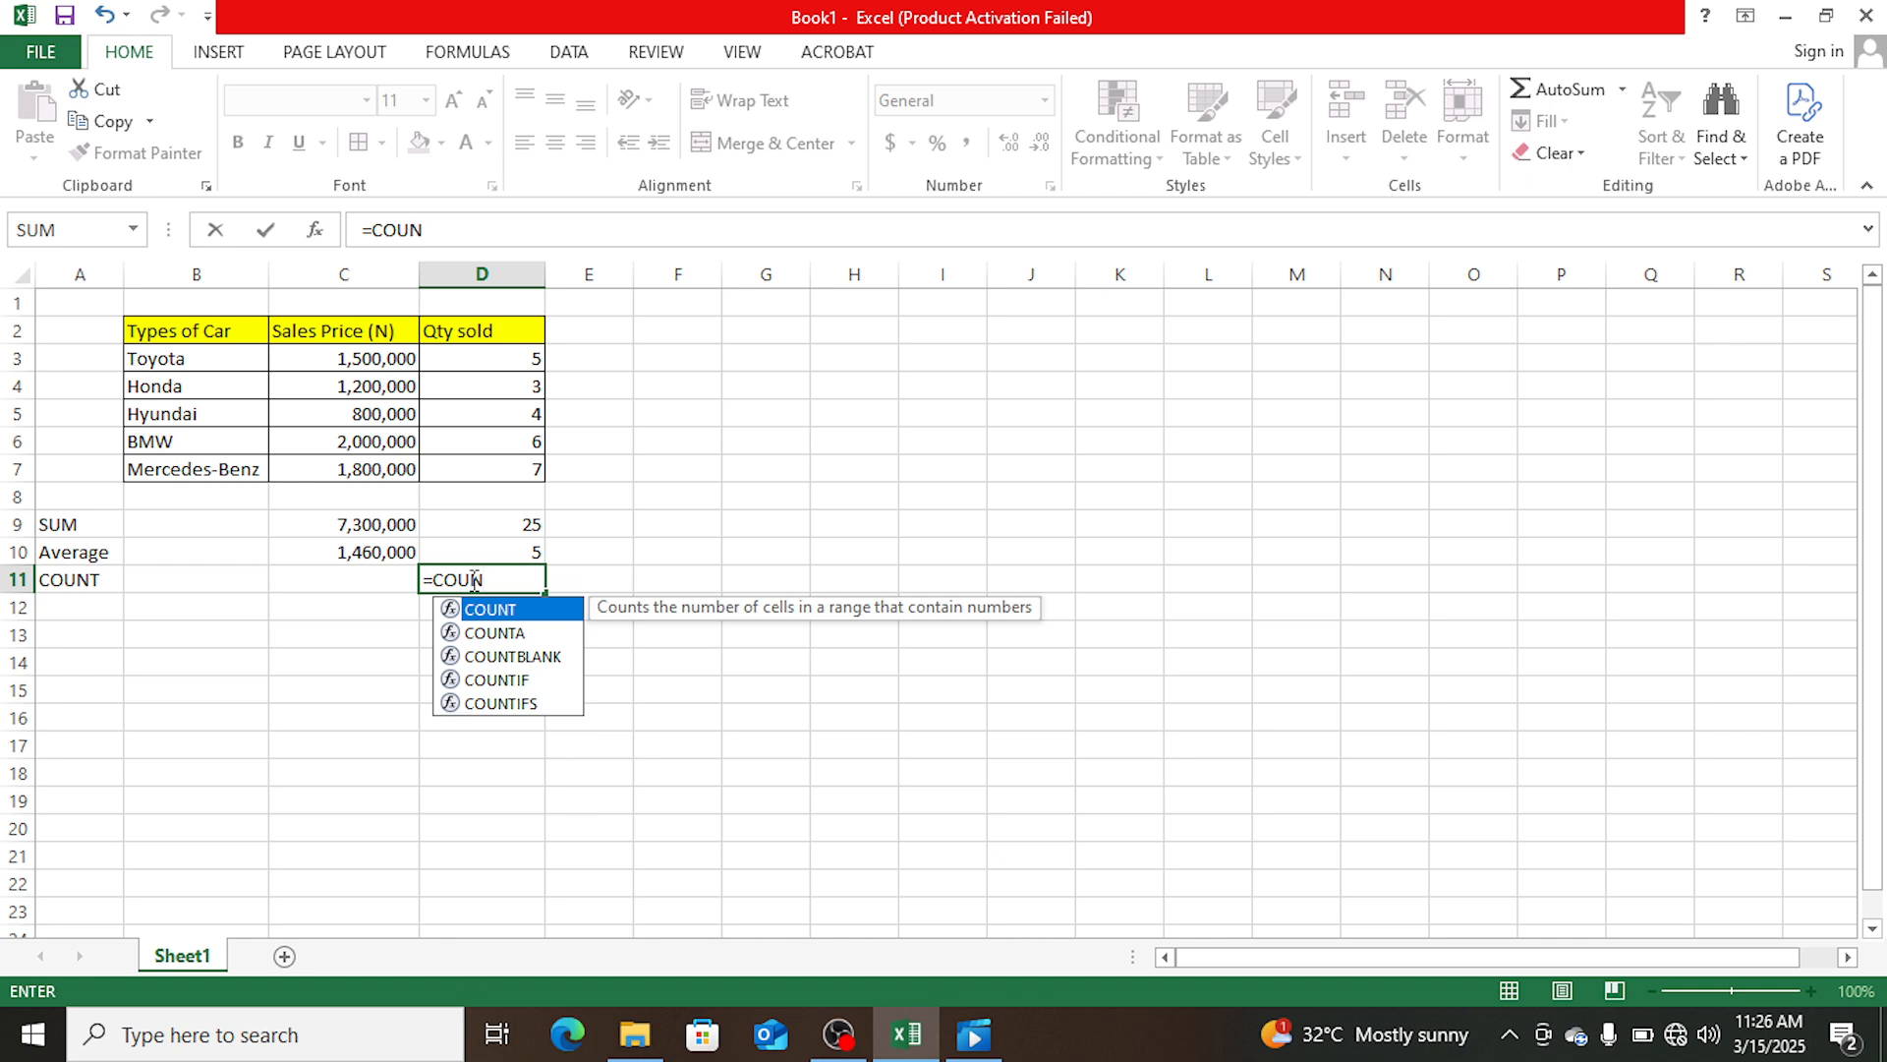
key(Tab)
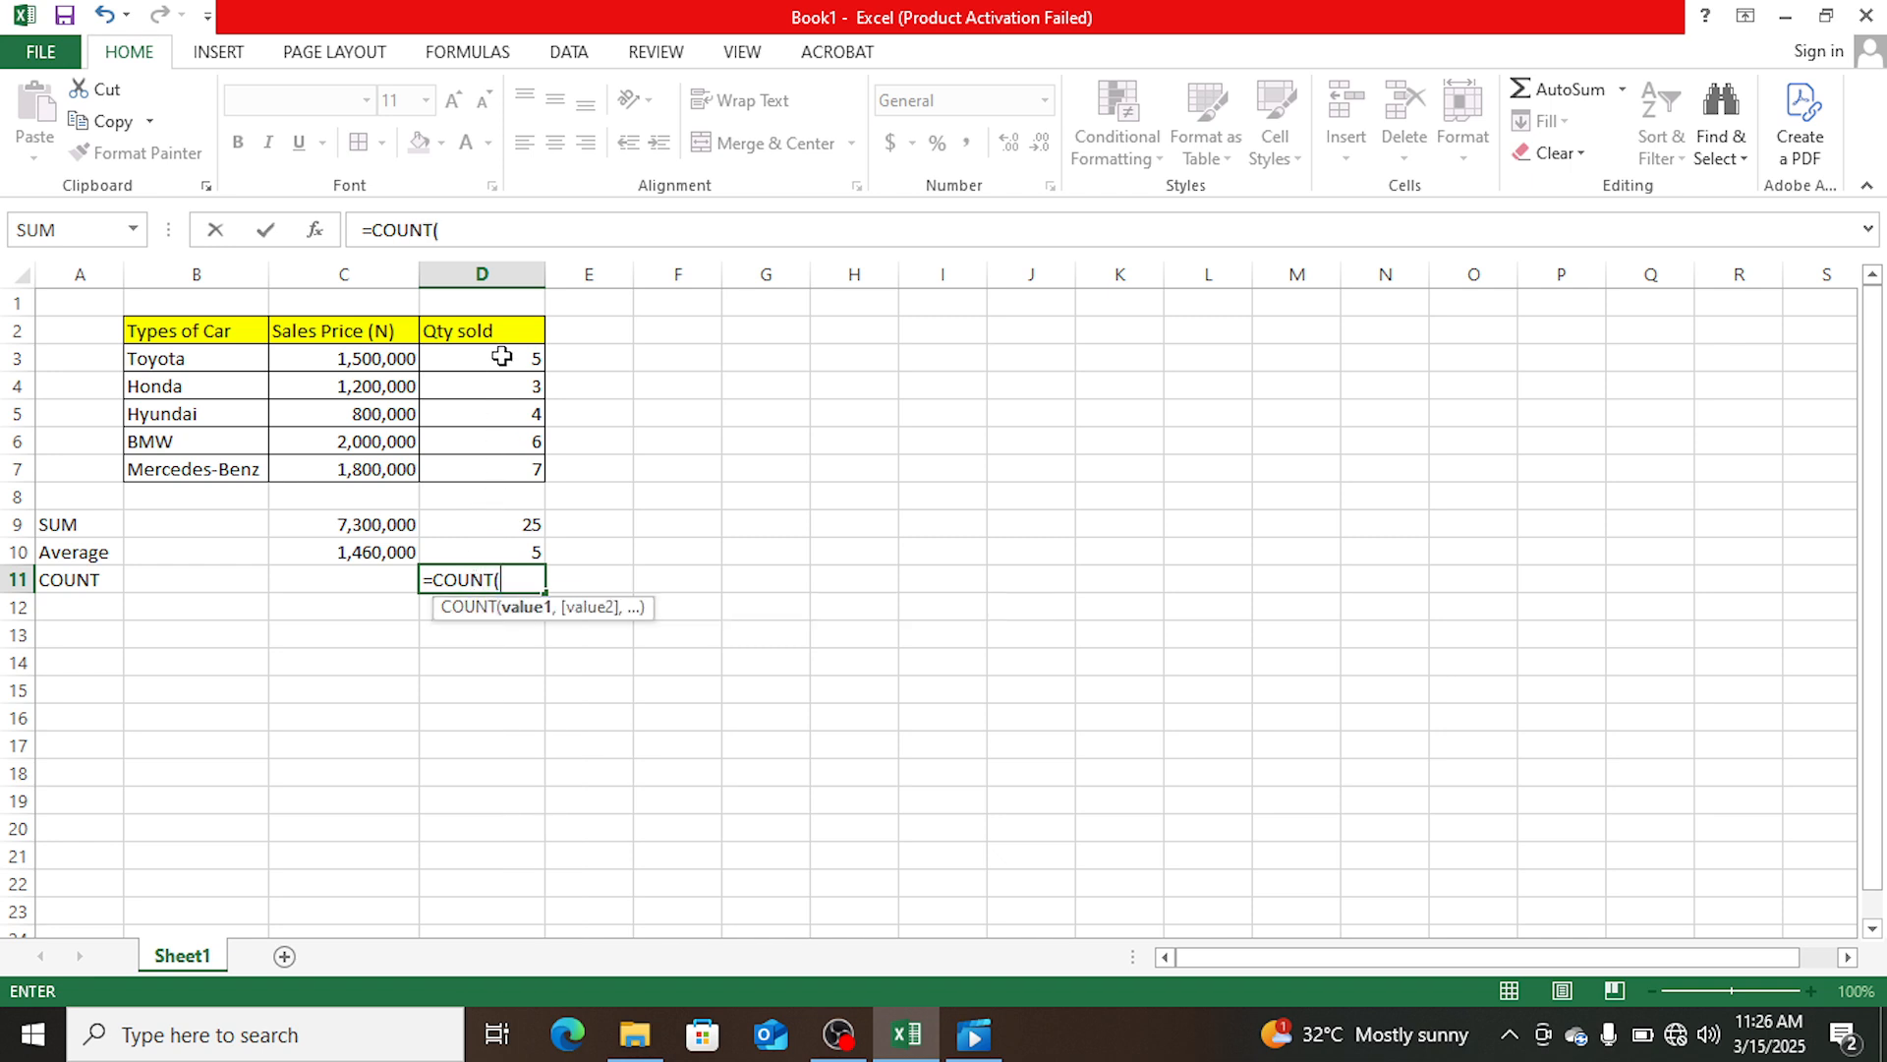
drag(501, 356, 511, 470)
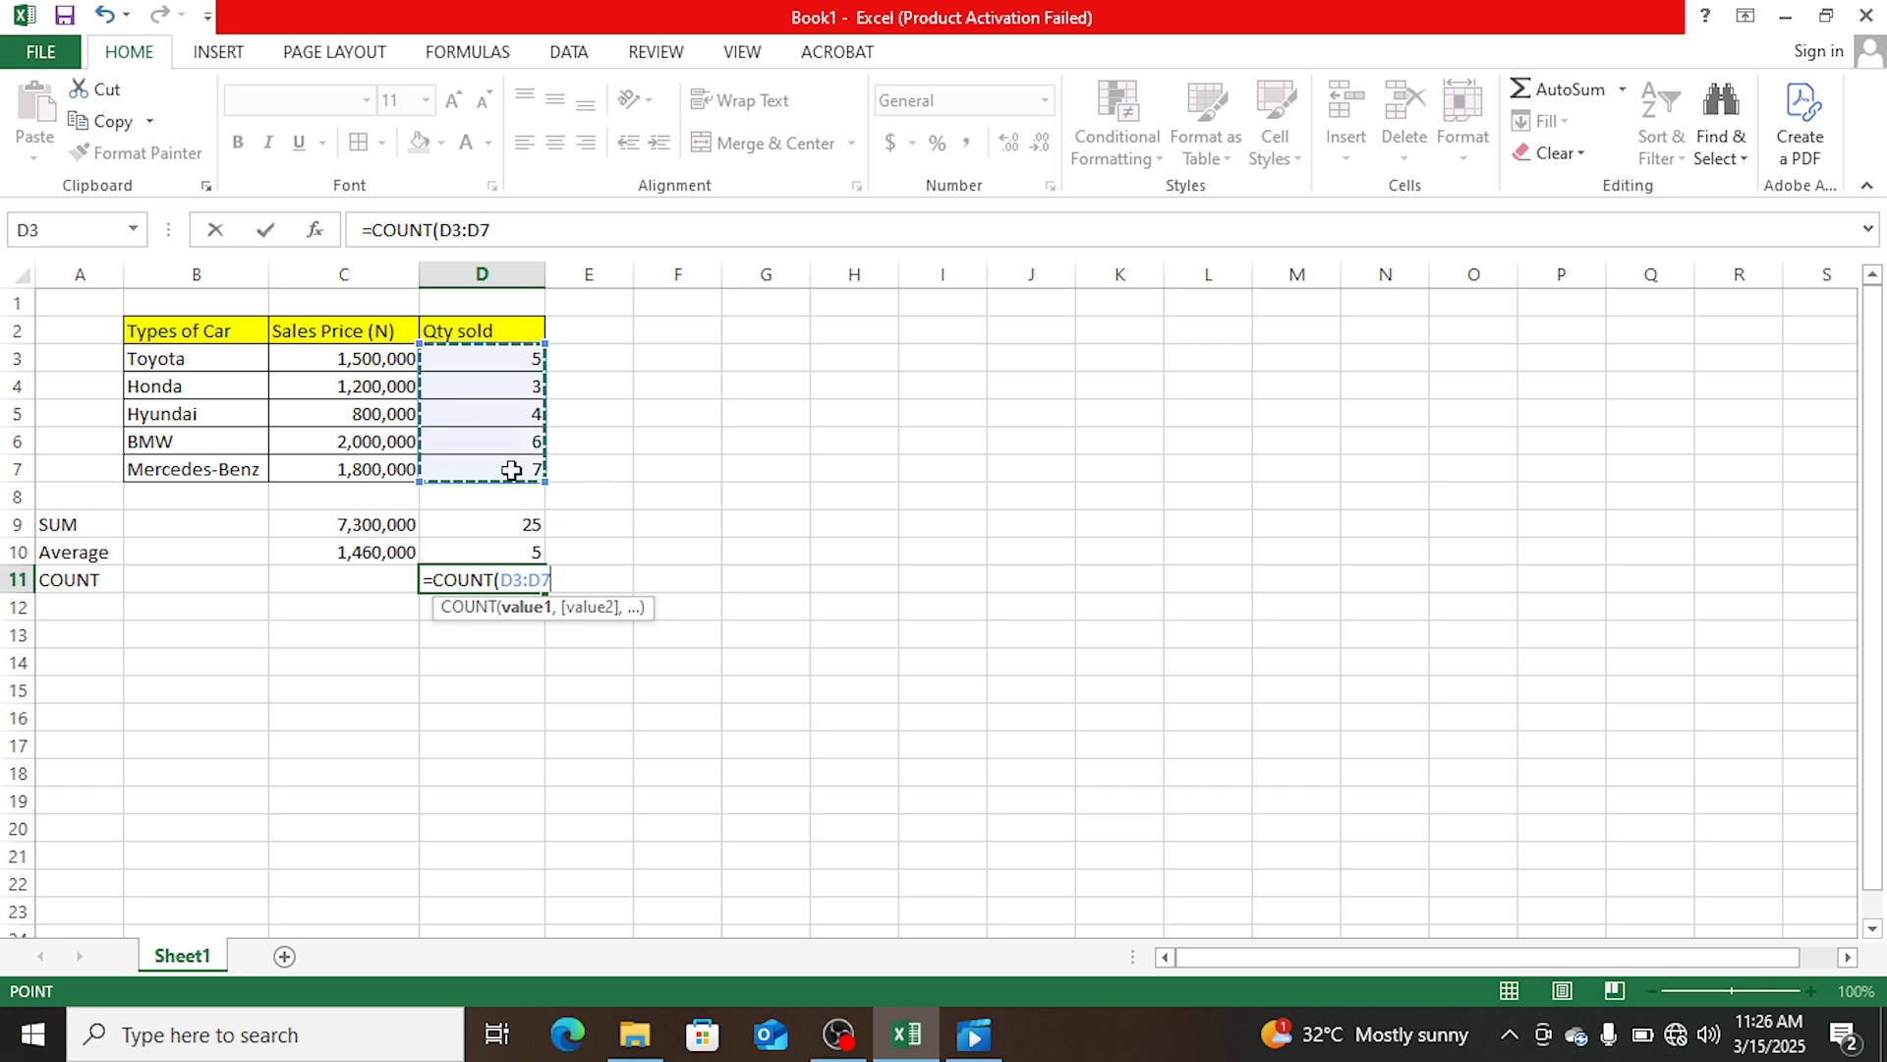
text())
key(Return)
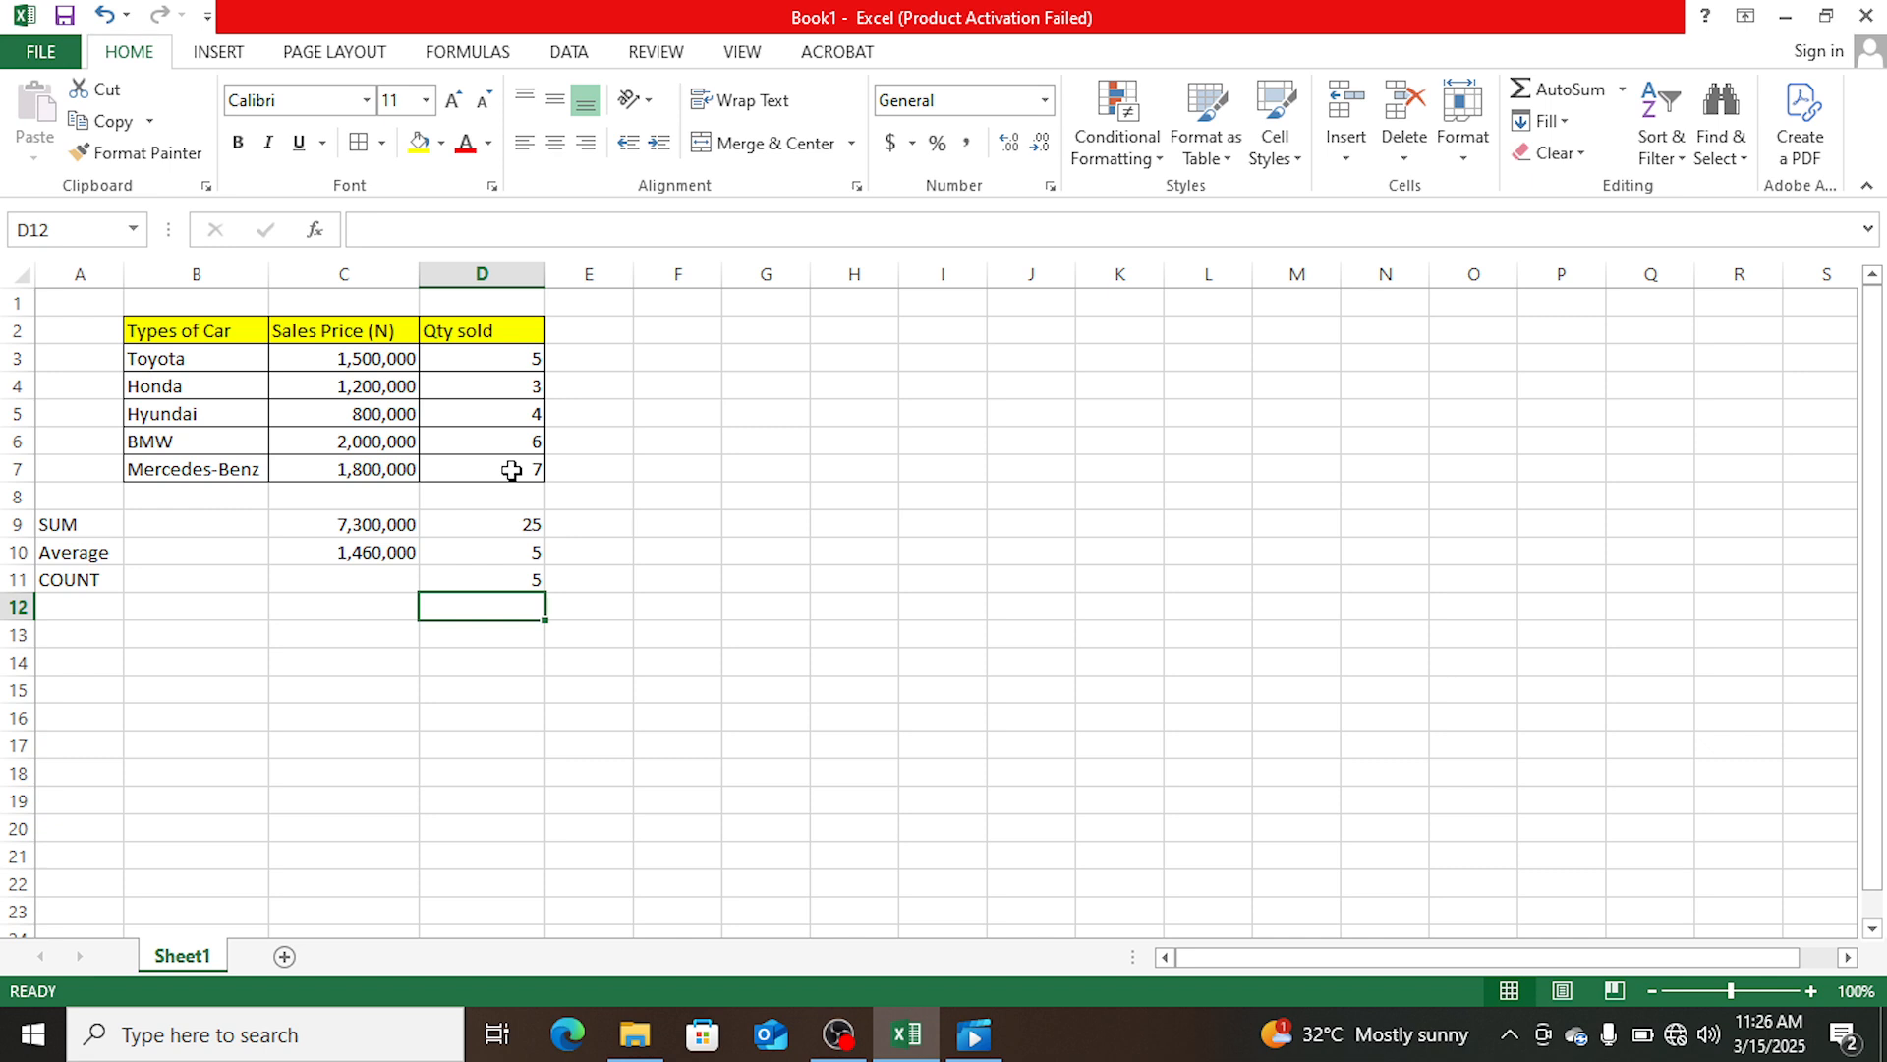
click(507, 581)
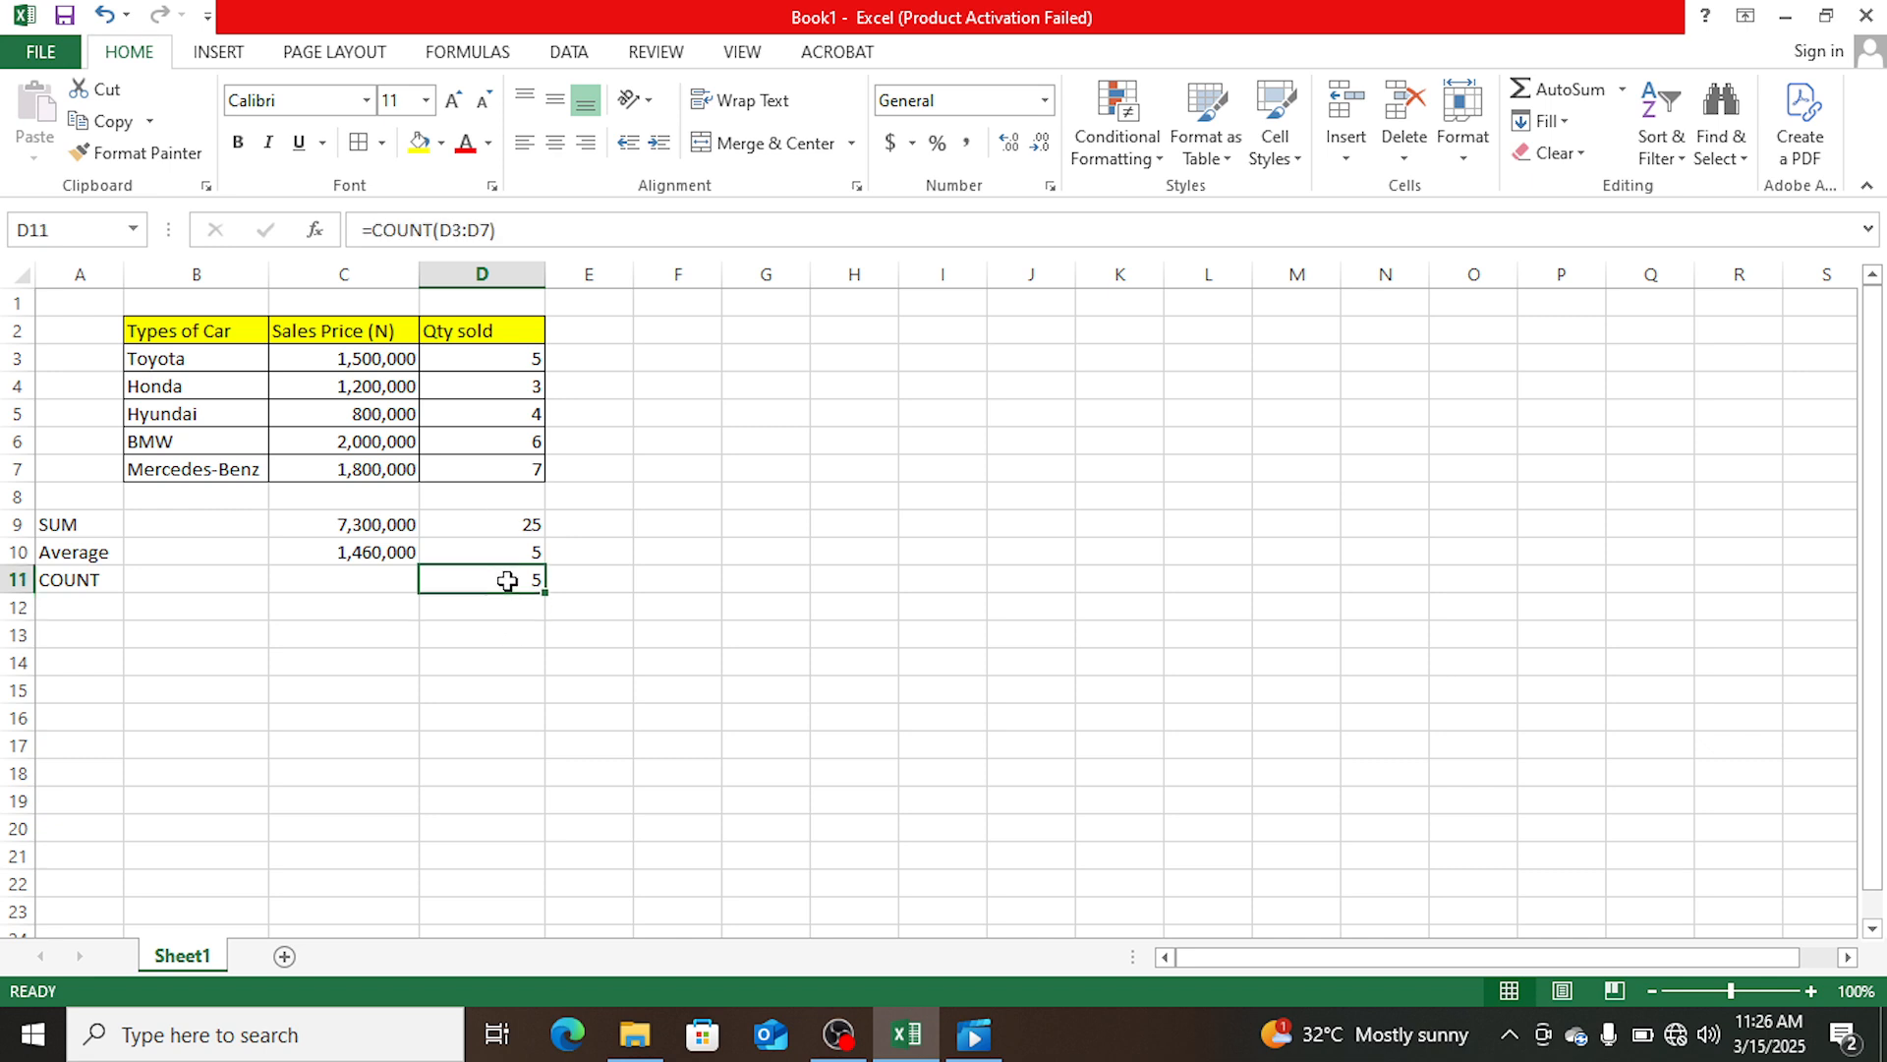
- Count the sales price entries in cell C11 with =COUNT(C3:C7) and check it against the count formula in D11
click(378, 579)
text(=)
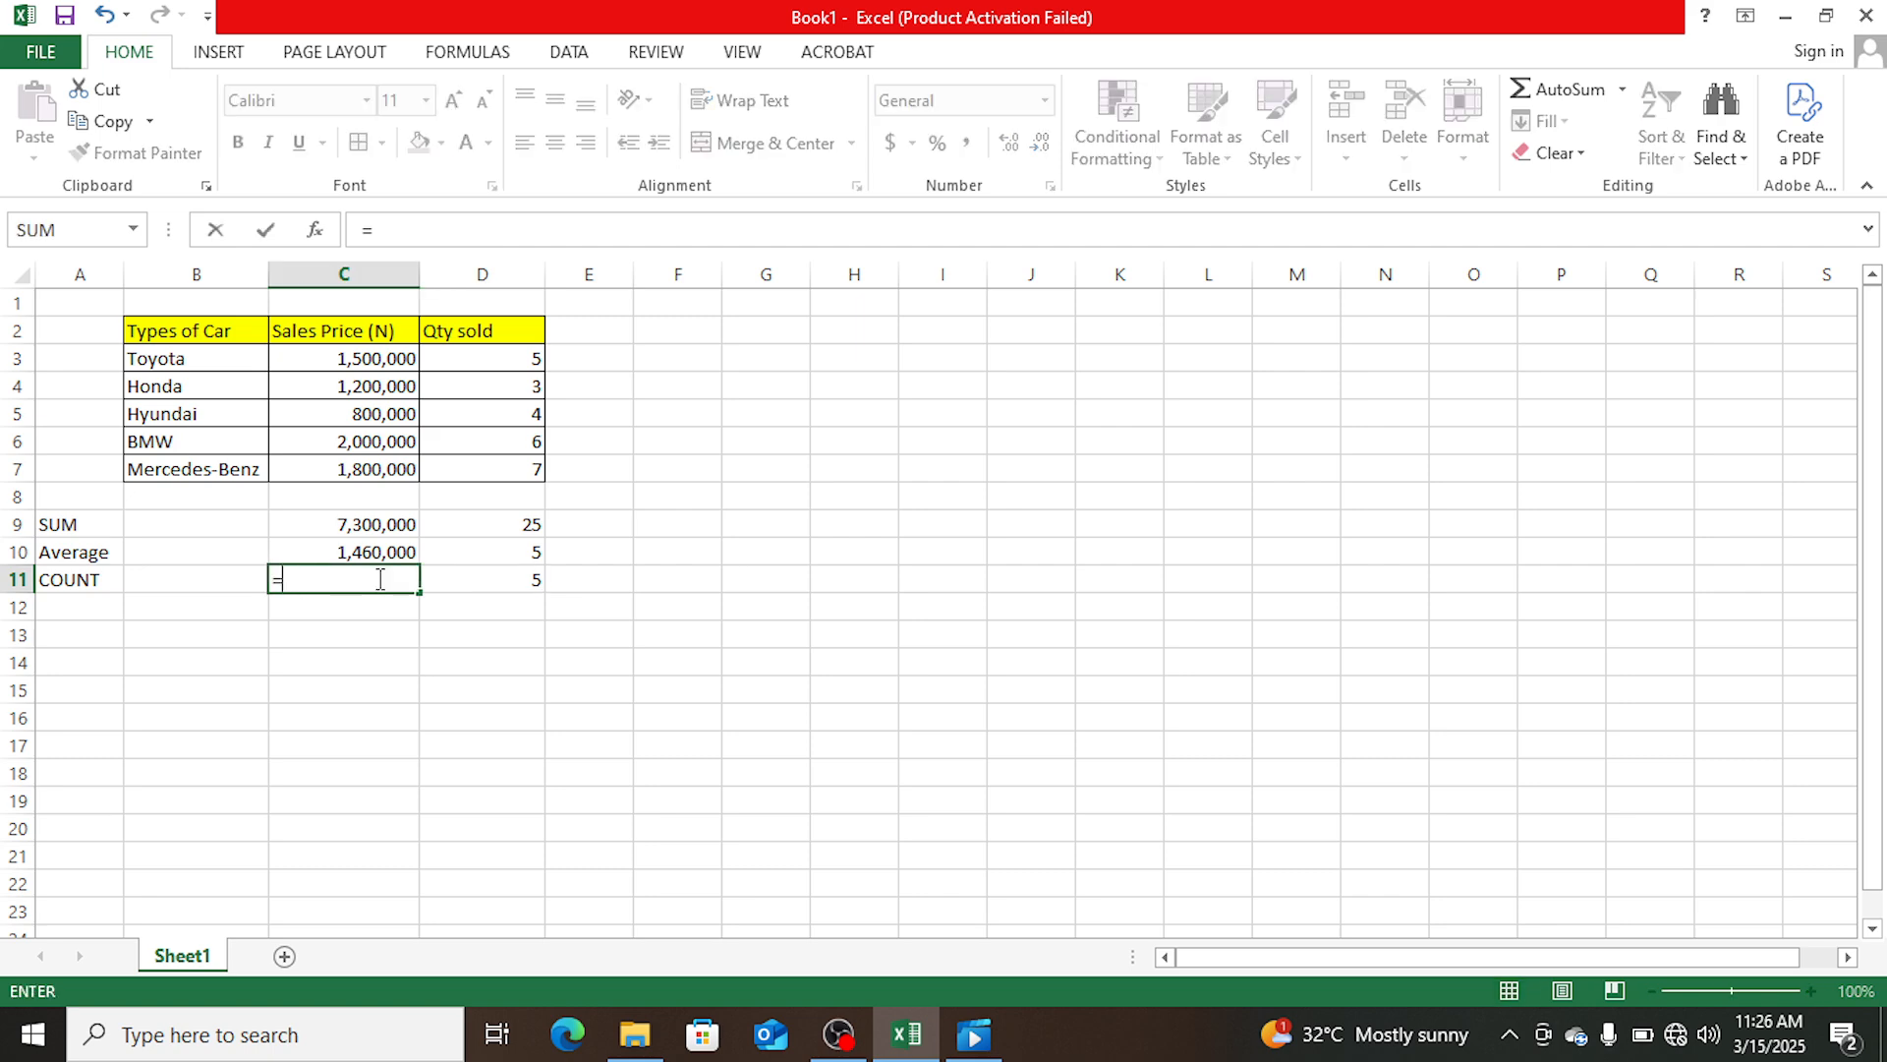
text(COUNT)
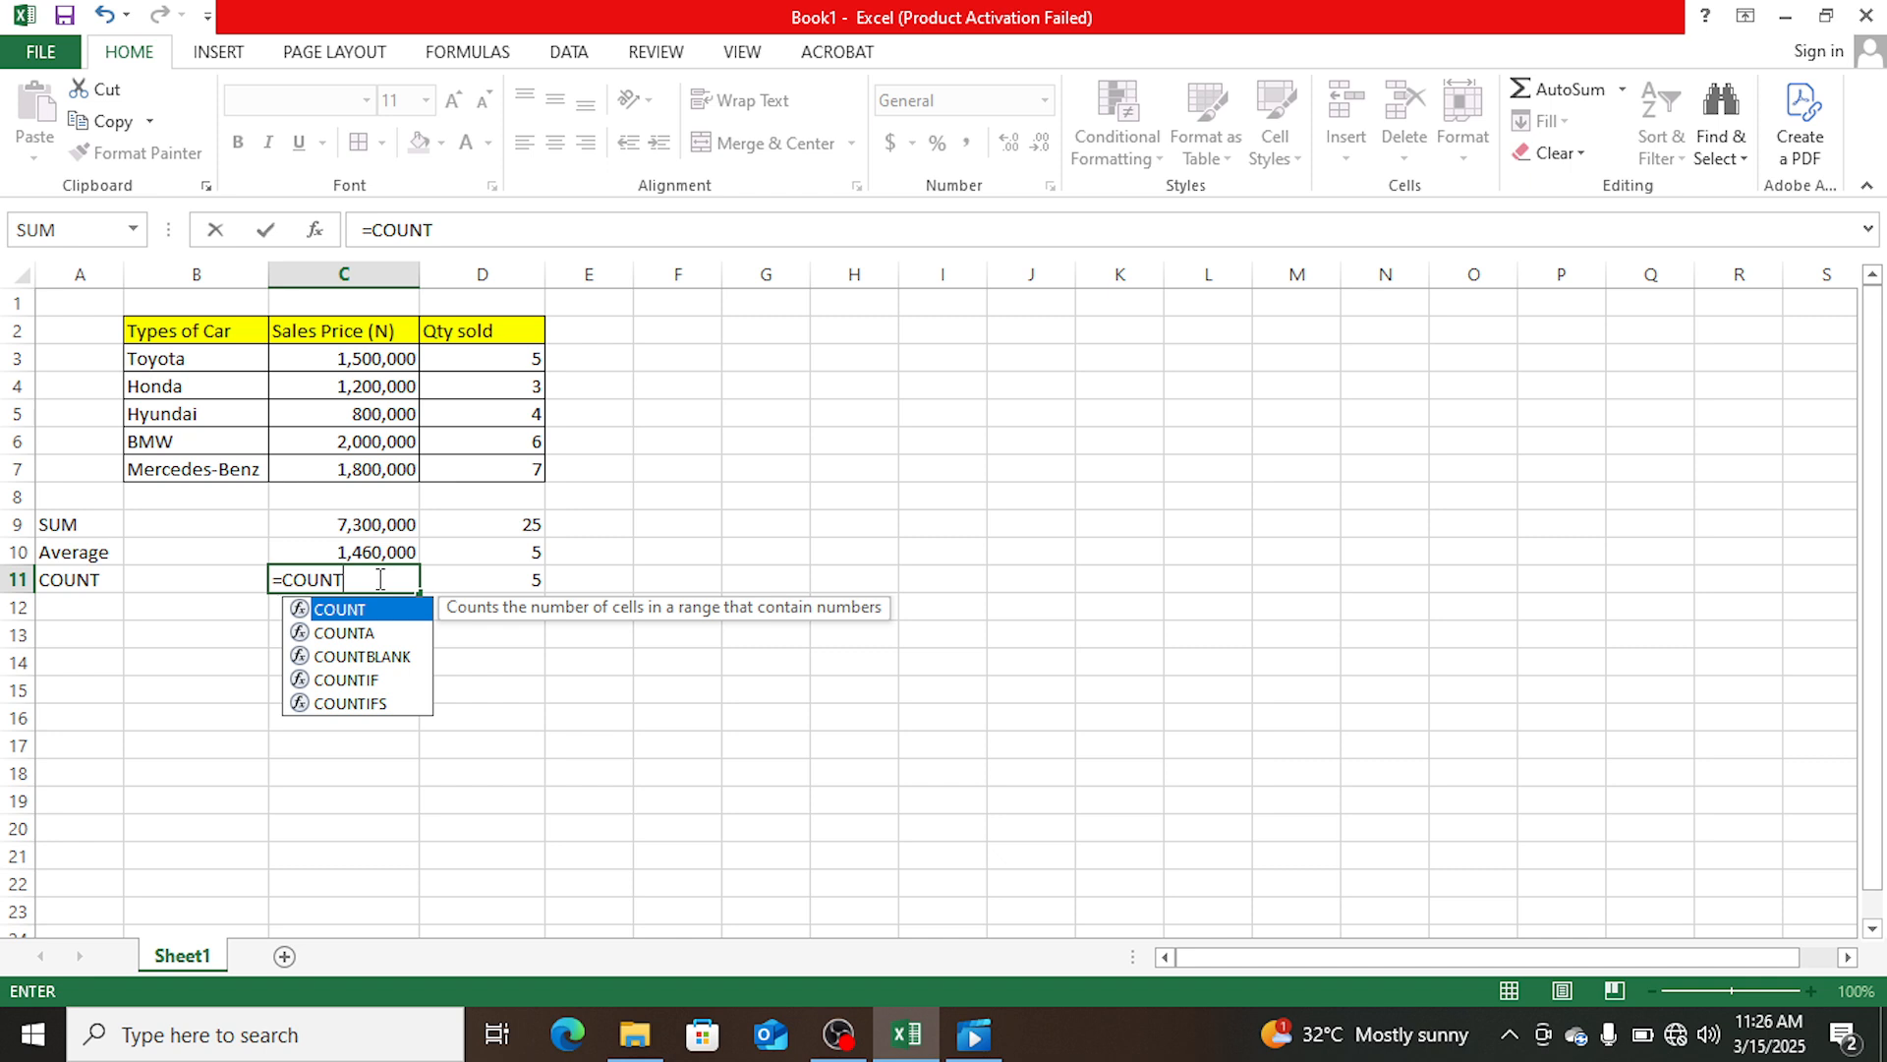
text(()
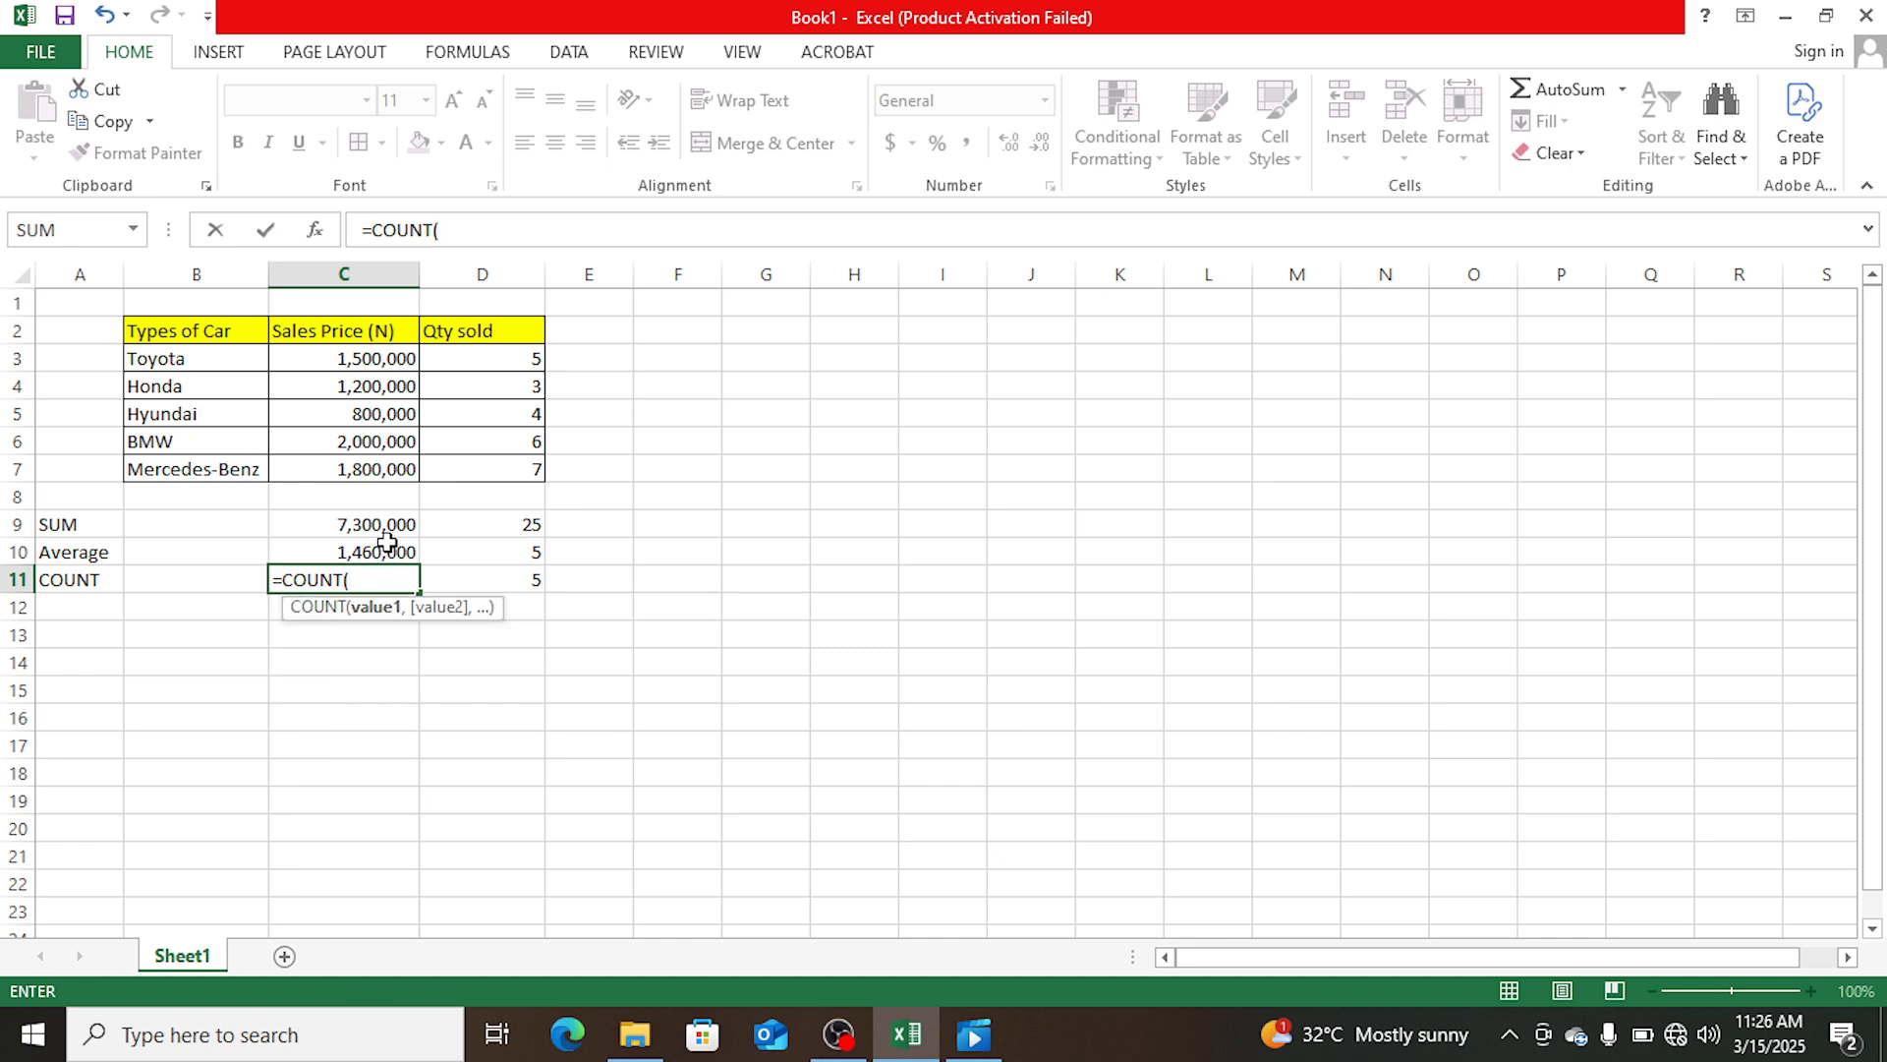
drag(384, 360, 1120, 553)
click(1081, 442)
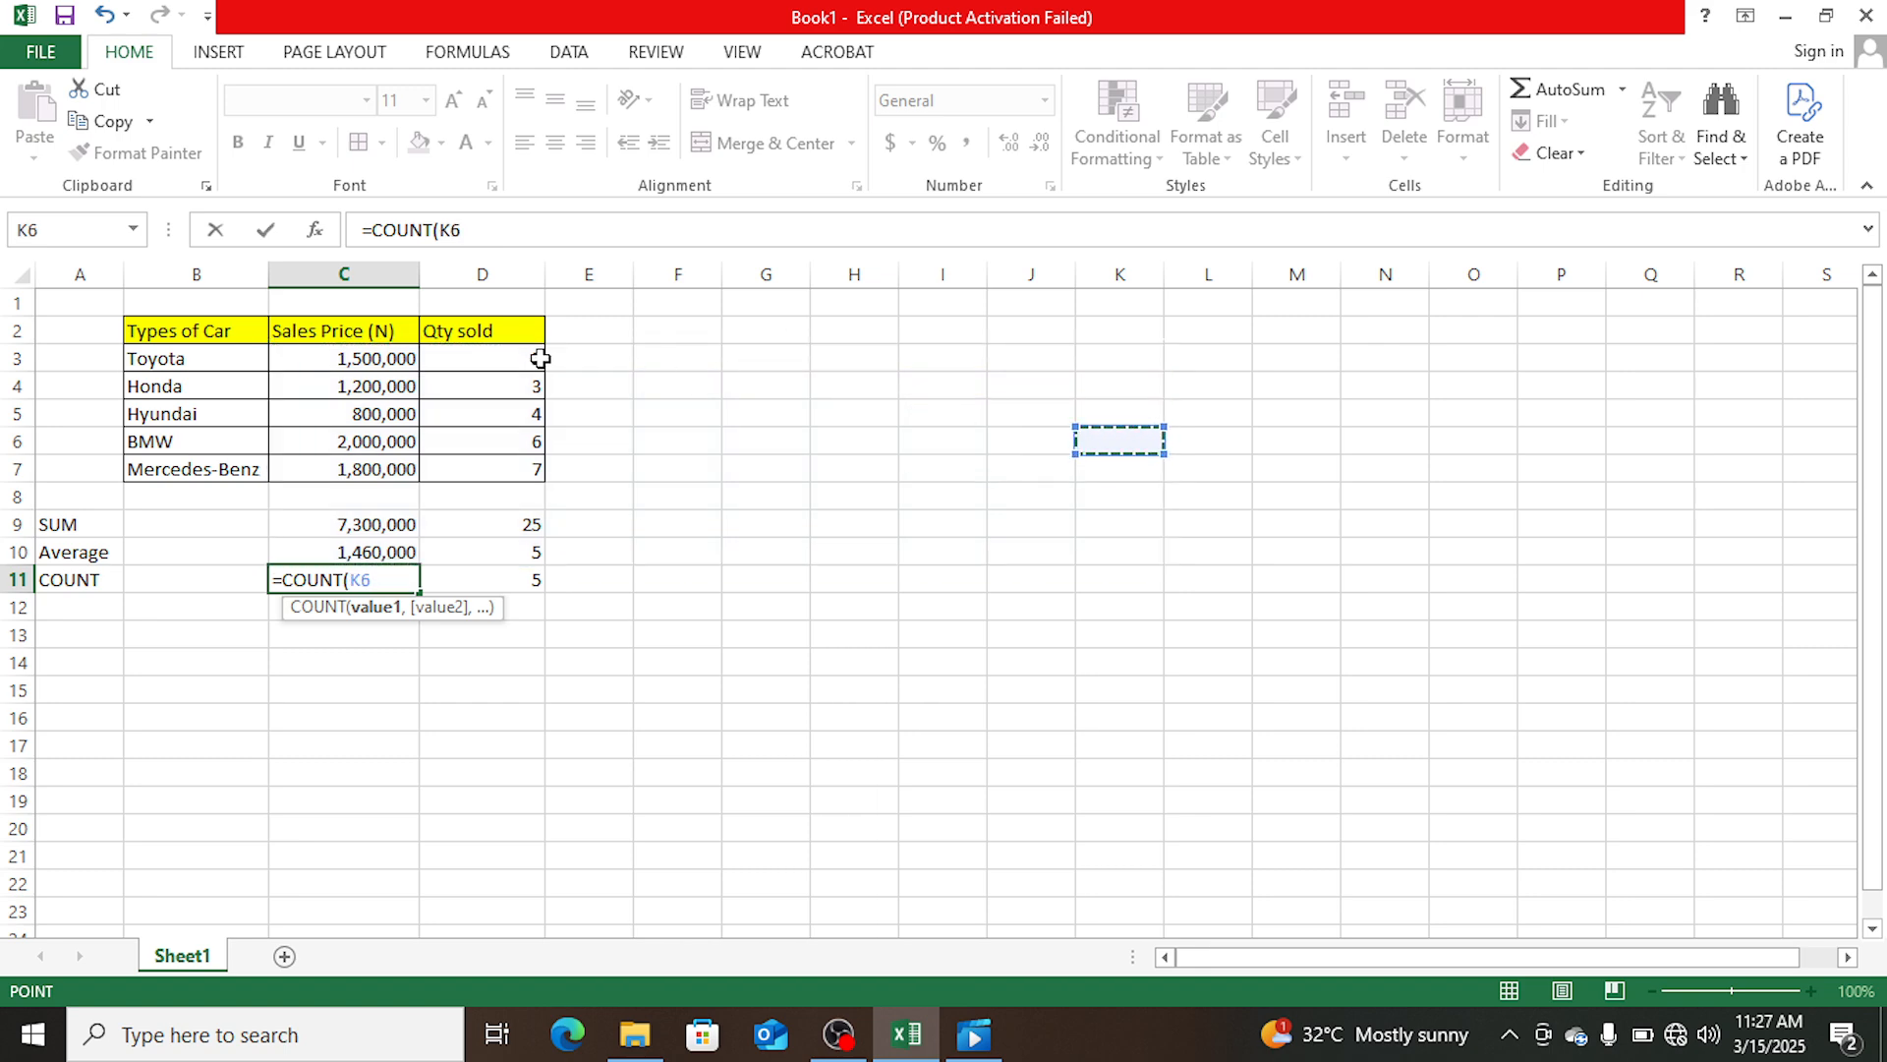
drag(395, 356, 396, 460)
text())
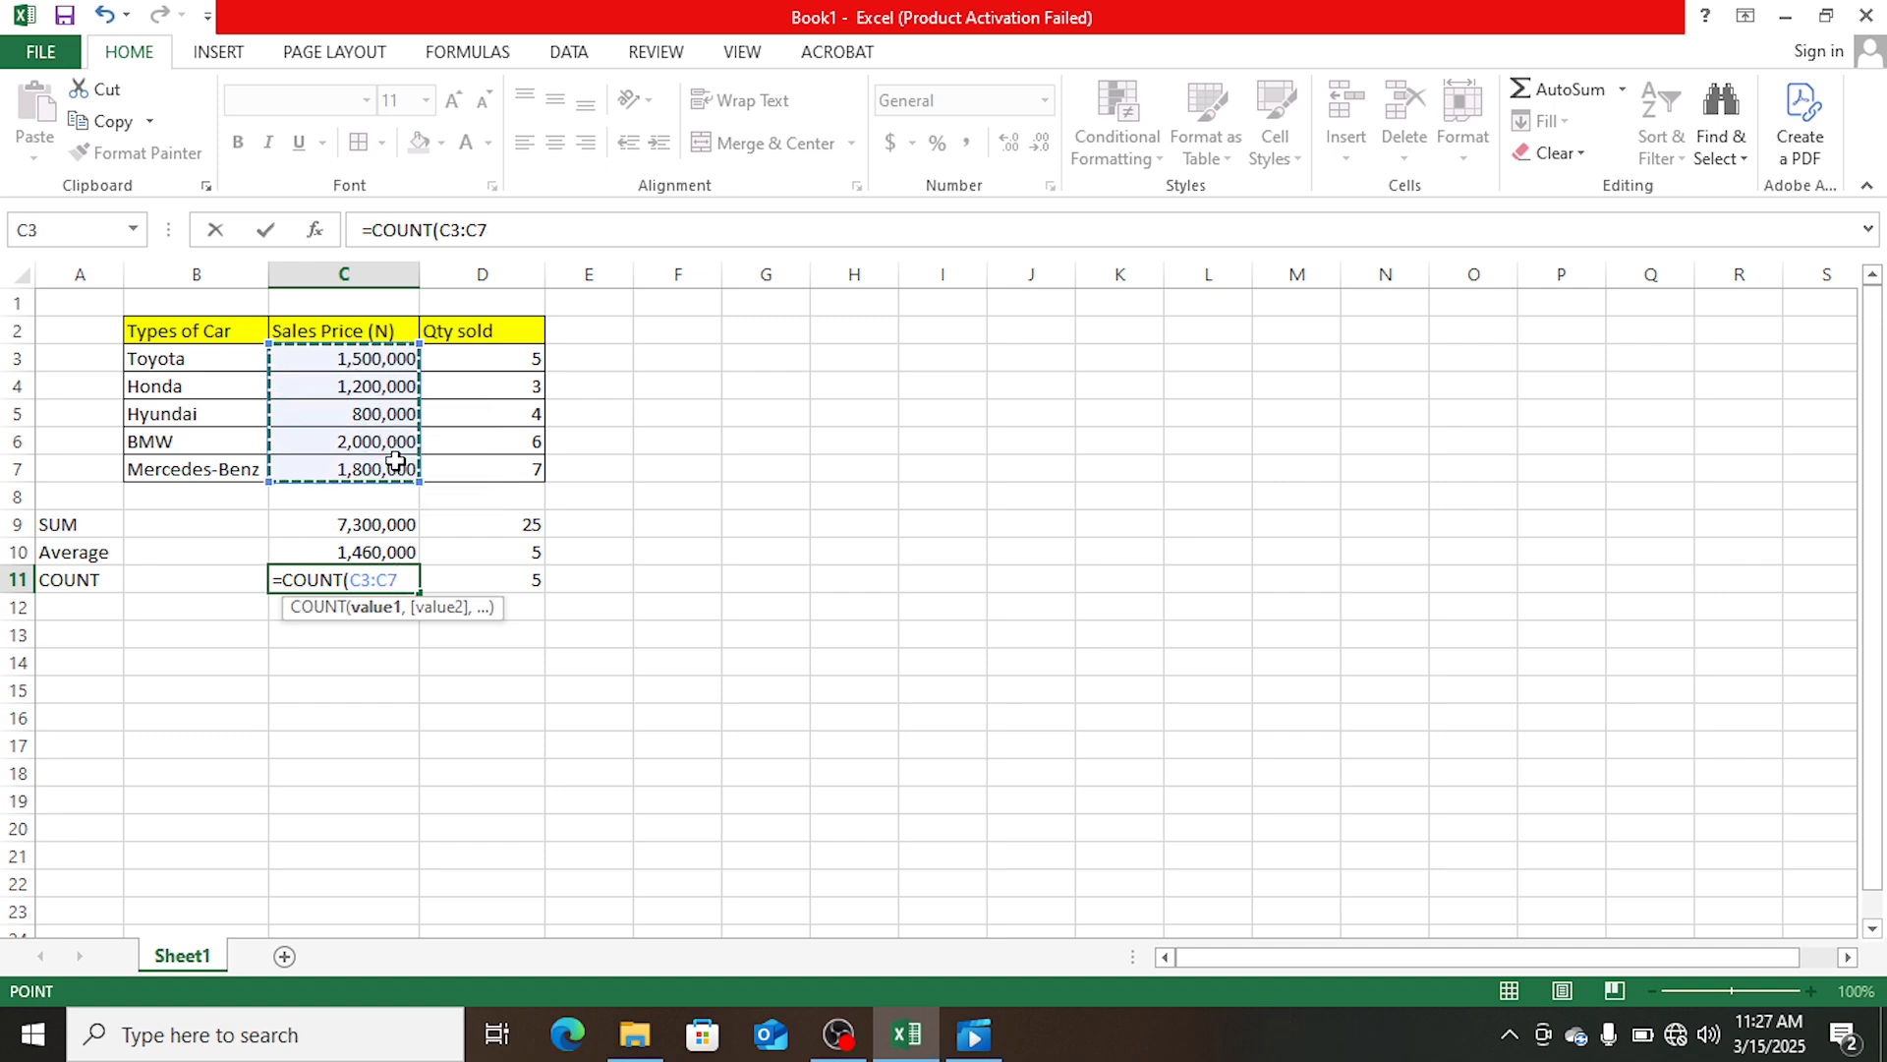
key(Return)
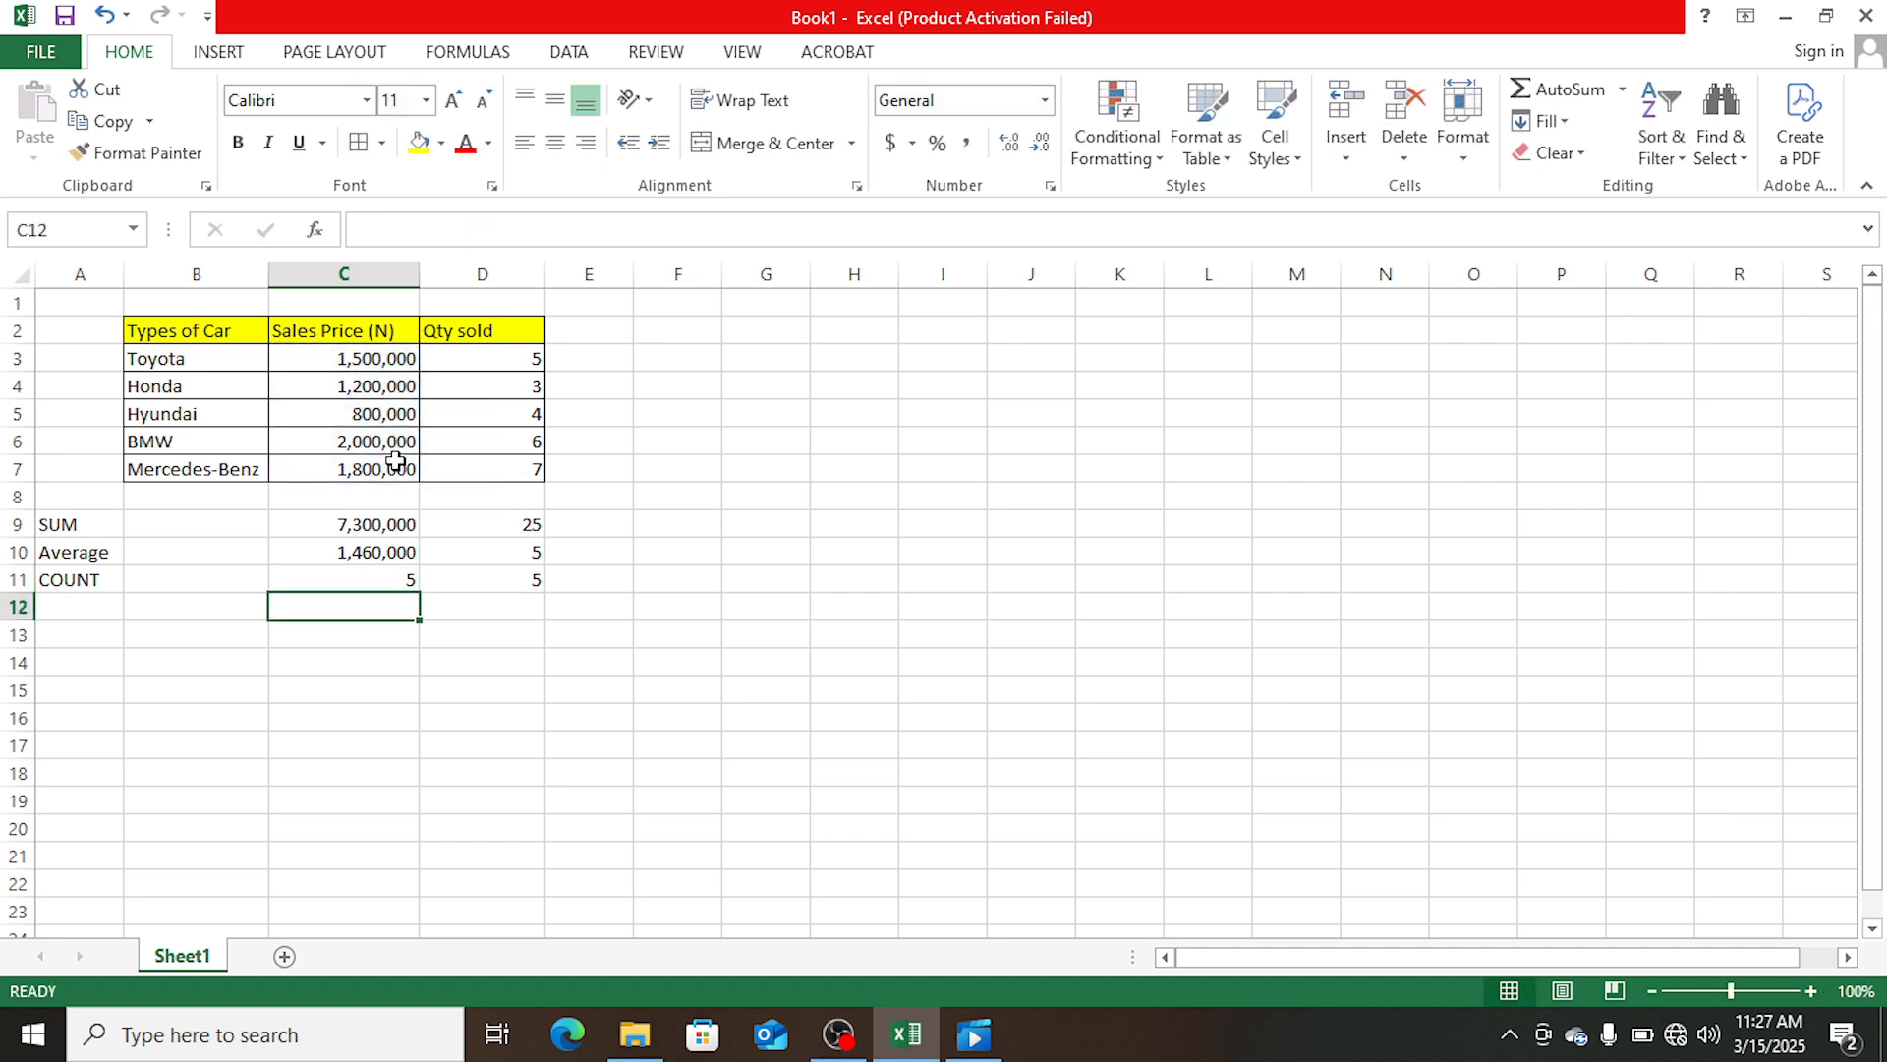
click(400, 577)
click(521, 579)
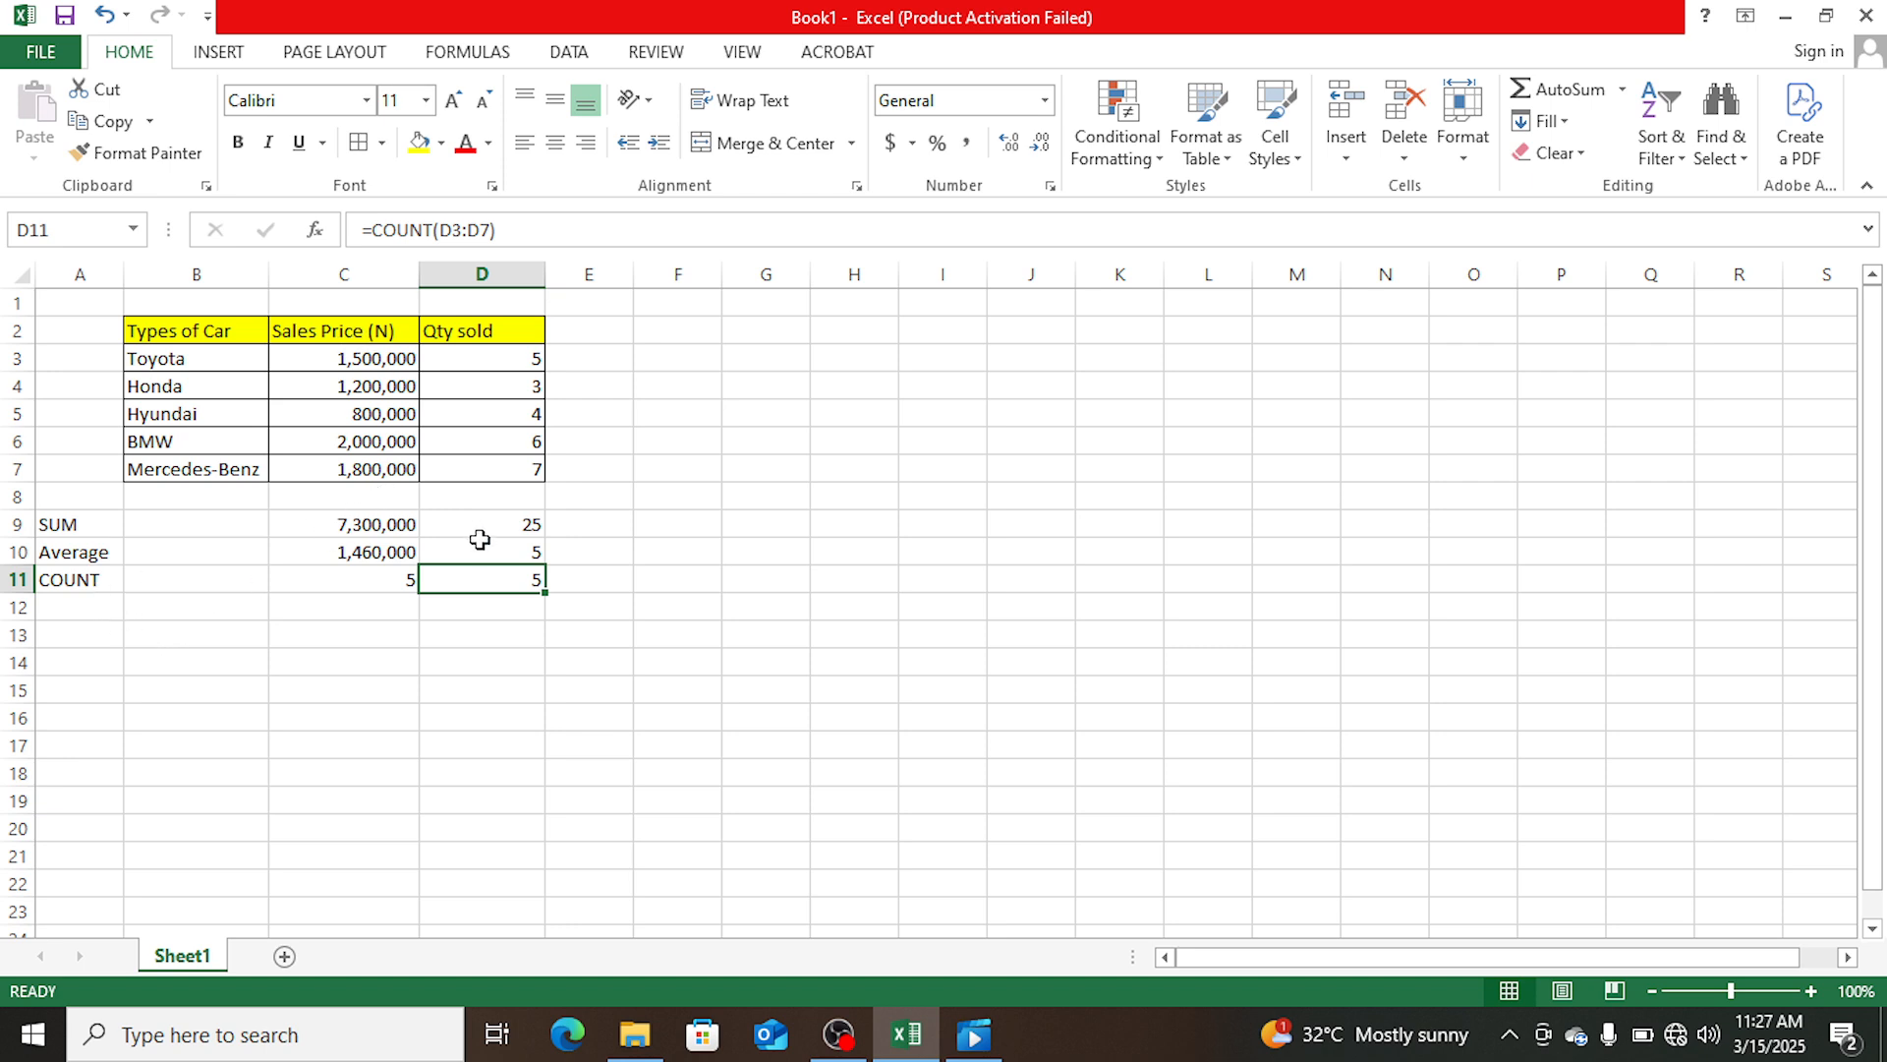
click(390, 576)
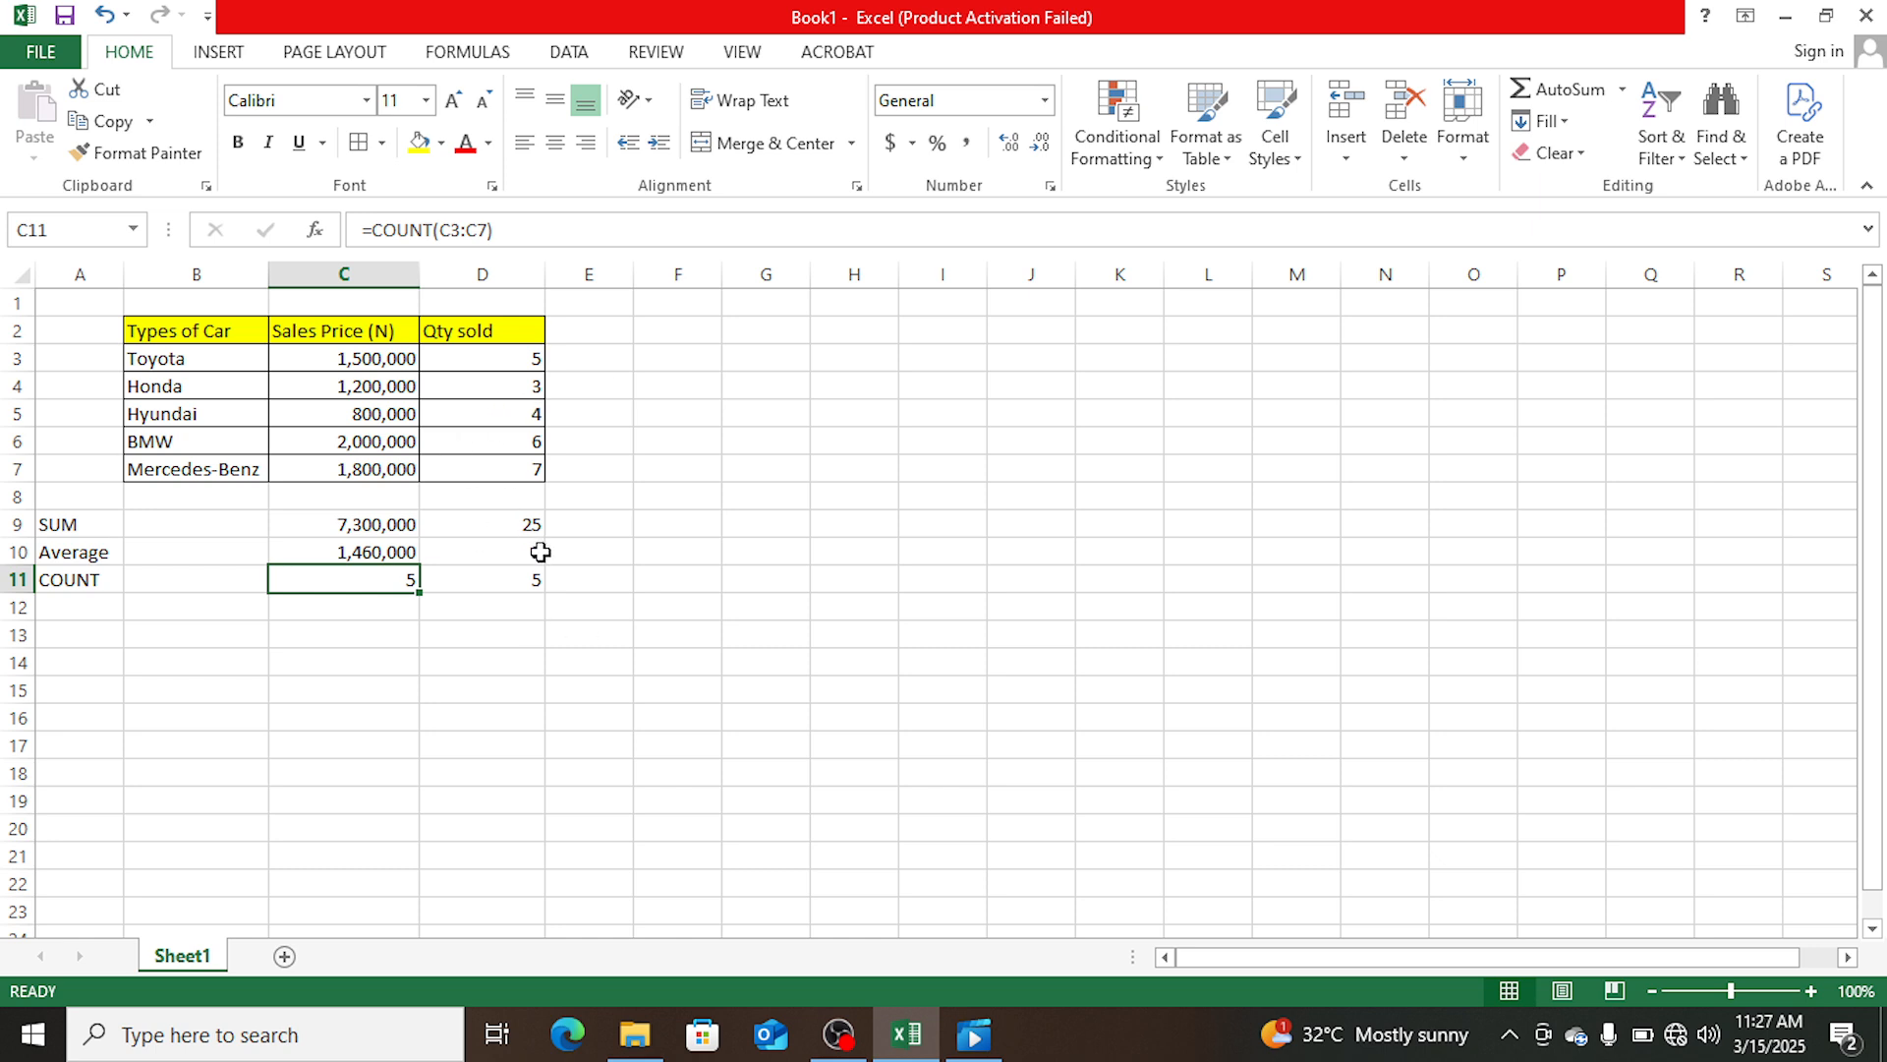
click(492, 606)
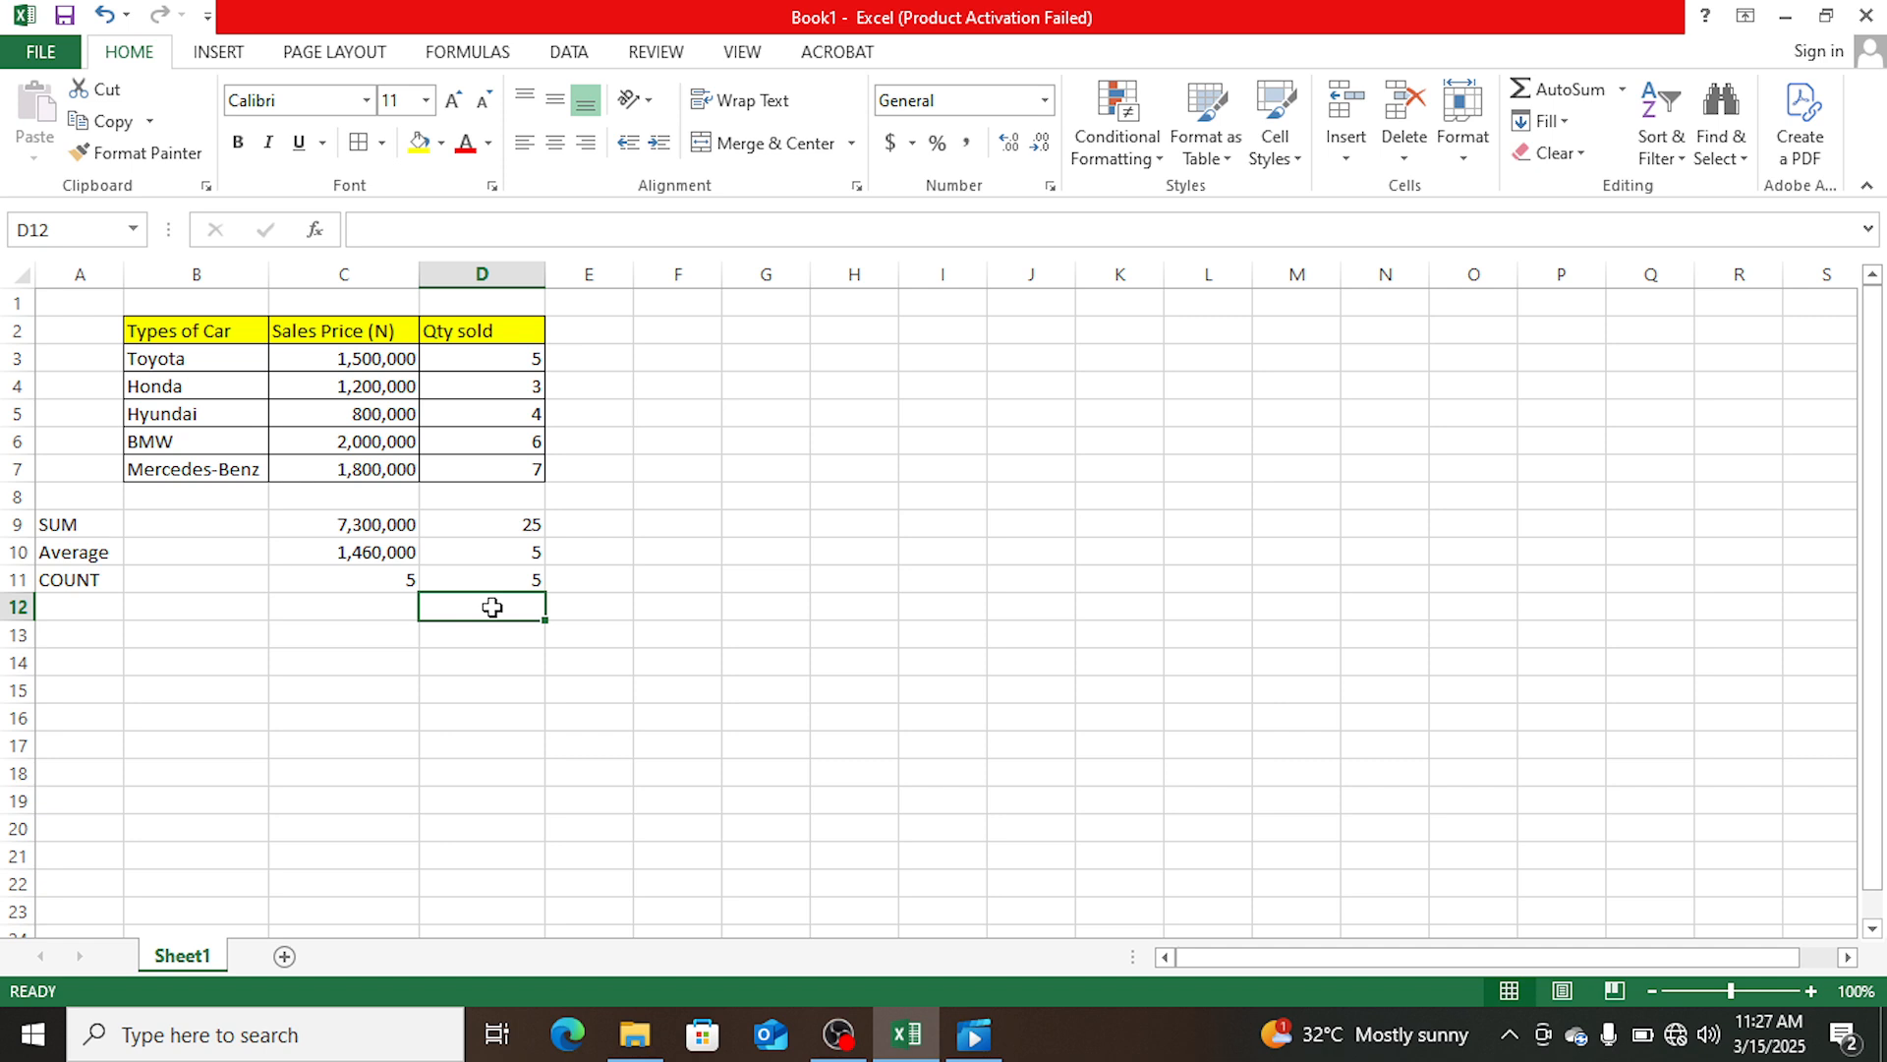
- Enter the label MAX in cell A12, directly below the COUNT label
click(81, 609)
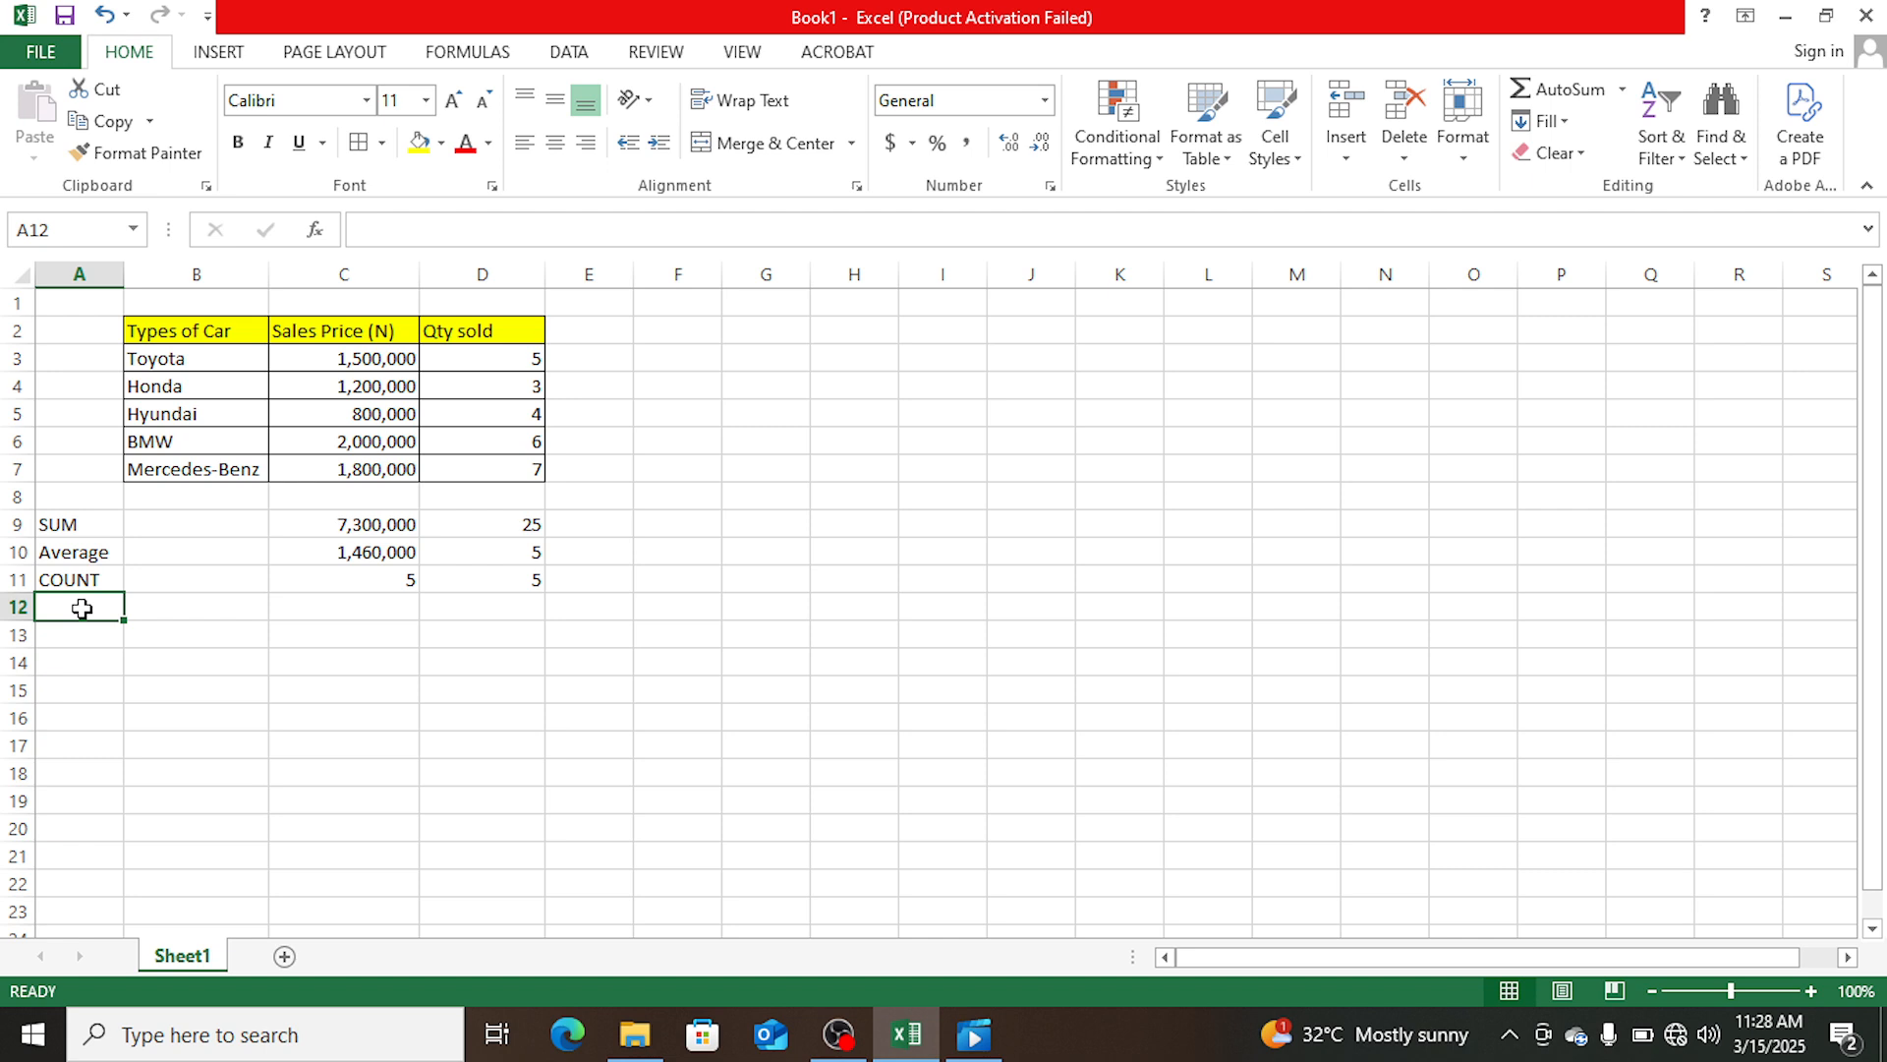
text(MAX)
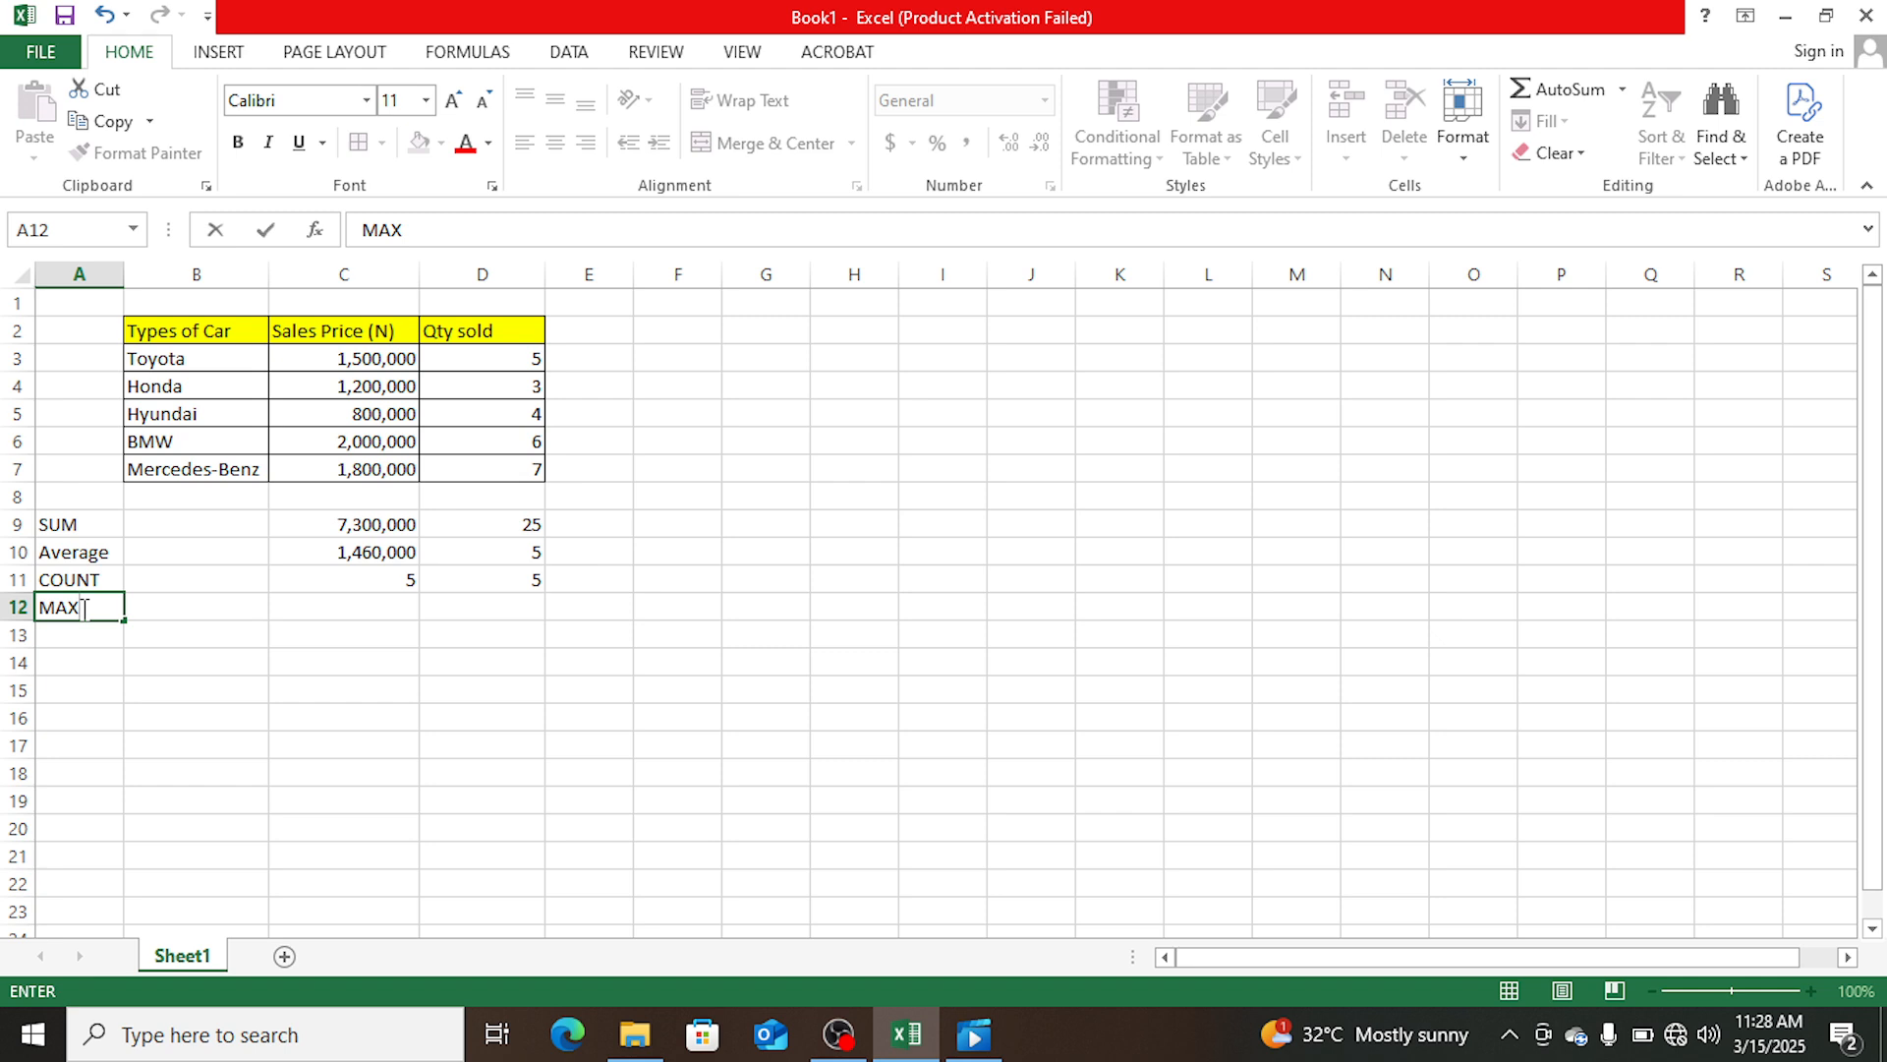
key(Tab)
key(Tab)
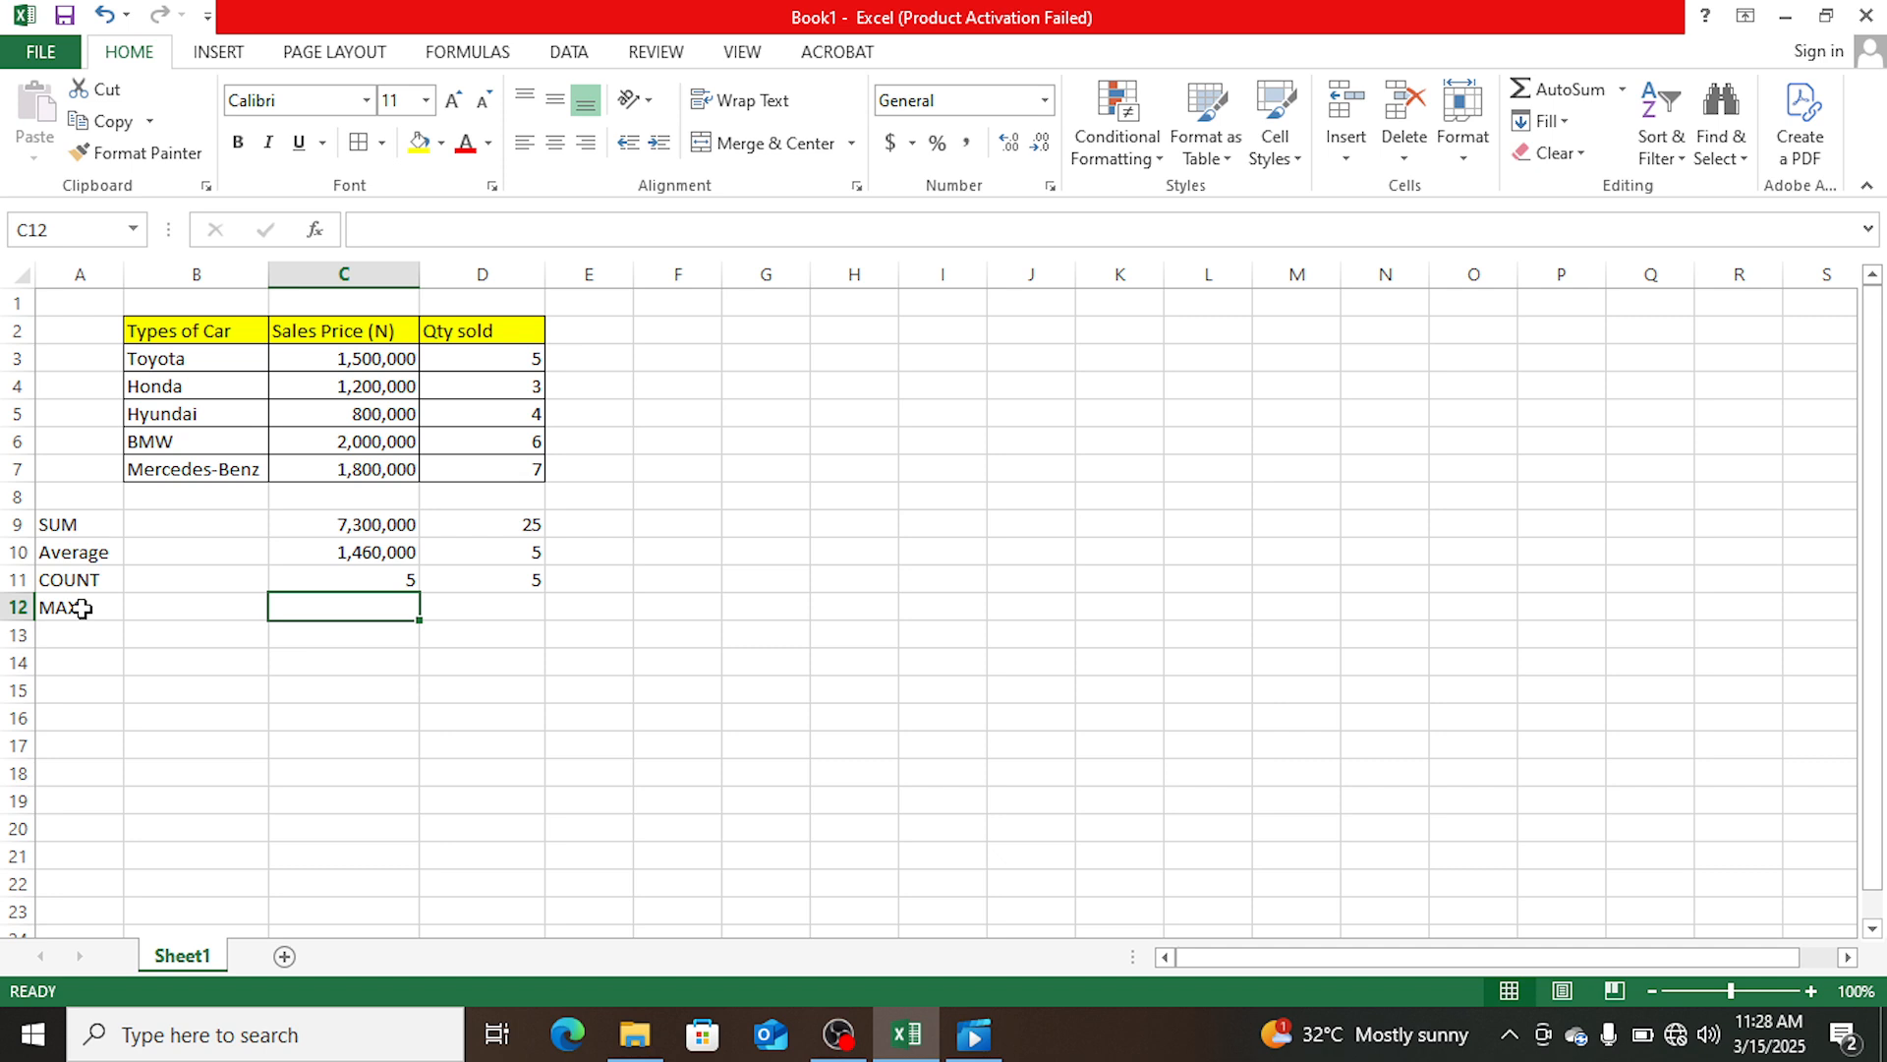
- Calculate the highest sales price in cell C12 with the formula =MAX(C3:C7)
text(=)
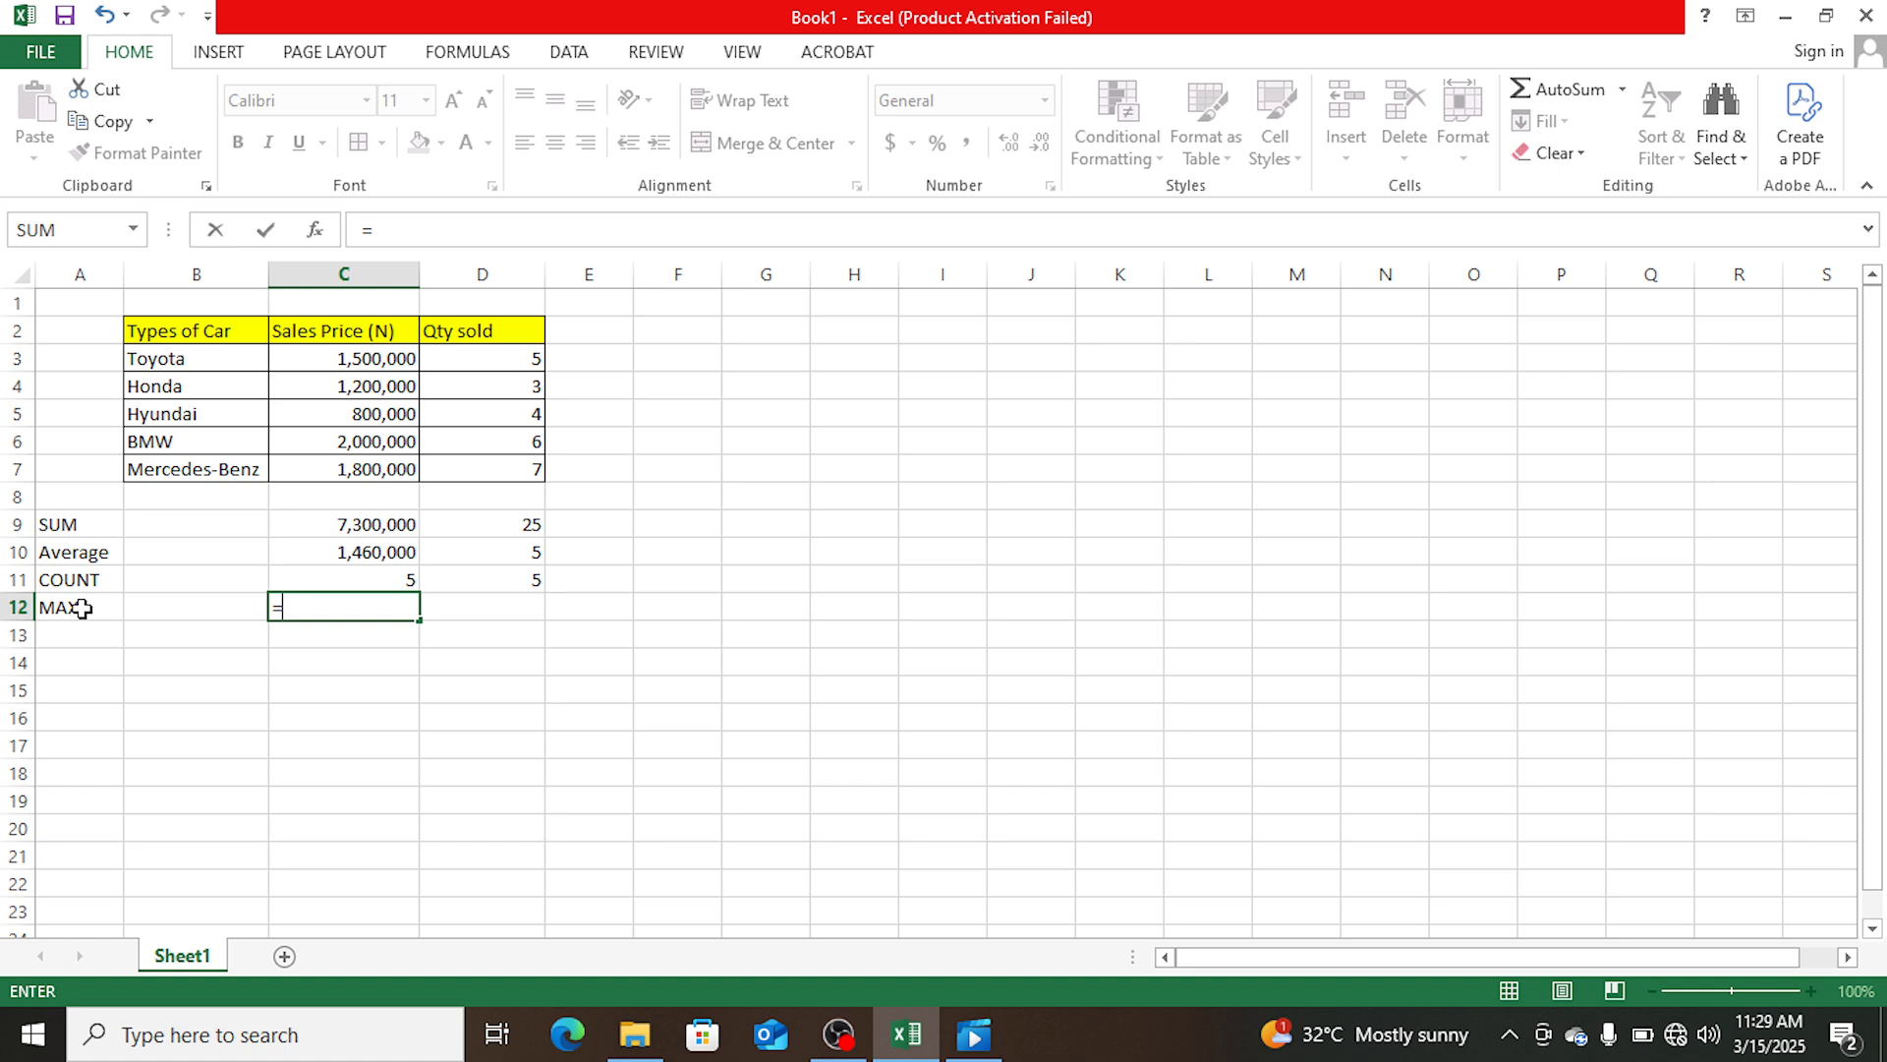
text(MAX)
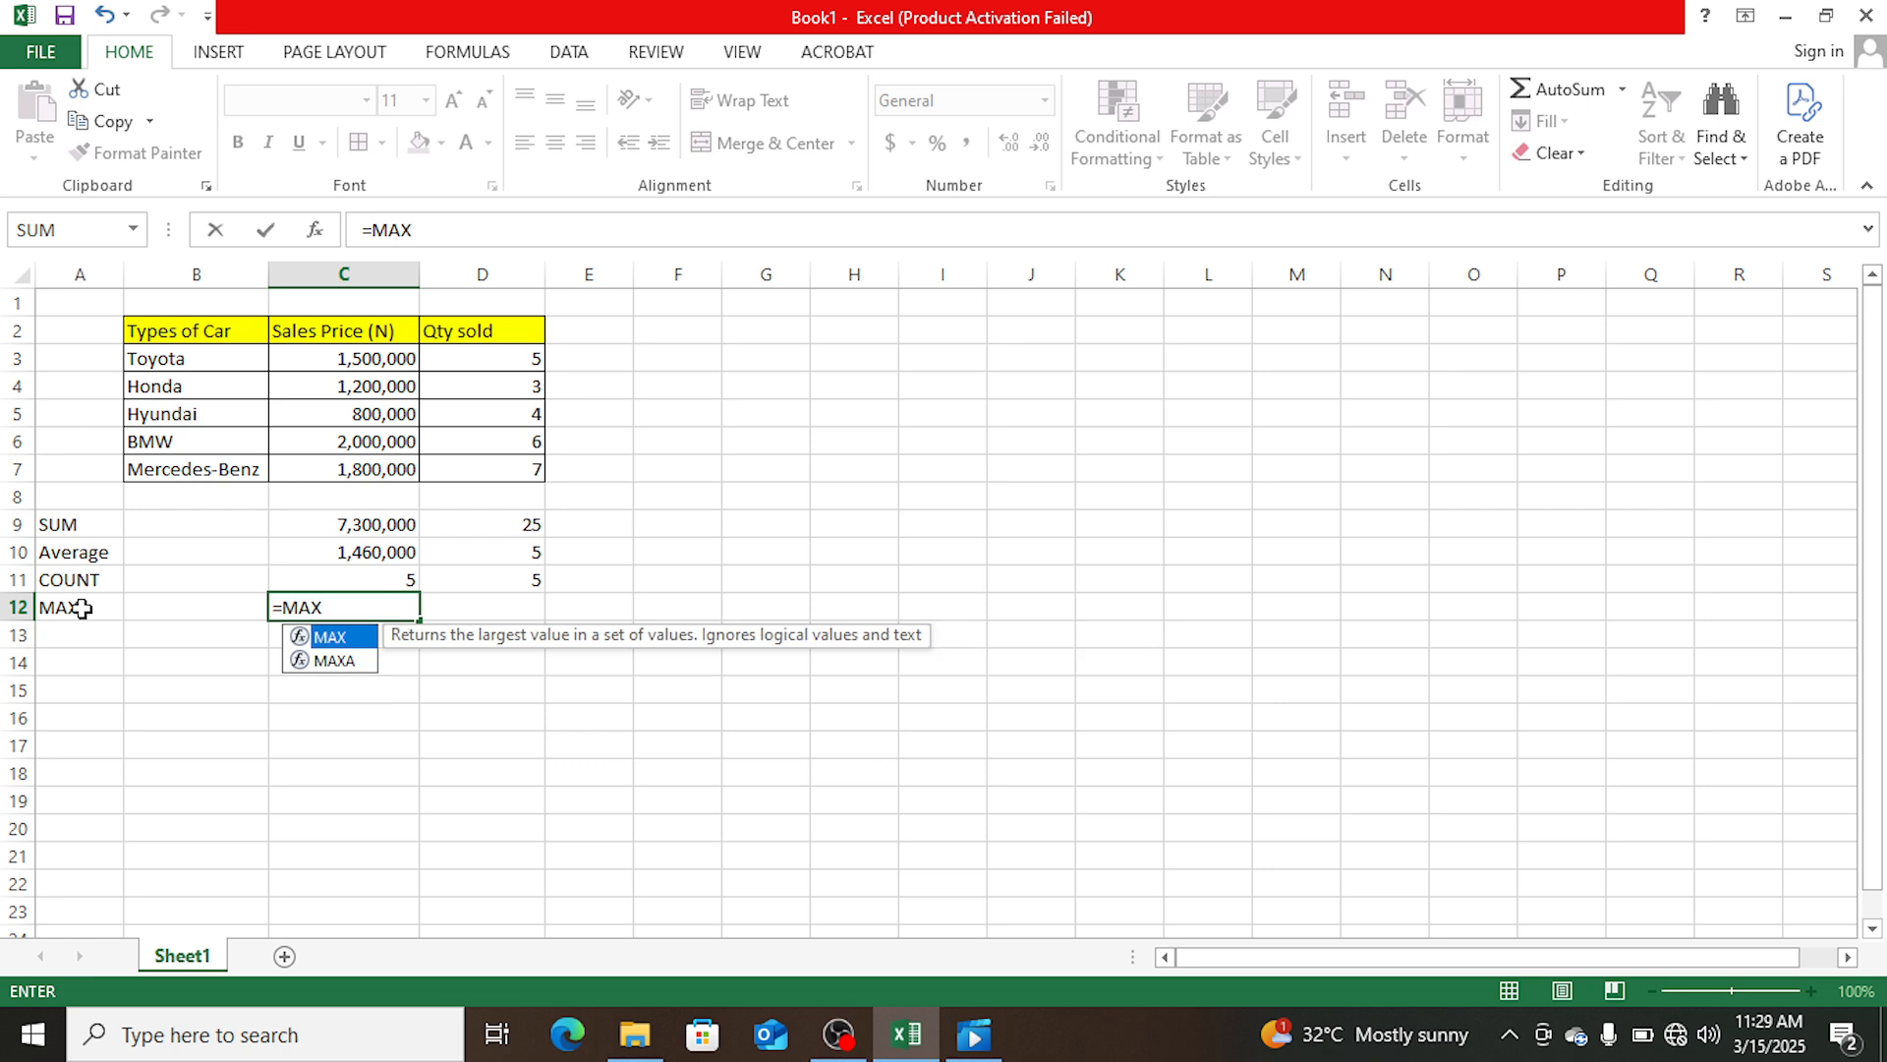
text(()
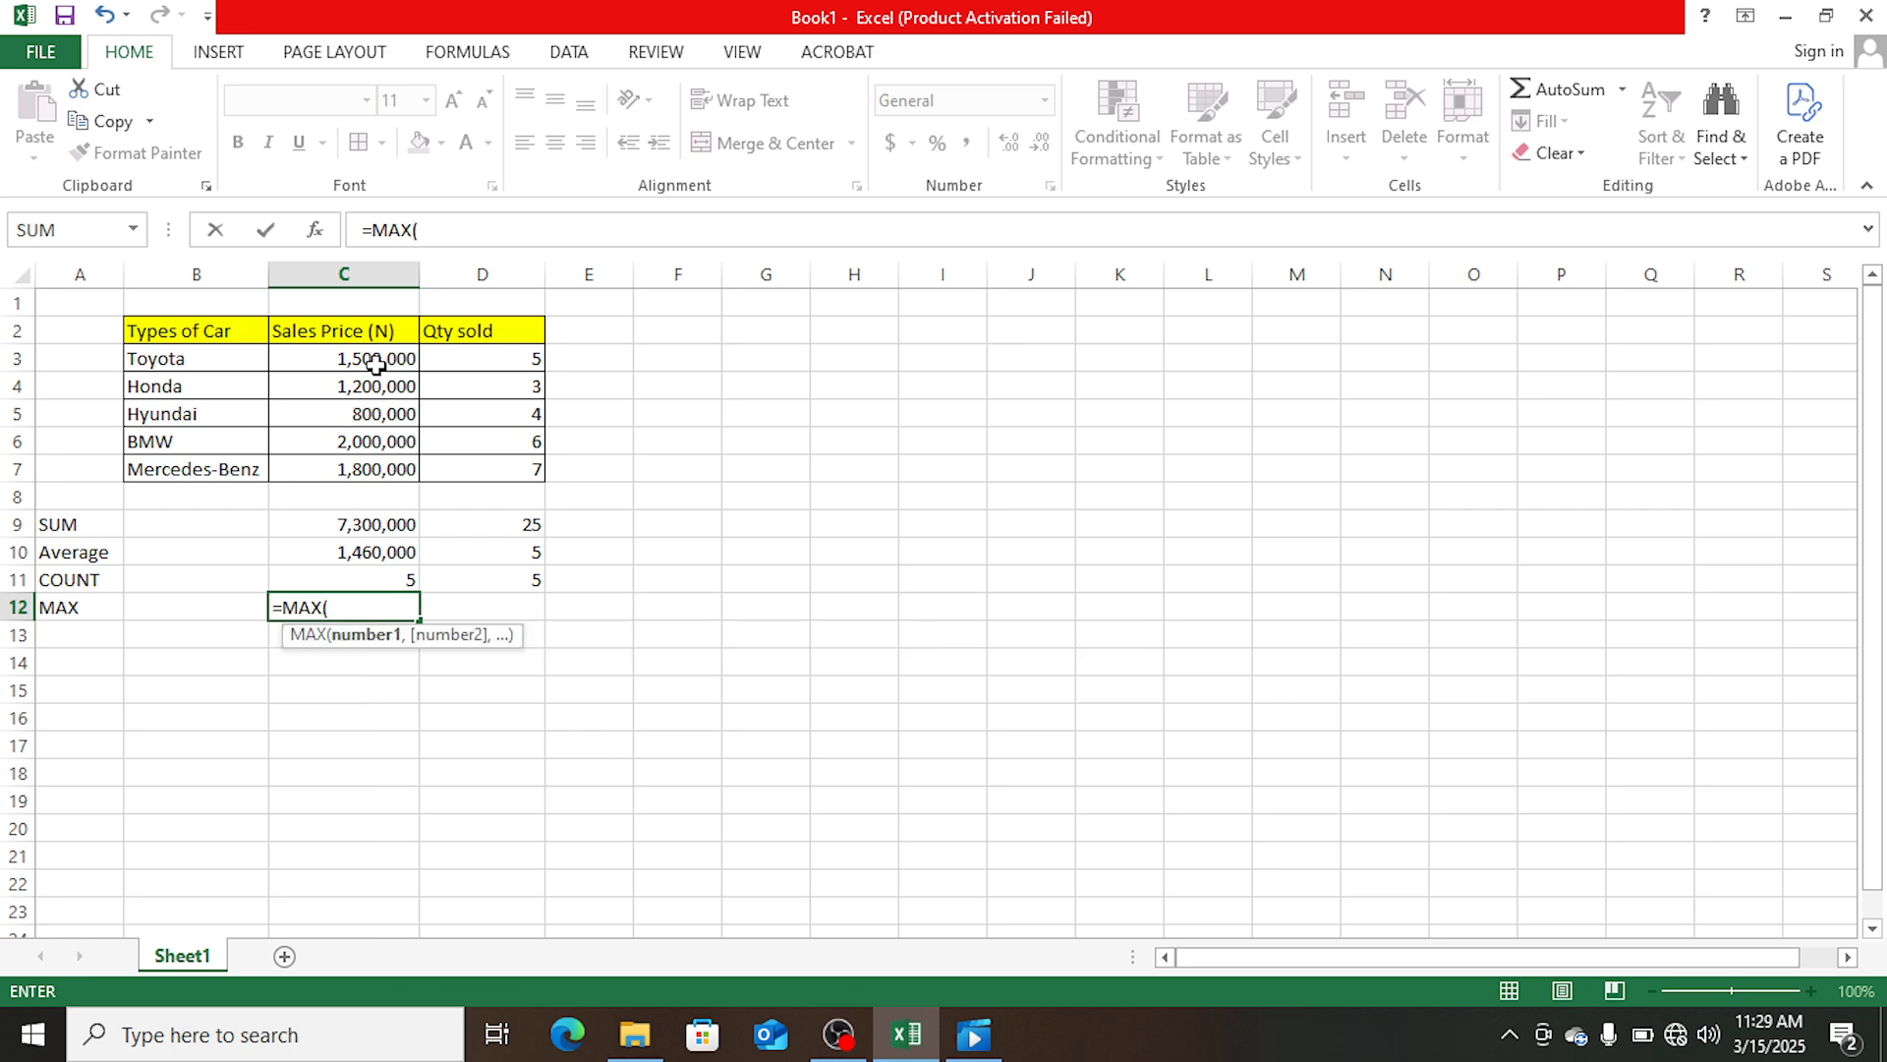
drag(373, 362, 373, 461)
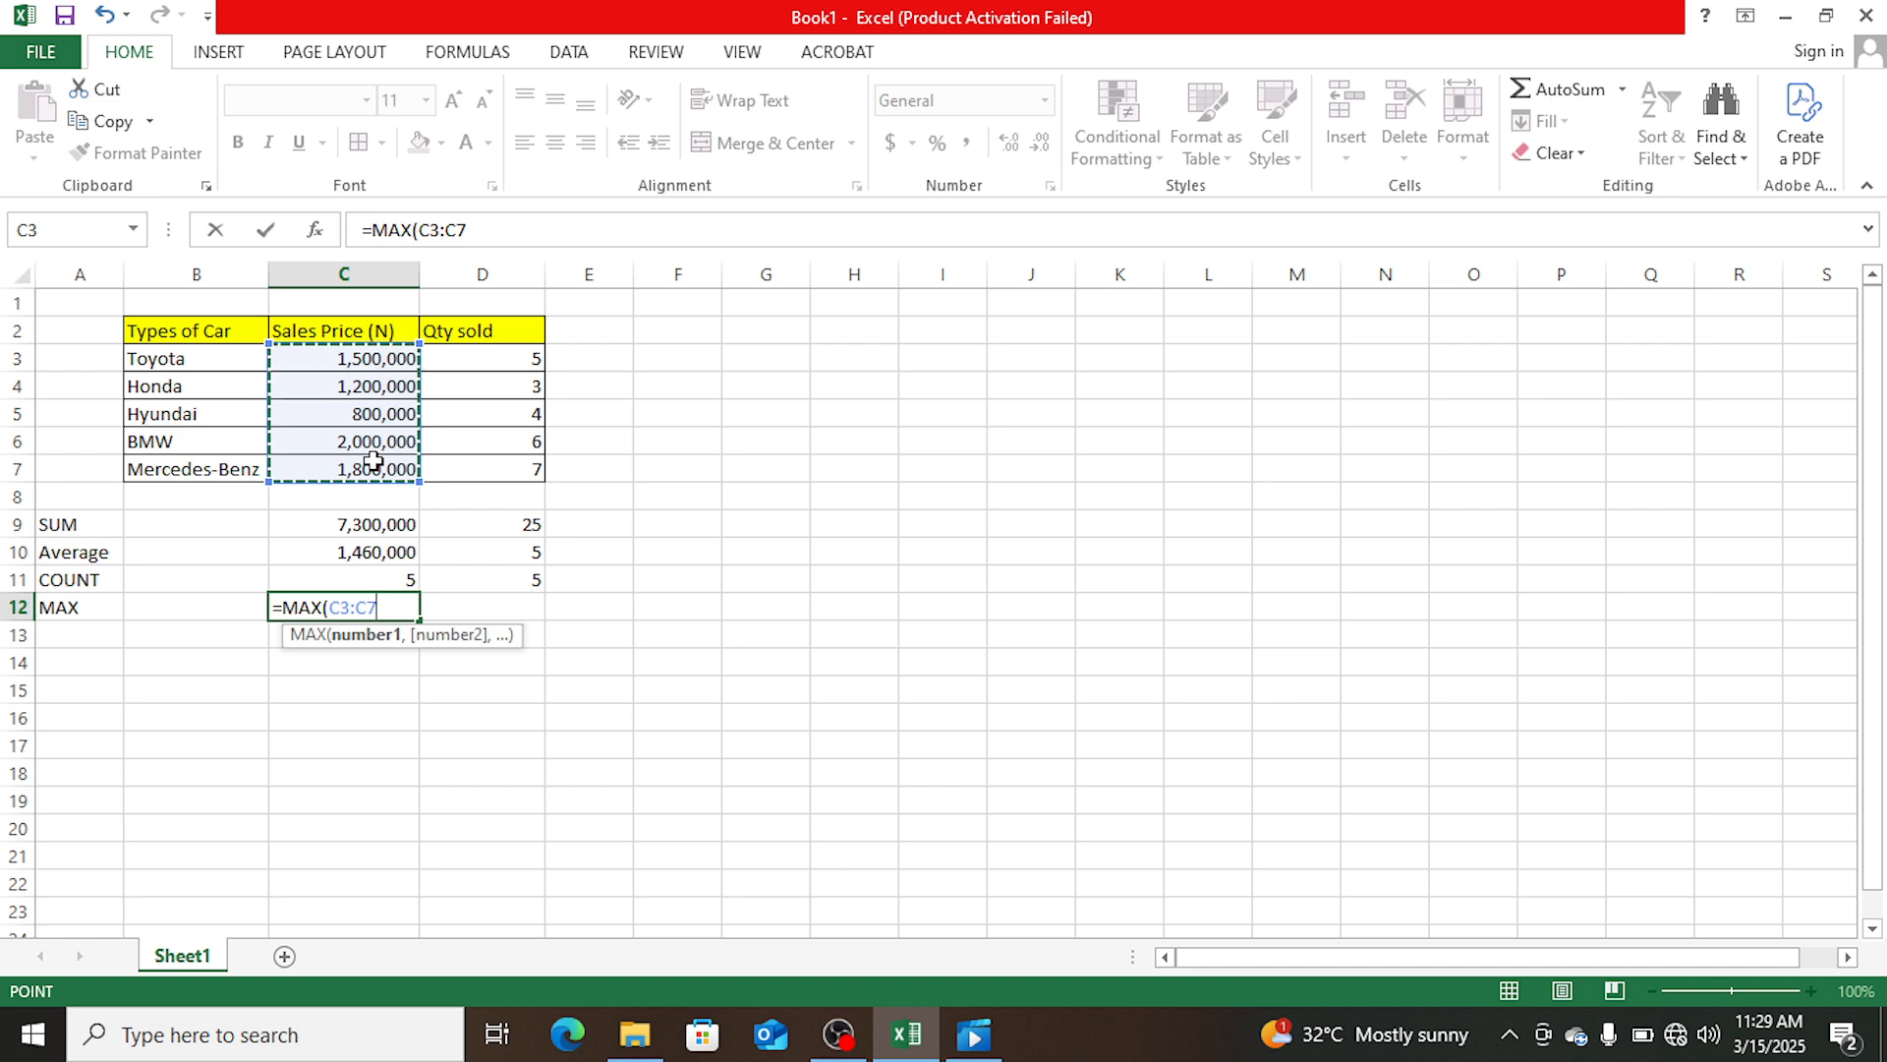
key(Return)
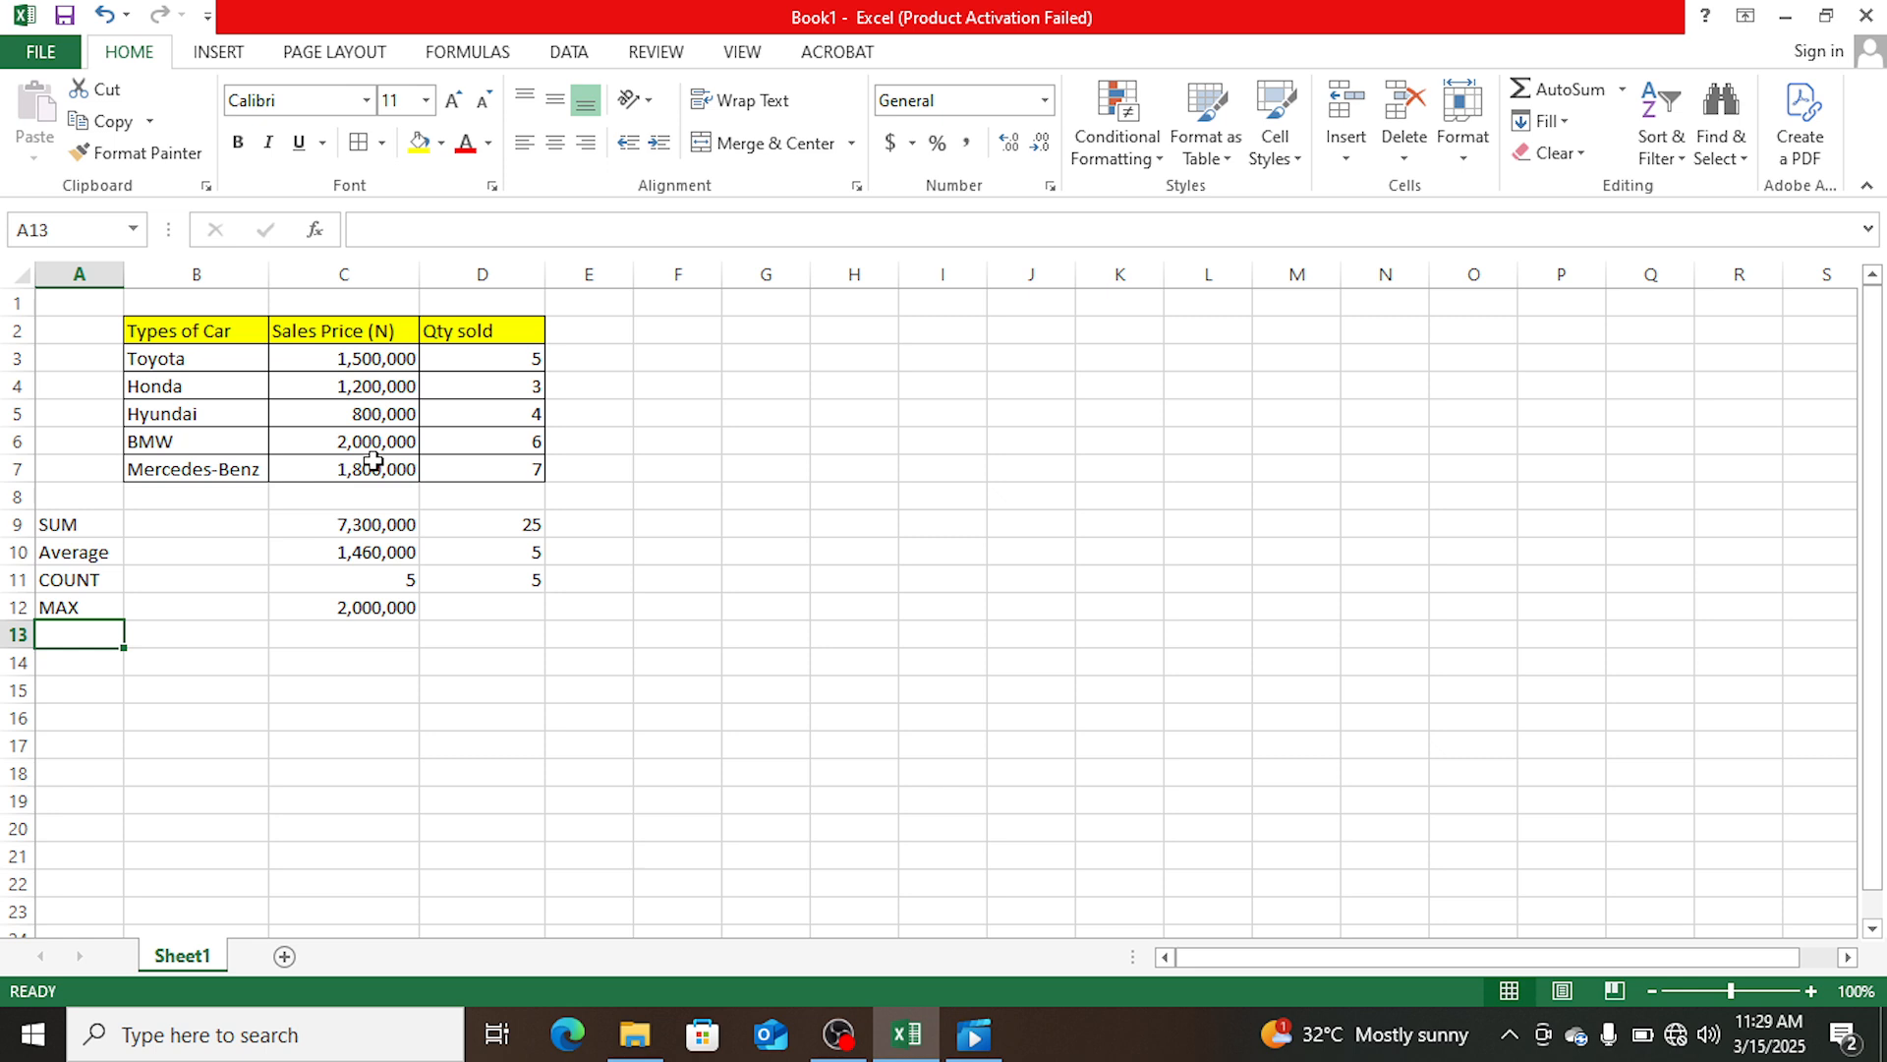
- Calculate the highest quantity sold in cell D12 with the formula =MAX(D3:D7)
click(484, 607)
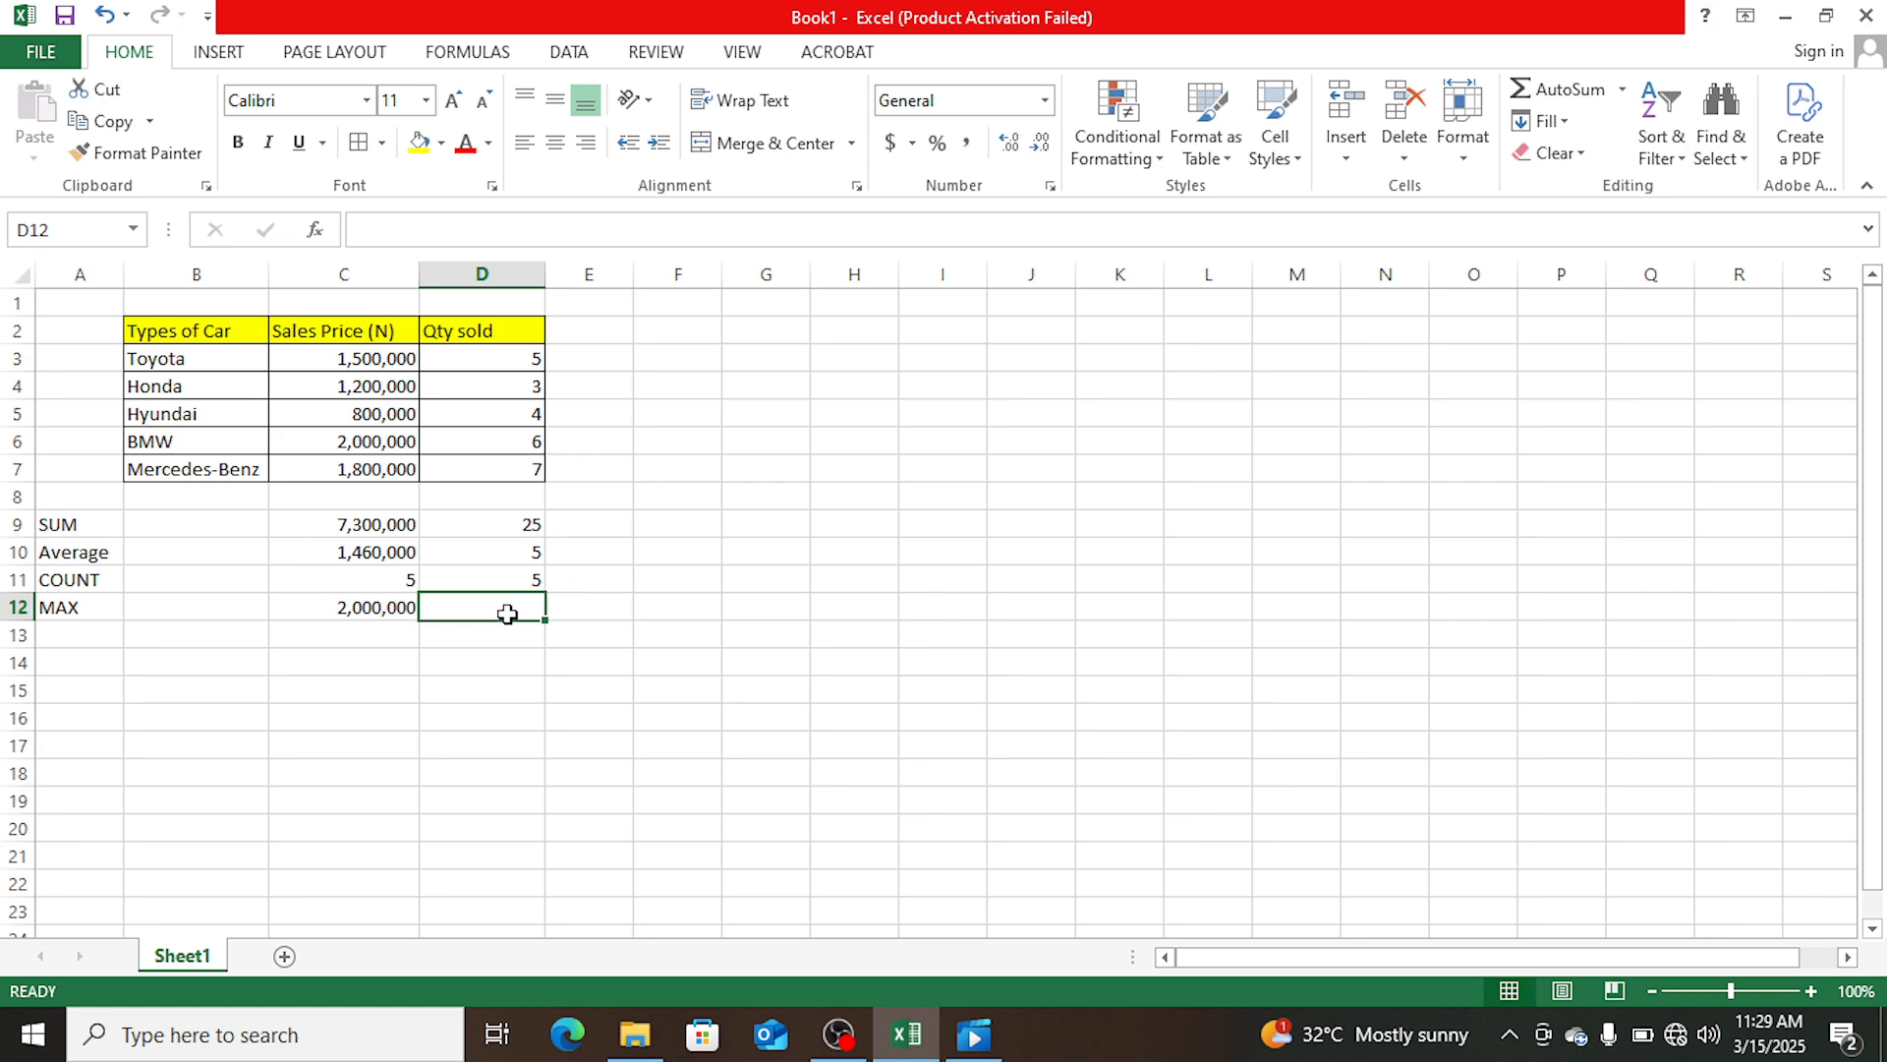
text(=MA)
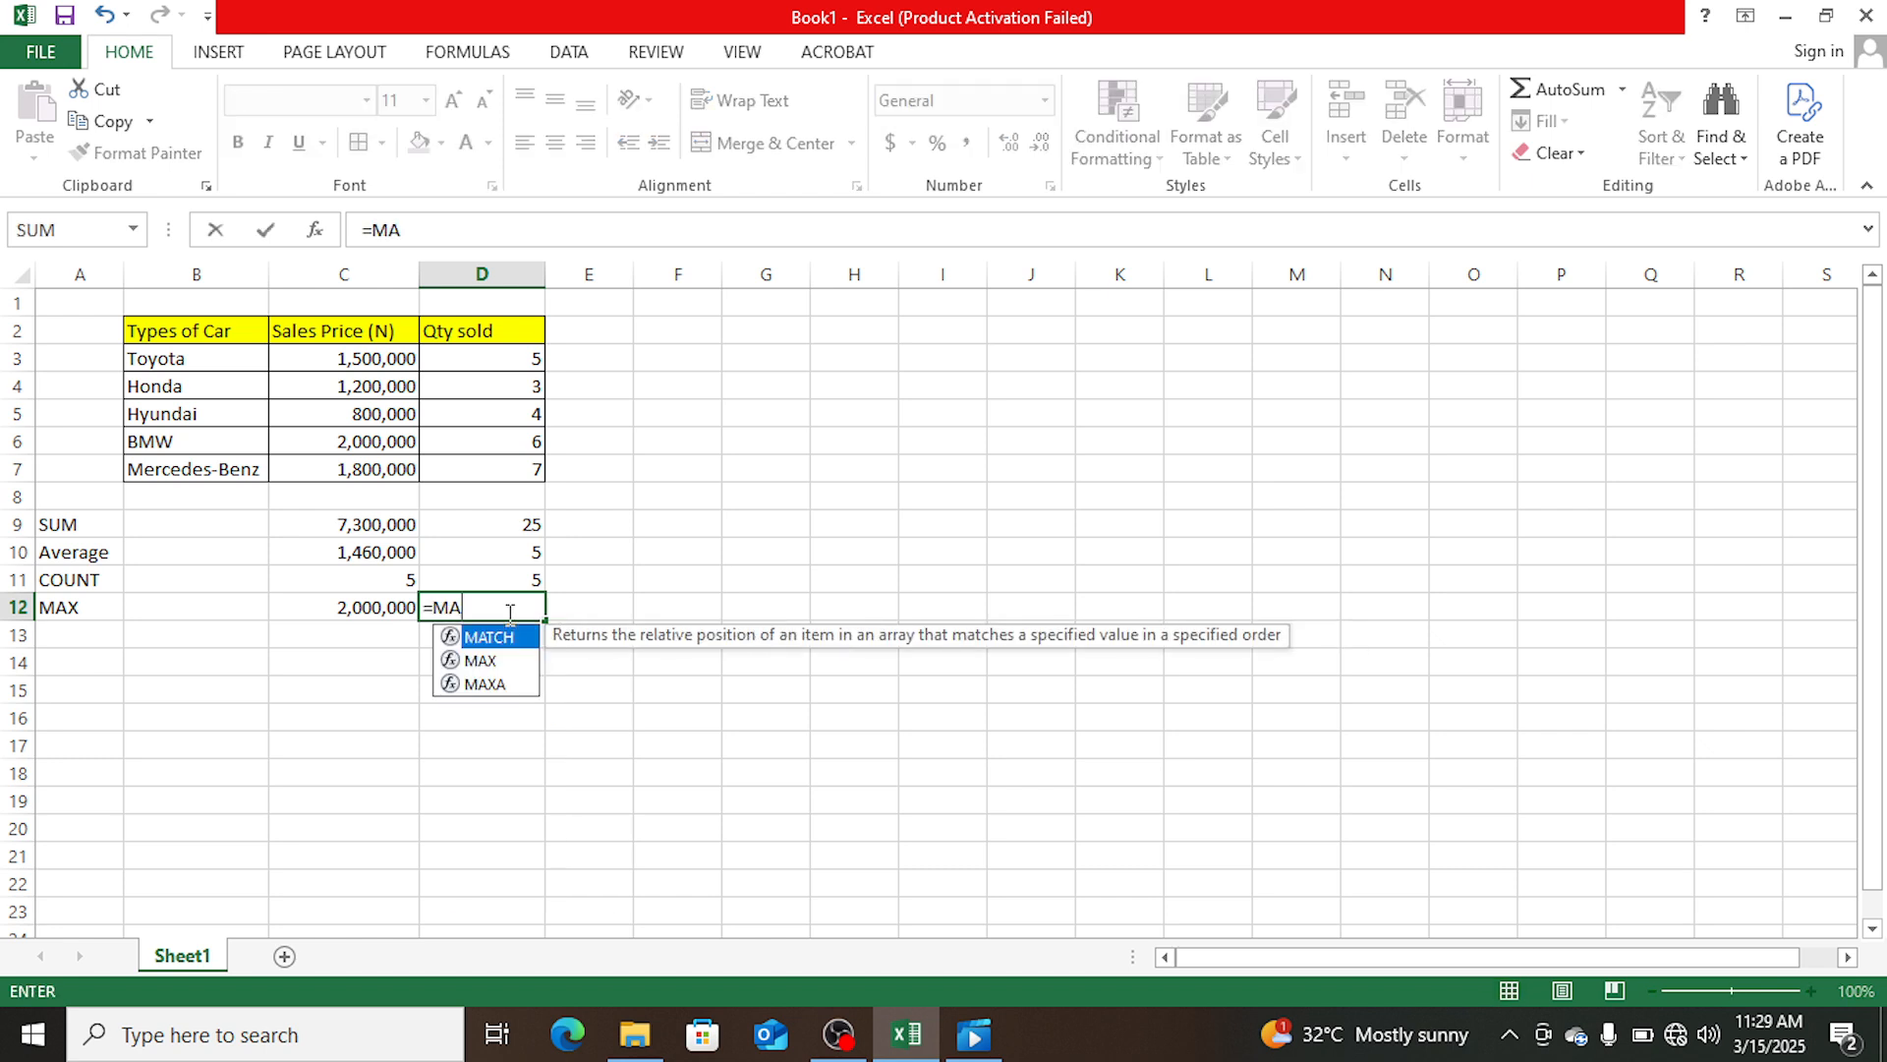
text(X()
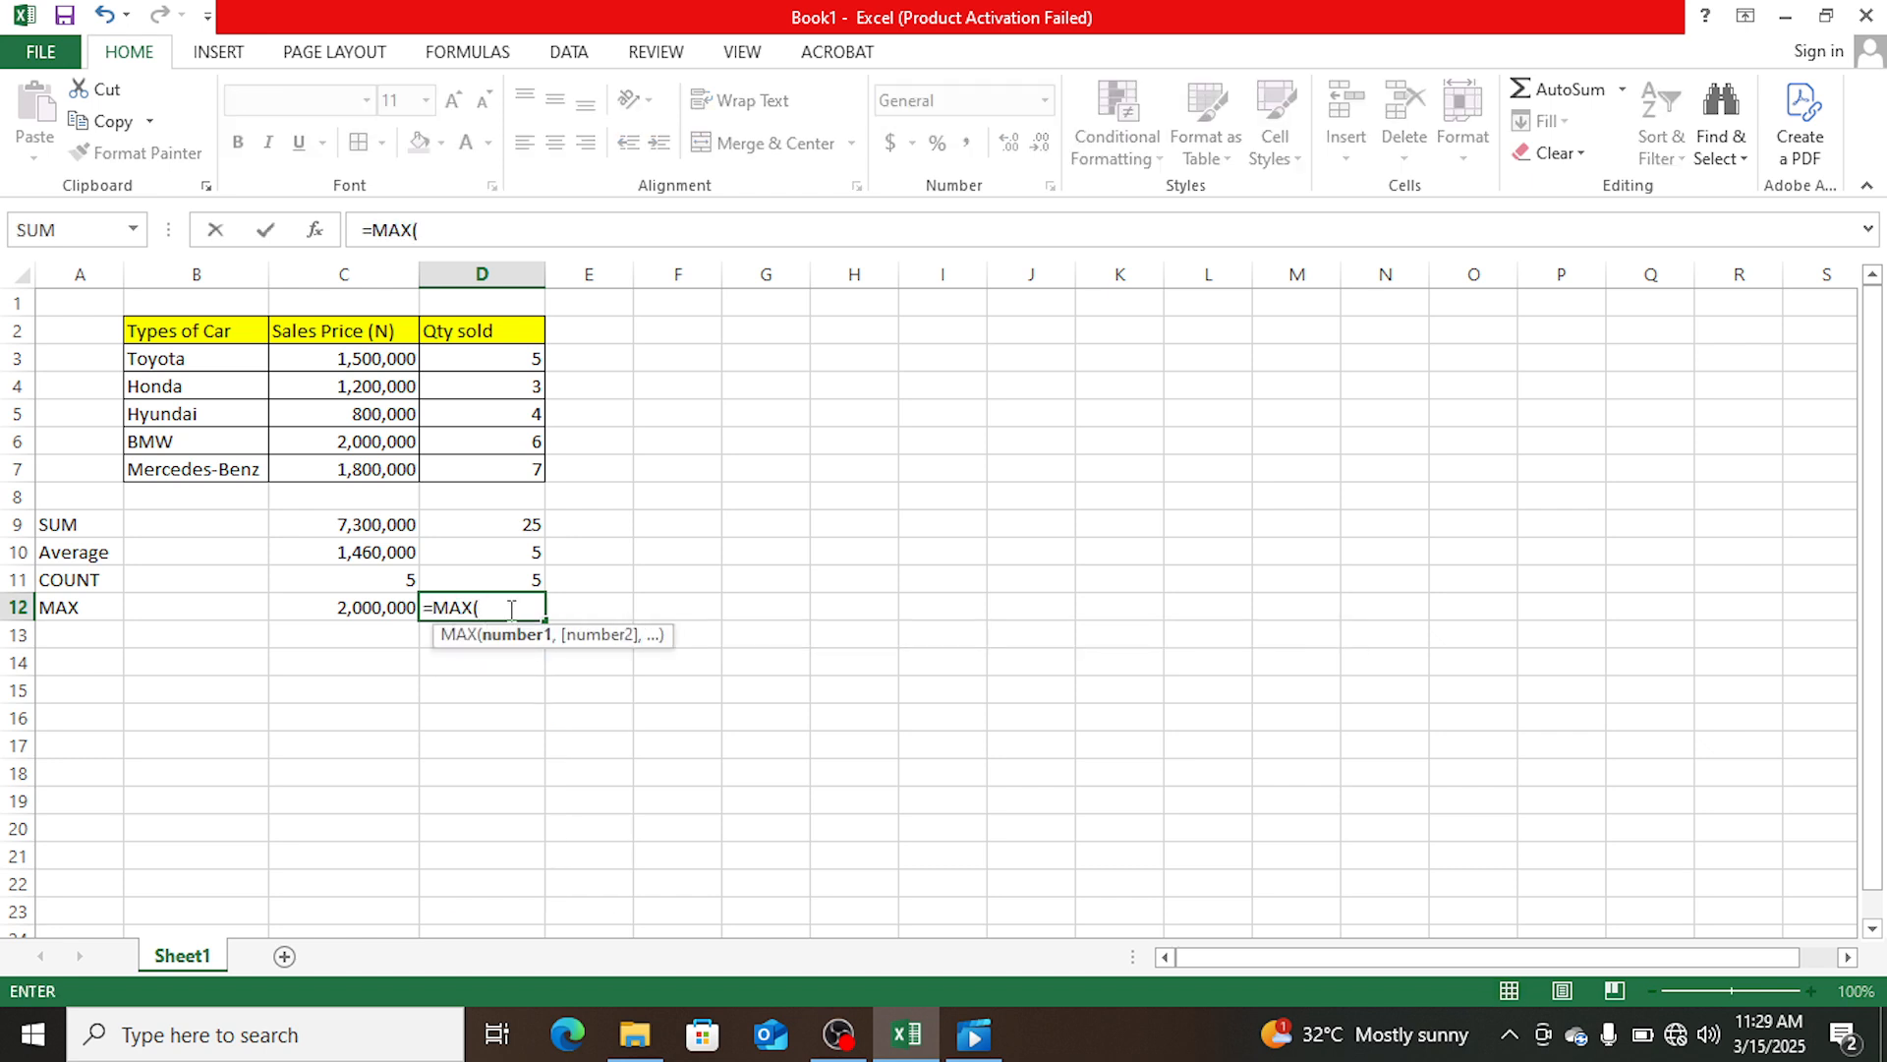
drag(511, 360, 507, 462)
text())
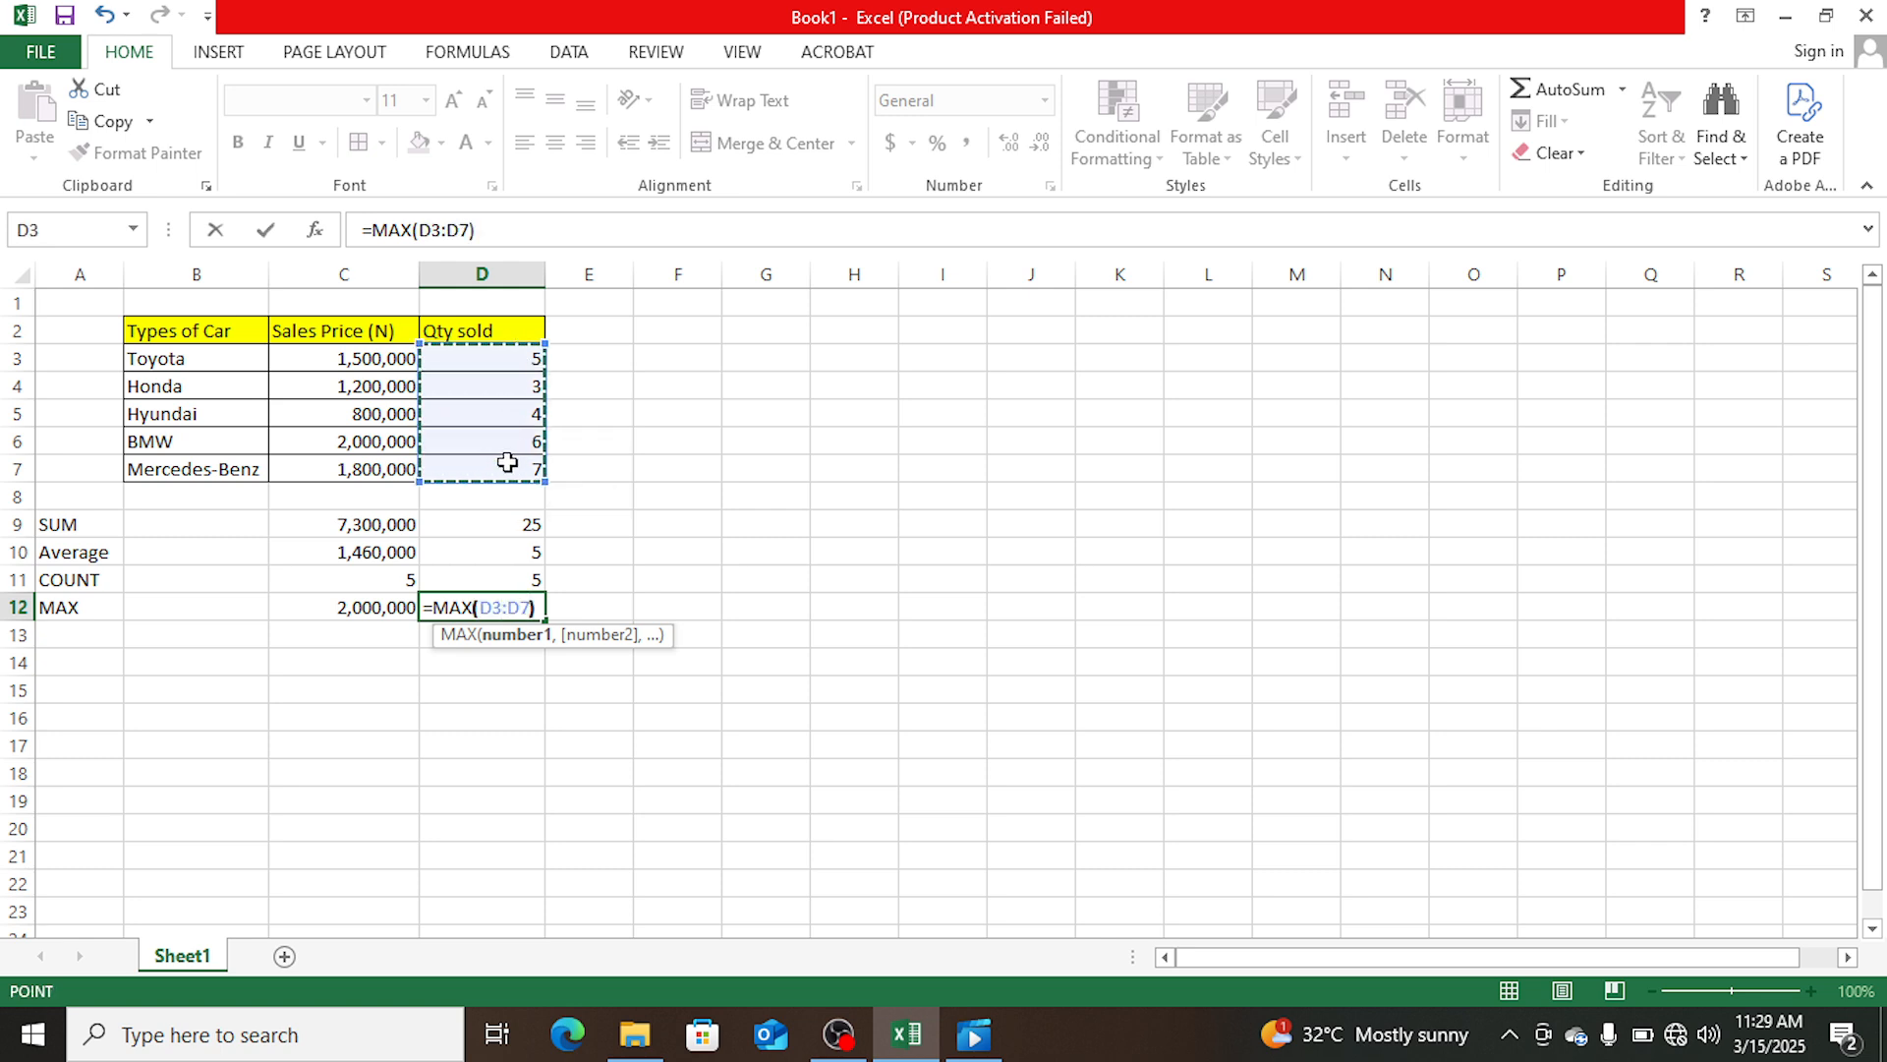
key(Return)
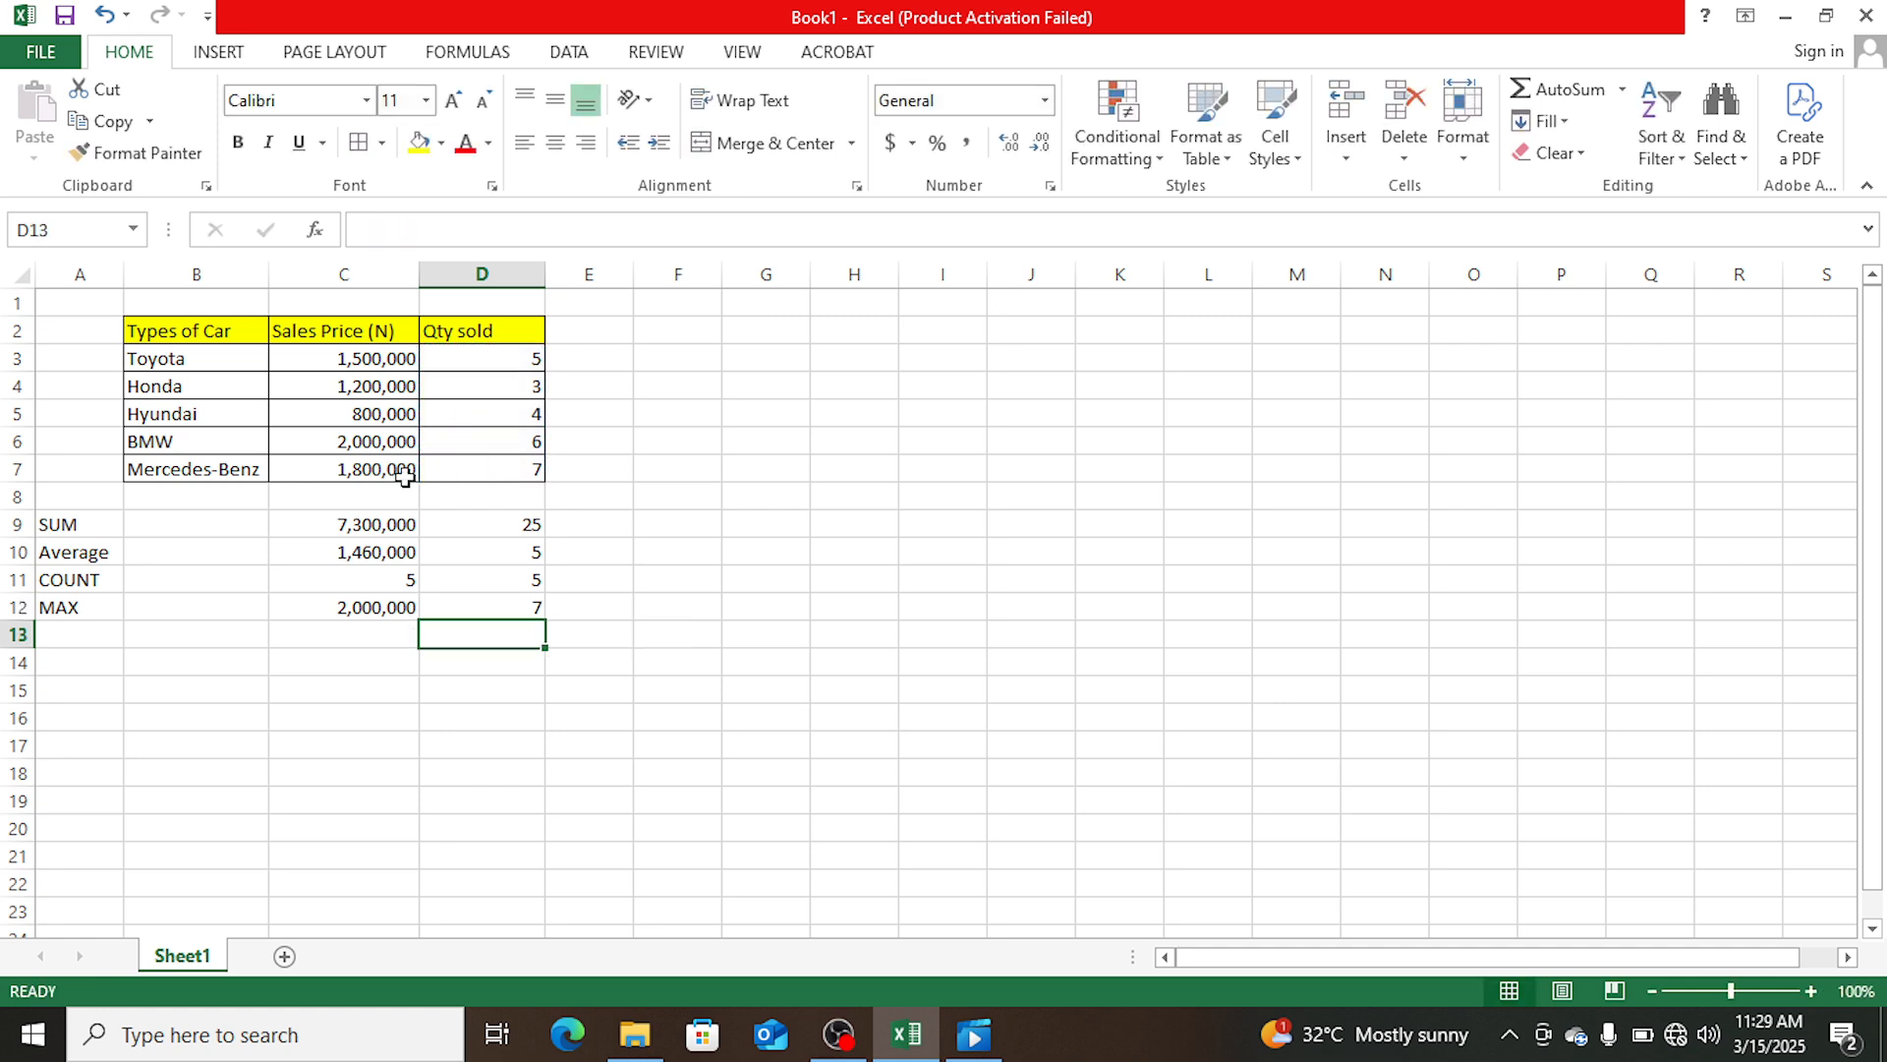
- Enter the label MIN in cell A13, directly below the MAX label
click(96, 634)
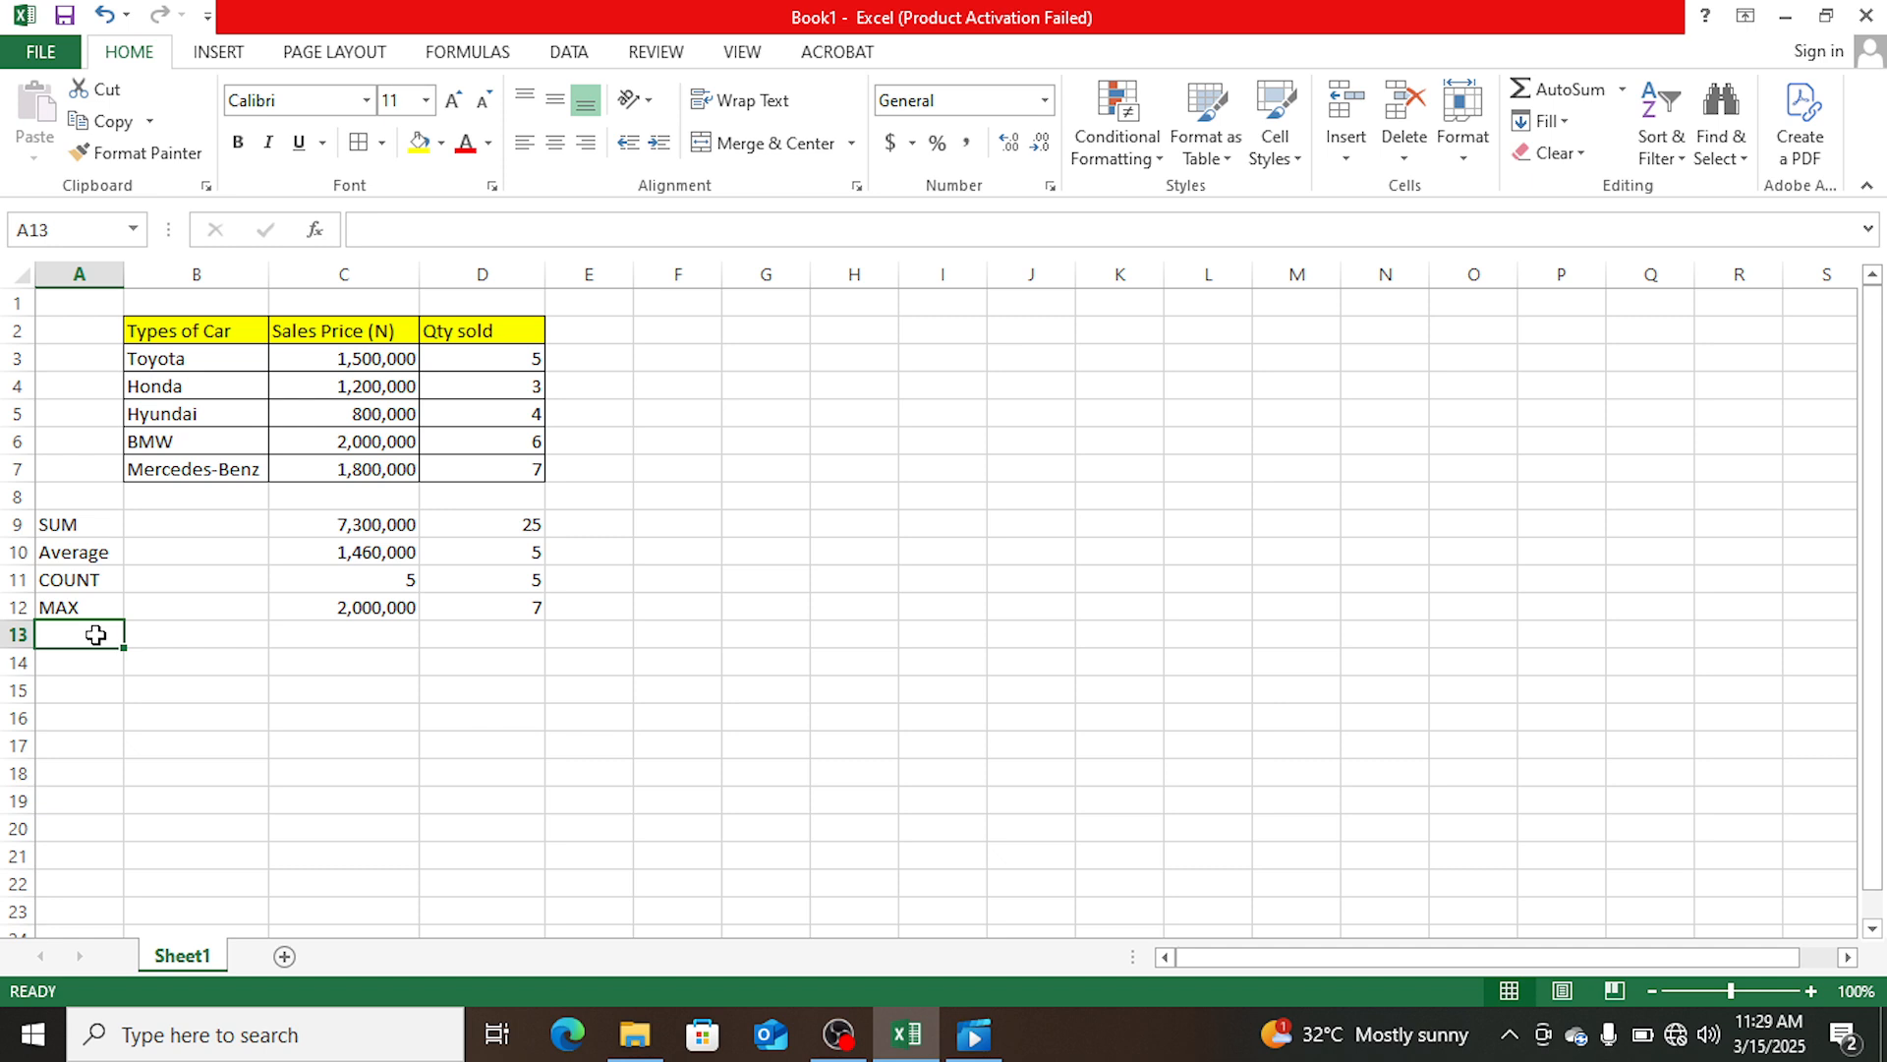
text(MIN)
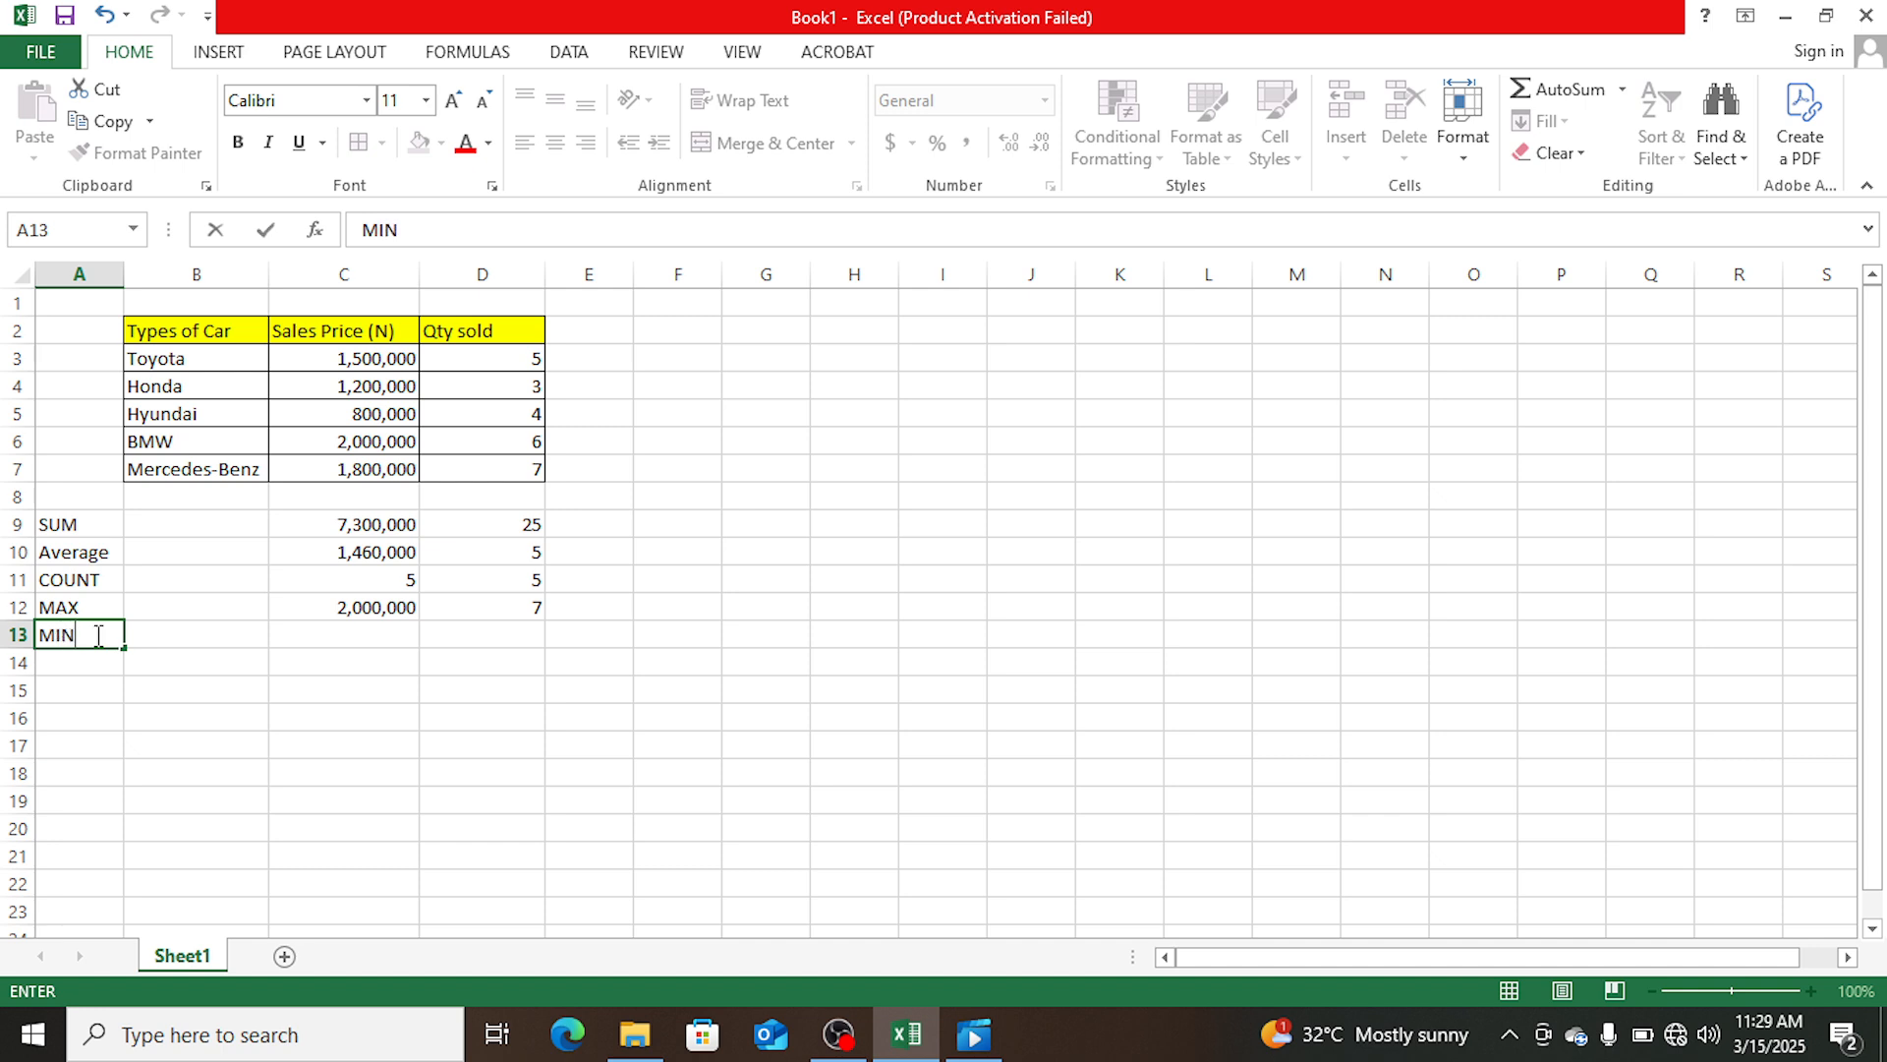
key(Tab)
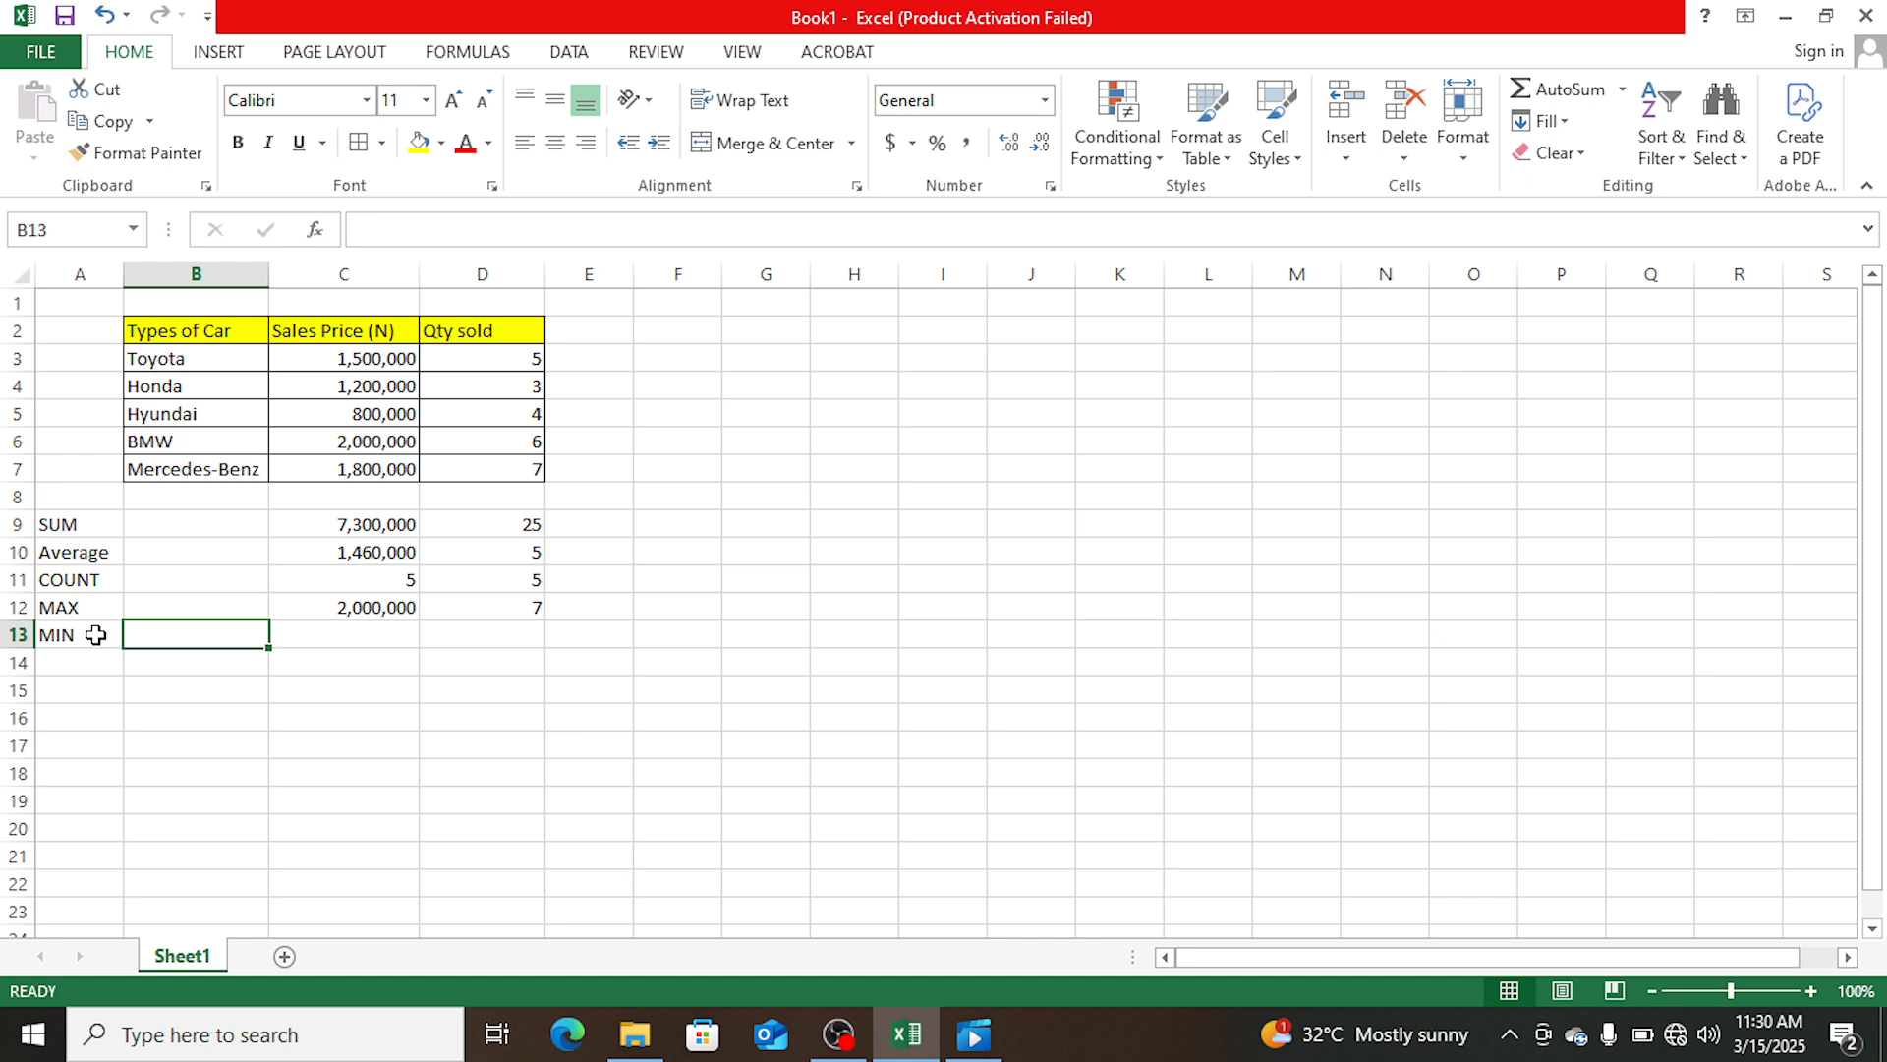
key(Tab)
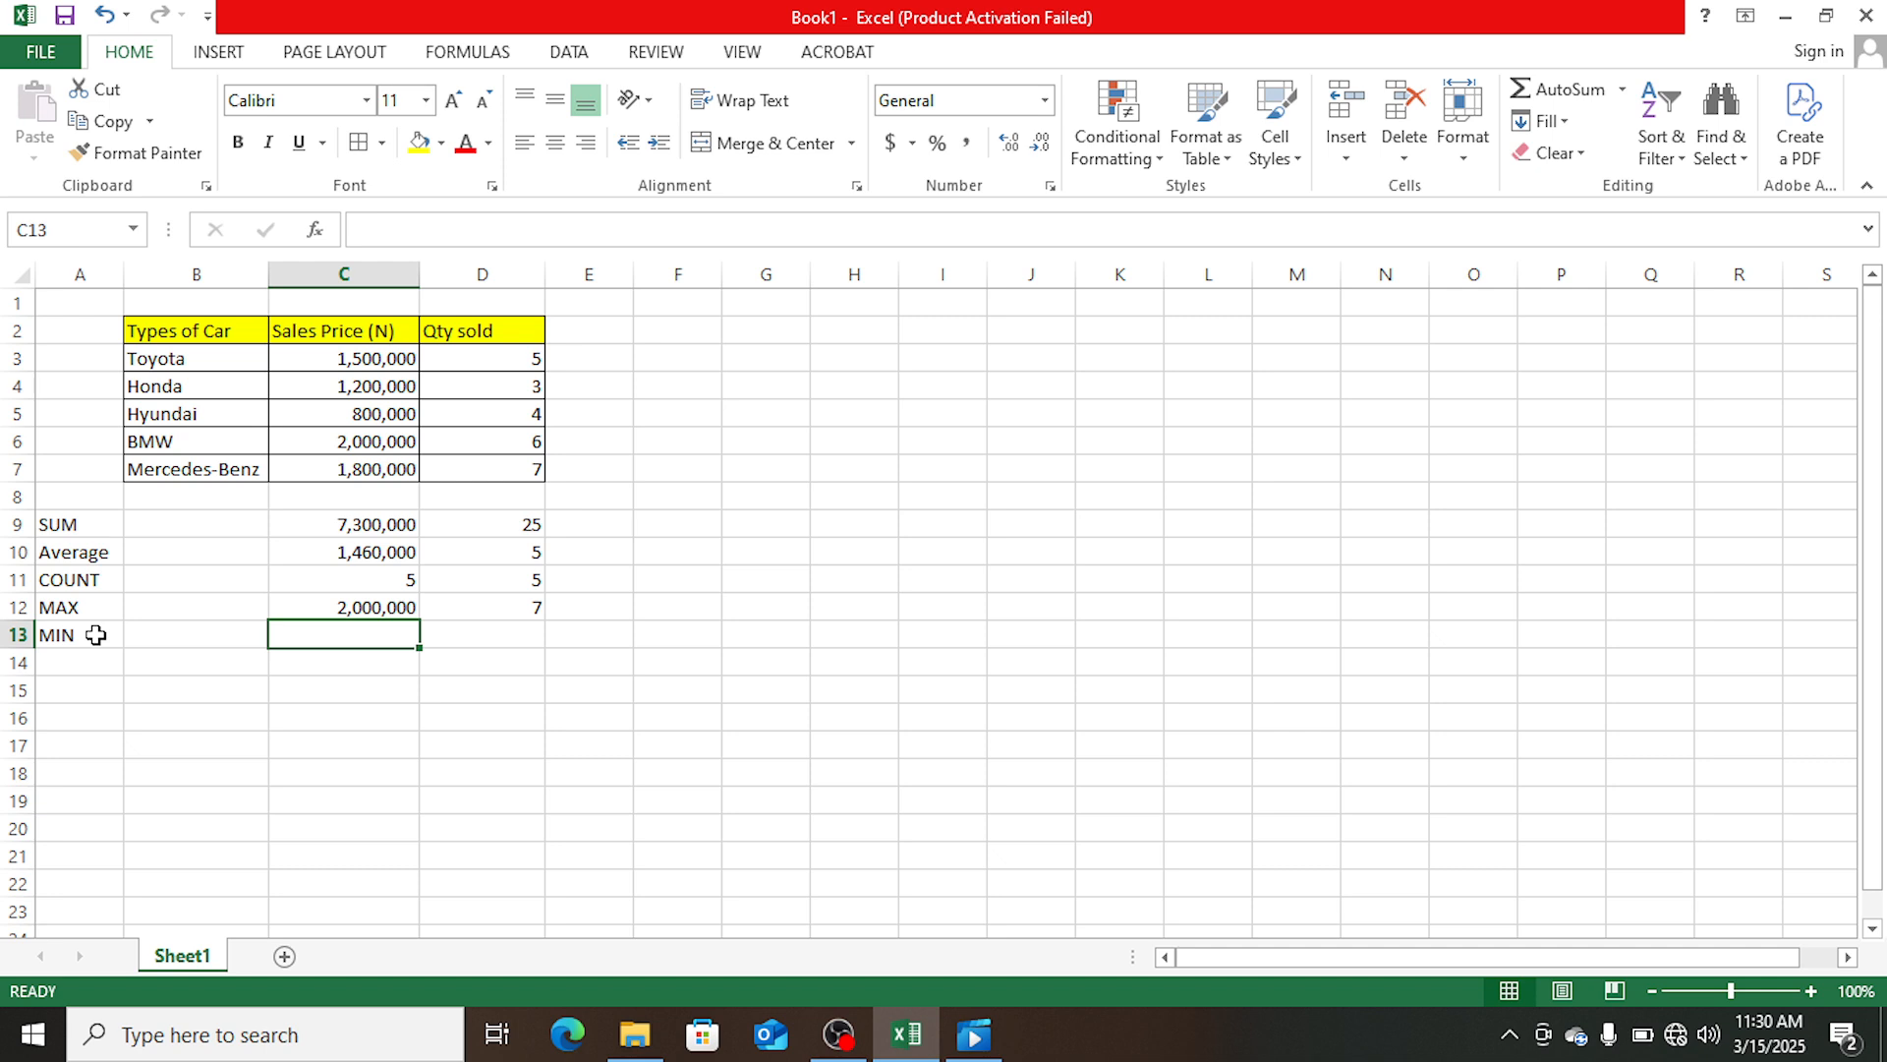
- Calculate the lowest sales price in cell C13 with the formula =MIN(C3:C7)
text(=MI)
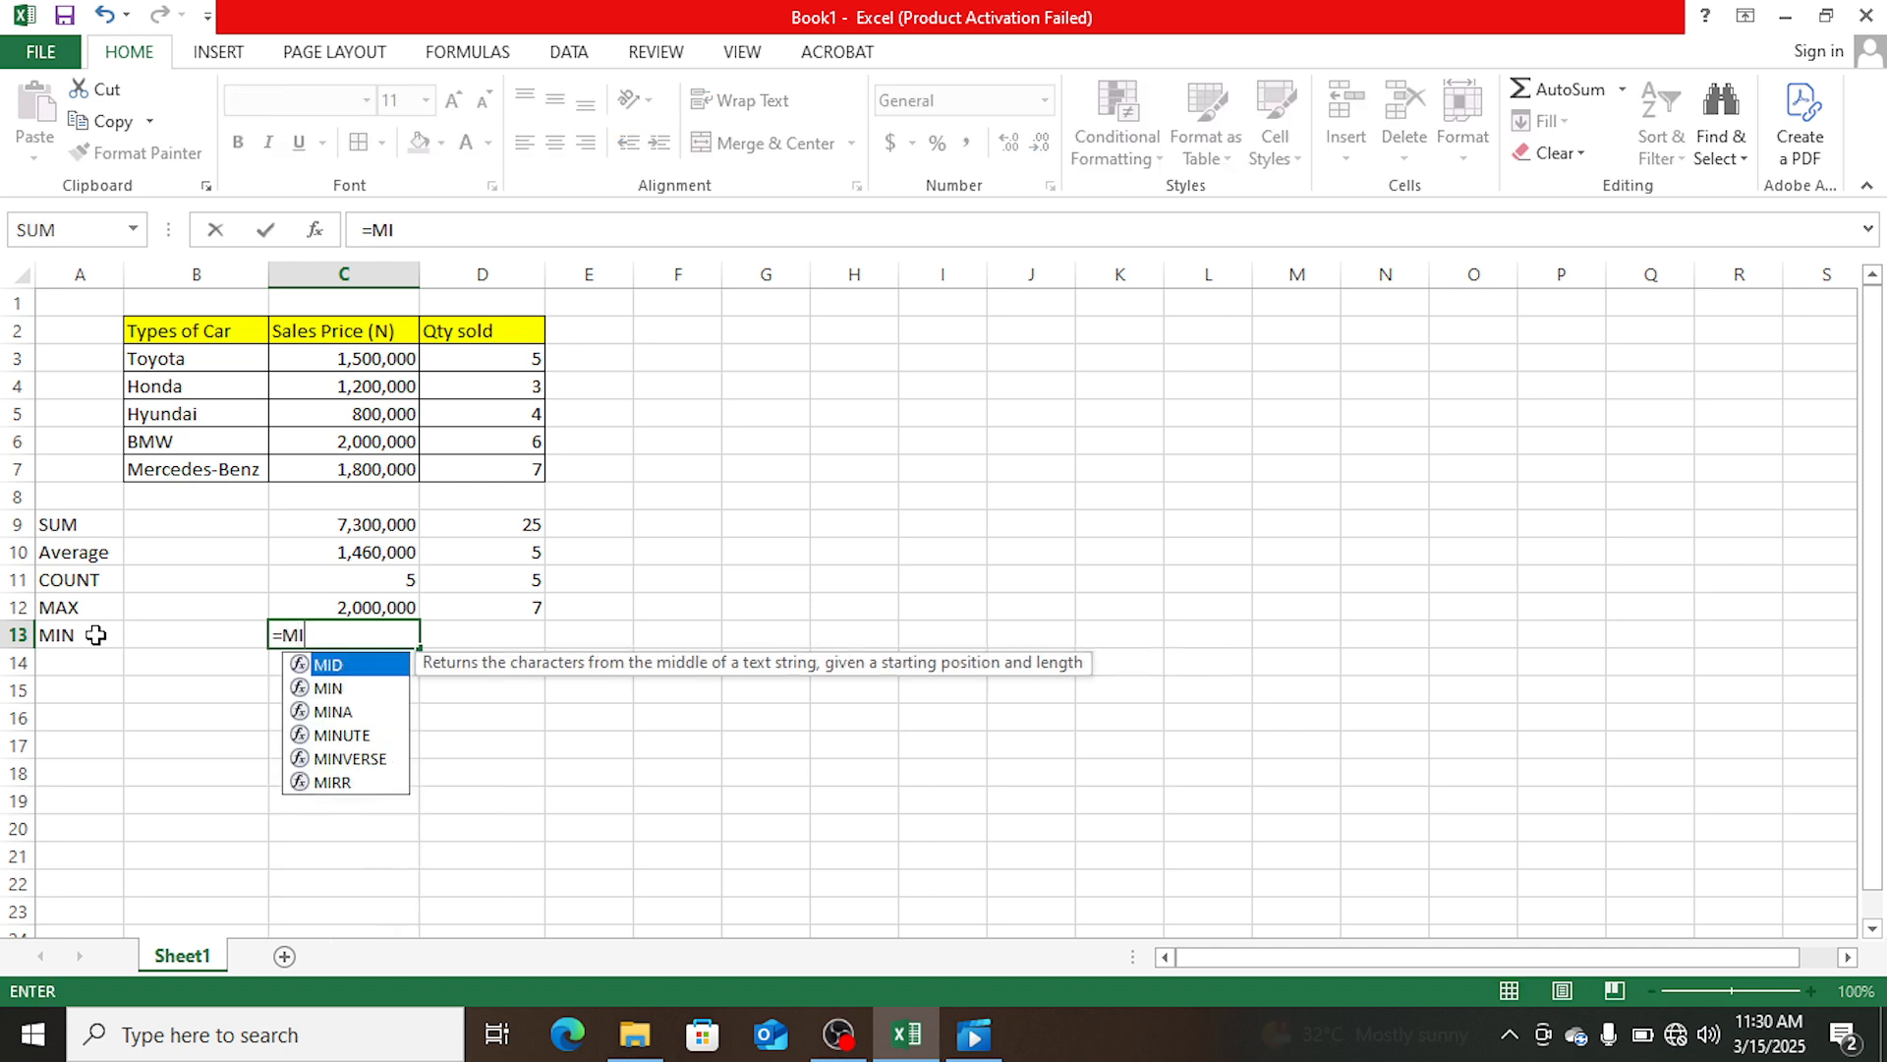
key(BackSpace)
key(BackSpace)
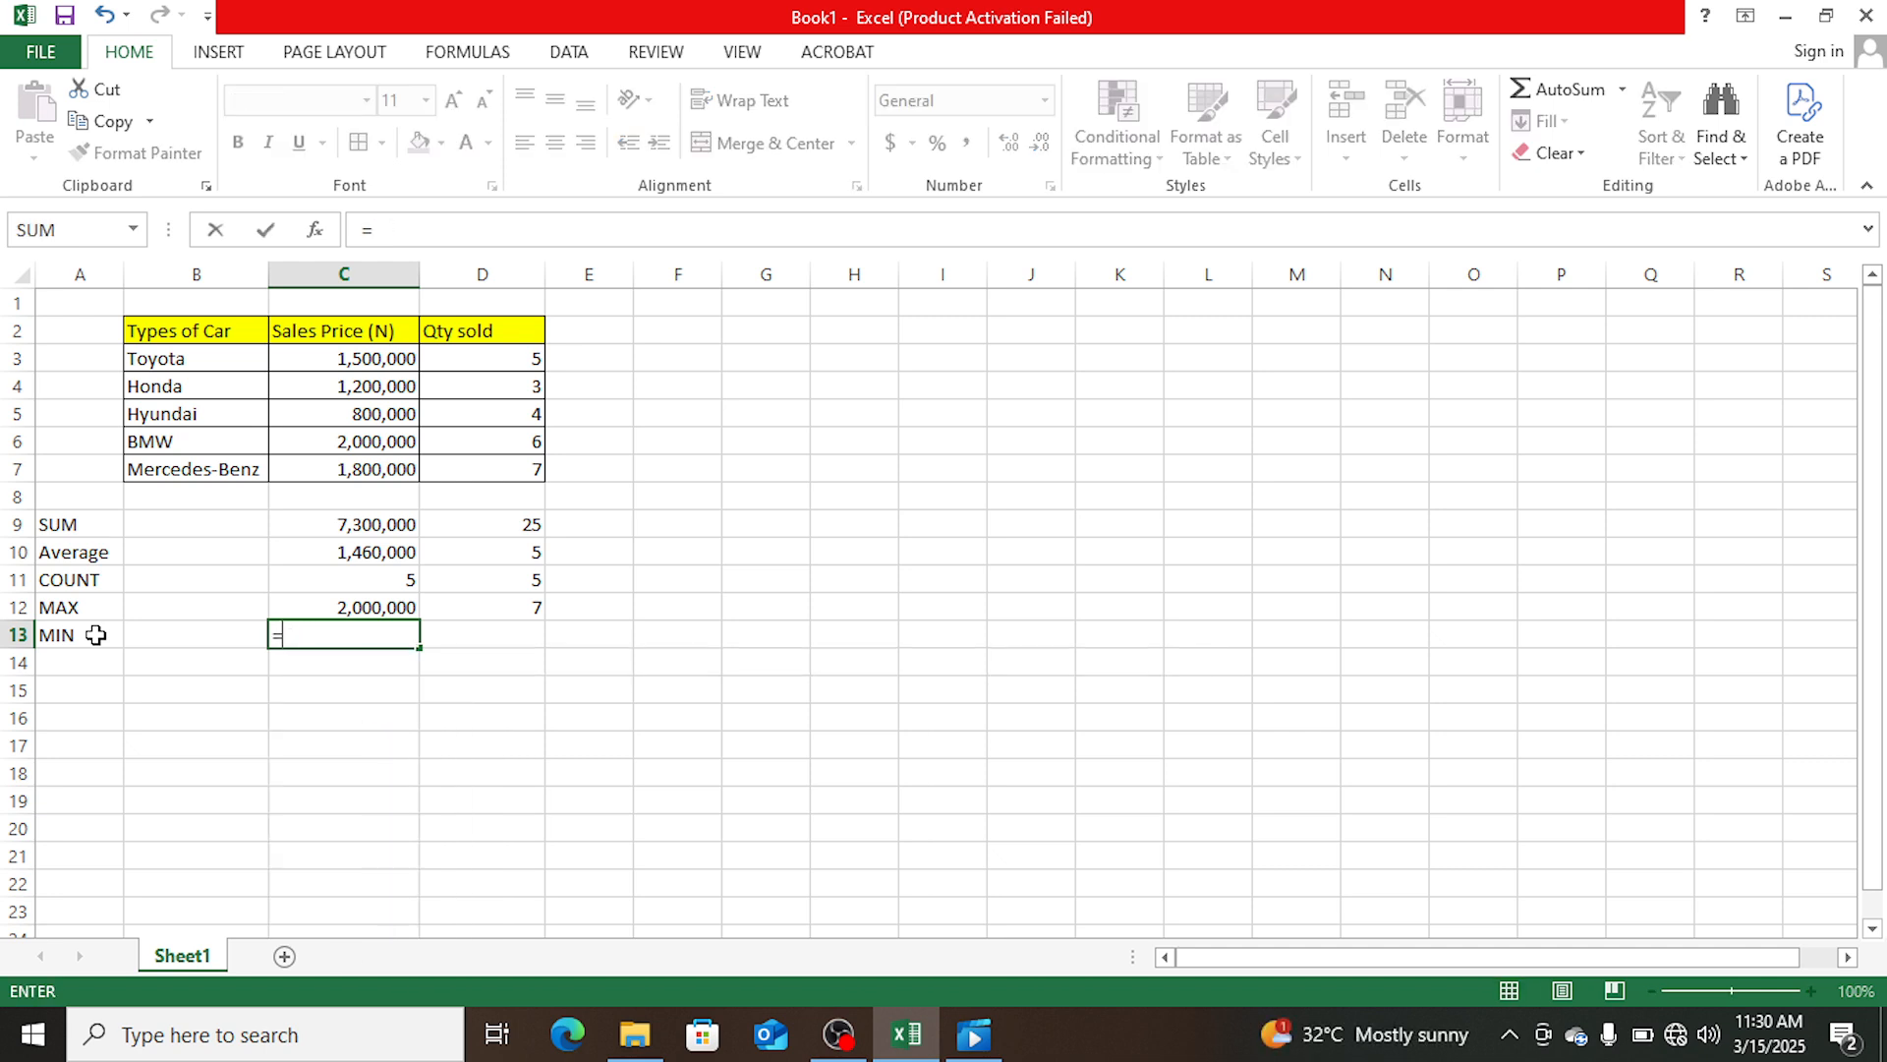
text(min)
key(Tab)
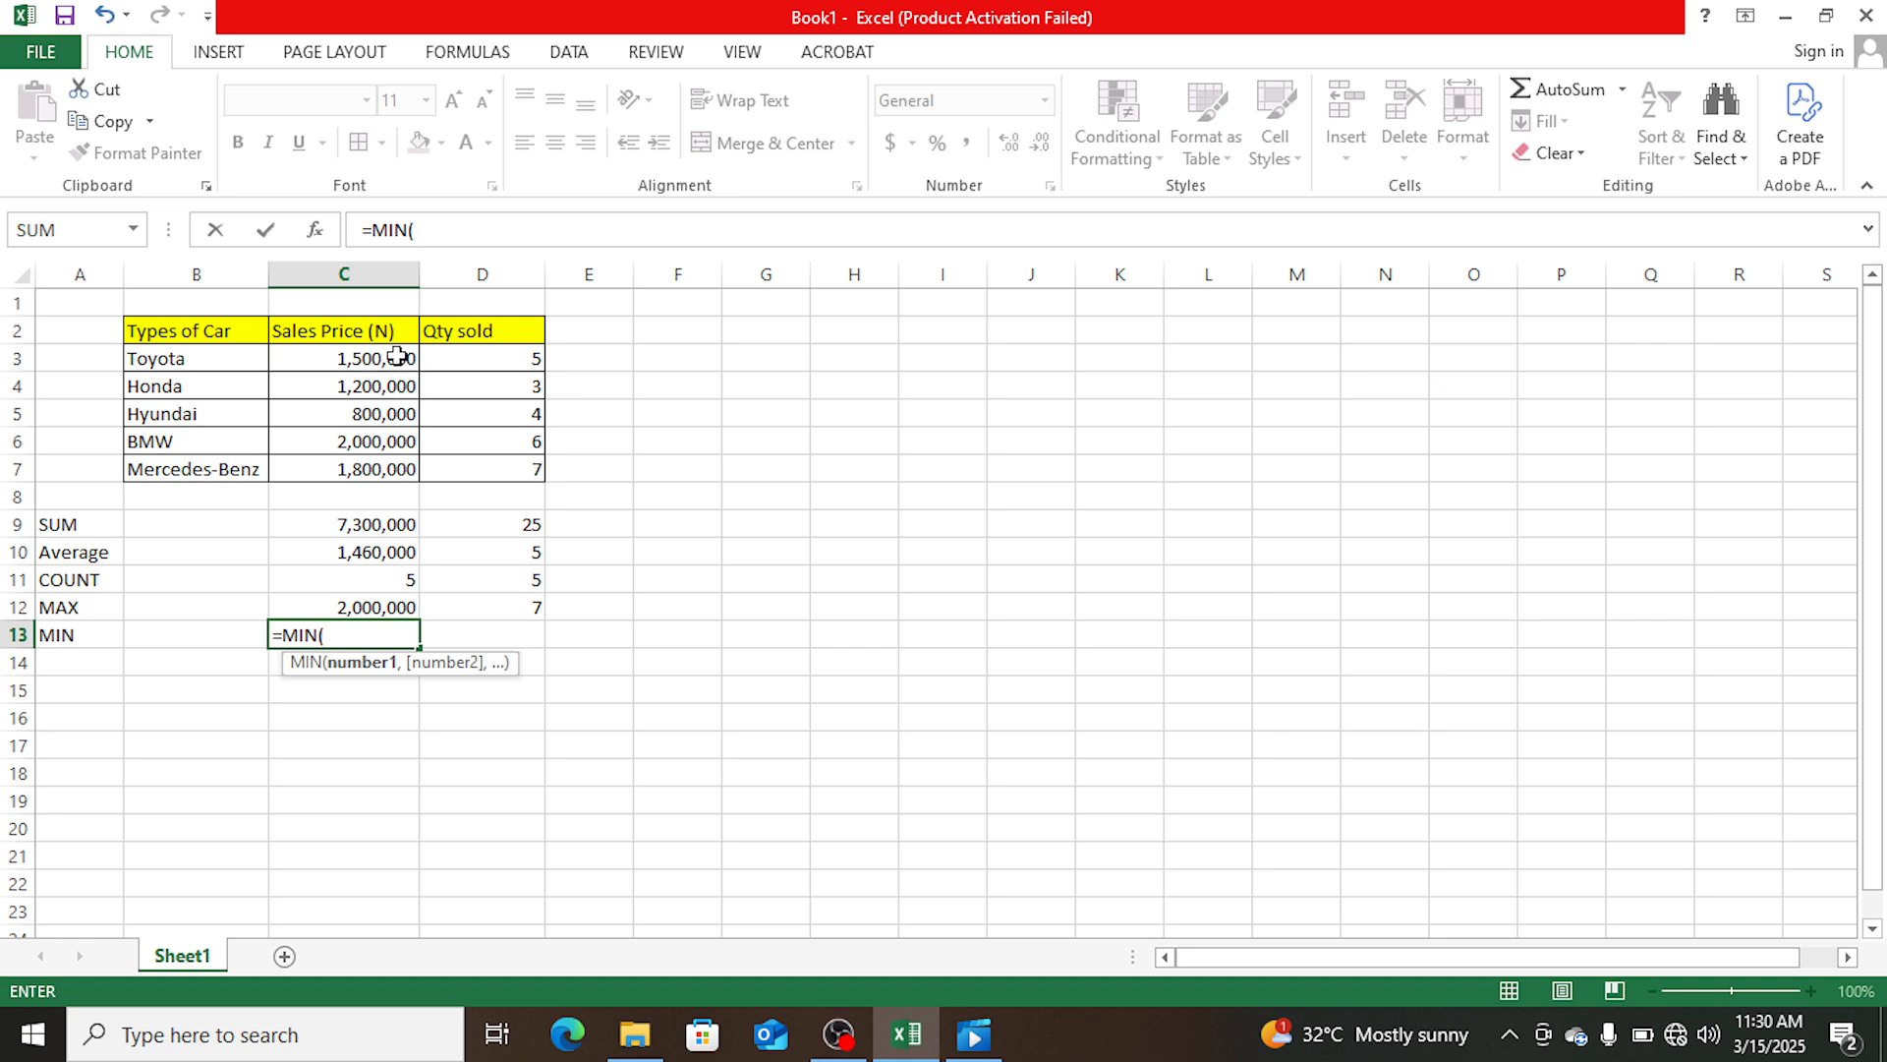
drag(398, 362, 394, 462)
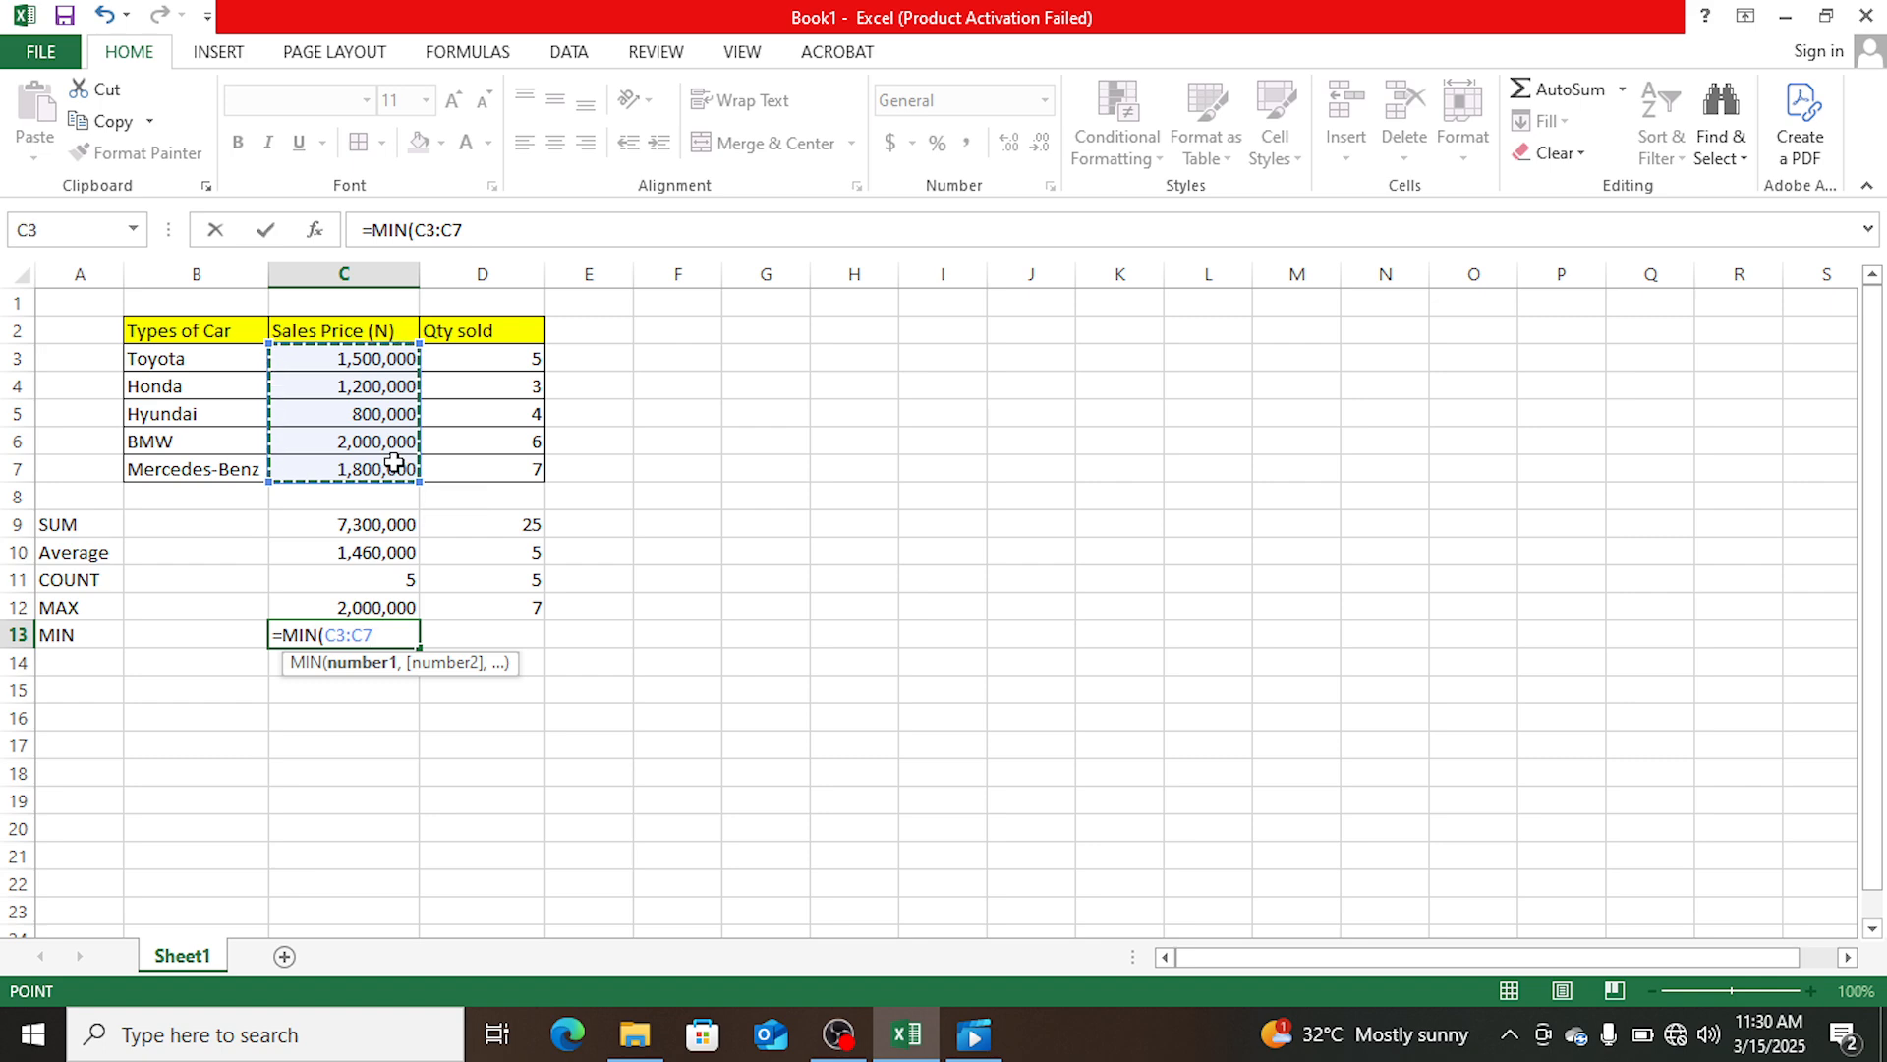
text())
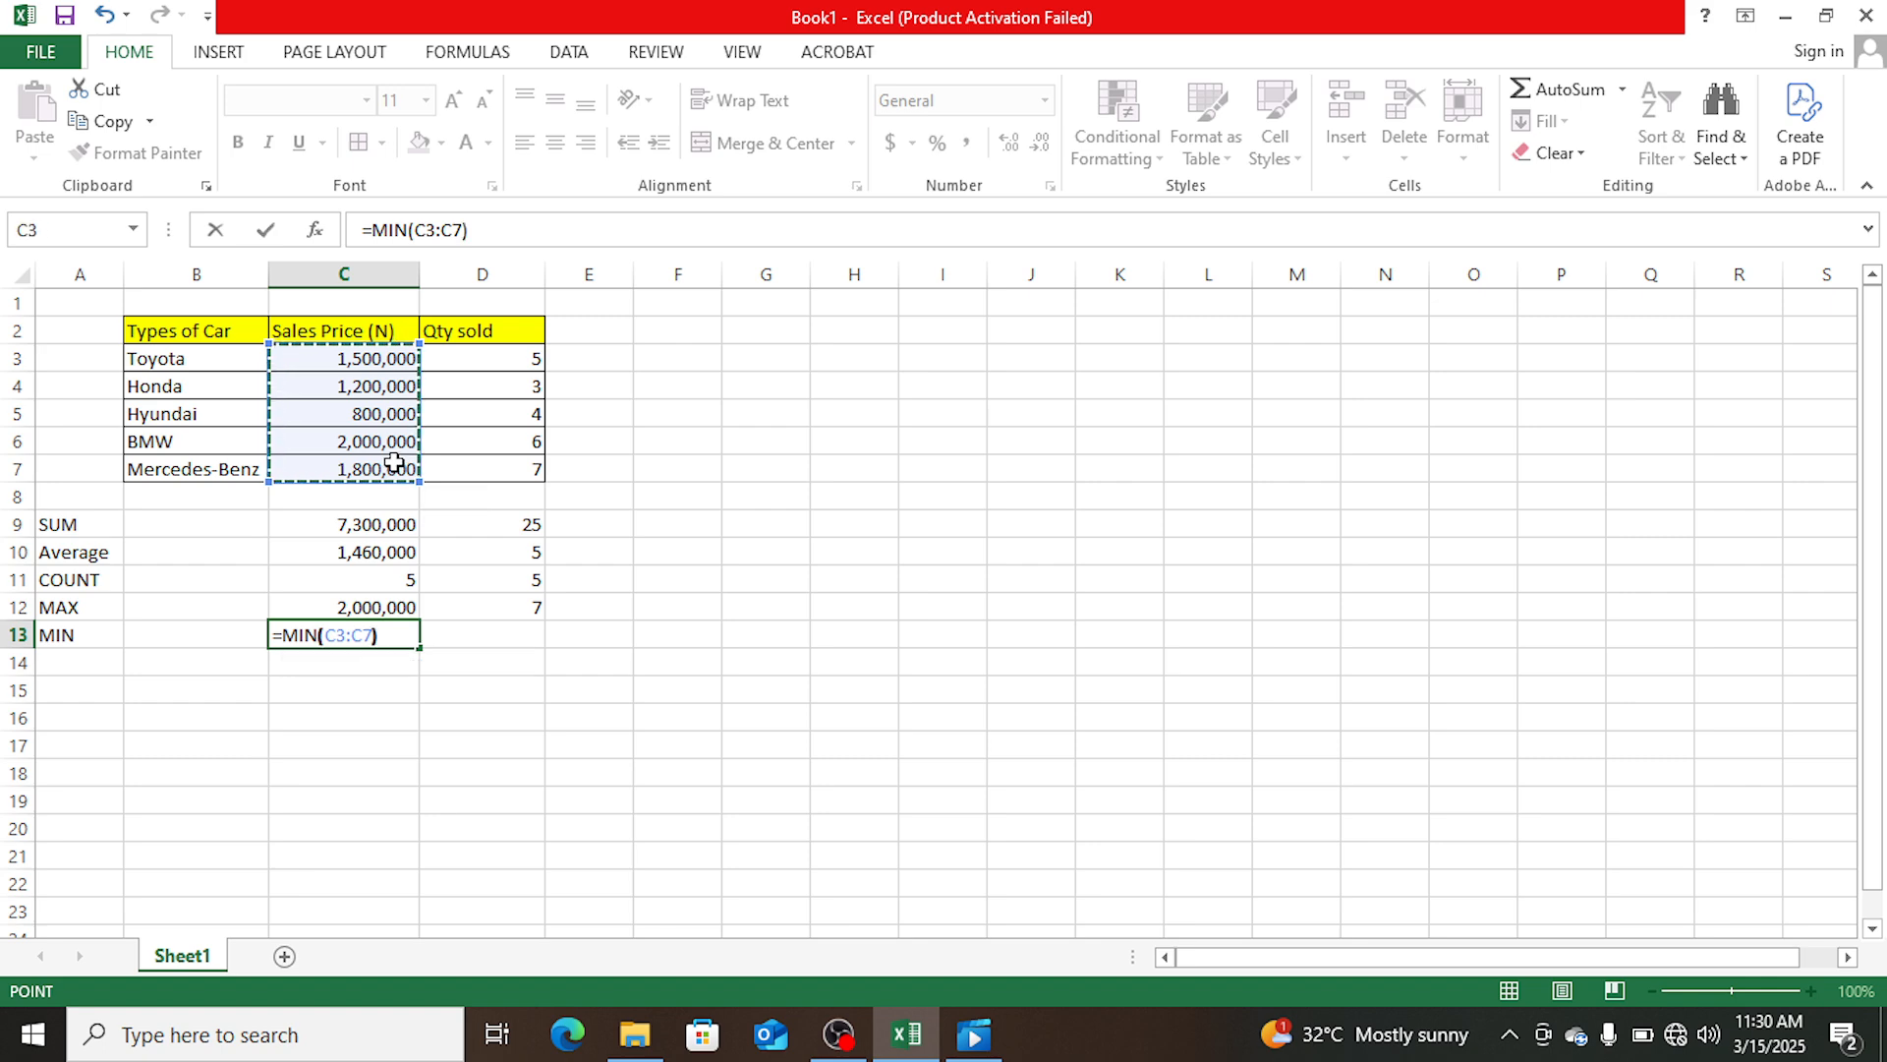
key(Return)
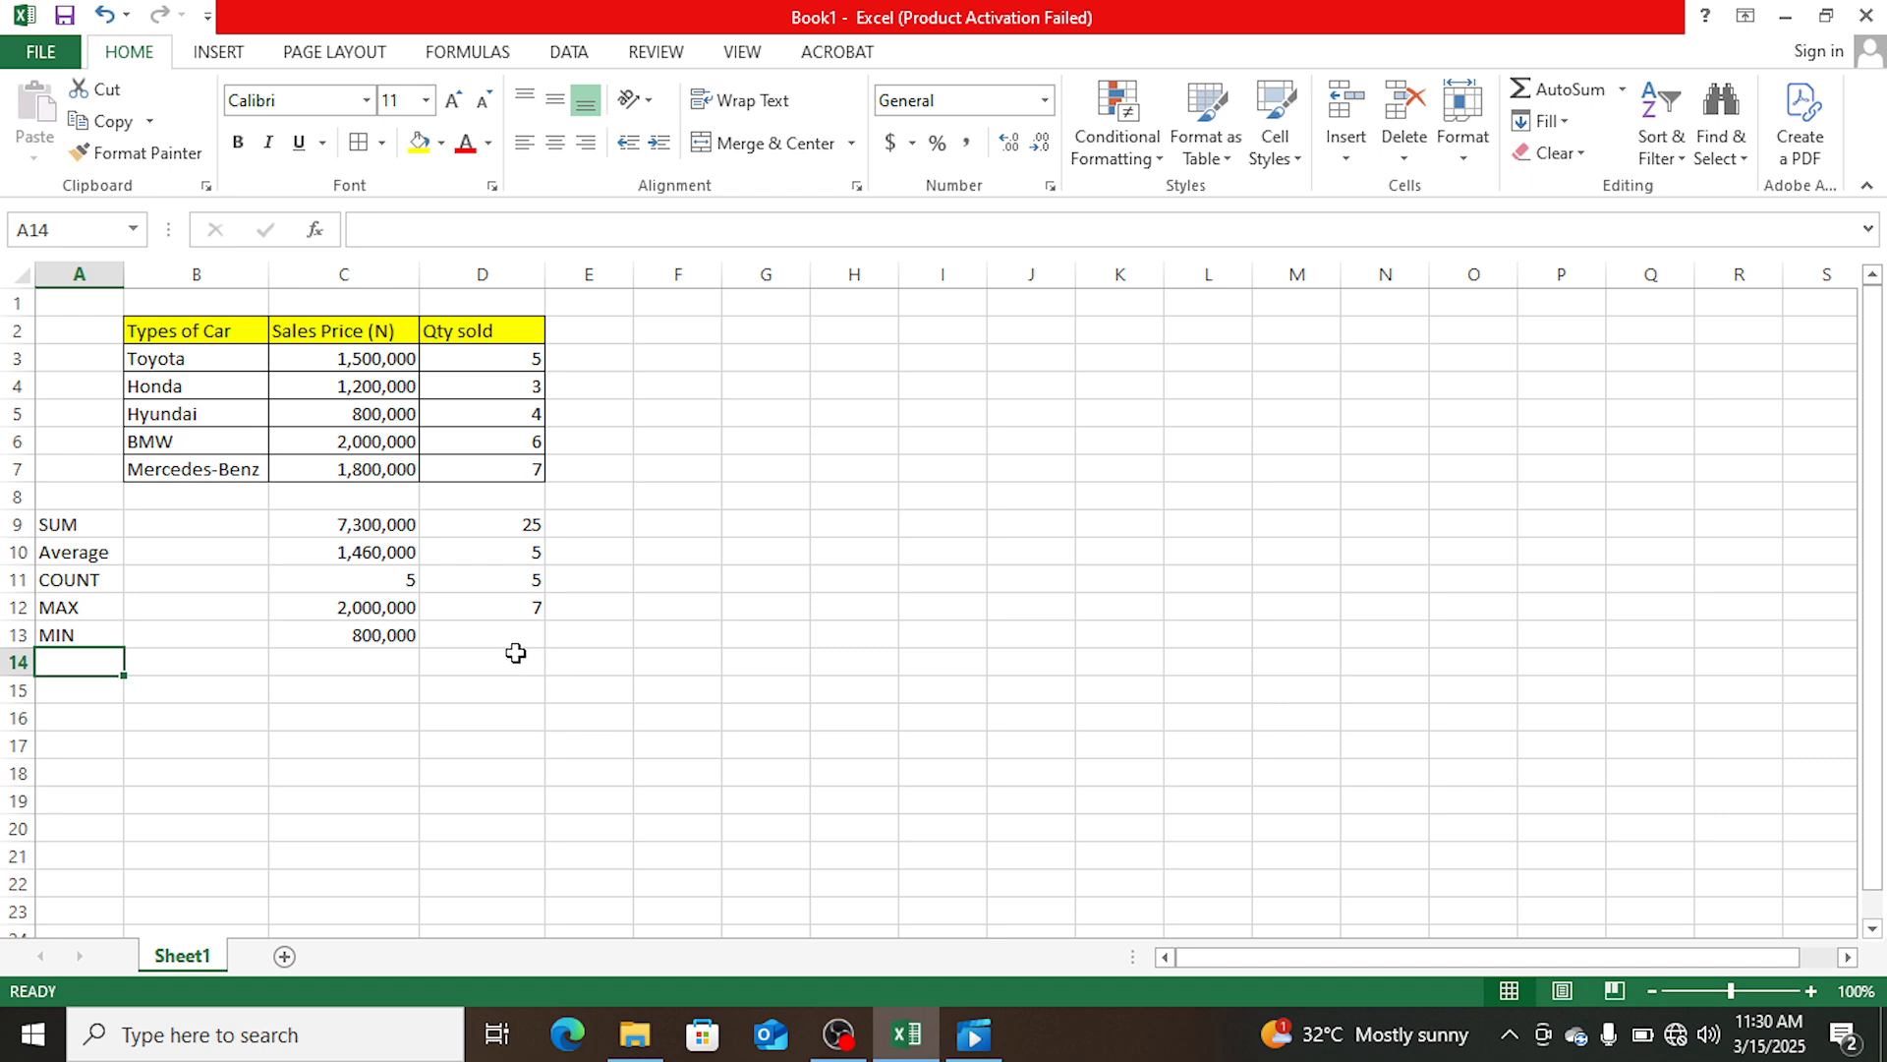
- Calculate the lowest quantity sold in cell D13 with the formula =MIN(D3:D7)
click(501, 640)
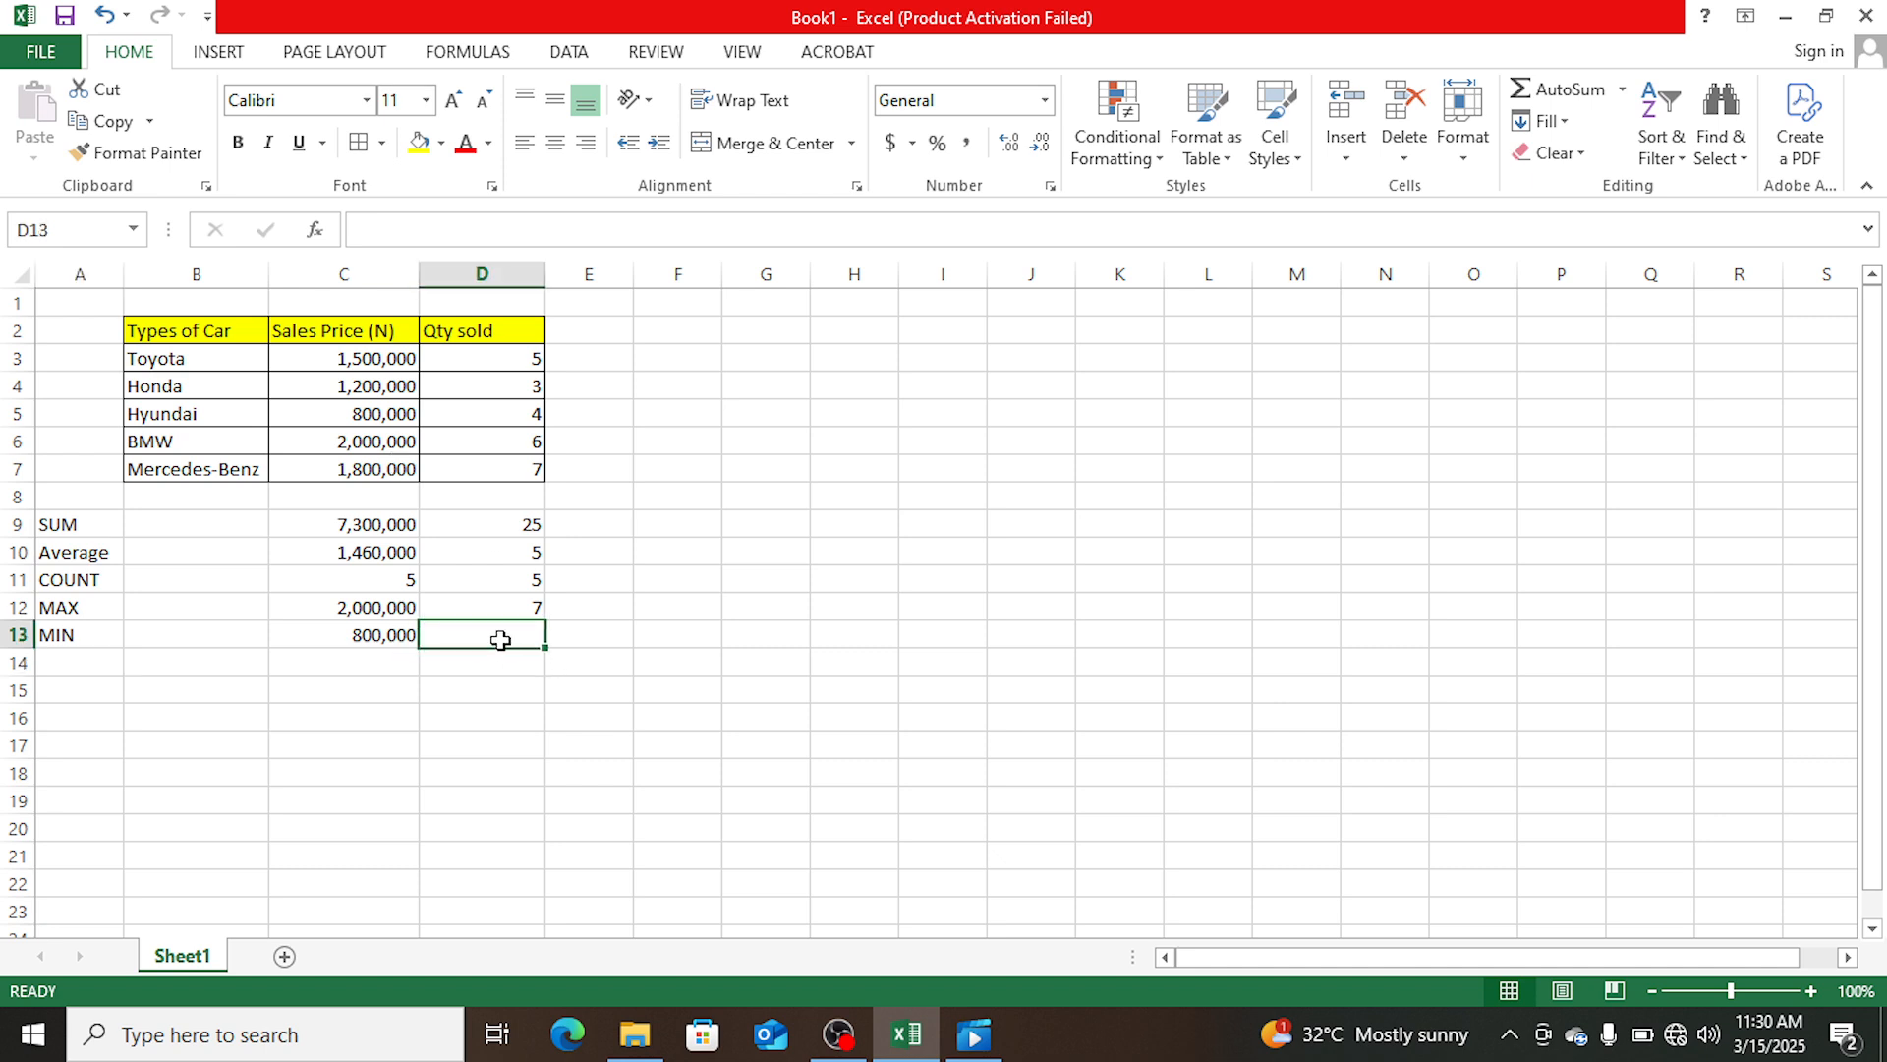
text(=)
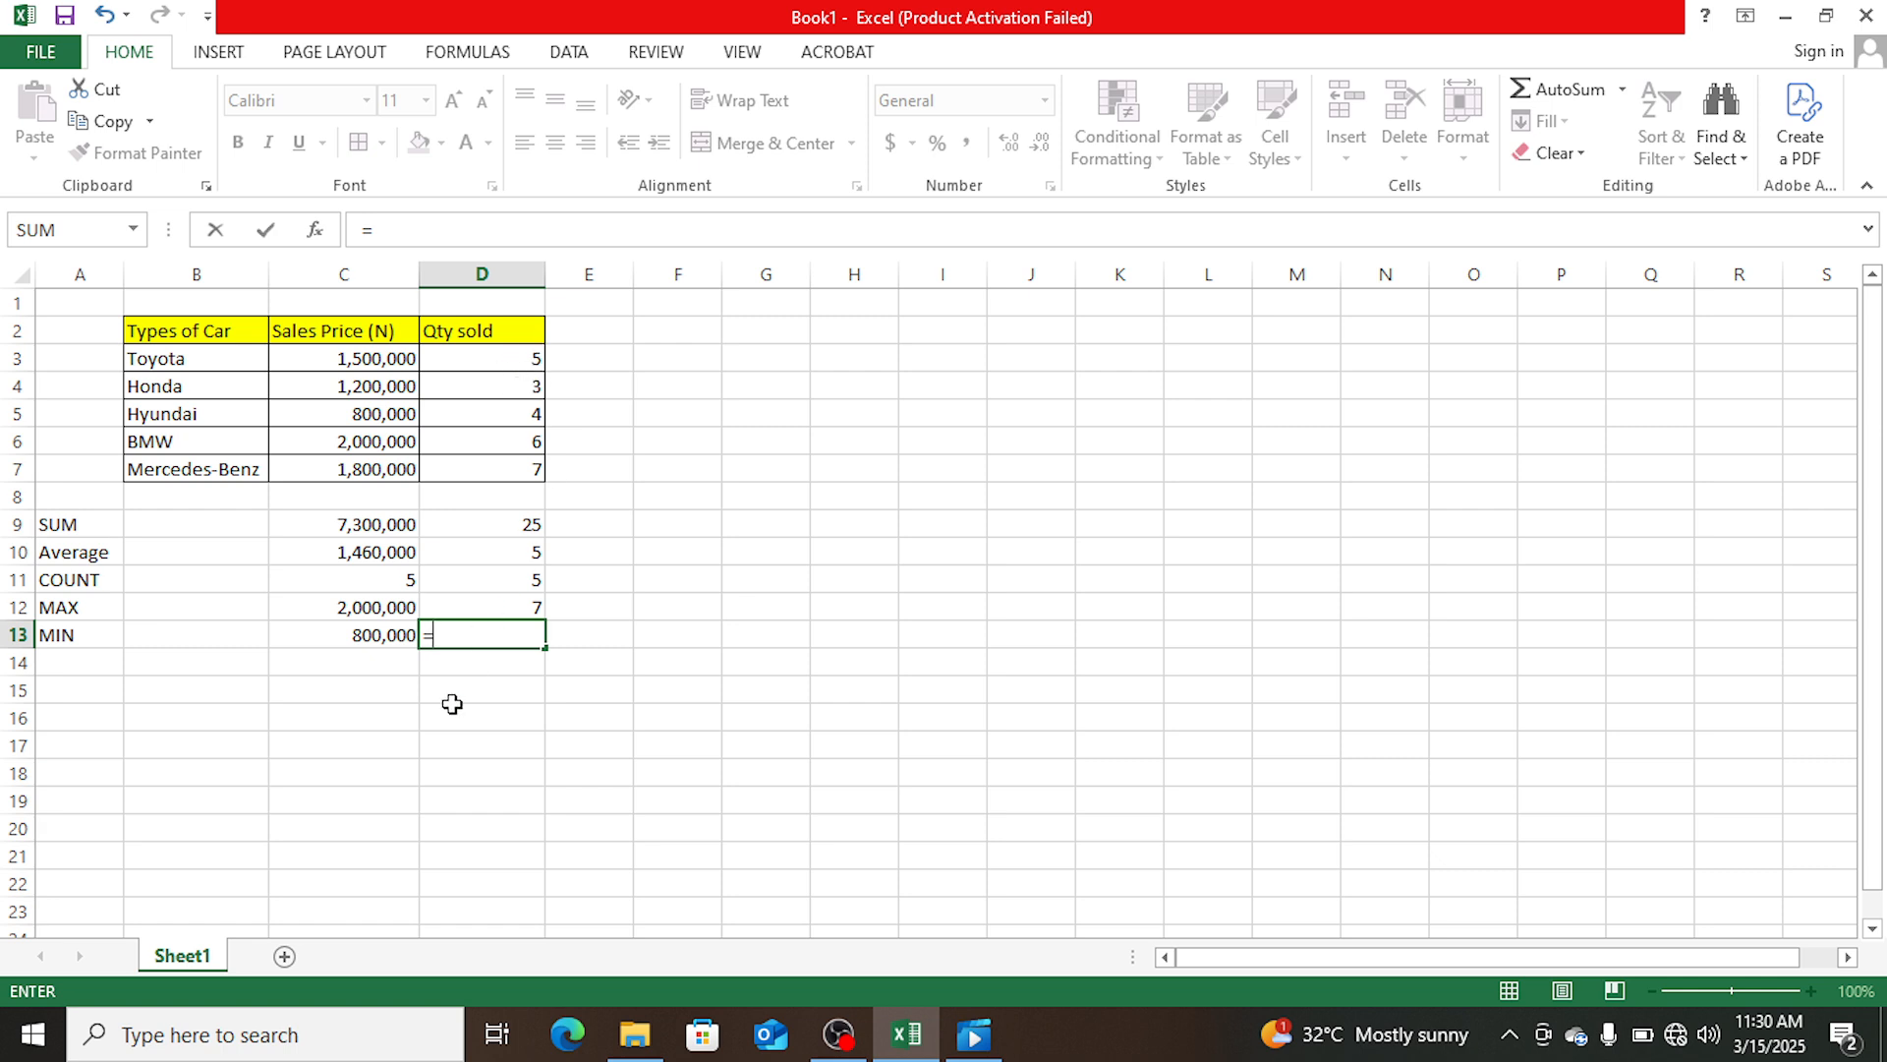
text(min)
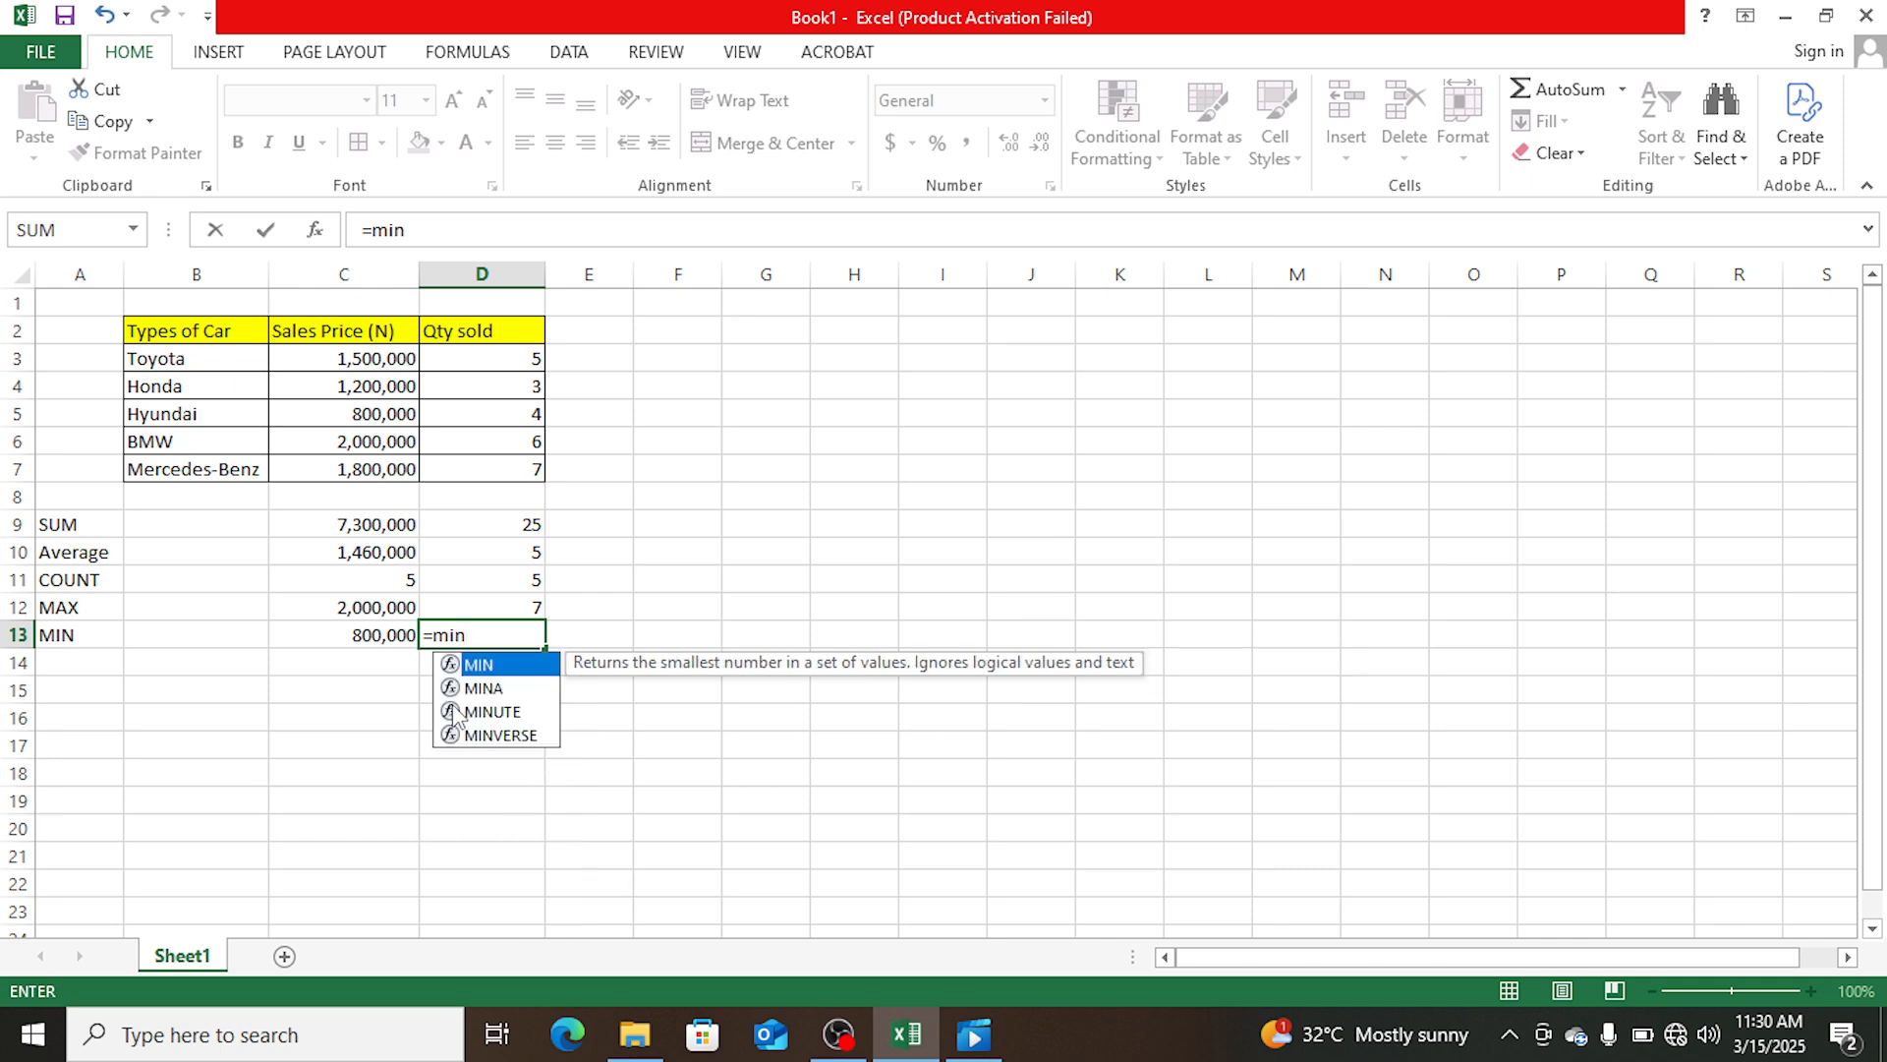
text(()
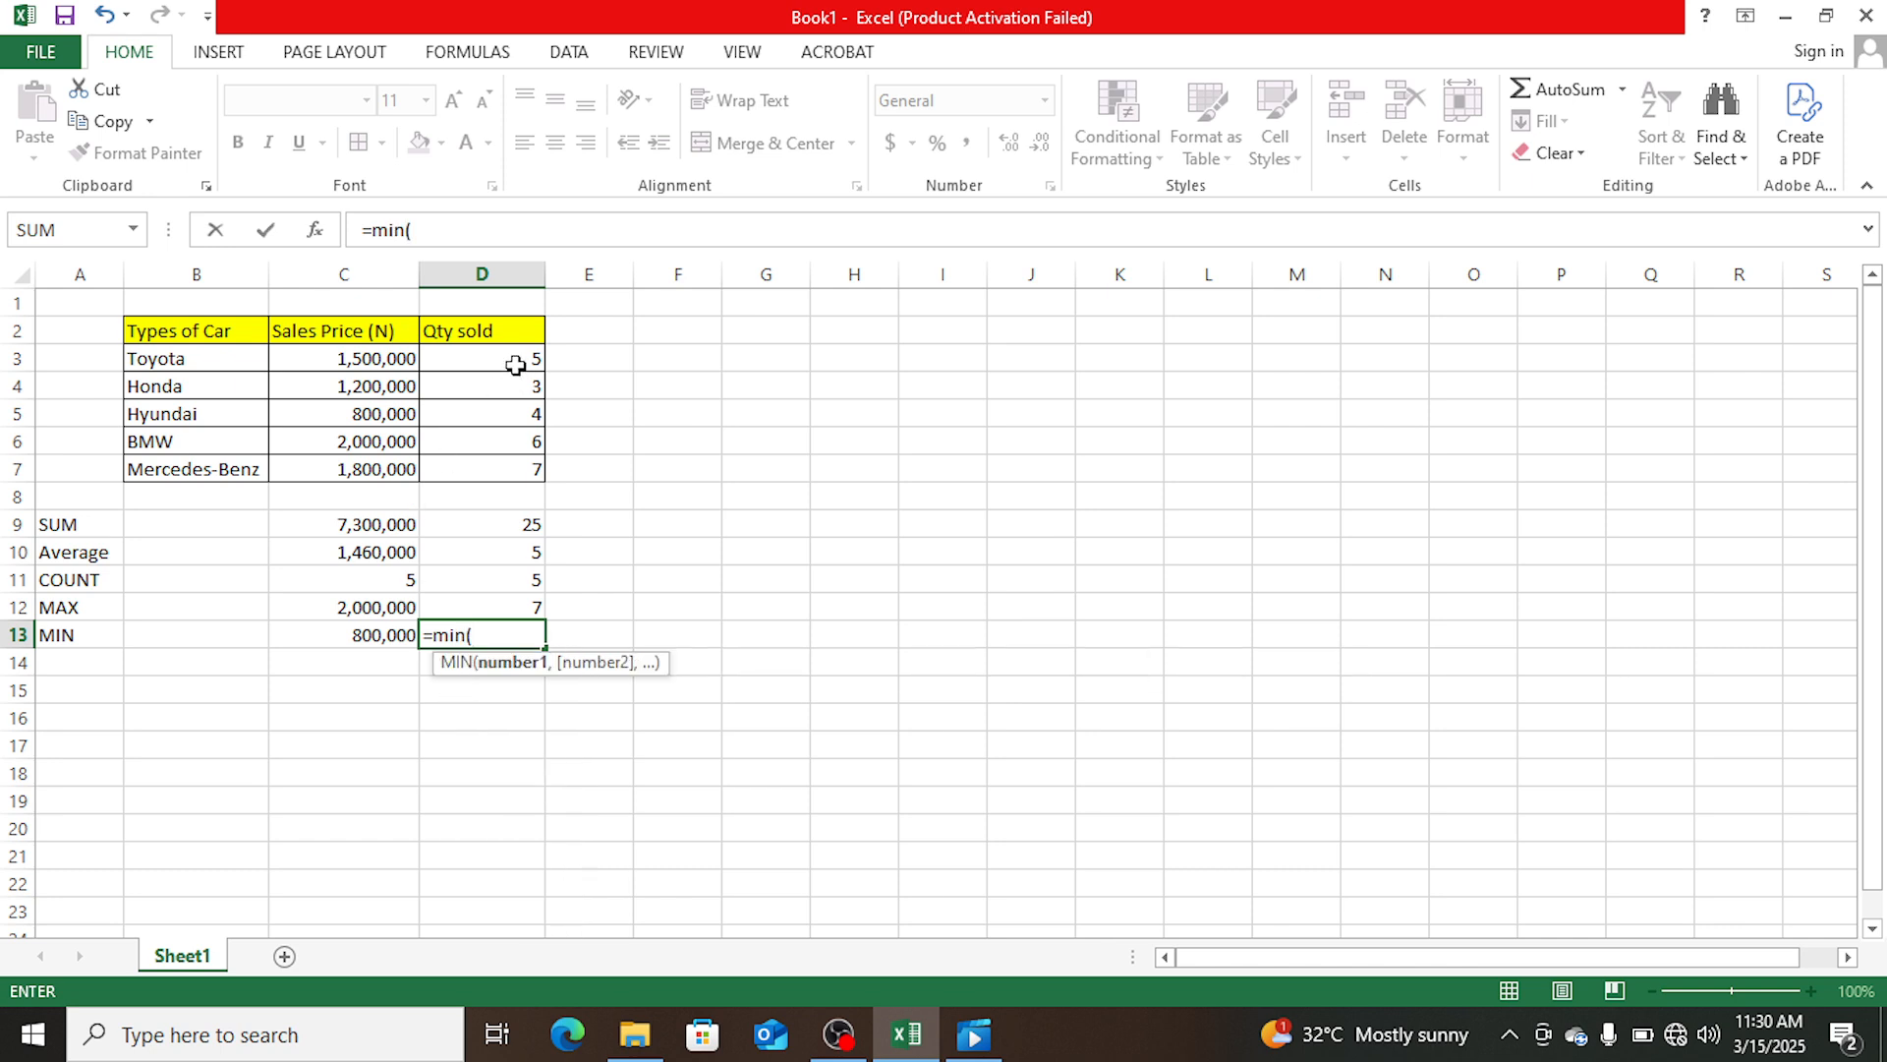
drag(515, 365, 510, 482)
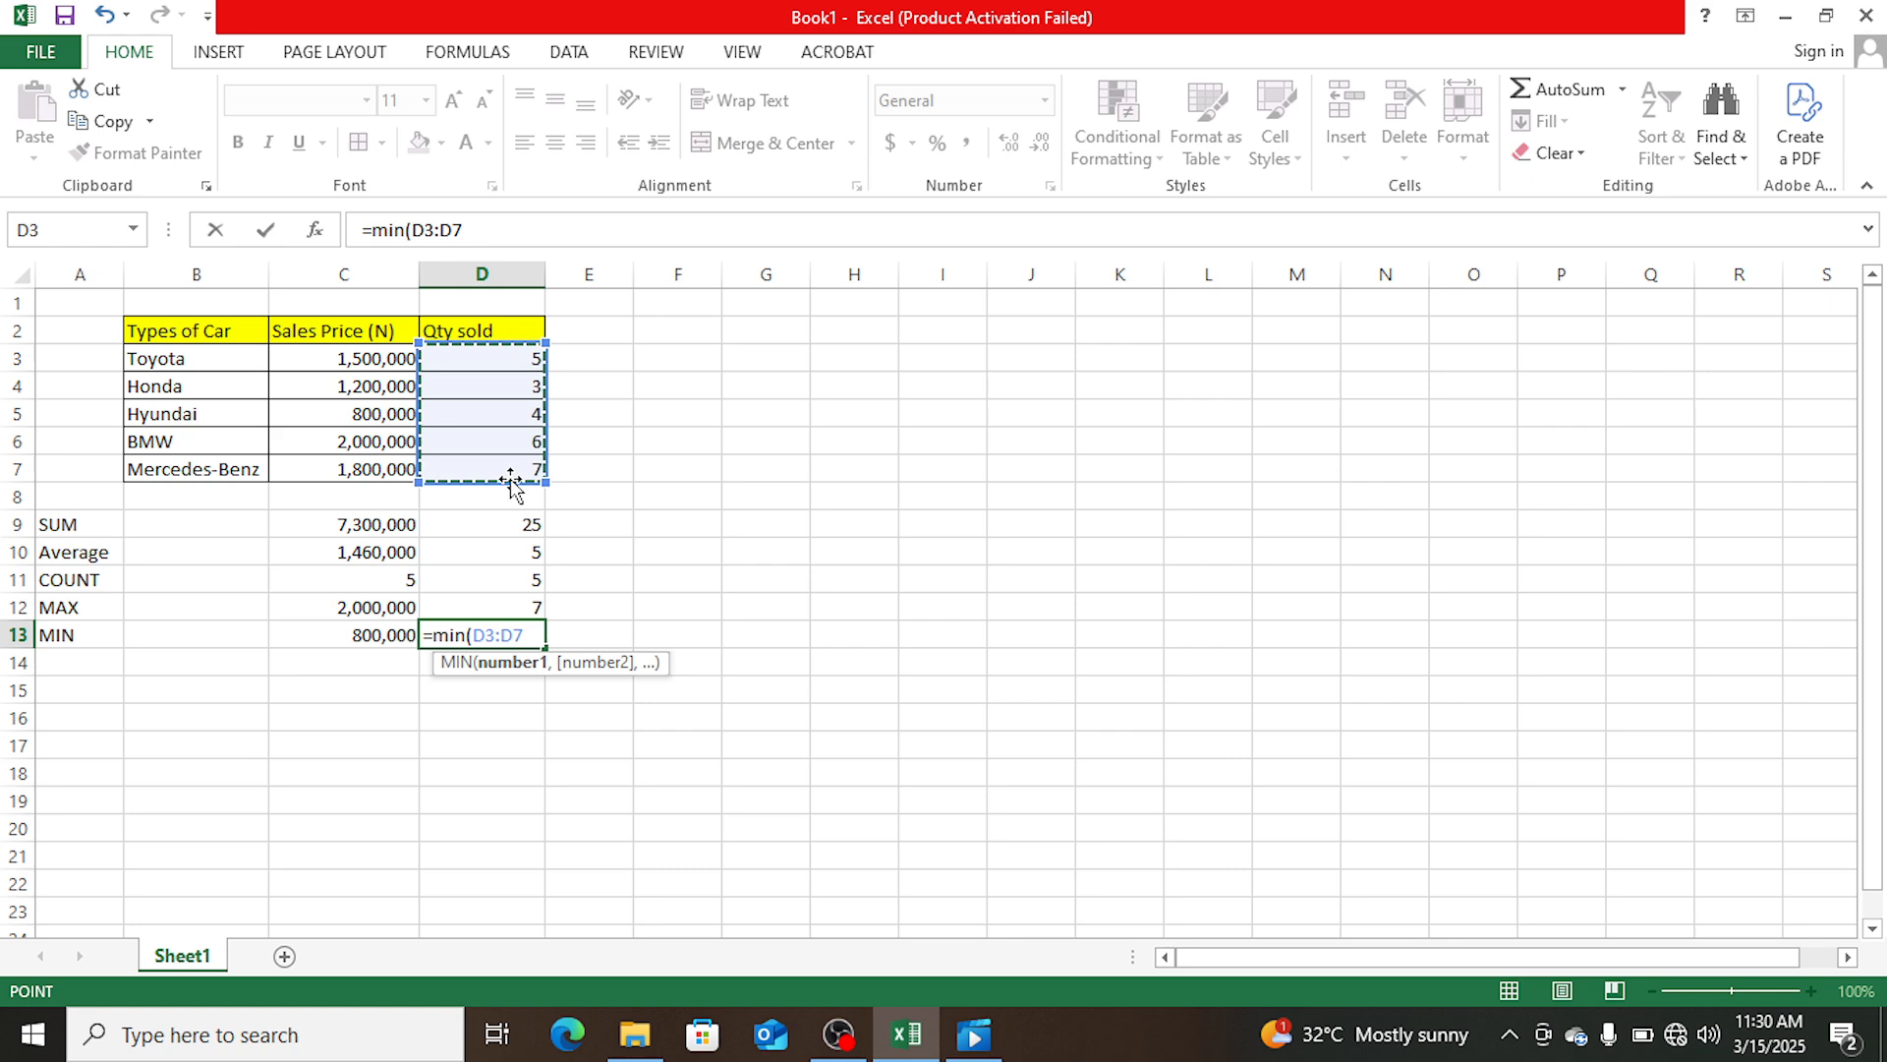
key(Return)
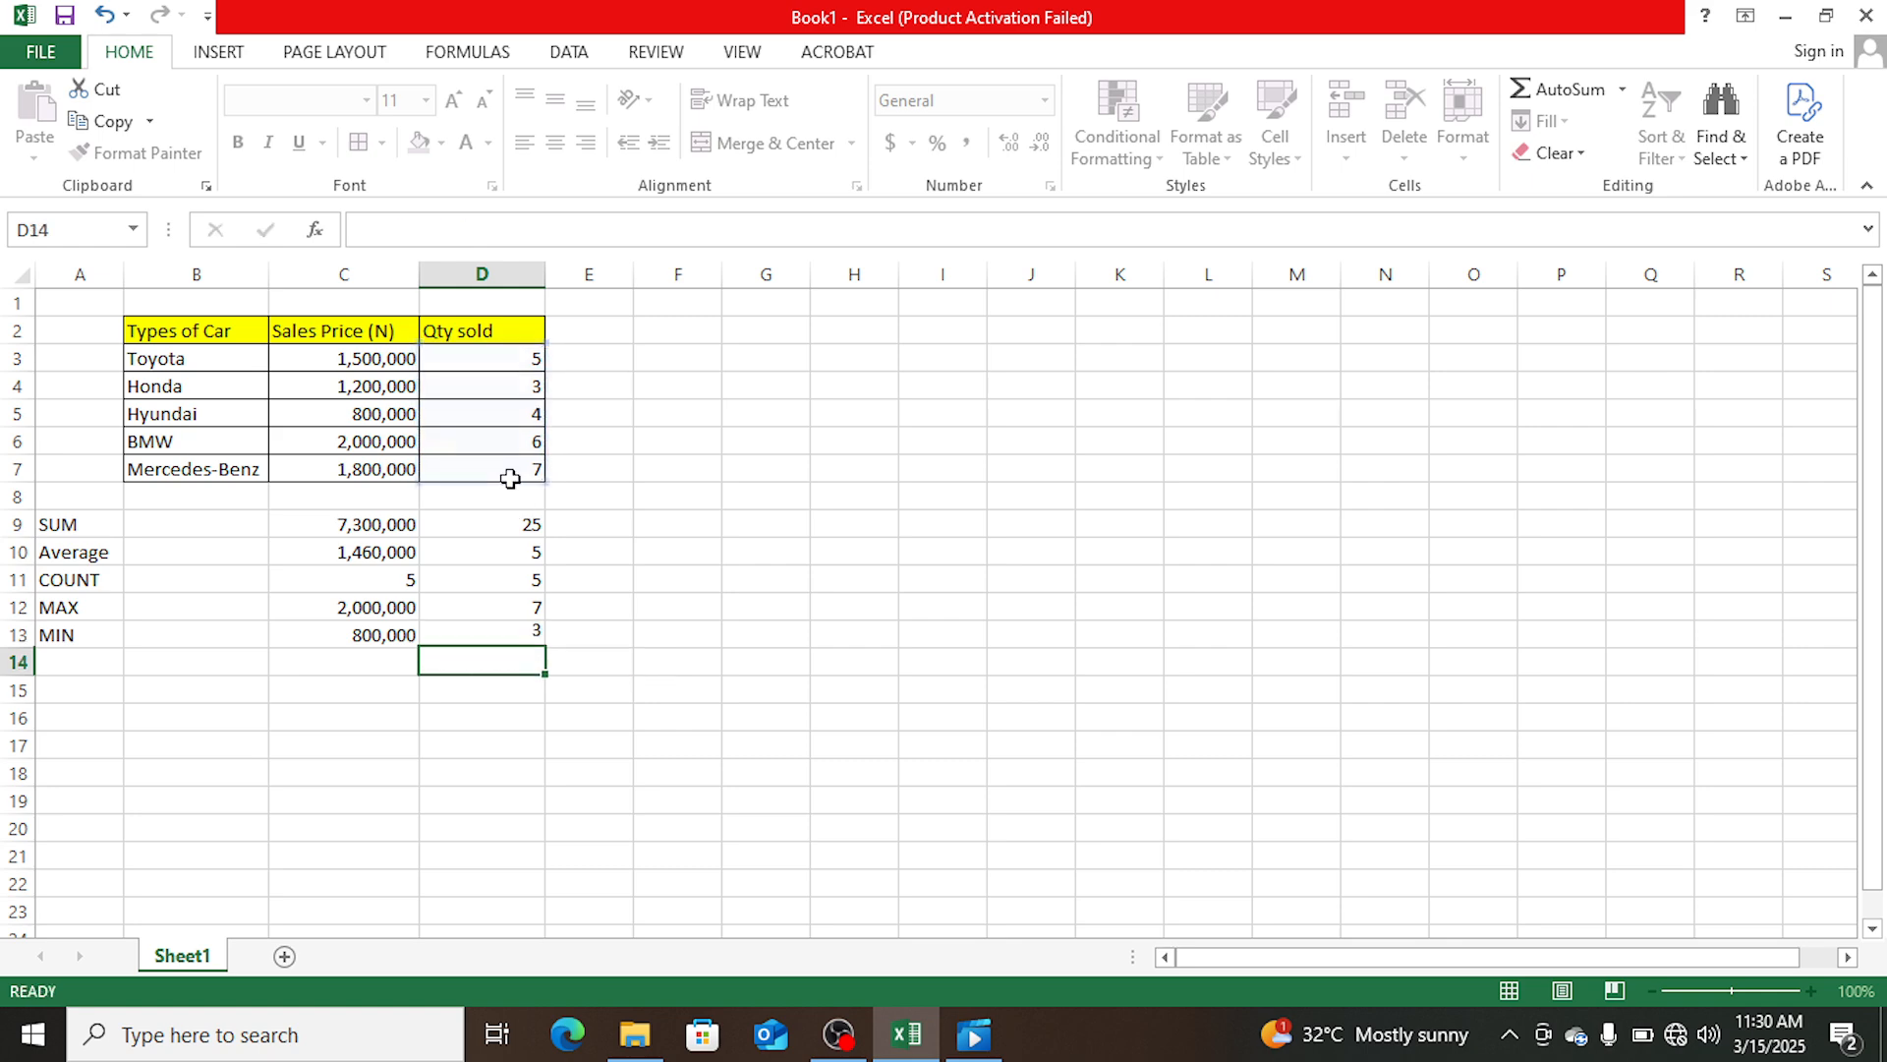